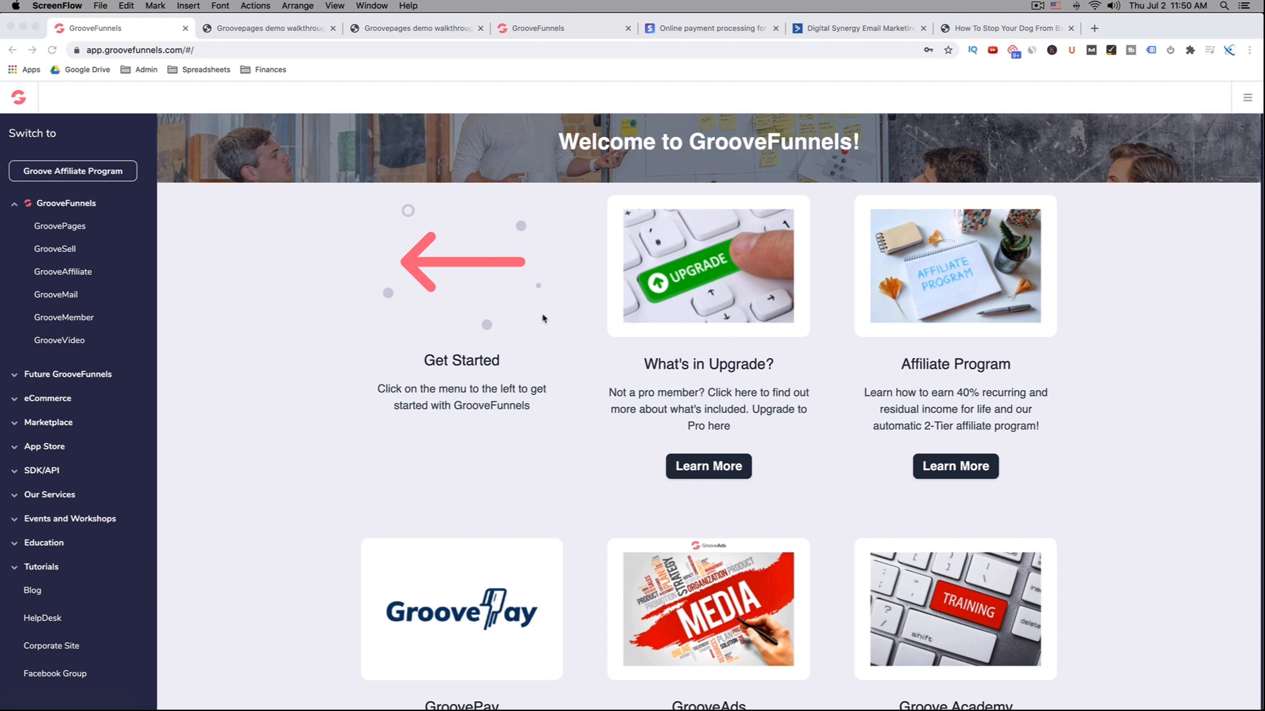
Step: View the GroovePages demo walkthrough thumbnails for part 1 and part 2, and return to the GrooveFunnels dashboard
click(269, 29)
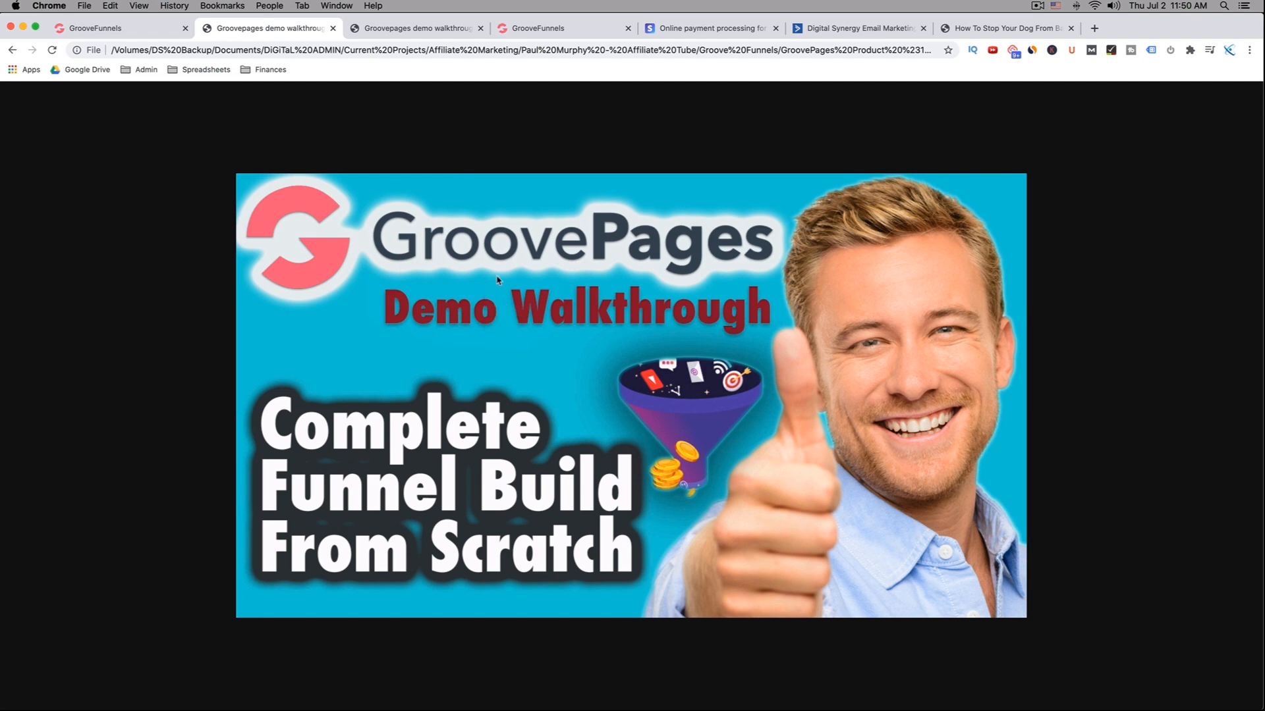
click(397, 30)
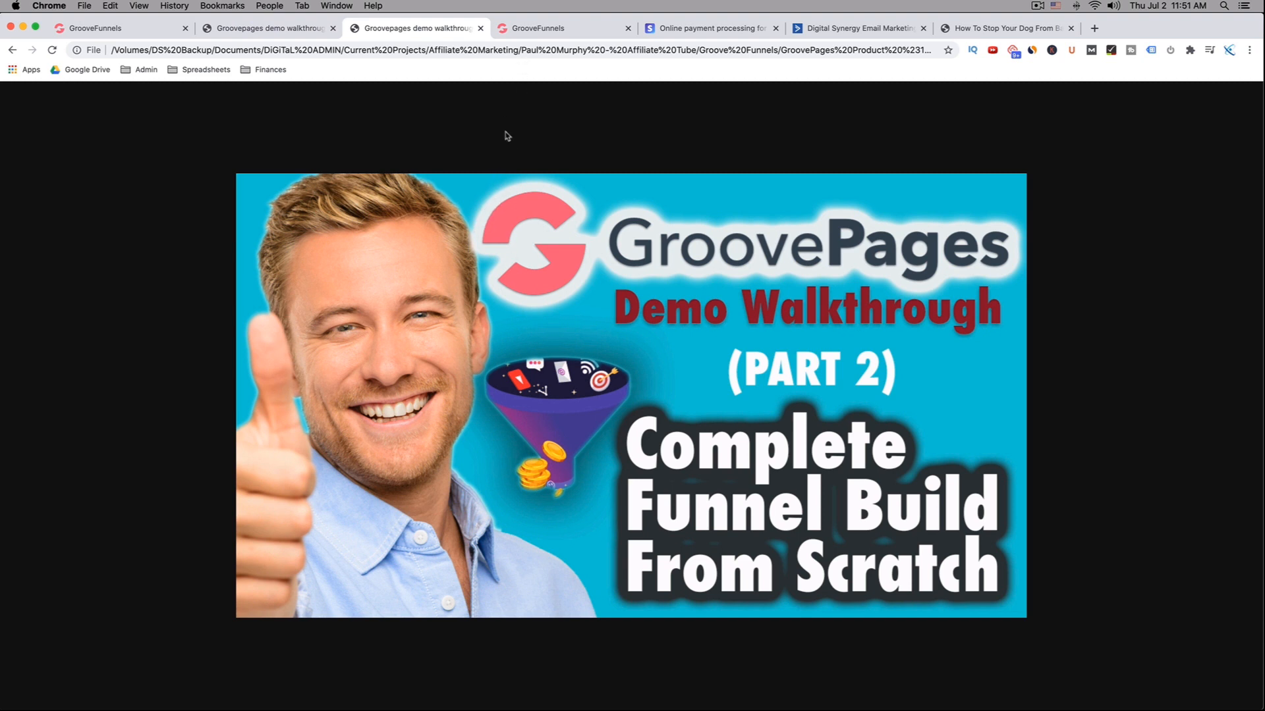
click(106, 28)
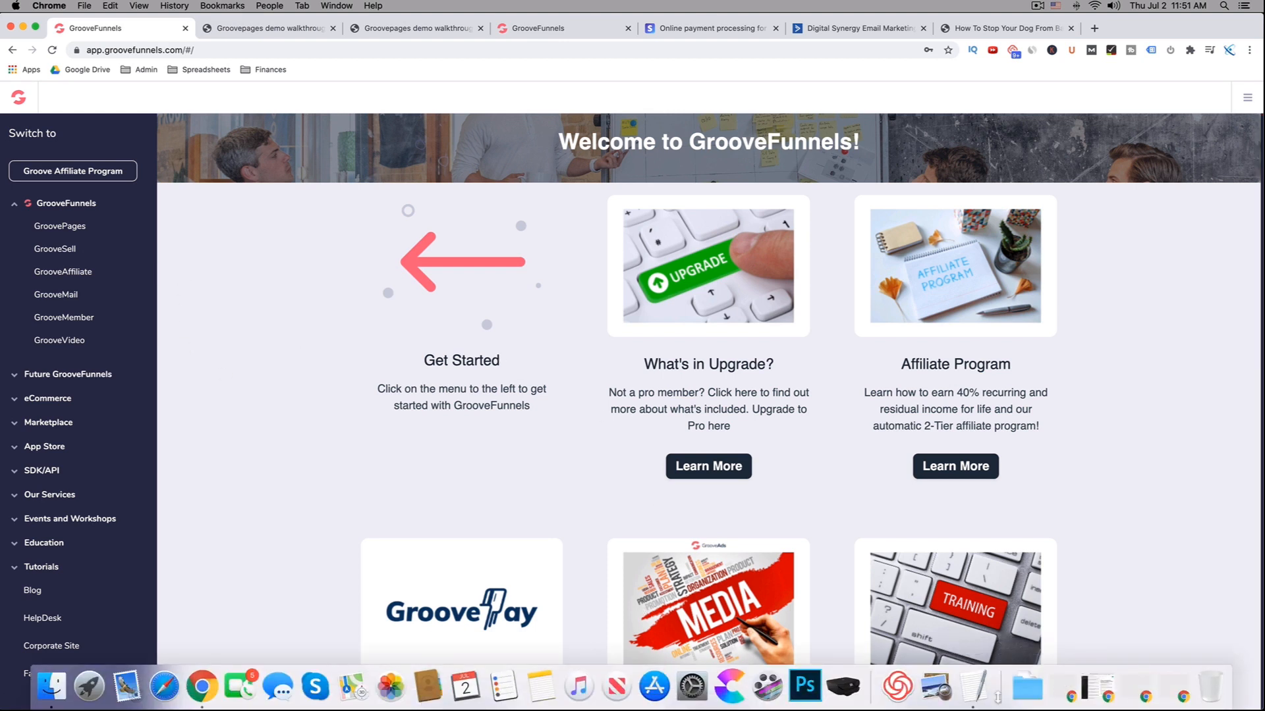
Step: Switch to TextEdit, enlarge and reposition the Agenda note to review its items, and return to GrooveFunnels in Chrome
click(974, 688)
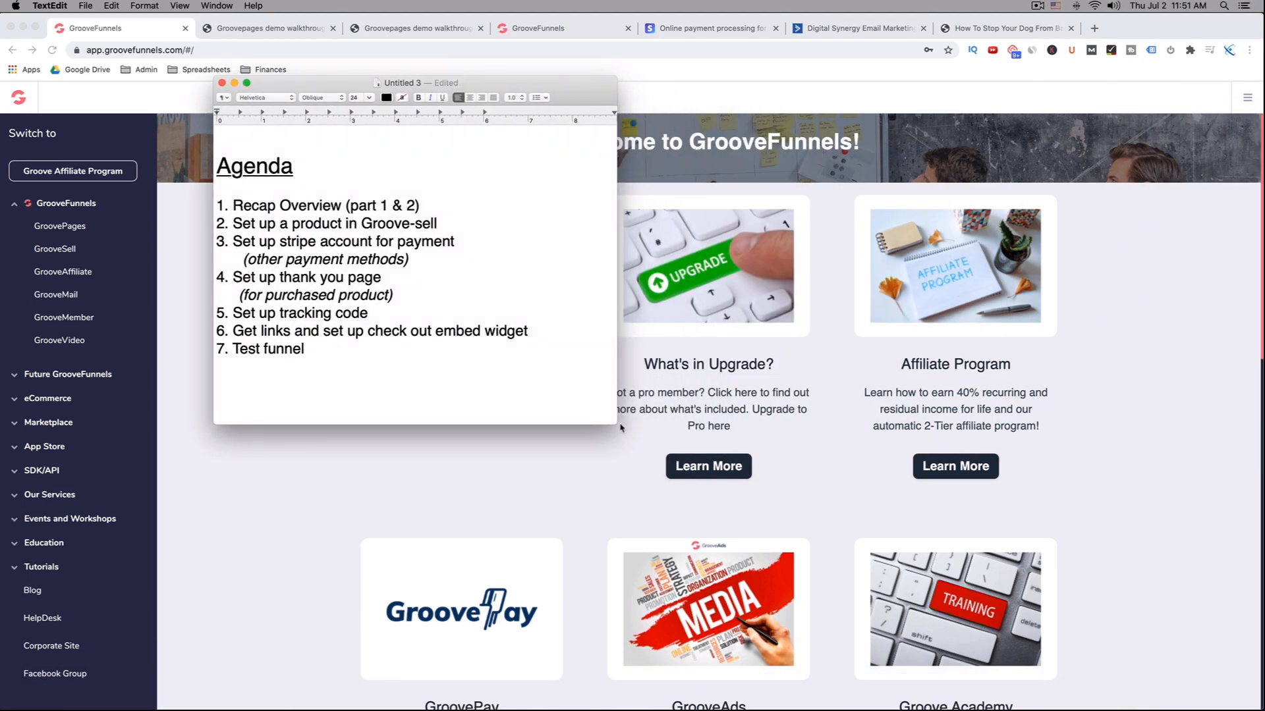
drag(617, 425, 859, 507)
drag(588, 94, 675, 176)
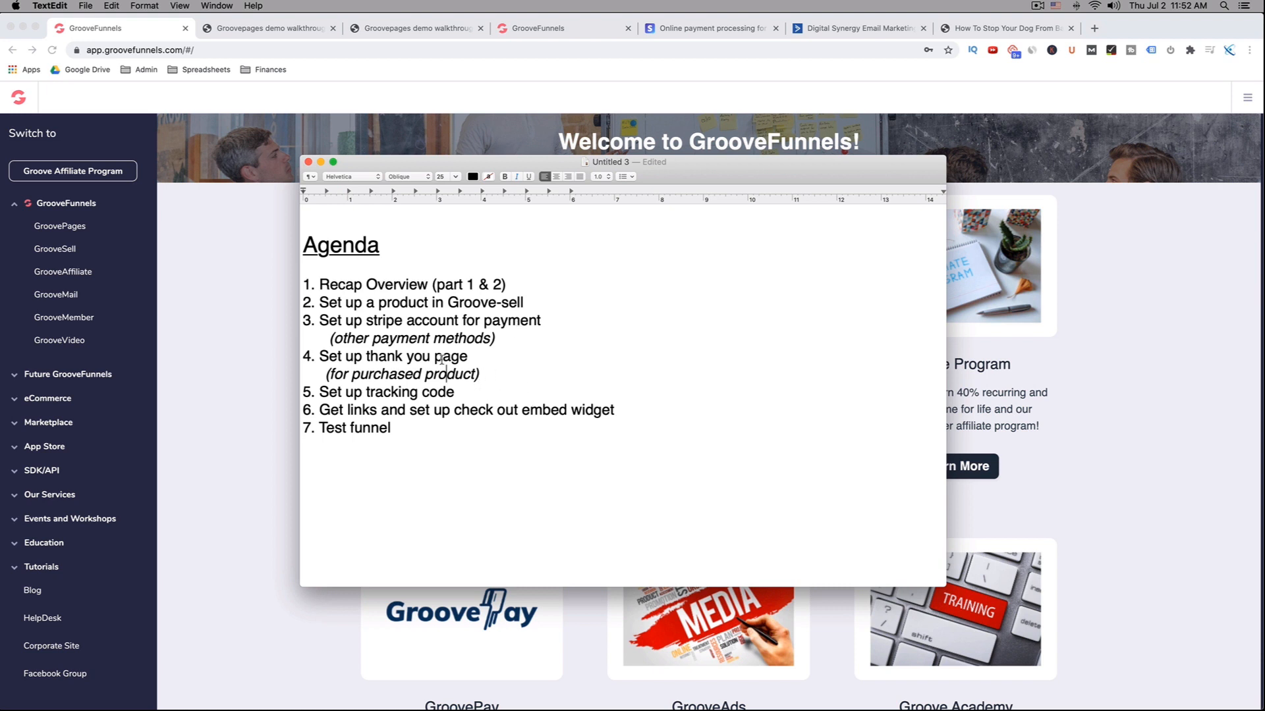
key(Up)
click(492, 354)
drag(396, 167, 745, 201)
click(271, 302)
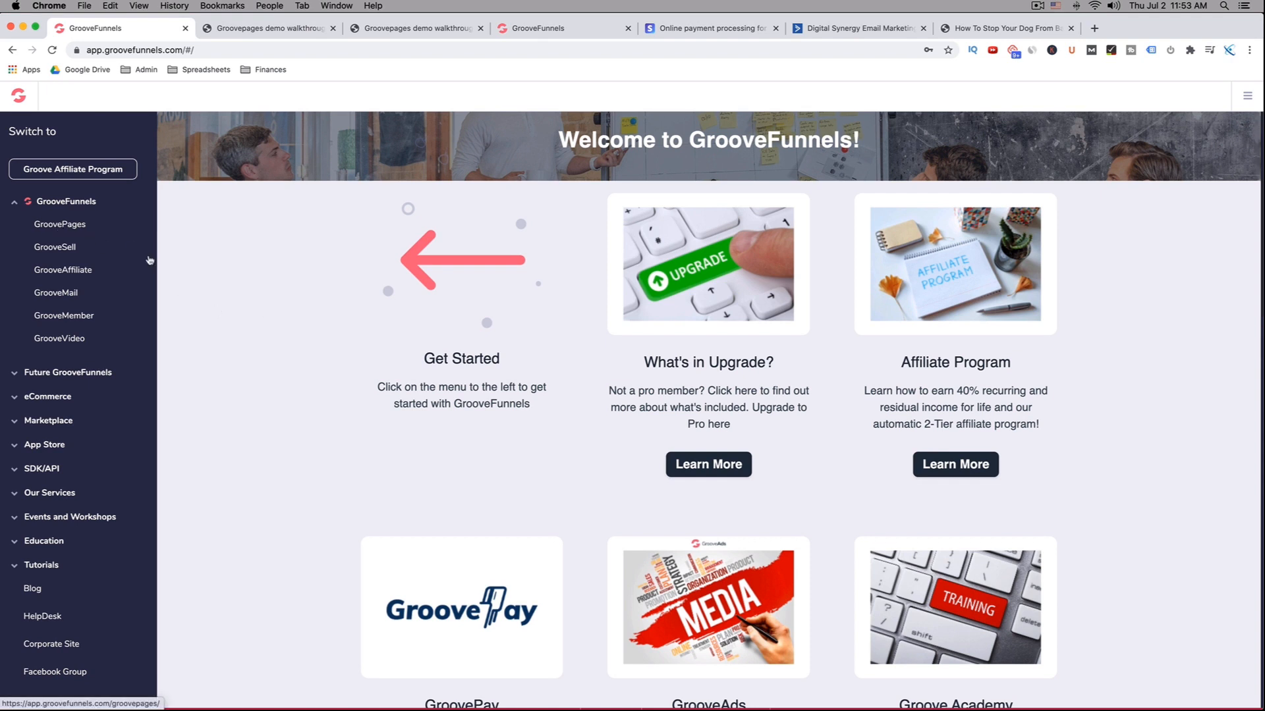
Step: Open the Bark Collar Funnel Demo site in GroovePages and review its Bark Collar Opt-in page
click(60, 224)
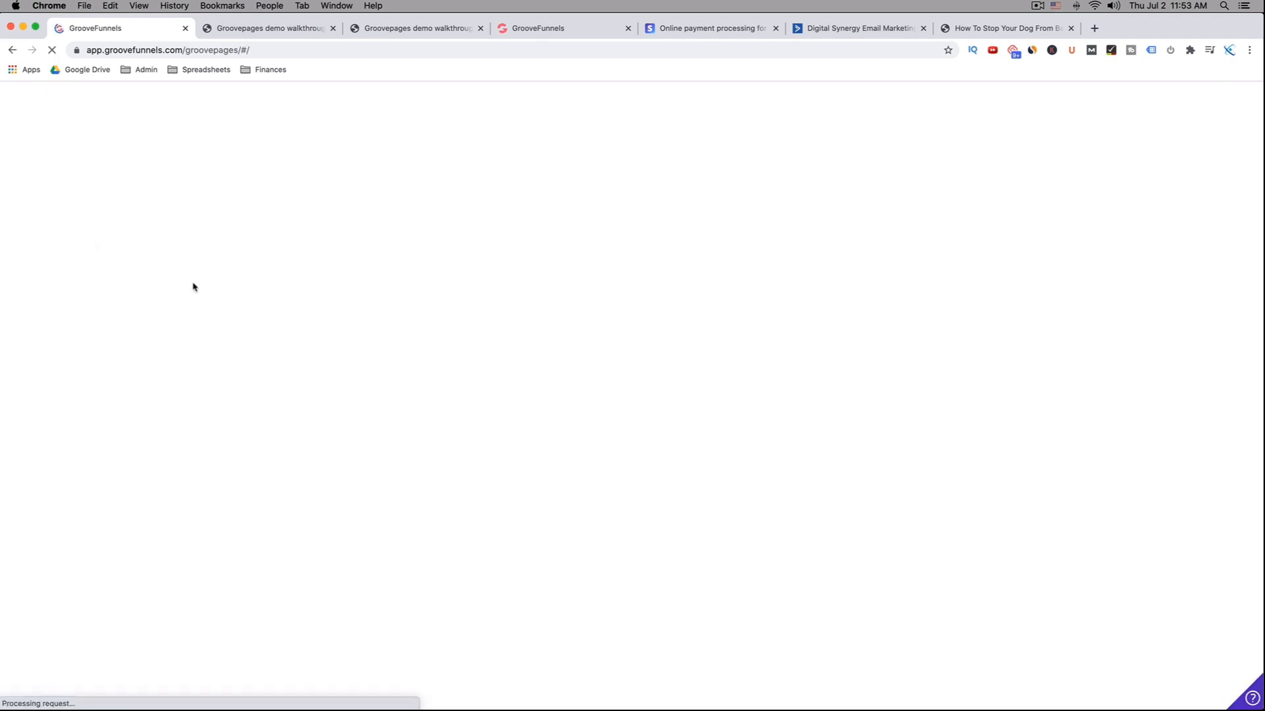
scroll(593, 356, down, 5)
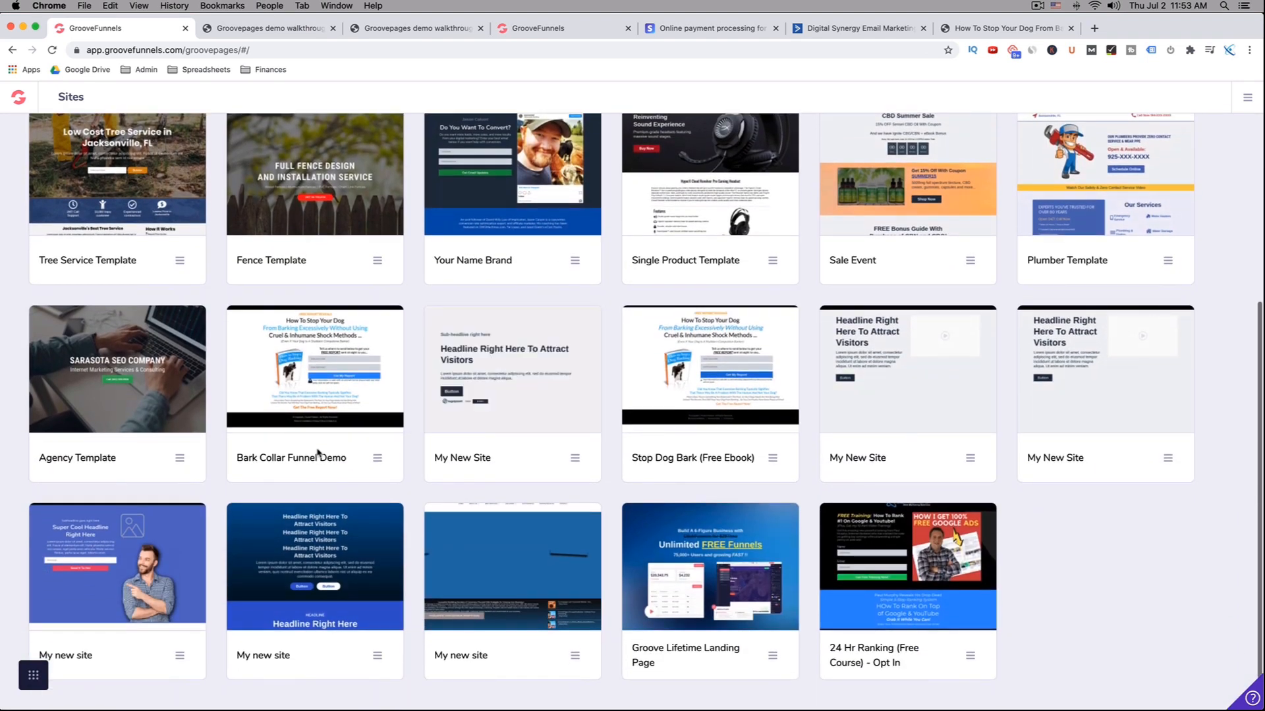
click(314, 370)
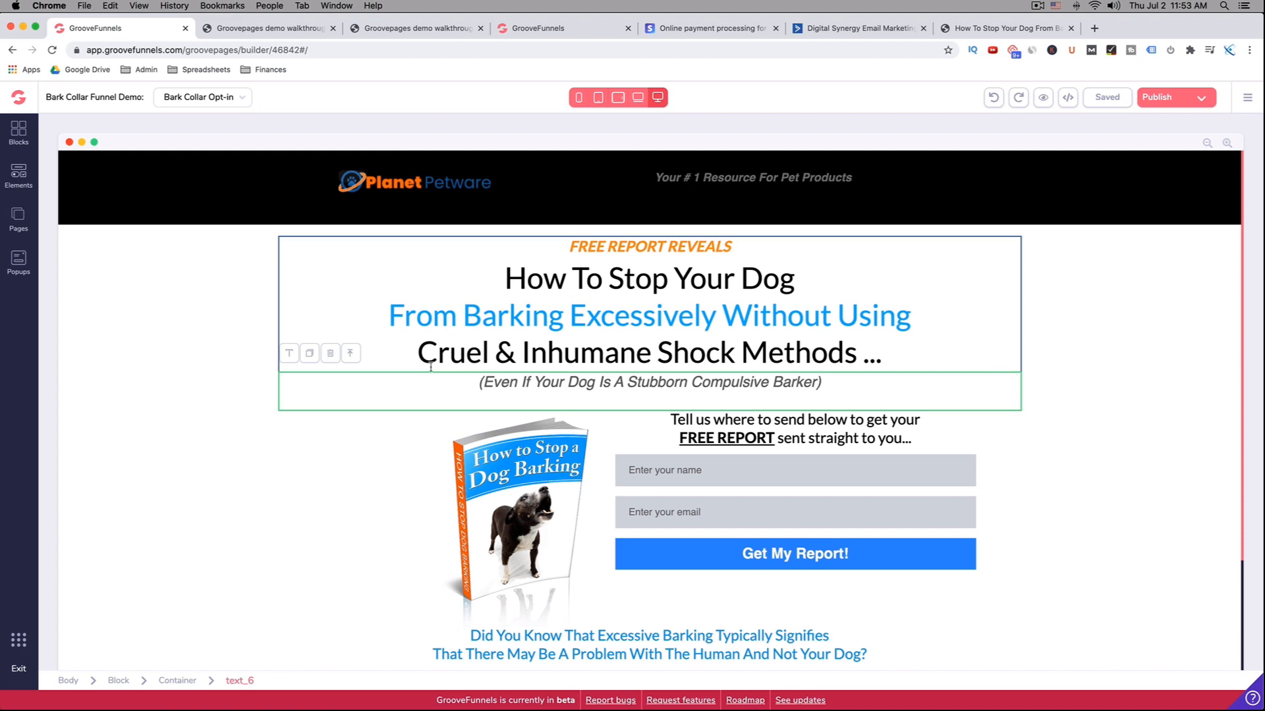
scroll(217, 307, down, 2)
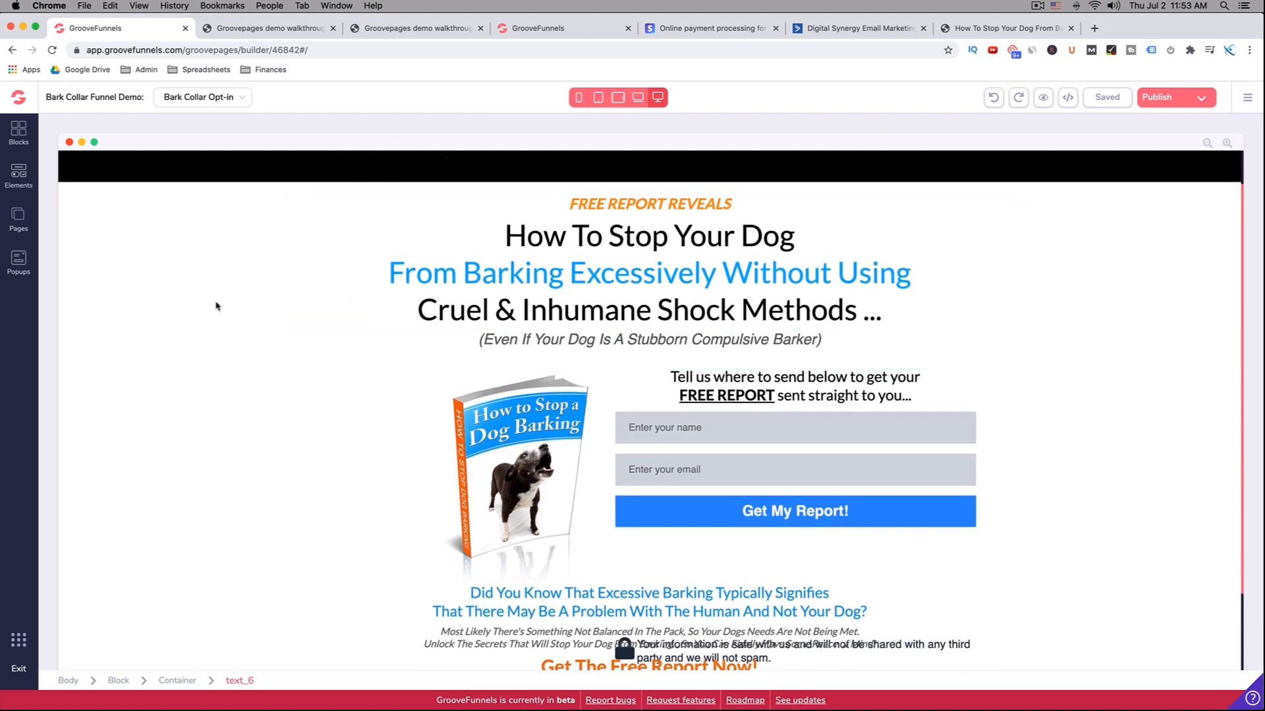
click(216, 306)
scroll(288, 322, down, 2)
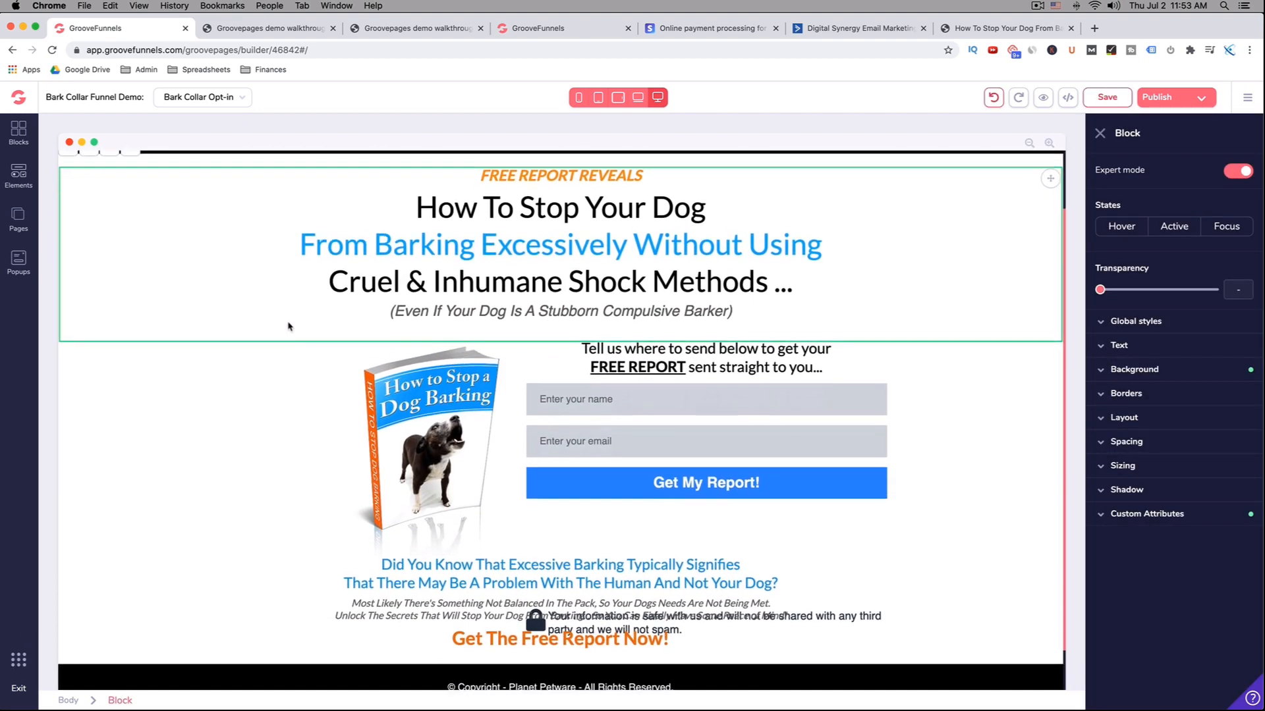
scroll(288, 327, down, 1)
scroll(288, 326, up, 1)
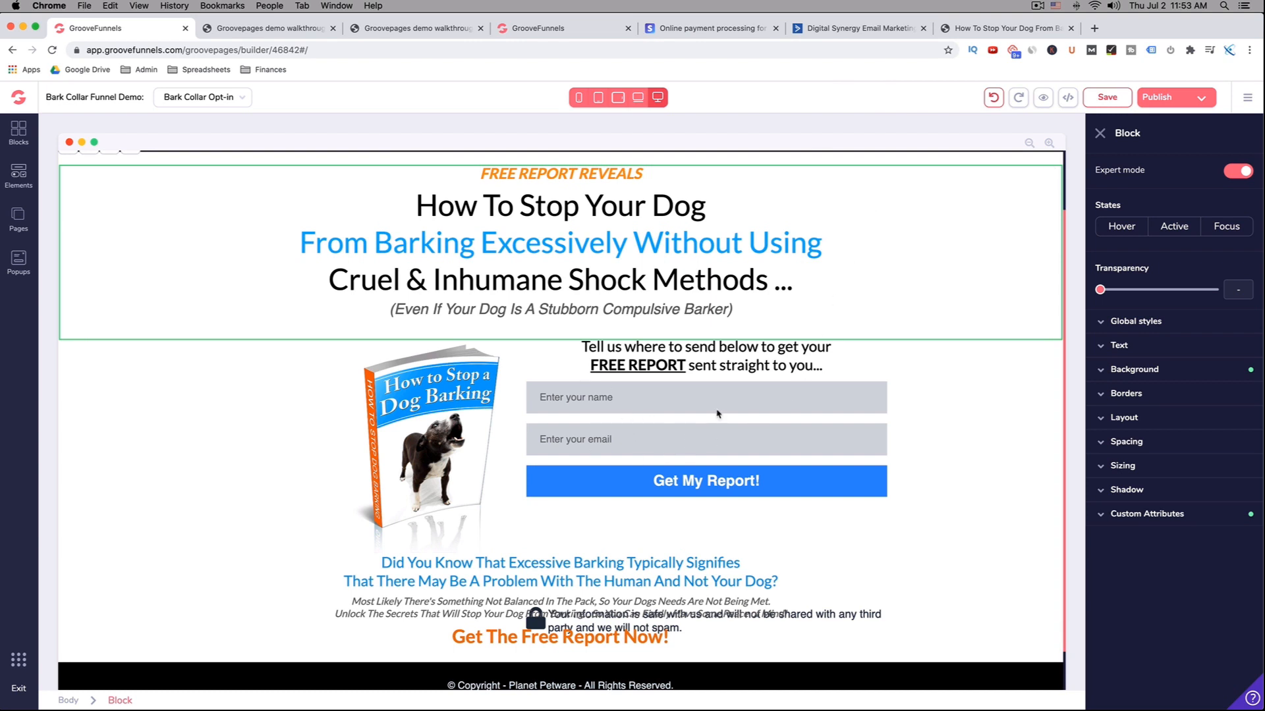
Step: Switch to ActiveCampaign and examine the trigger, waits and emails in the Stop Barking Funnel automation
click(853, 30)
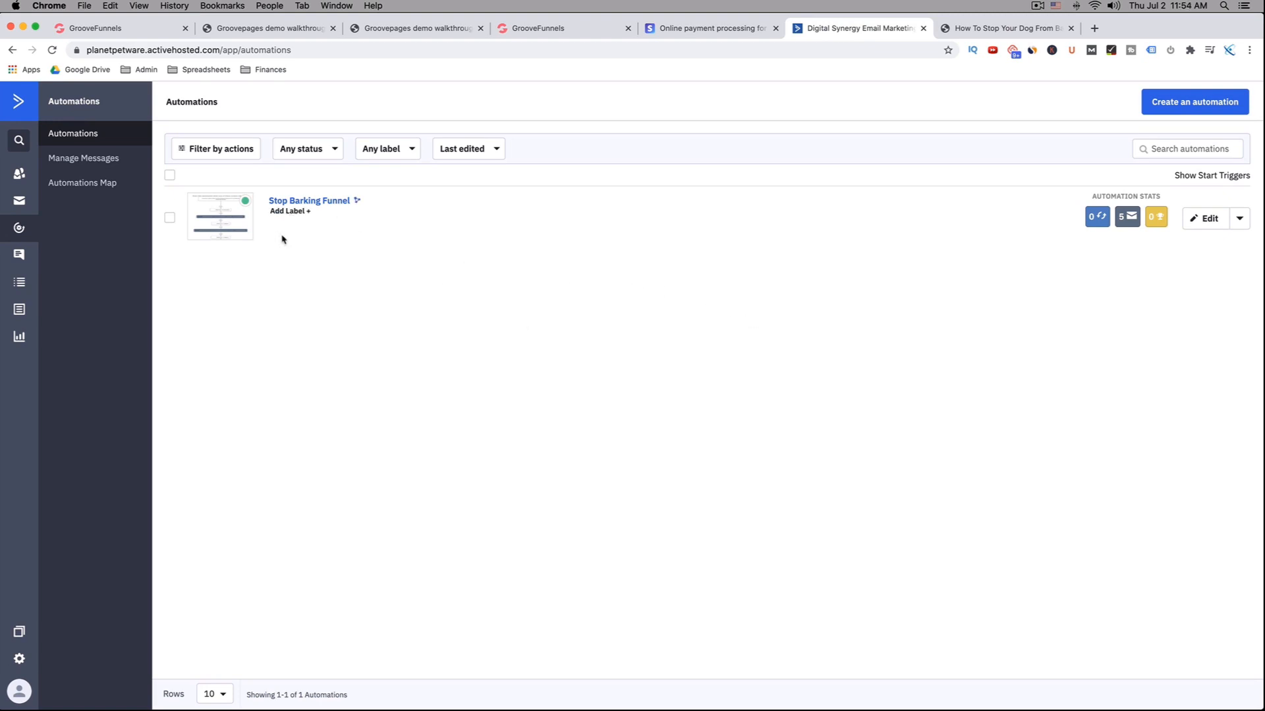
click(222, 212)
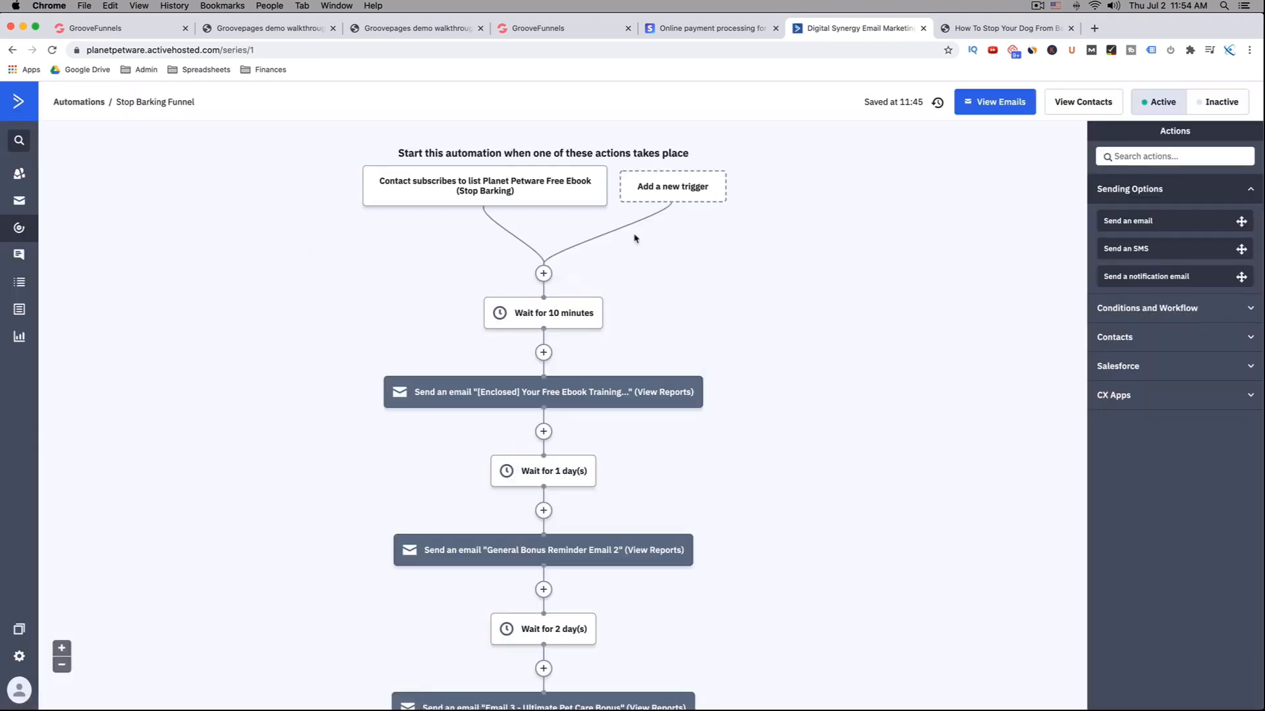
mouse_move(552, 323)
scroll(745, 310, down, 2)
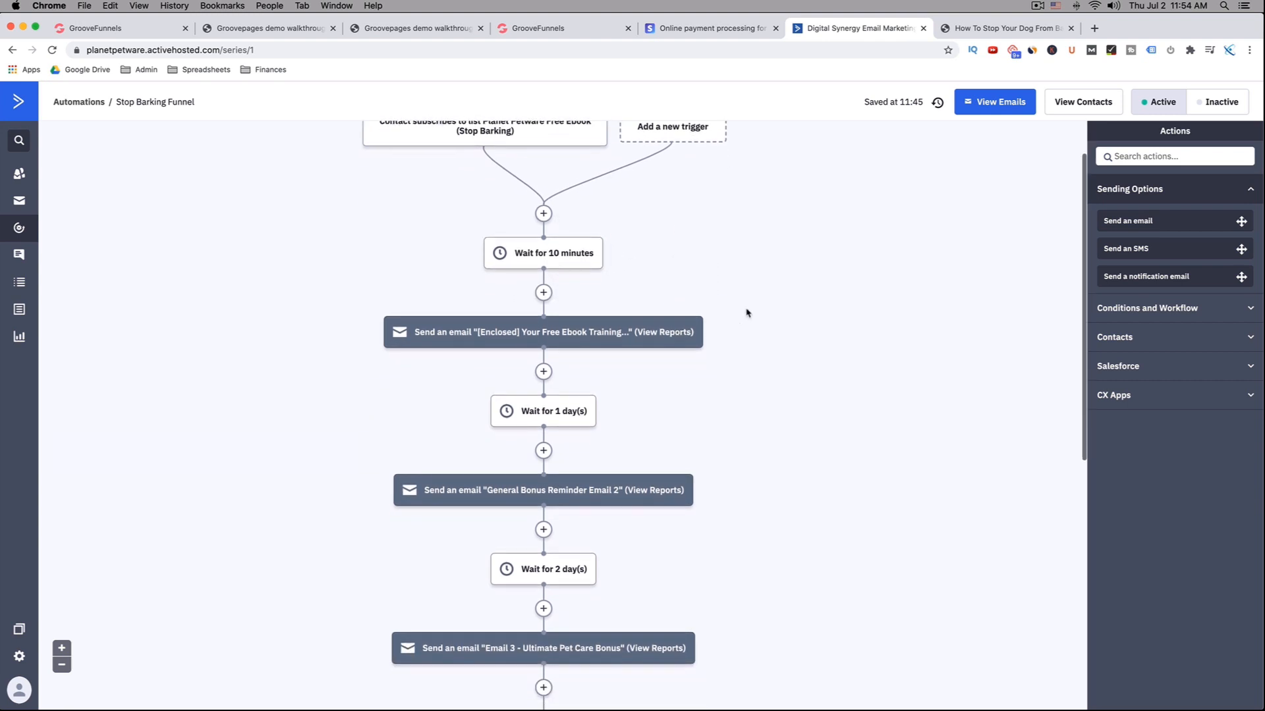
Step: Open the "[Enclosed] Your Free Ebook Training..." email for editing and examine its mention of the attached ebook PDF
mouse_move(583, 343)
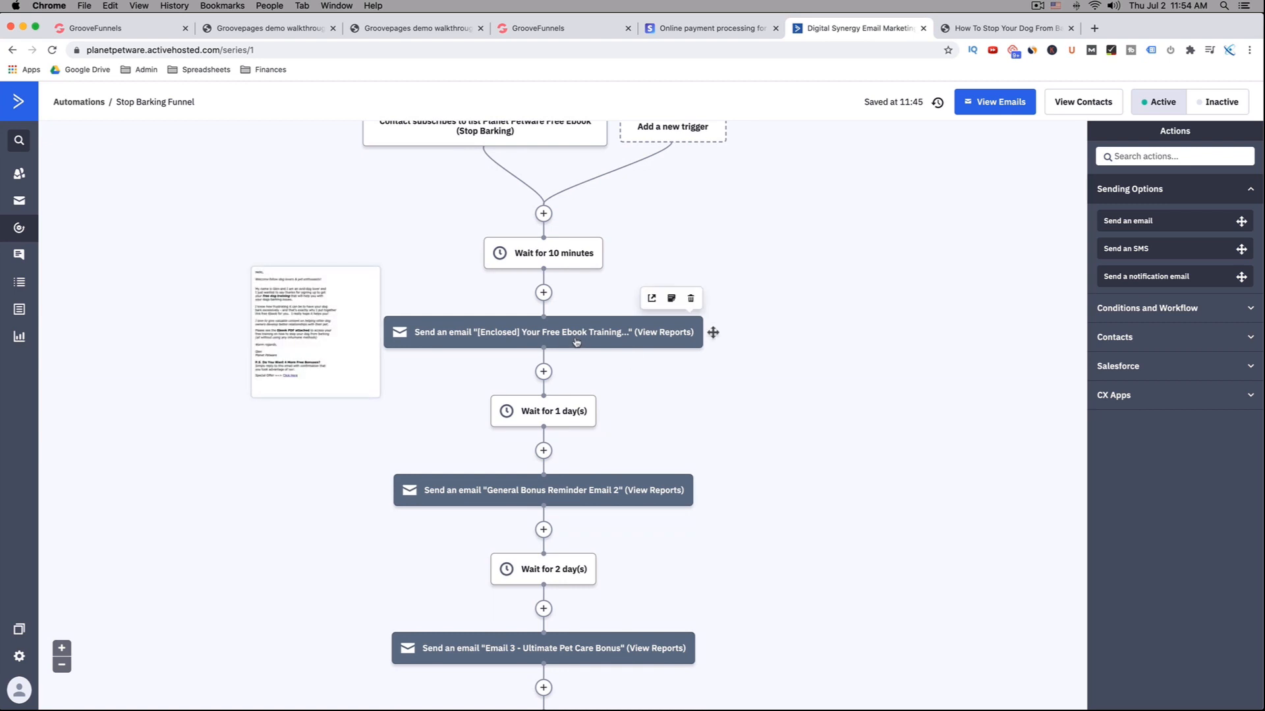
click(578, 340)
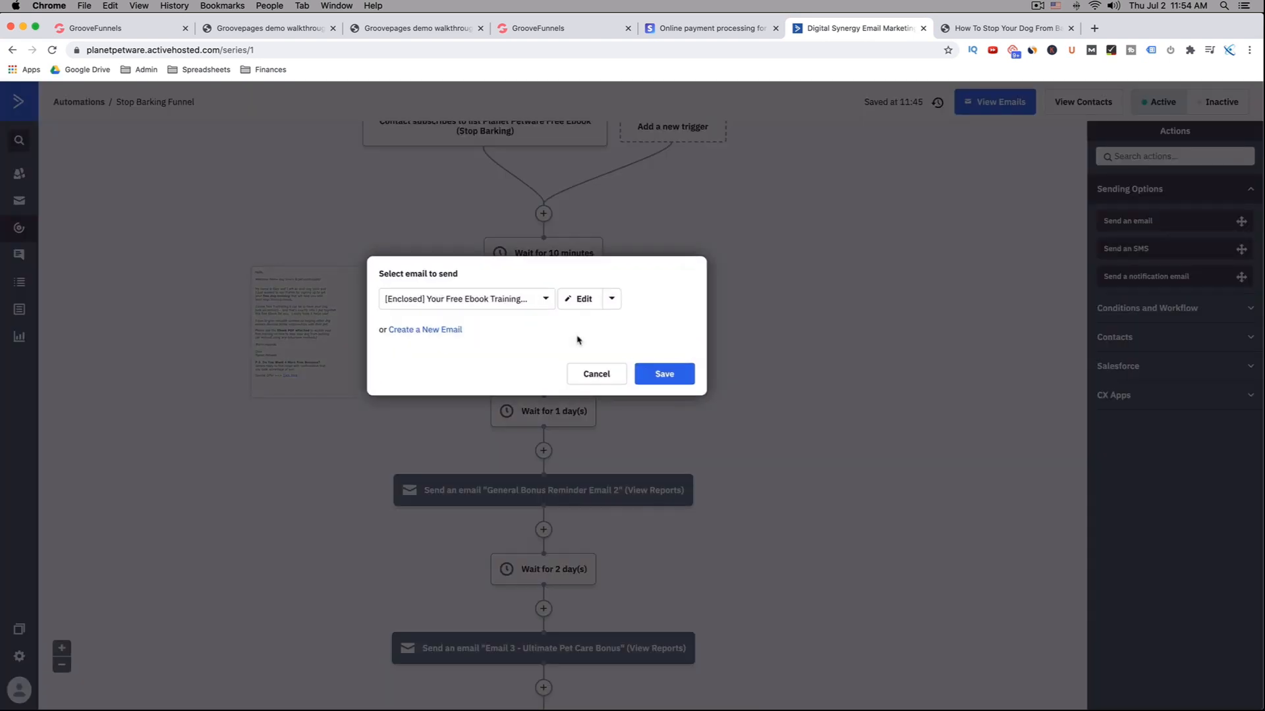
click(584, 300)
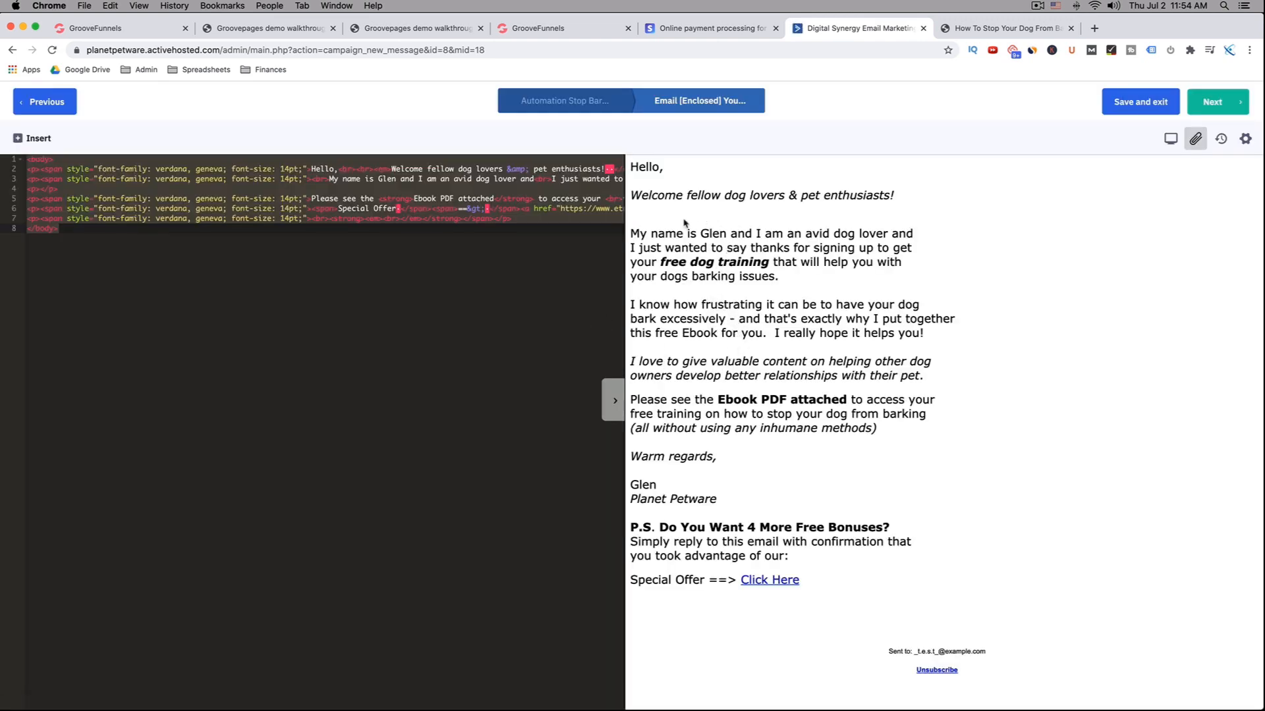
drag(733, 402, 809, 403)
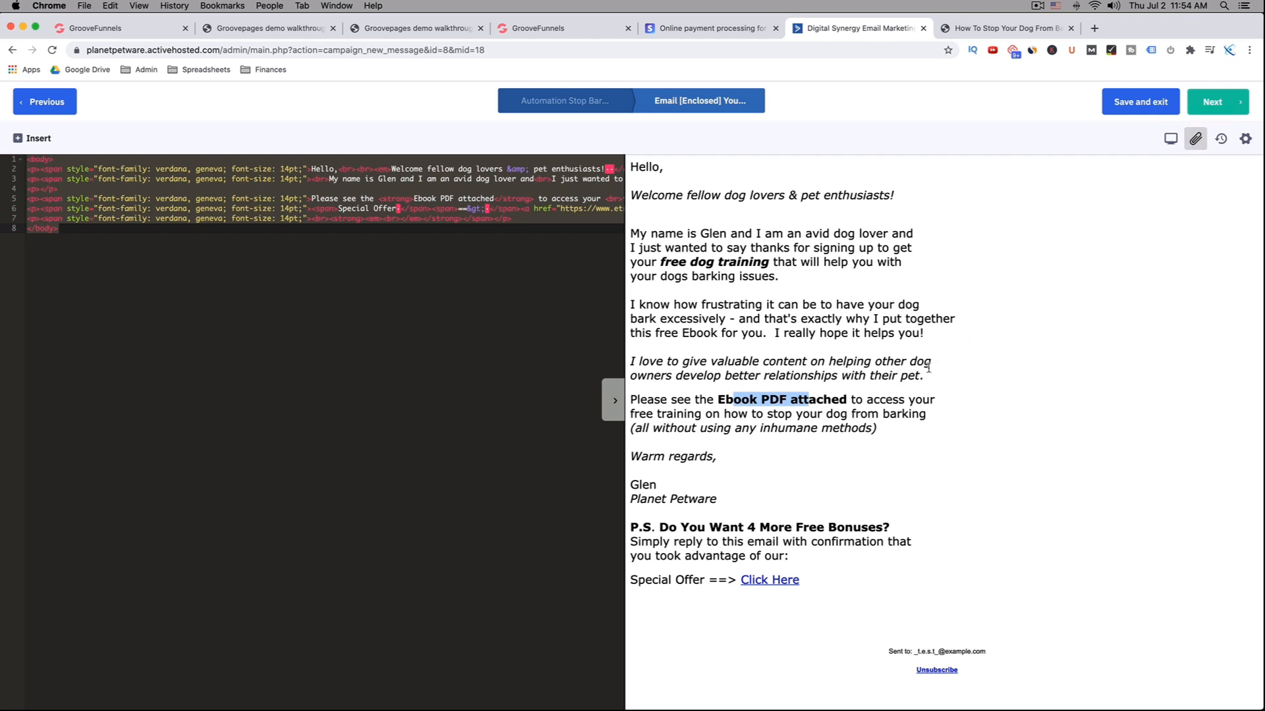
Step: Open the How To Stop Your Dog From Barking PDF and skim its pages up to the ultrasonic anti bark collar link
click(1003, 30)
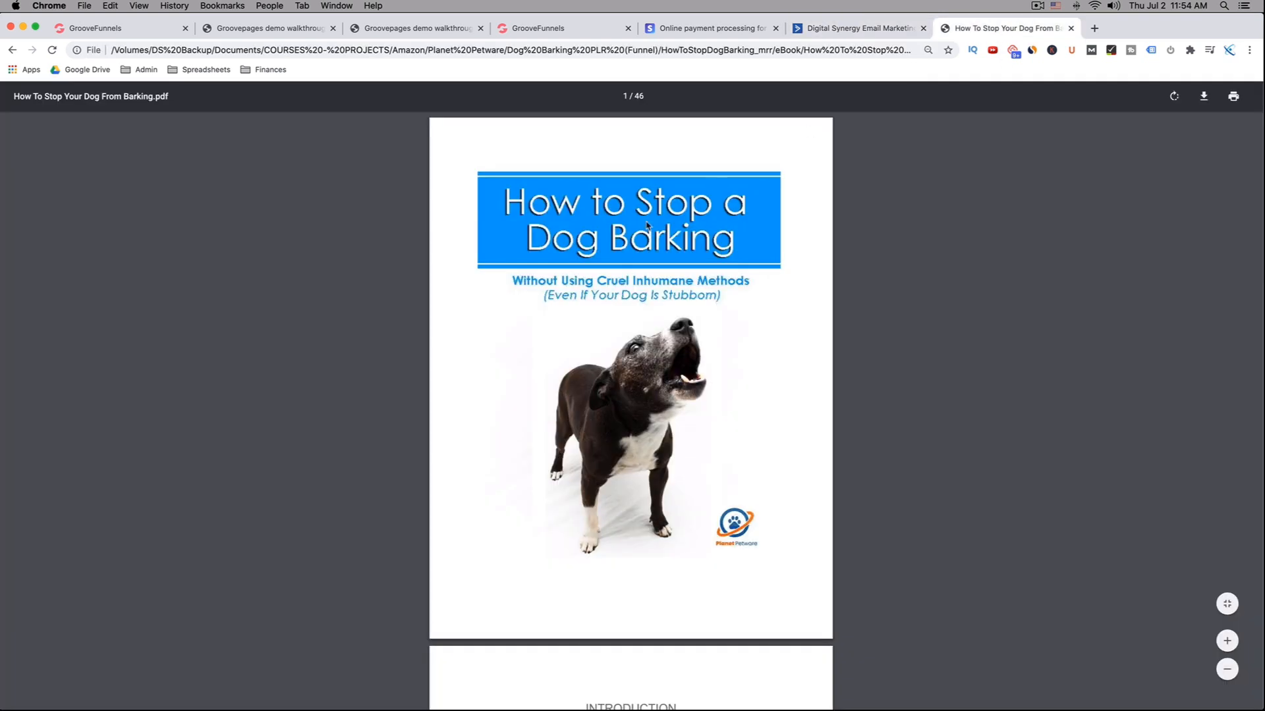
scroll(492, 266, down, 1)
scroll(492, 267, down, 10)
scroll(493, 267, down, 15)
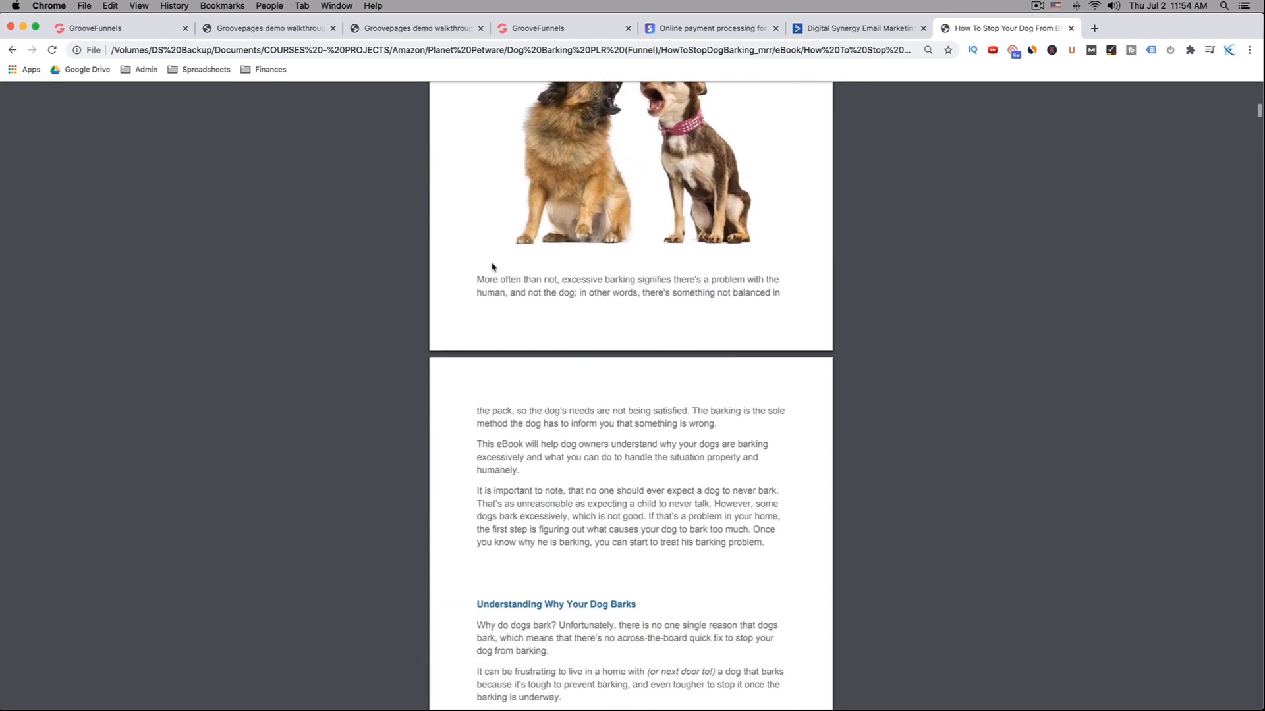
scroll(493, 267, down, 15)
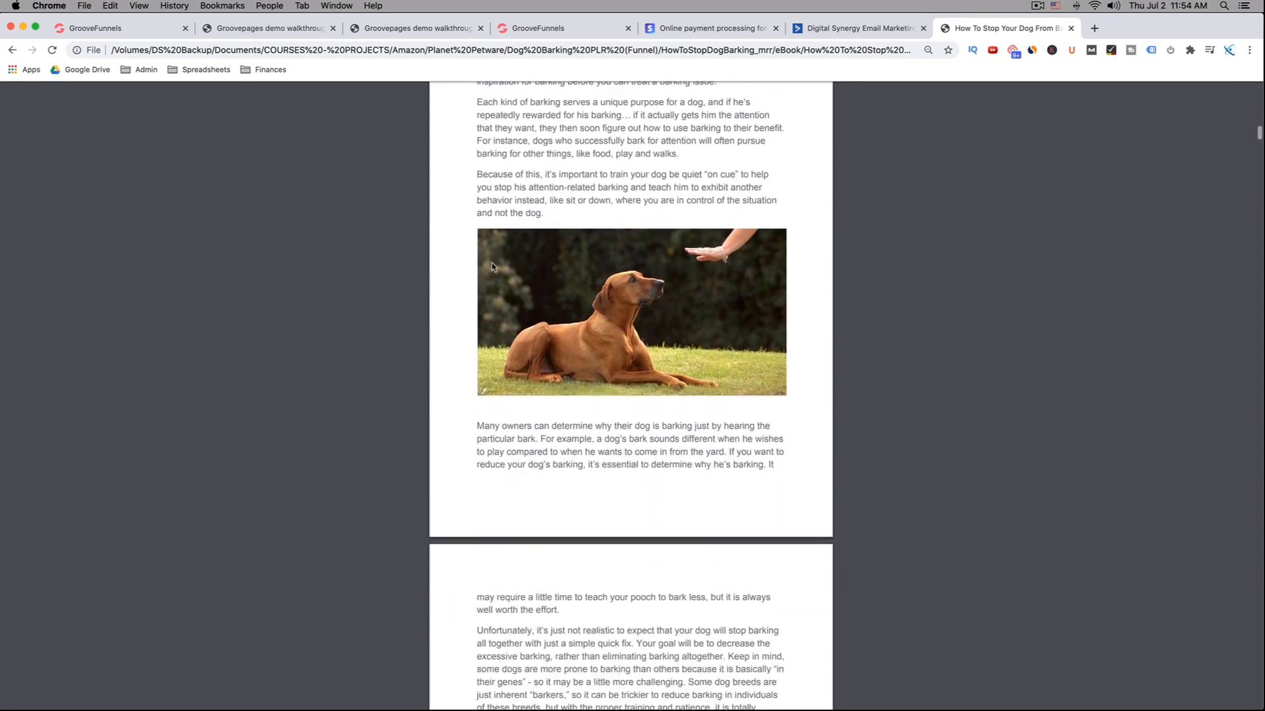
scroll(492, 267, down, 15)
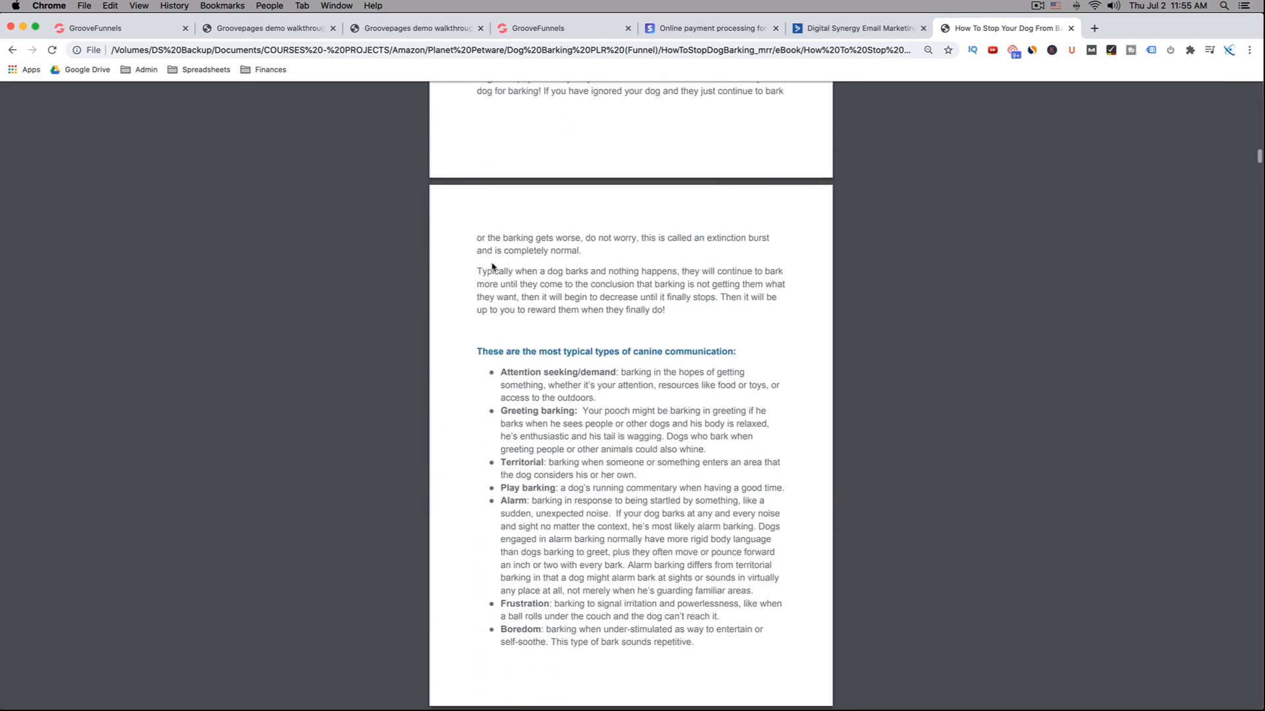
scroll(493, 267, down, 15)
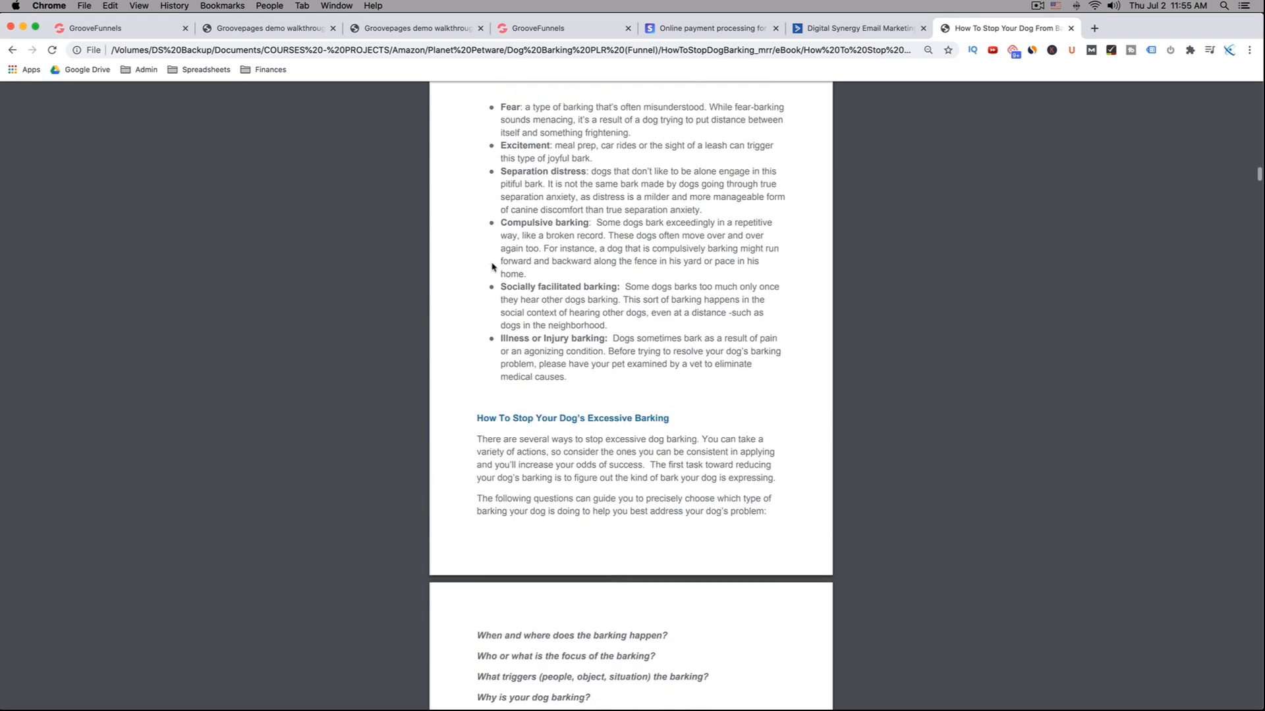
scroll(493, 267, down, 15)
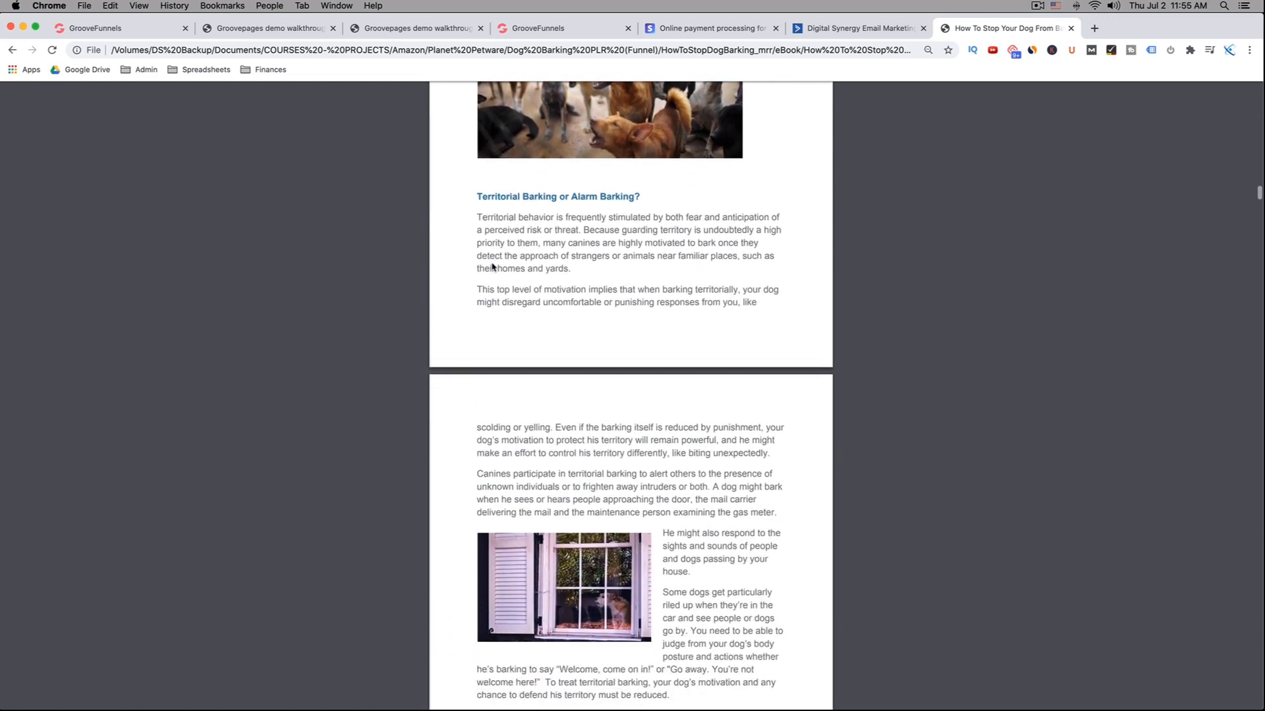
scroll(493, 267, down, 15)
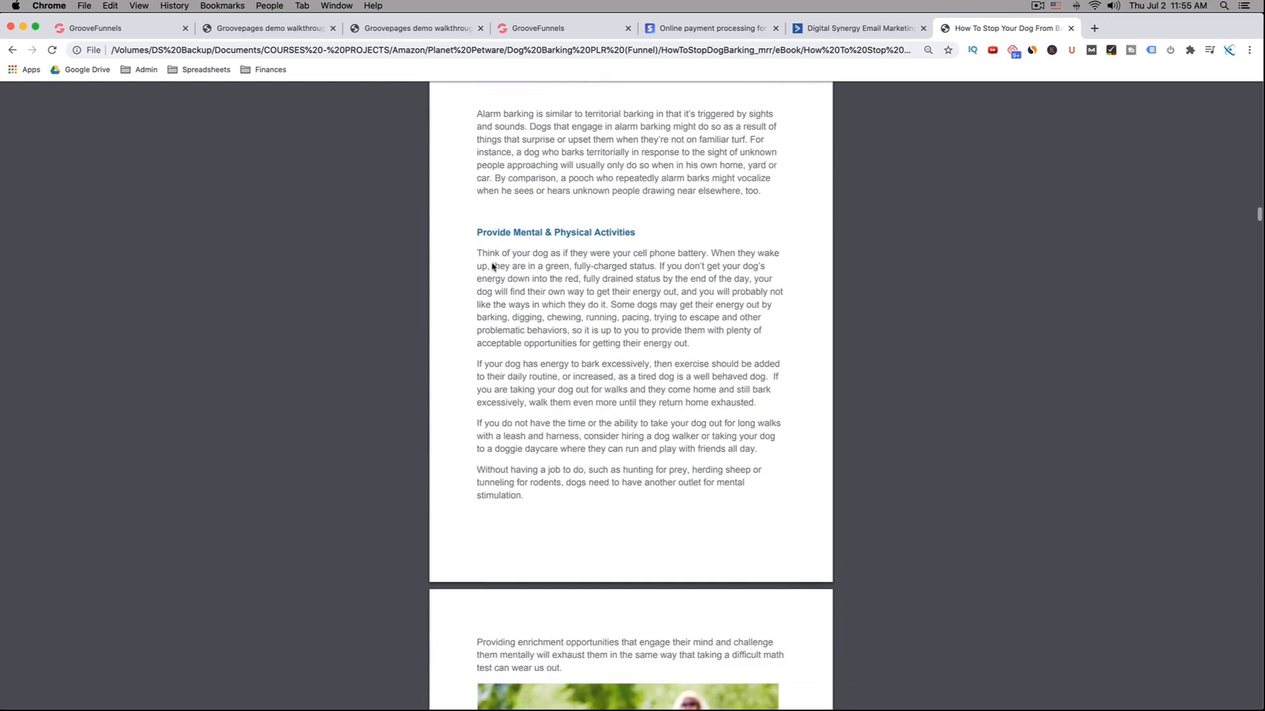
scroll(493, 267, down, 15)
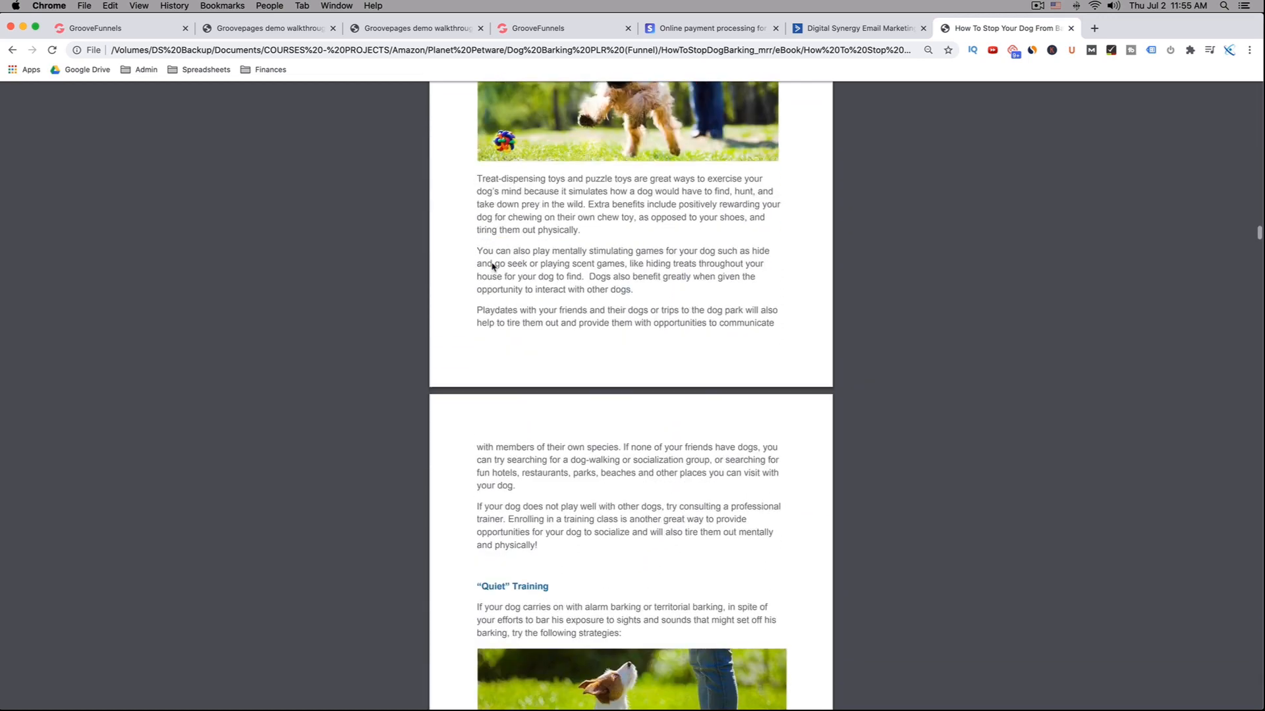
scroll(493, 267, down, 15)
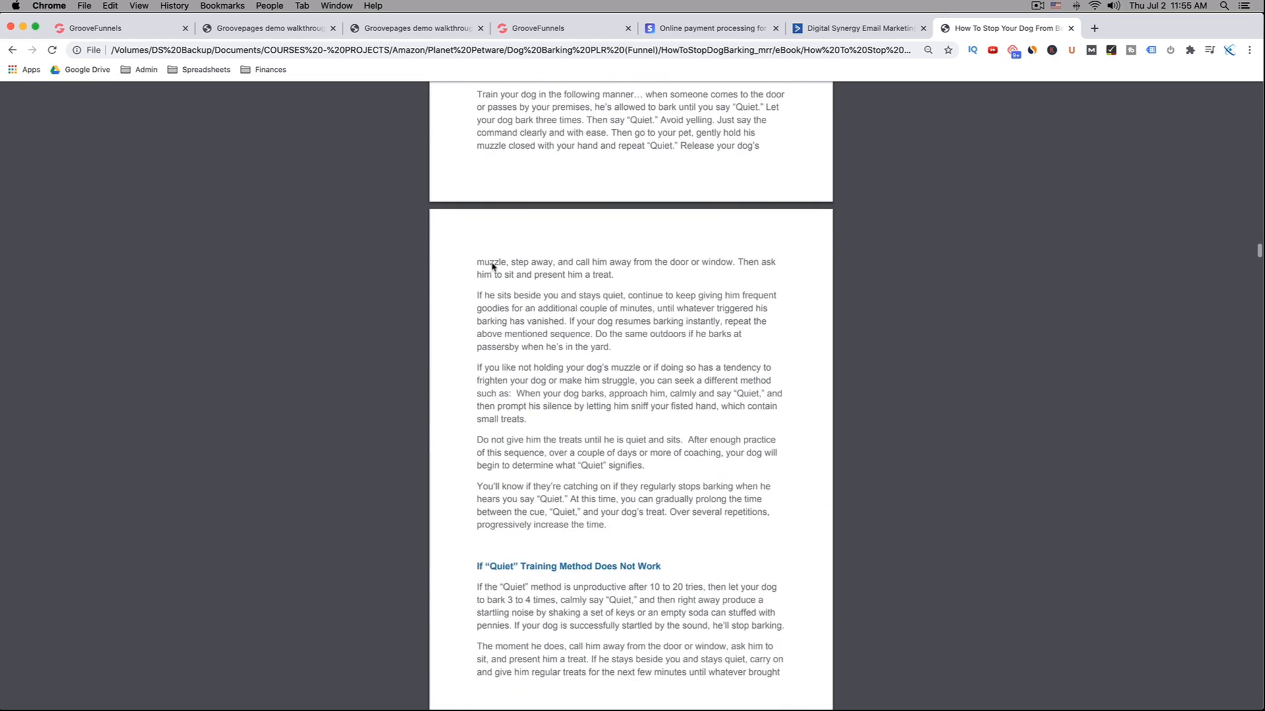
scroll(493, 267, down, 10)
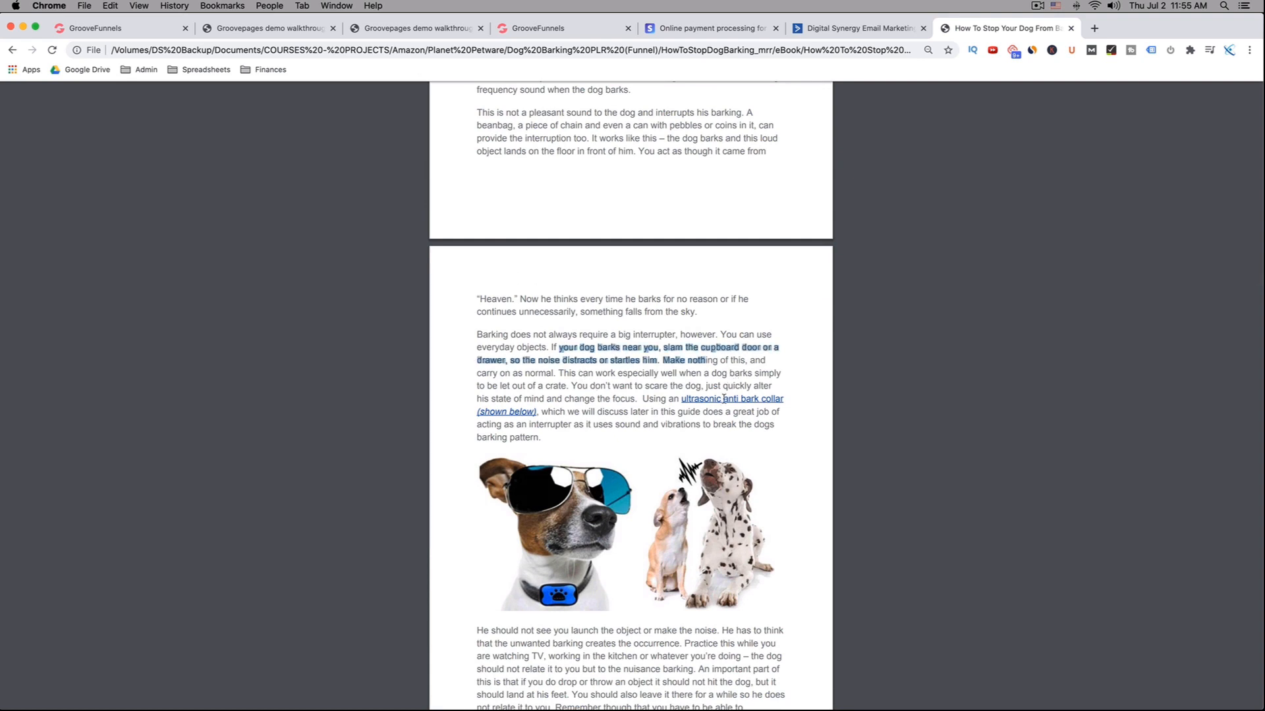
Step: Skim the ebook from the ultrasonic anti bark collar link through the Anti Bark collars section and its Ultrasonic "NO Shock" Collar link
drag(724, 399, 634, 378)
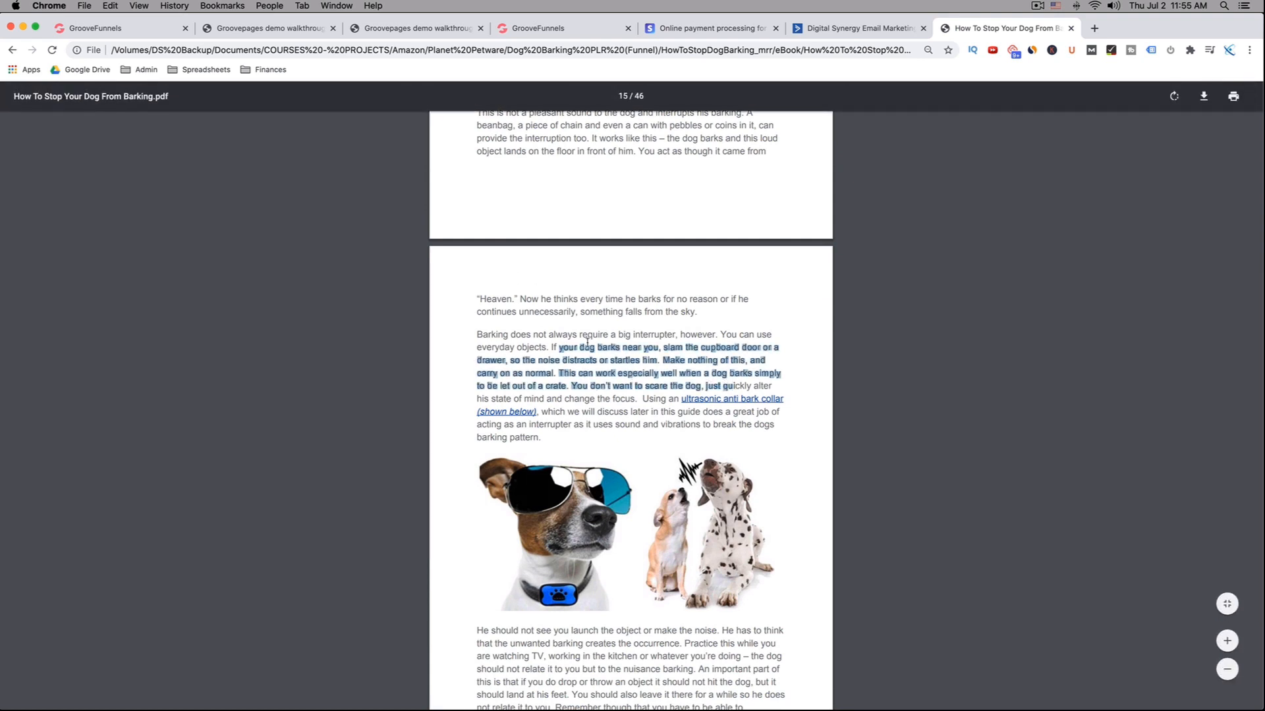
scroll(571, 337, up, 5)
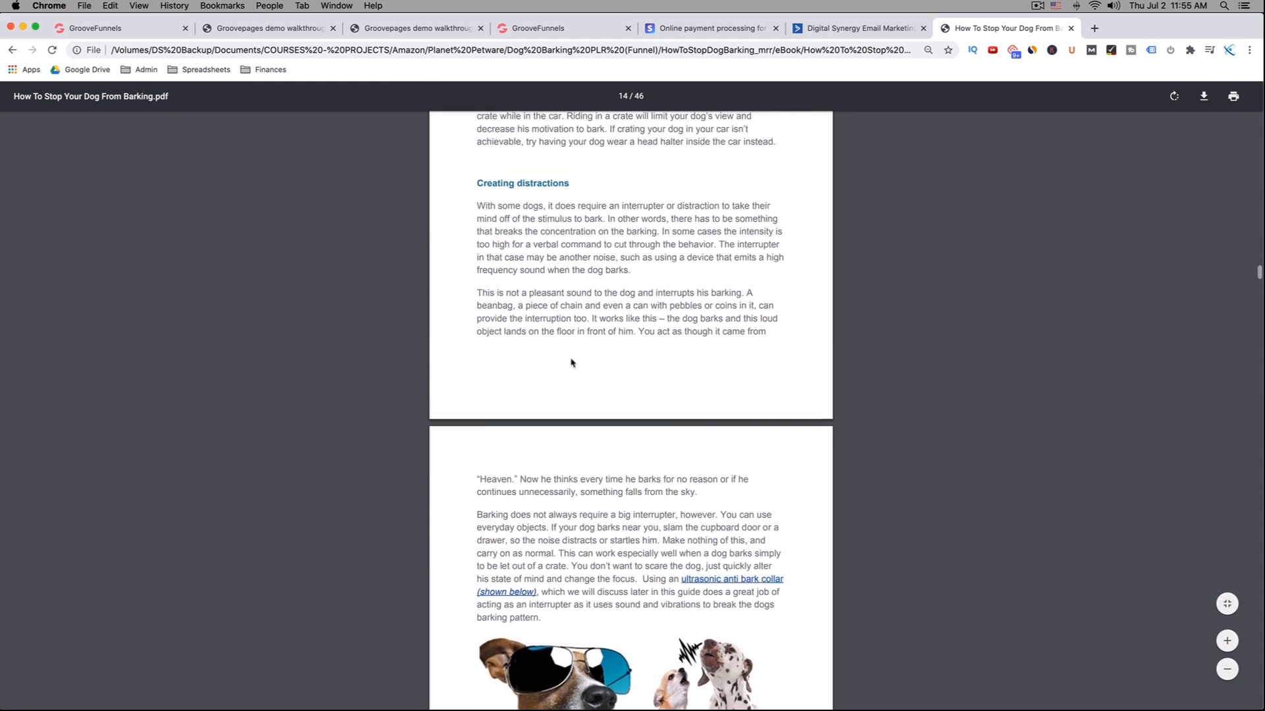
scroll(570, 361, up, 5)
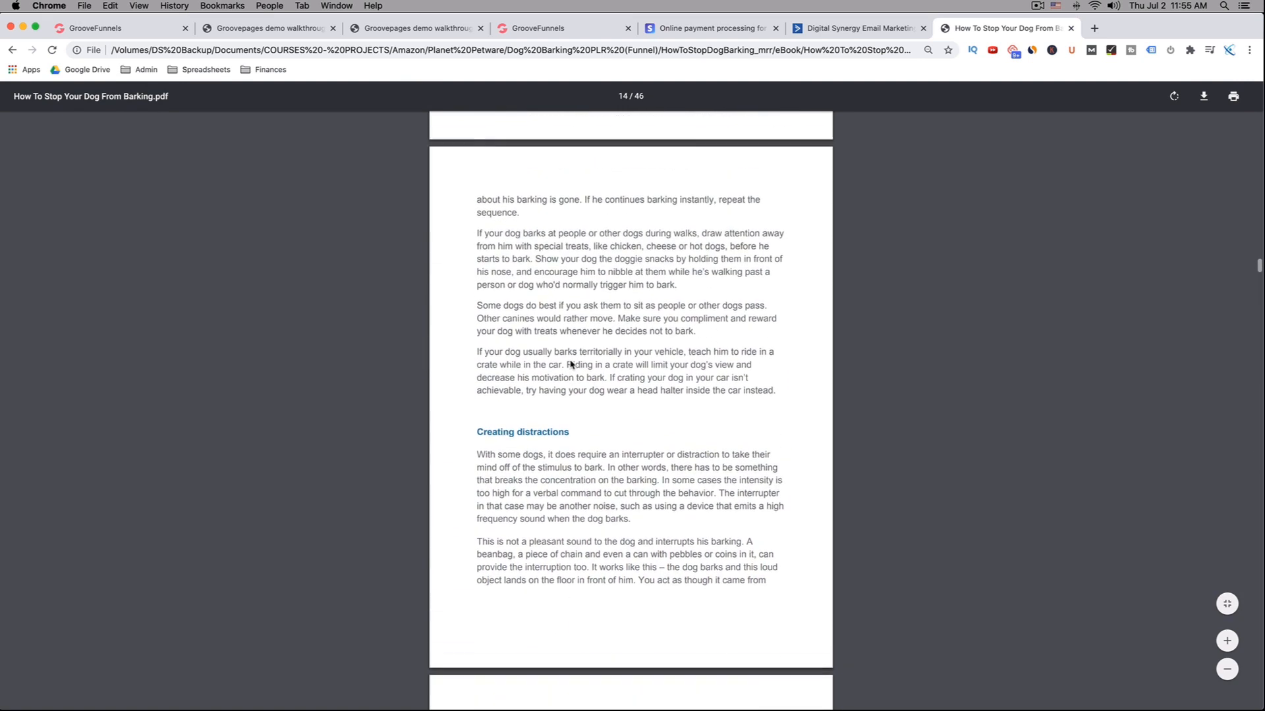
scroll(572, 364, down, 4)
scroll(572, 364, down, 5)
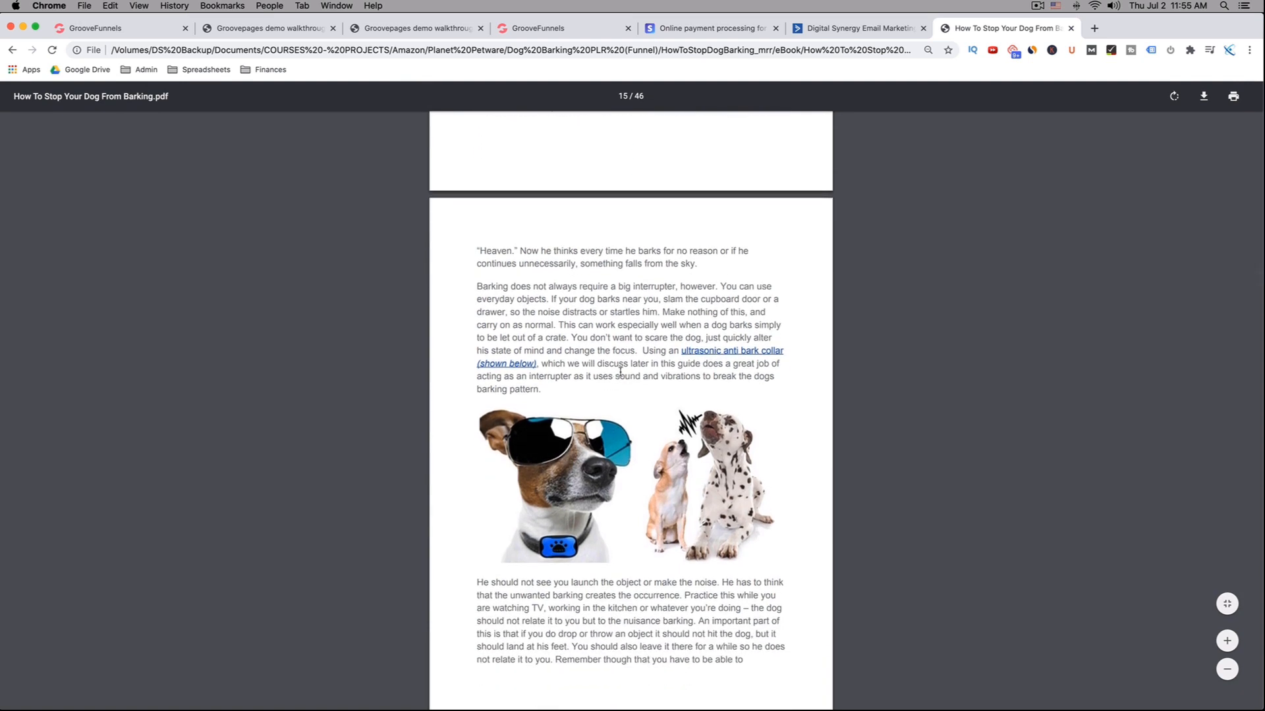
scroll(621, 372, down, 6)
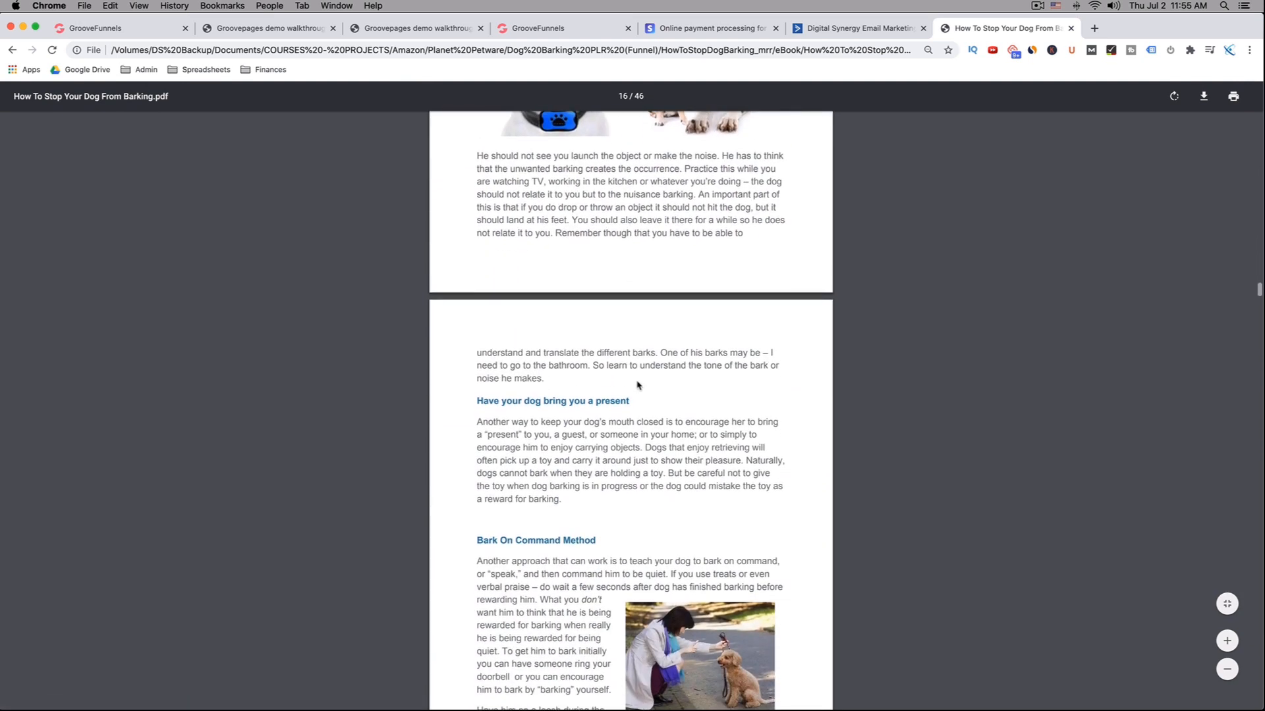
scroll(638, 386, down, 4)
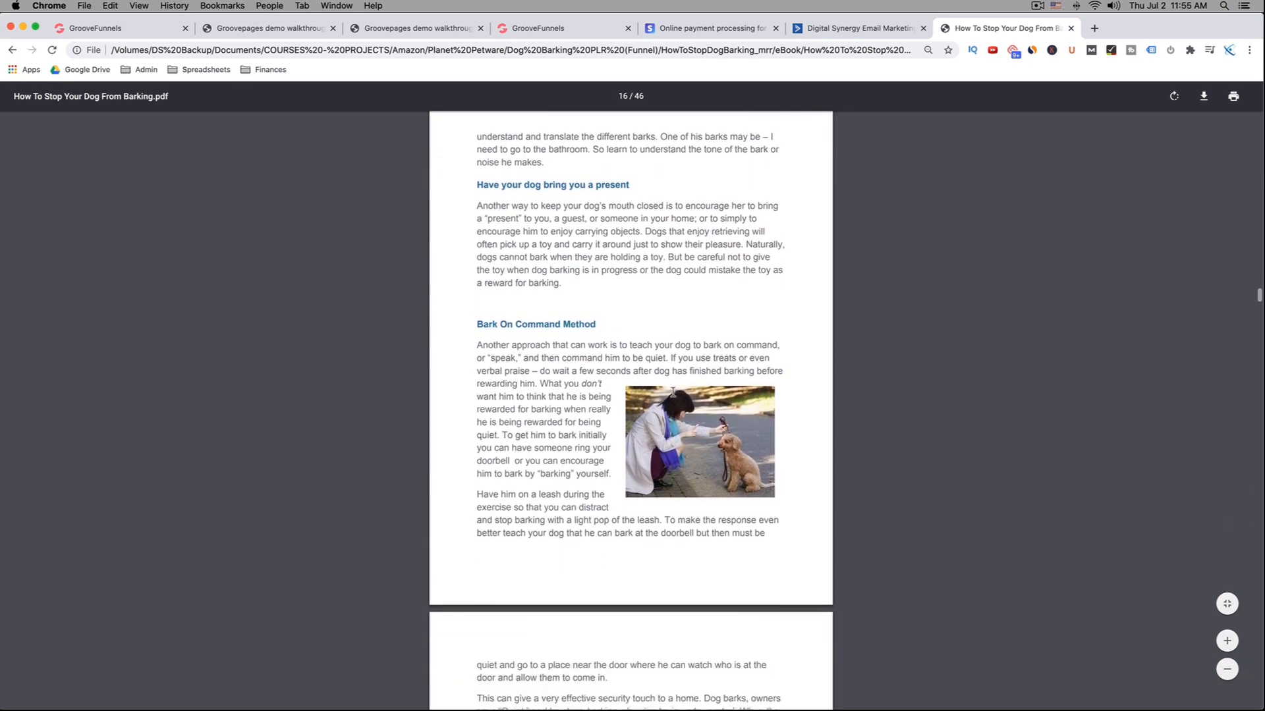
scroll(673, 392, down, 15)
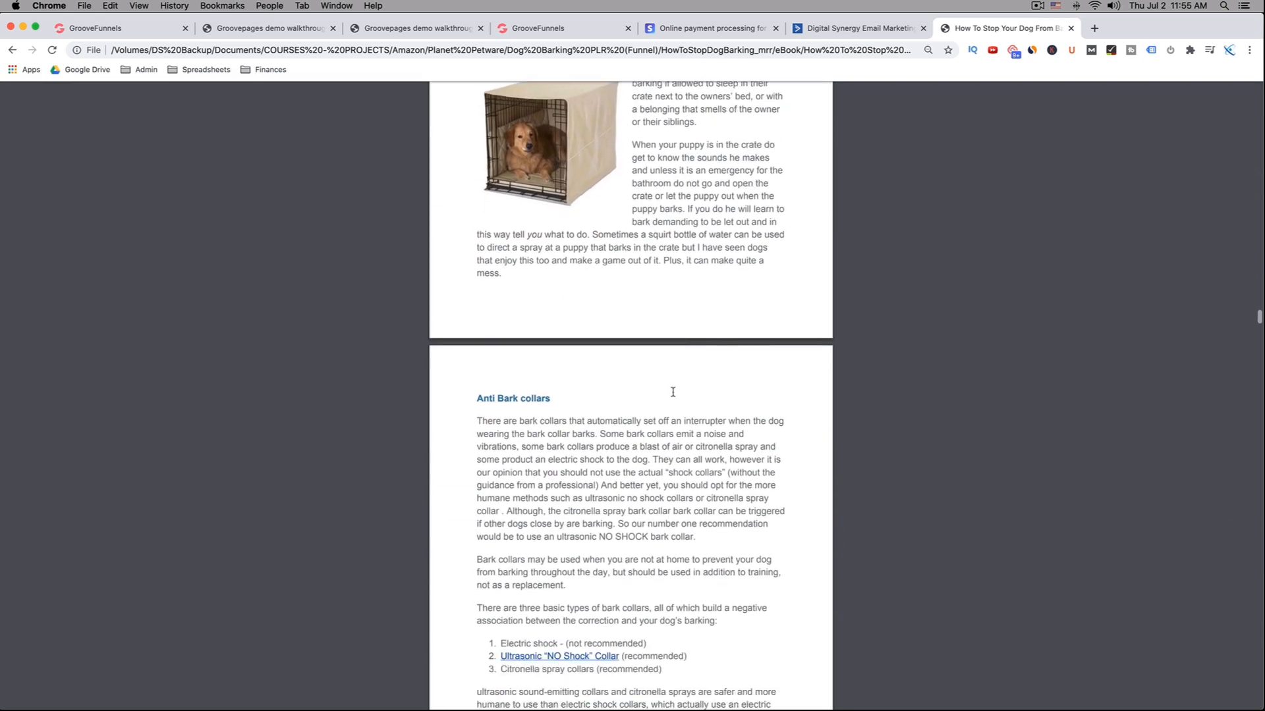
scroll(672, 392, down, 5)
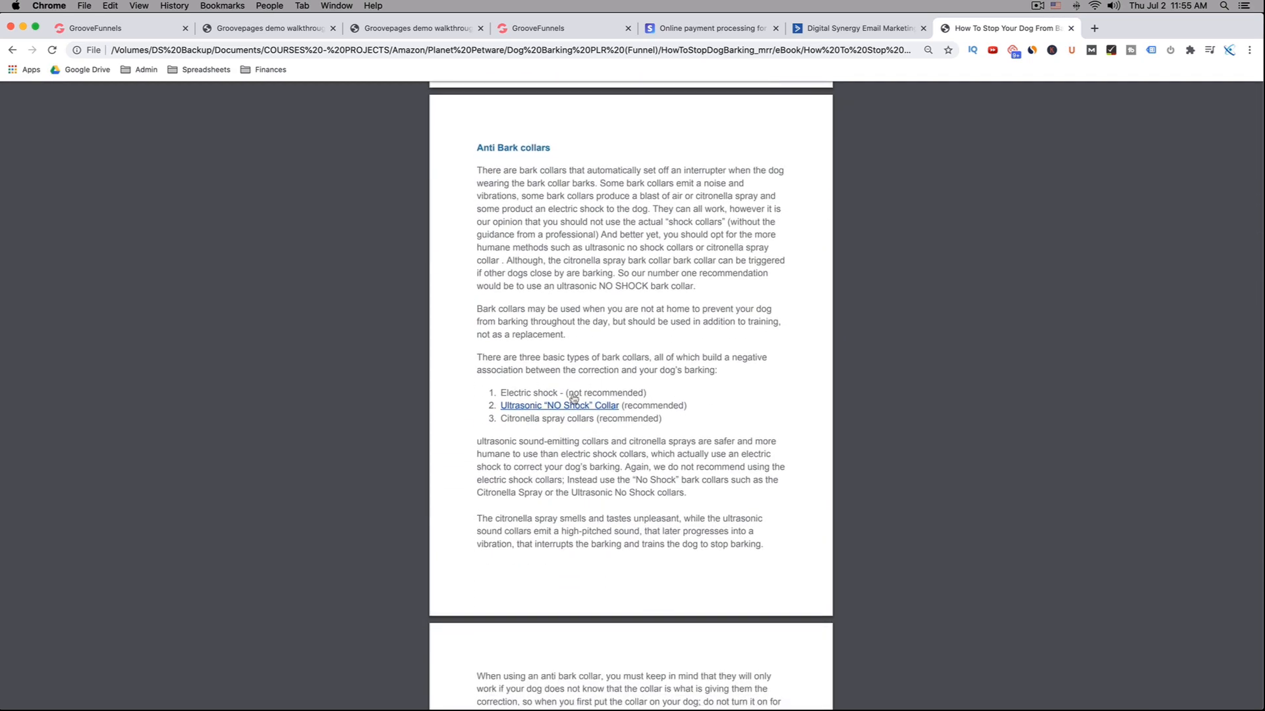
scroll(659, 409, down, 5)
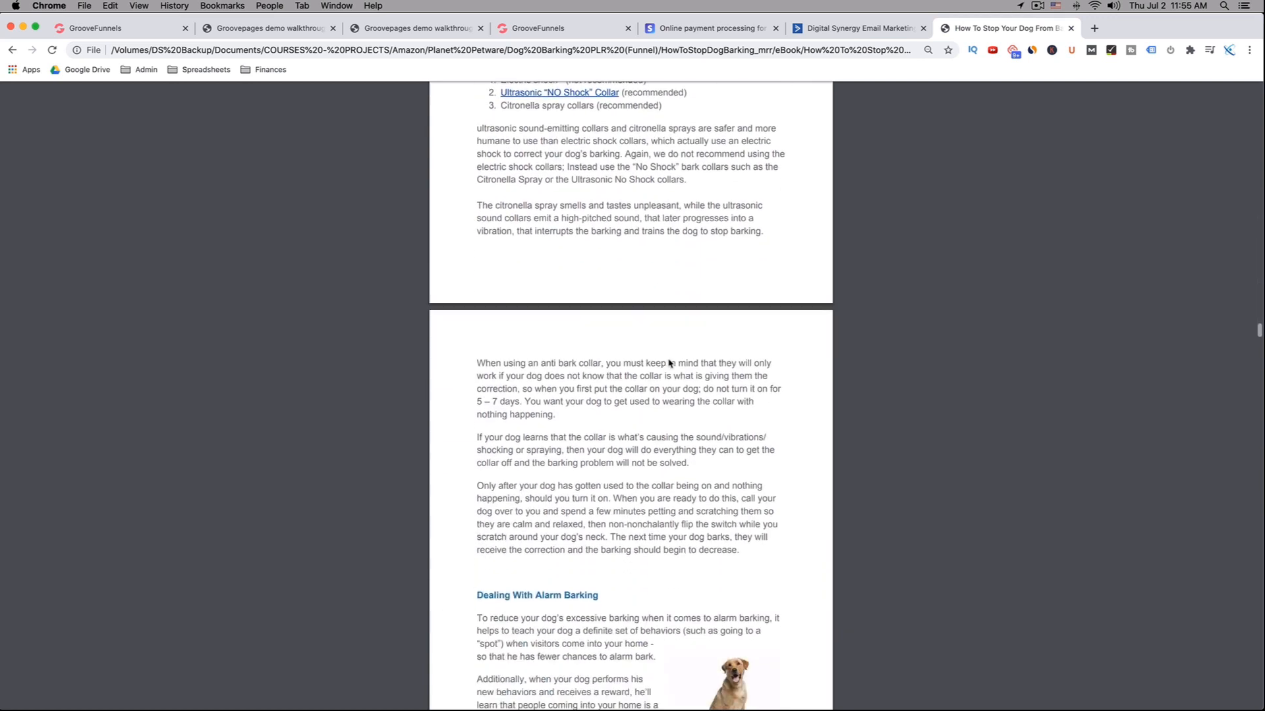
scroll(669, 363, down, 2)
Step: Return to ActiveCampaign and go back from the ebook email to the Stop Barking Funnel automation
click(853, 29)
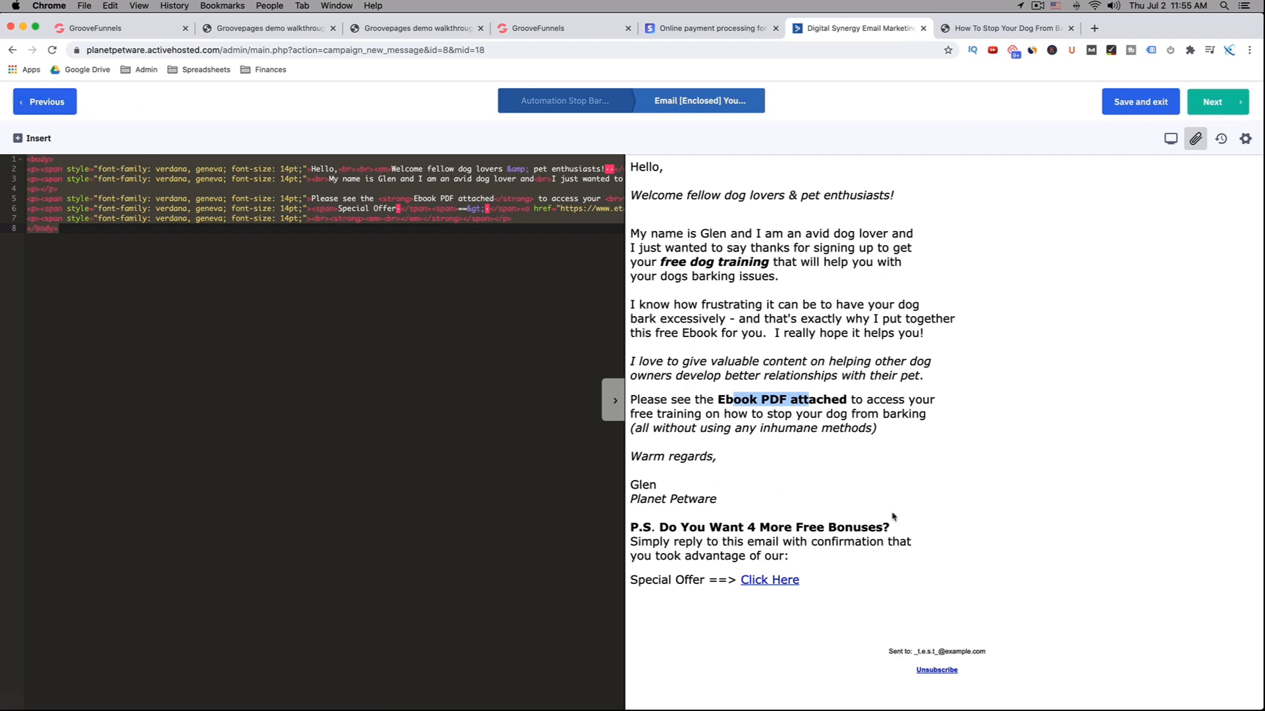
click(58, 103)
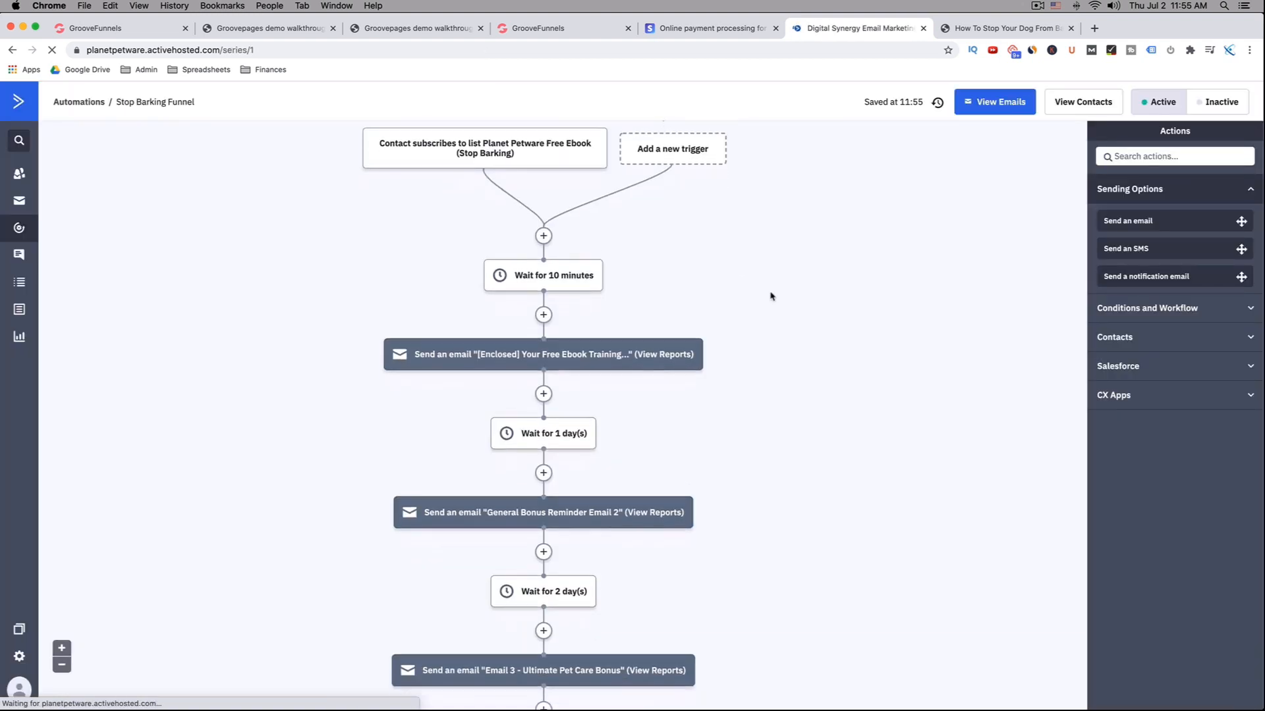
scroll(739, 291, down, 3)
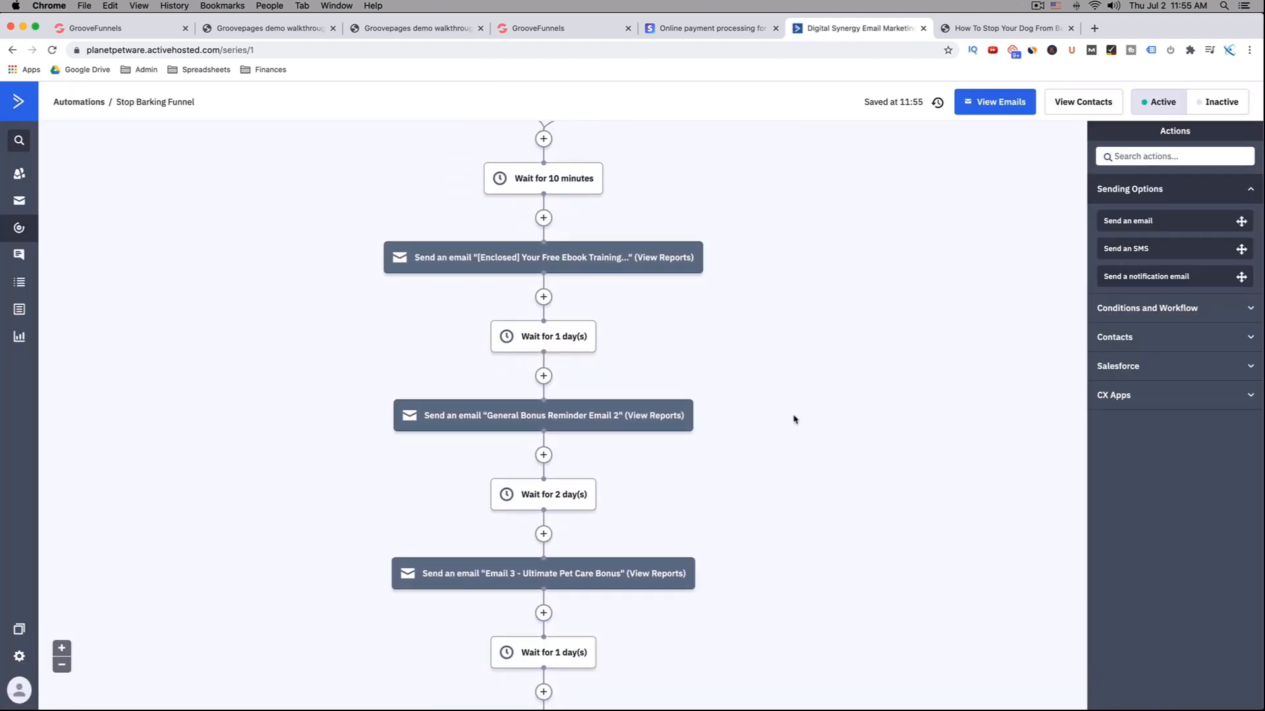
scroll(794, 418, down, 1)
Step: Open "General Bonus Reminder Email 2" for editing, examine its list of free bonus ebooks, and leave the email editor
mouse_move(552, 393)
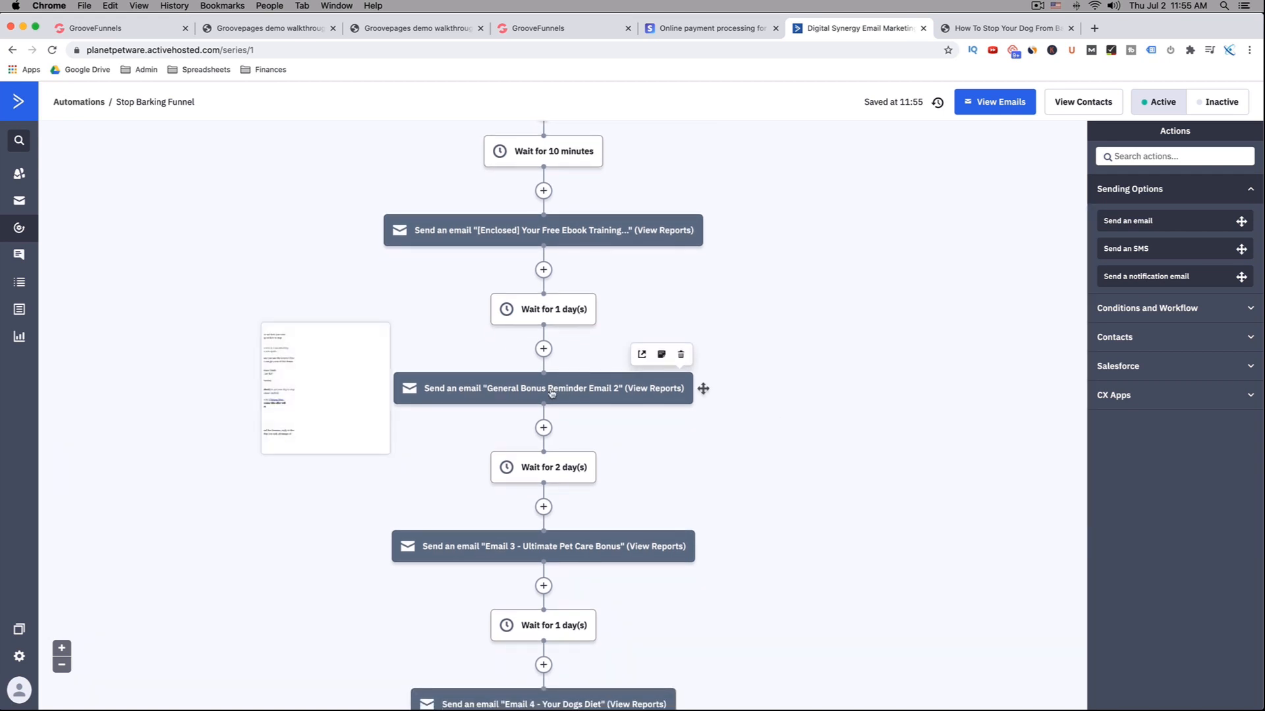
click(578, 391)
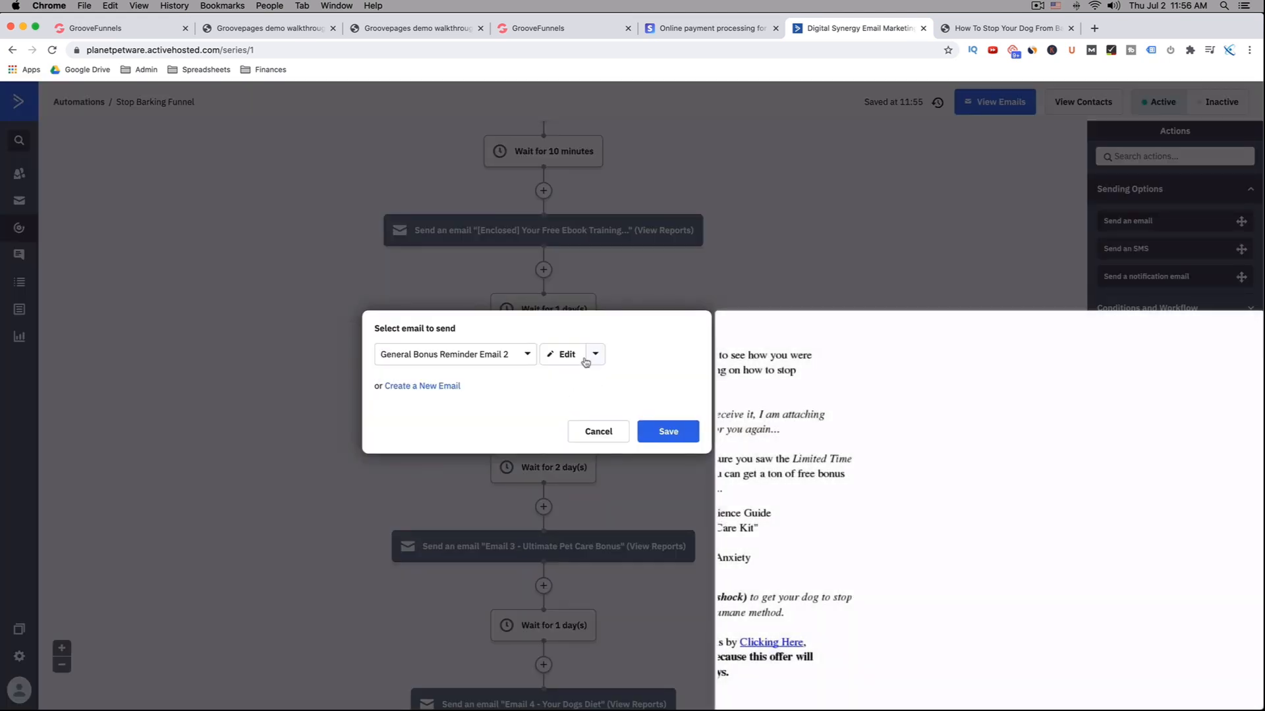
click(577, 357)
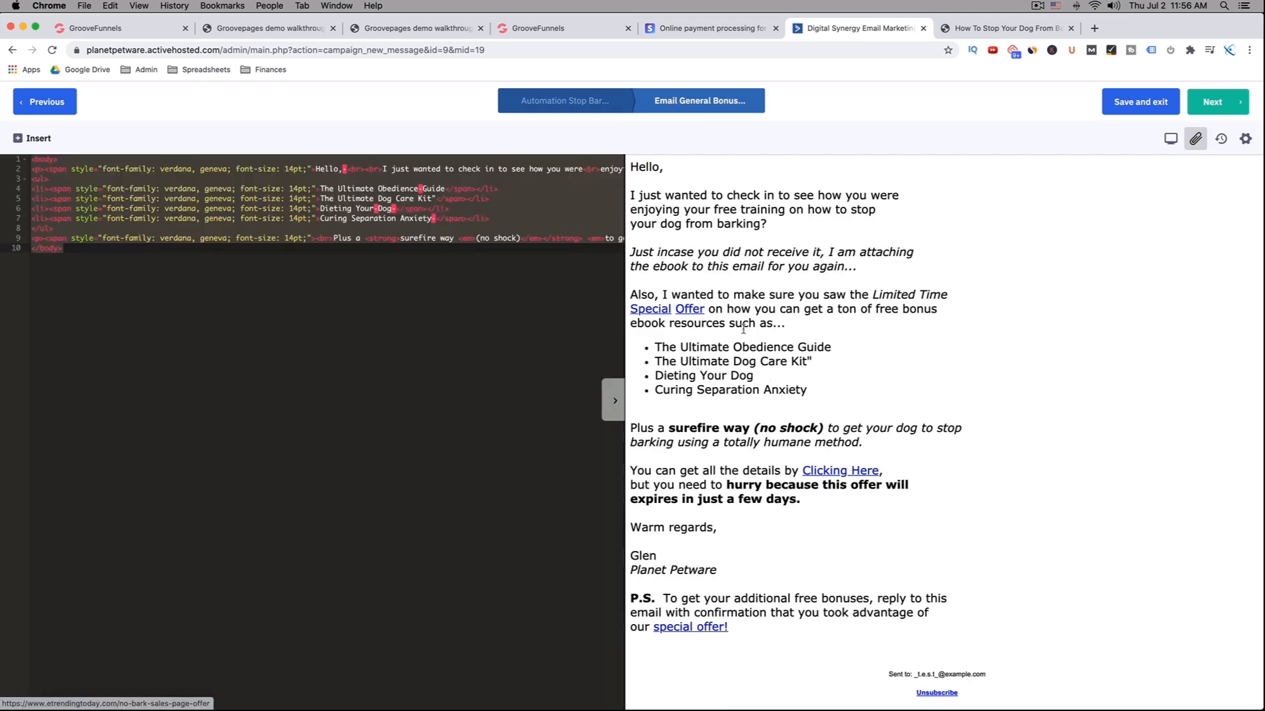
drag(749, 347, 797, 394)
scroll(809, 385, down, 1)
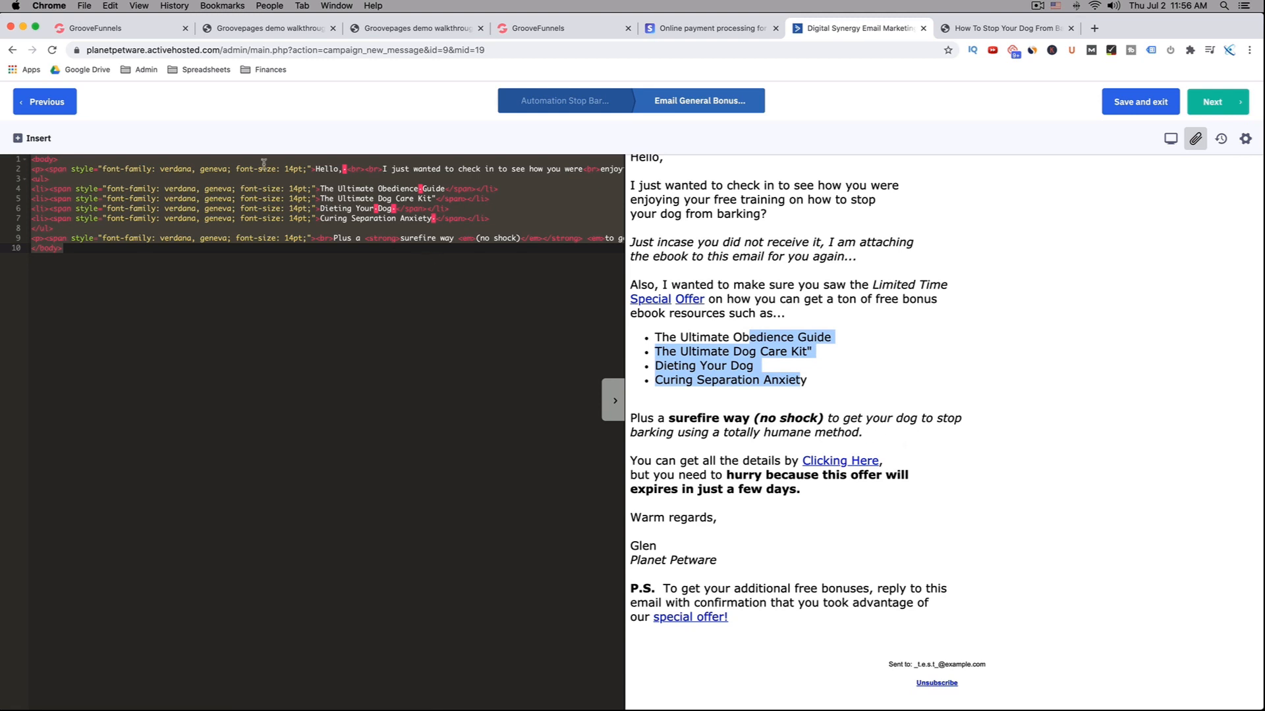
click(61, 108)
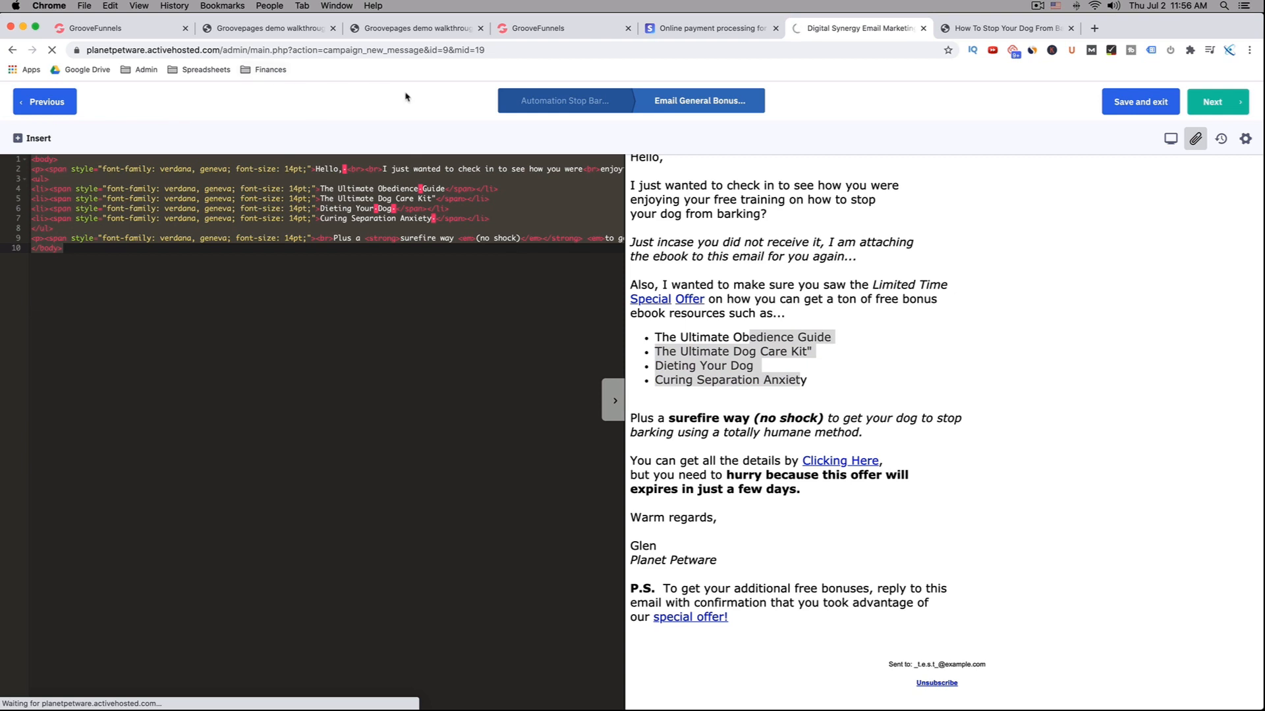
Step: Switch to GroovePages and review the headline and form of the Bark Collar Opt-in page
click(130, 31)
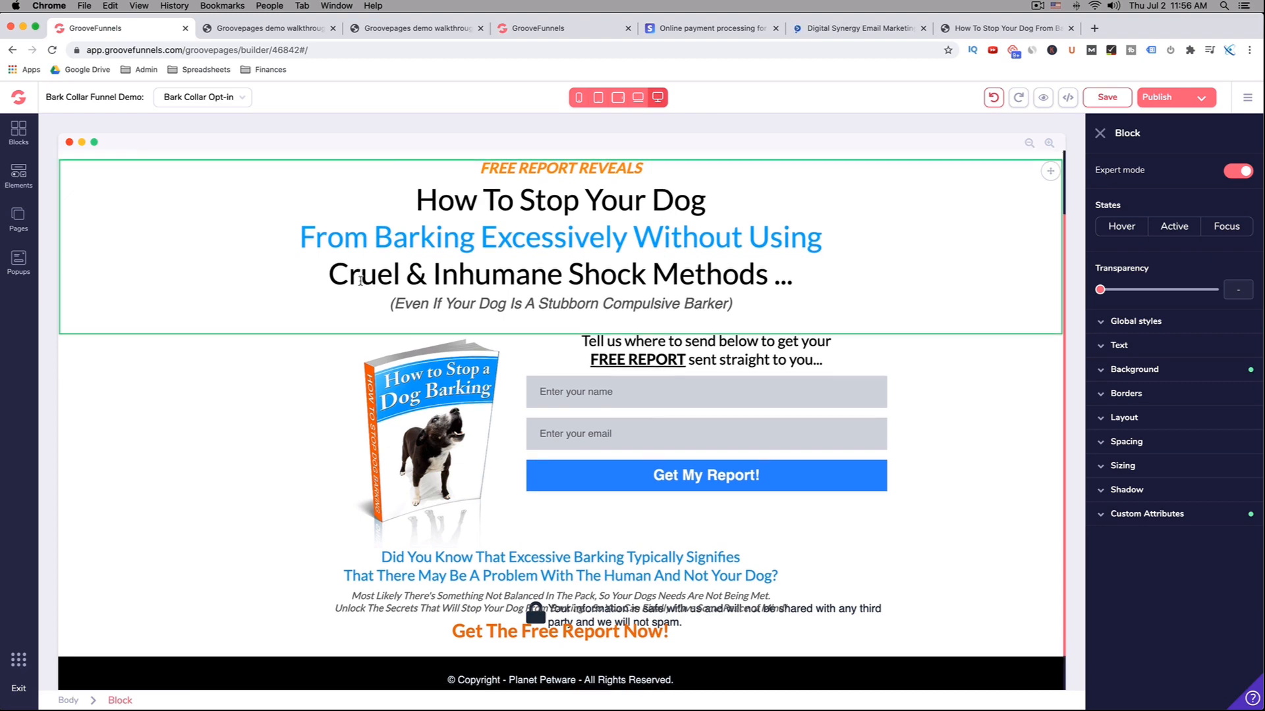
scroll(471, 349, down, 1)
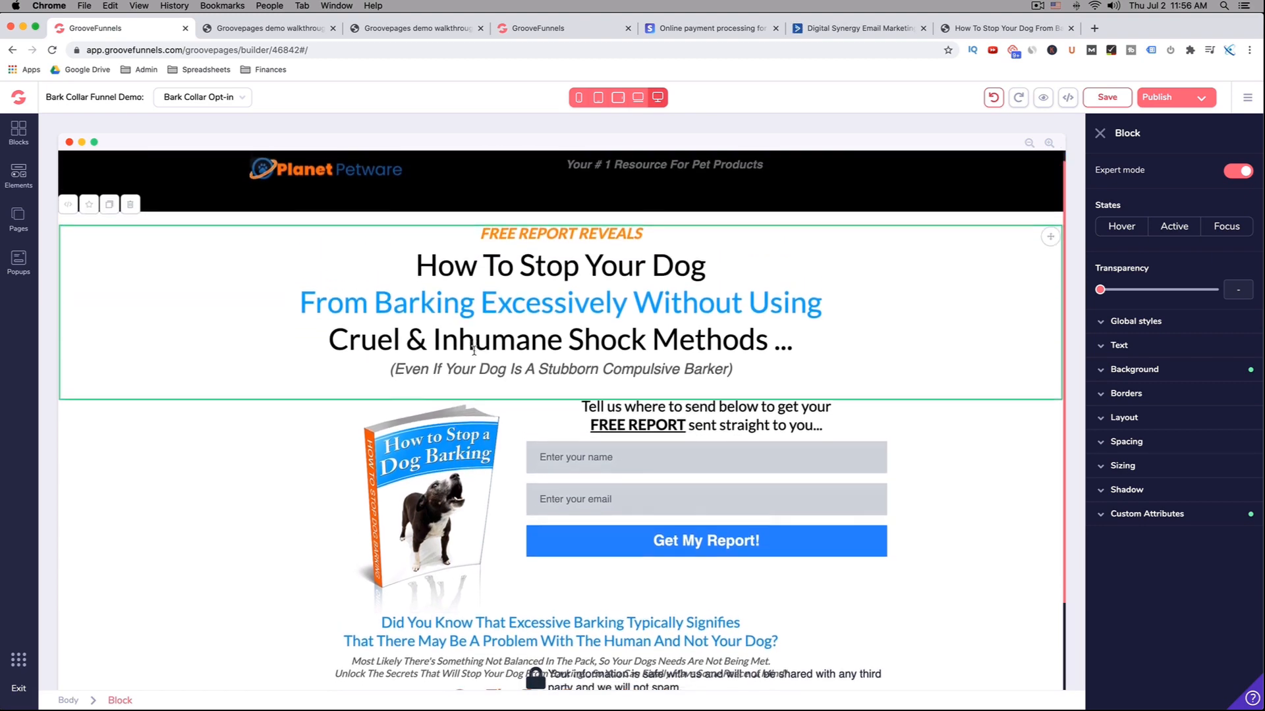
scroll(472, 350, up, 1)
scroll(463, 340, down, 1)
scroll(461, 338, down, 1)
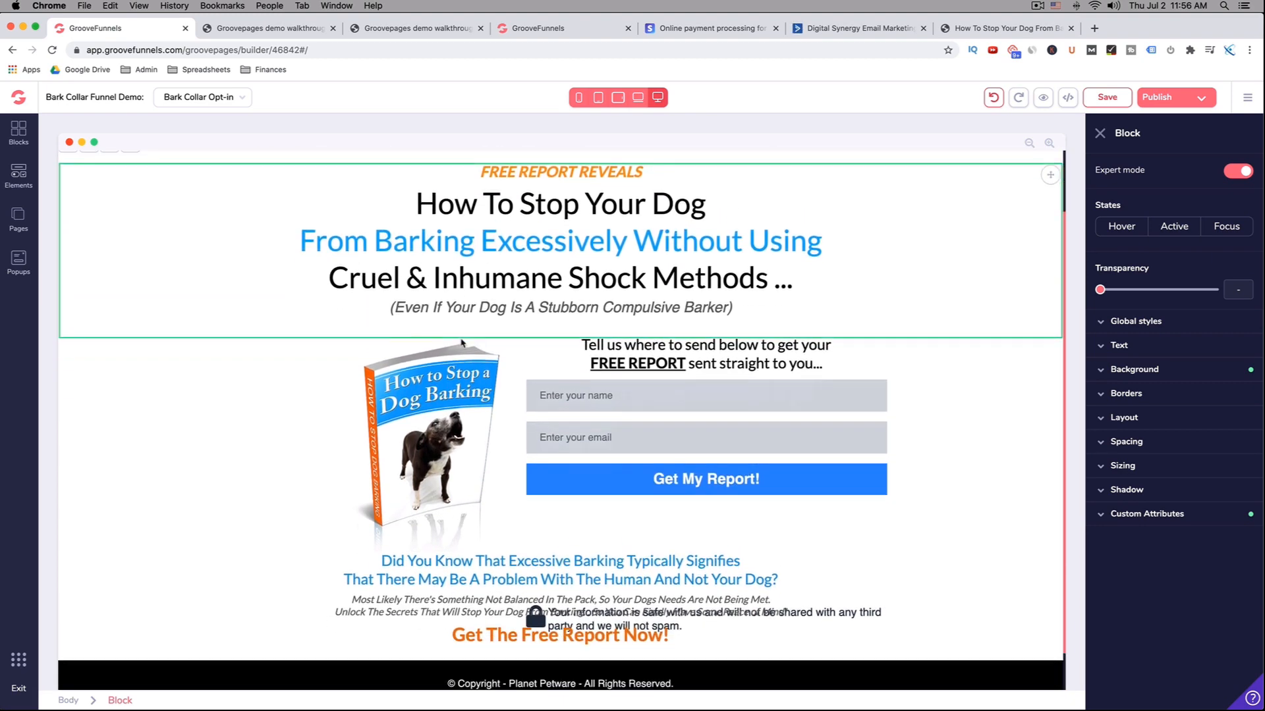
scroll(462, 339, up, 2)
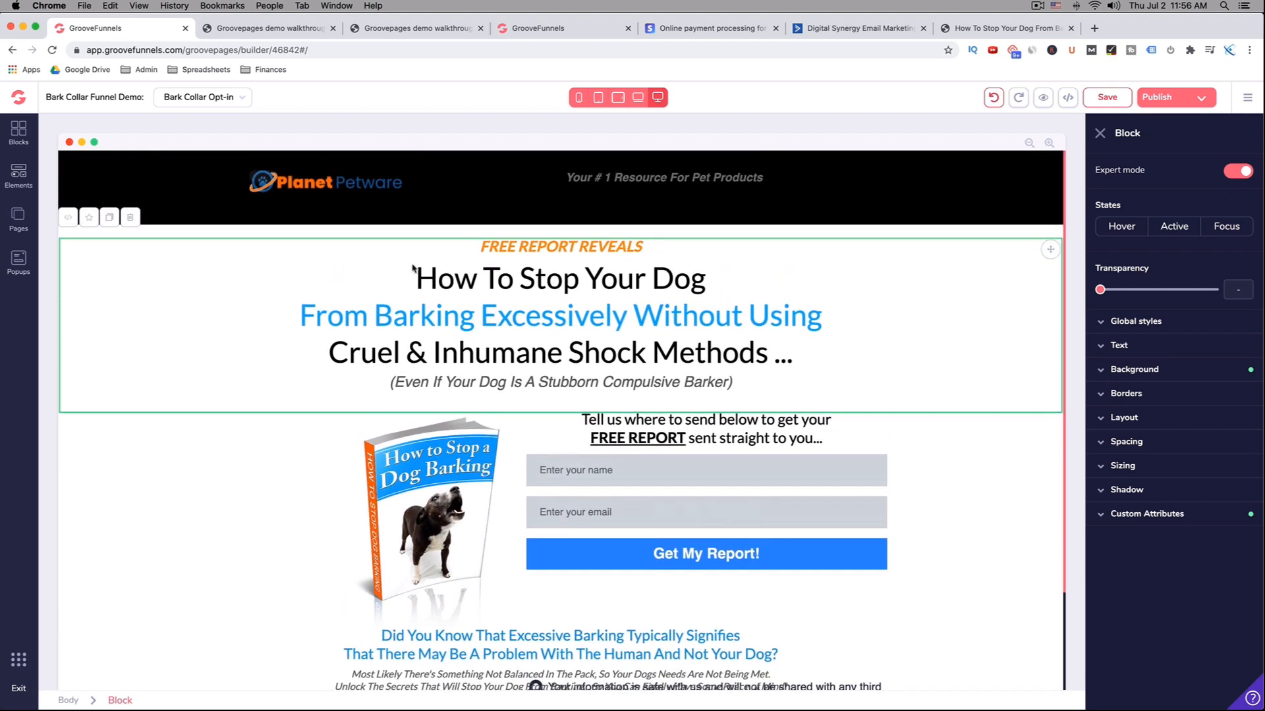
Step: Open the thankyoudemo page of the funnel and review its thank-you message and four additional ebooks
click(217, 99)
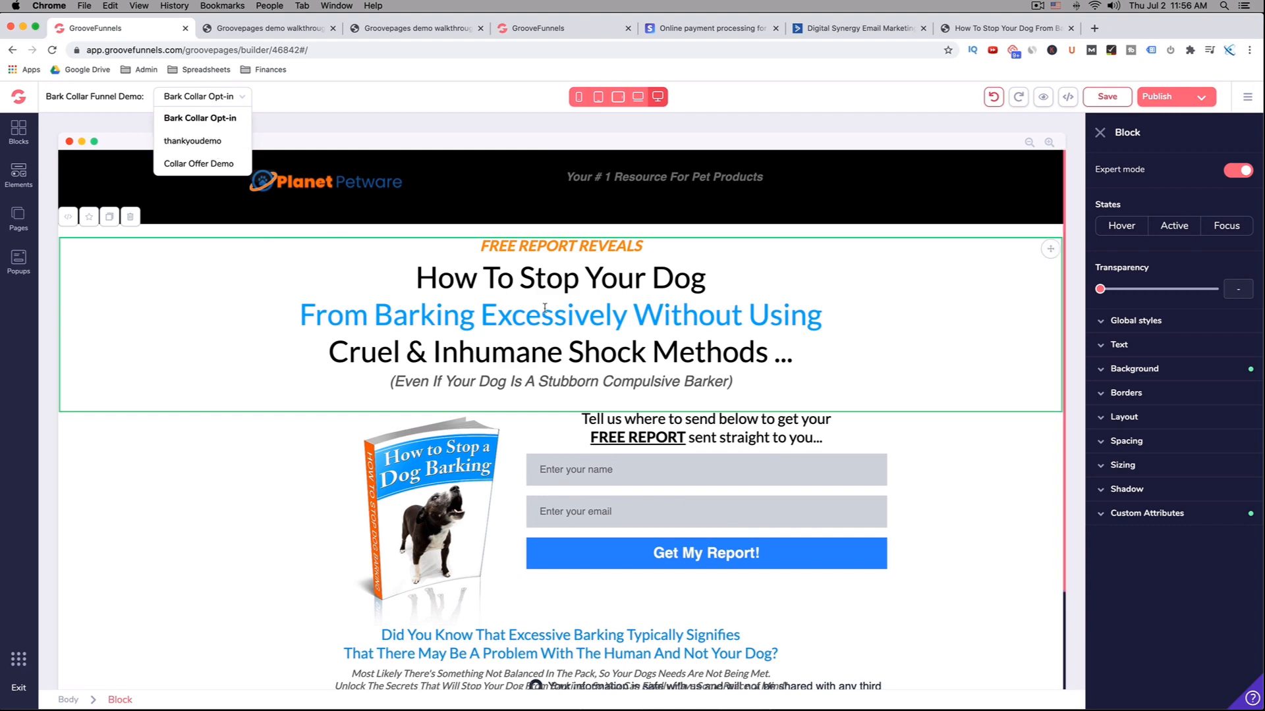
click(208, 142)
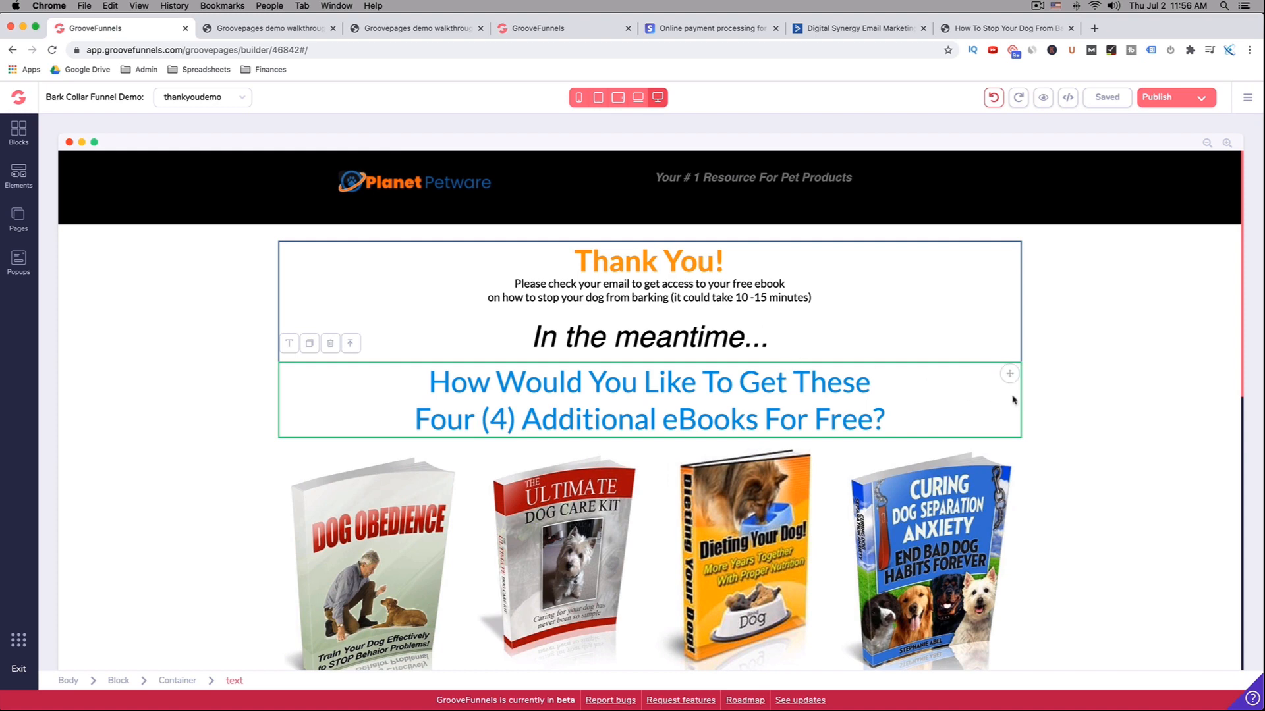
click(1081, 412)
scroll(1008, 418, down, 5)
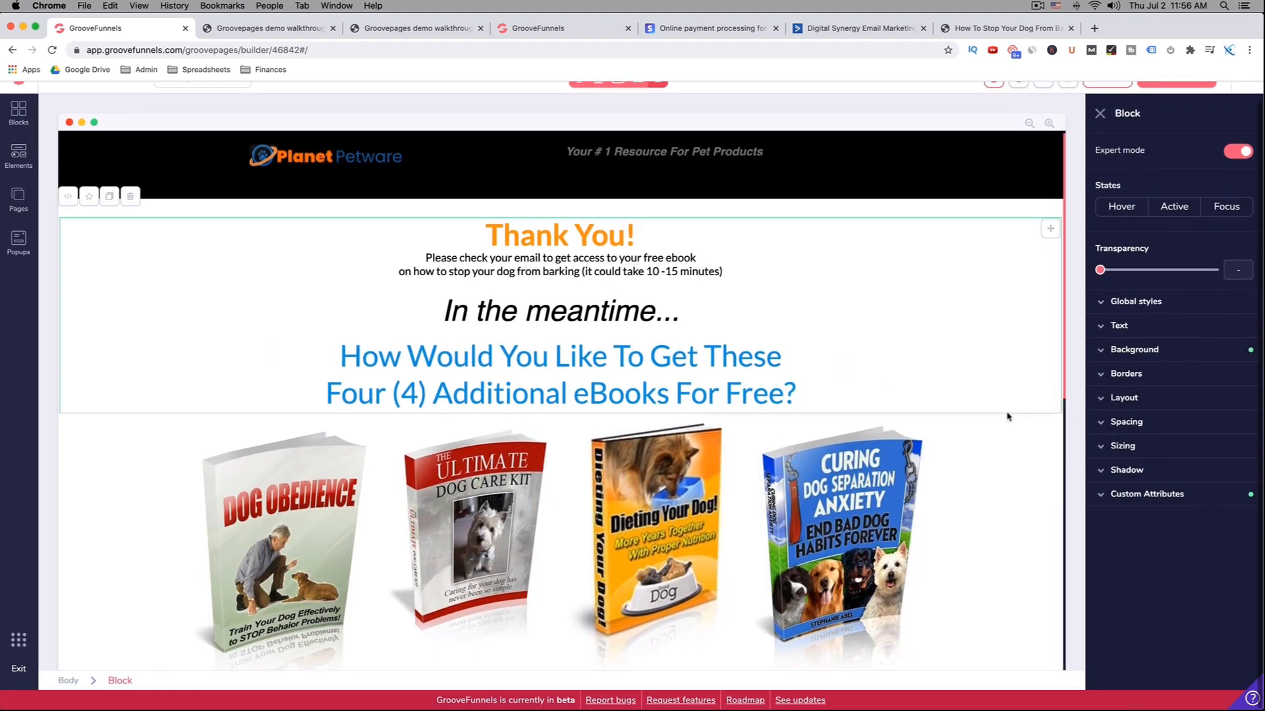
scroll(1007, 417, down, 6)
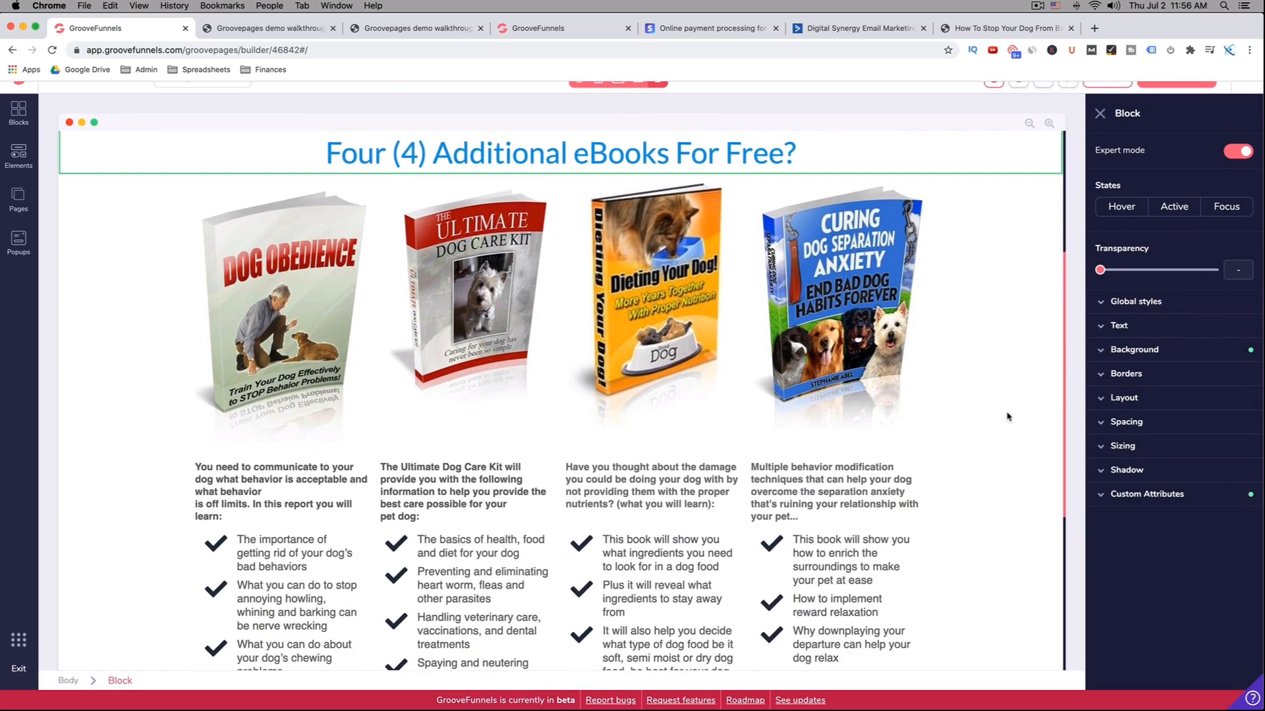
scroll(1008, 417, up, 11)
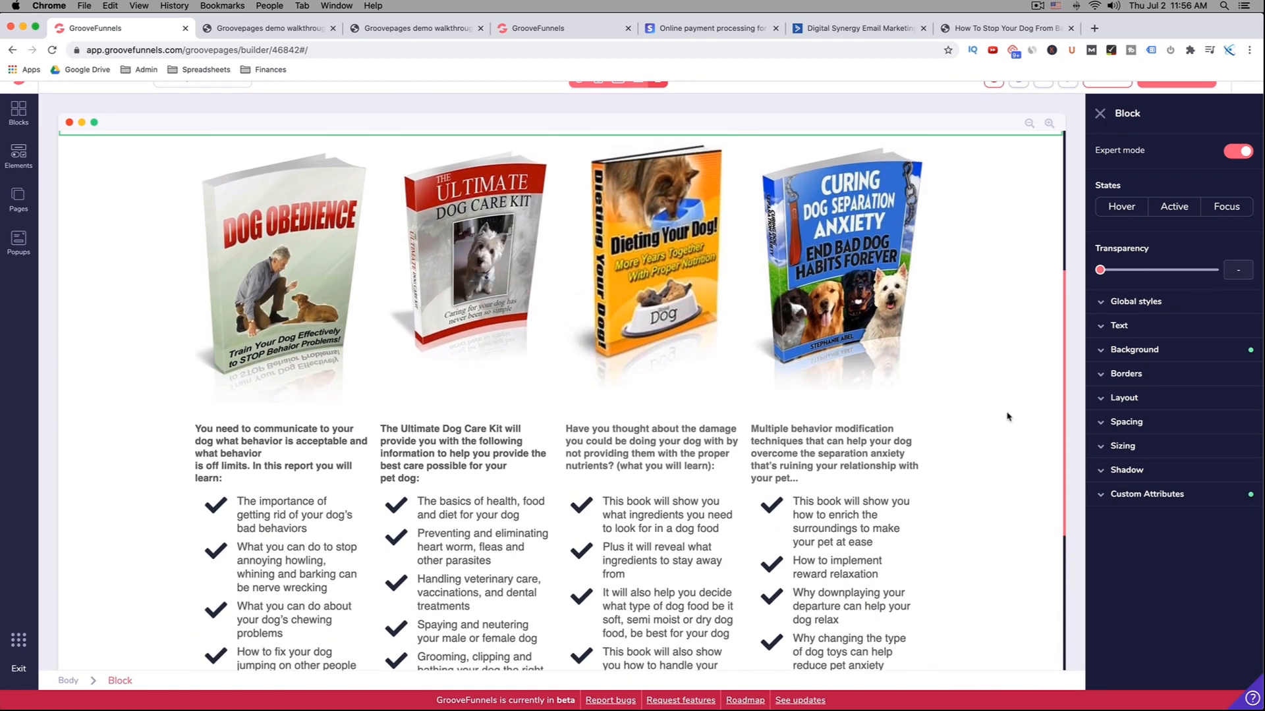
scroll(265, 185, up, 1)
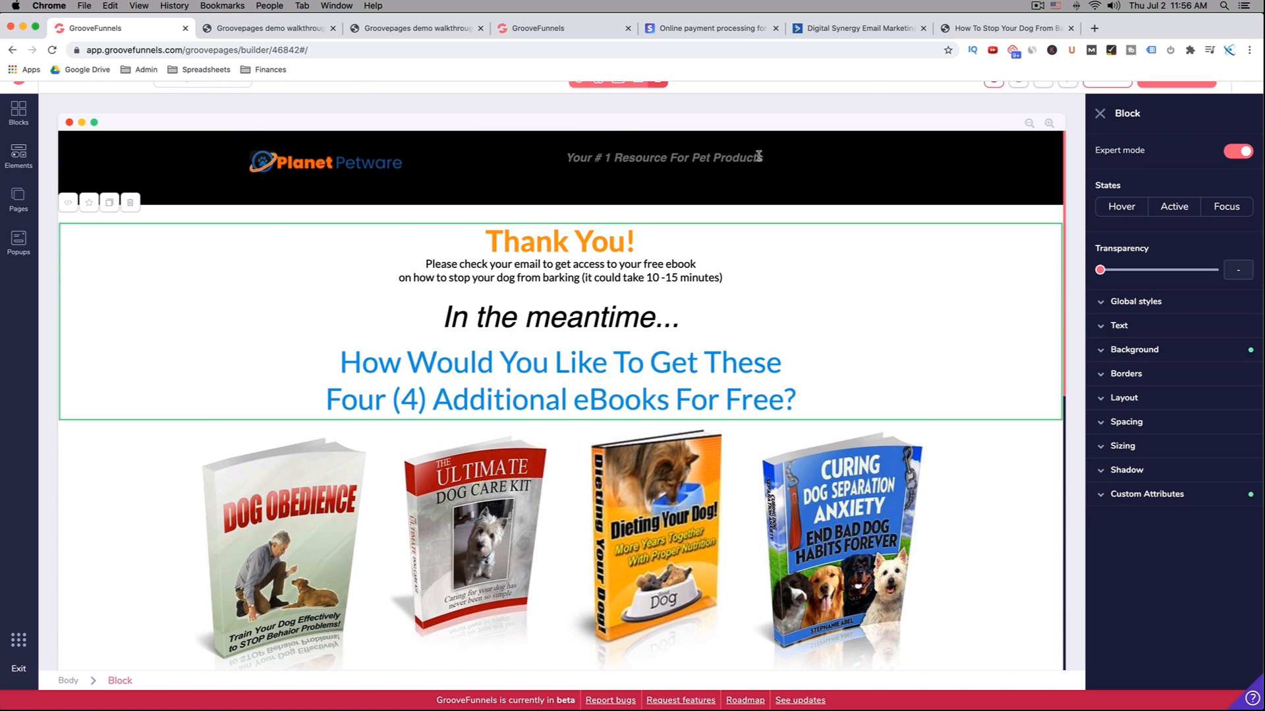
scroll(266, 157, up, 1)
Step: Open the Collar Offer Demo page, review its product details and Buy Now button, and exit to the GrooveFunnels home page
click(194, 97)
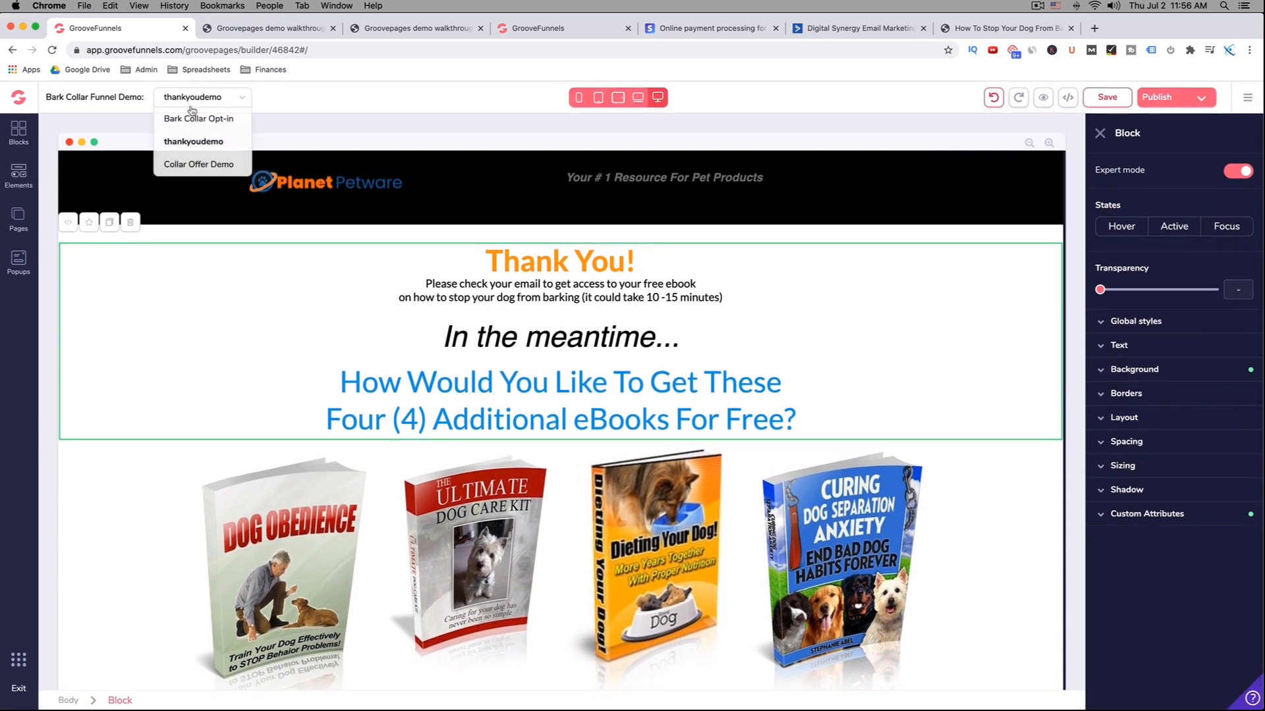
click(200, 165)
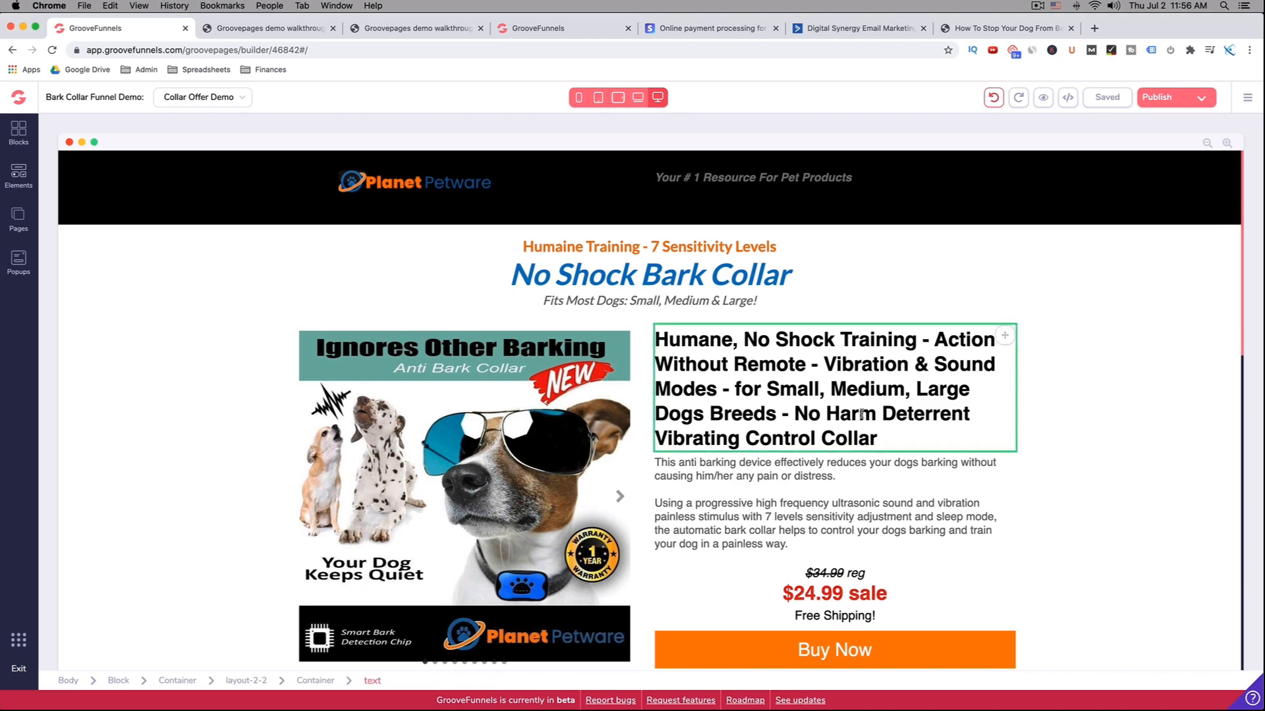
scroll(861, 413, down, 2)
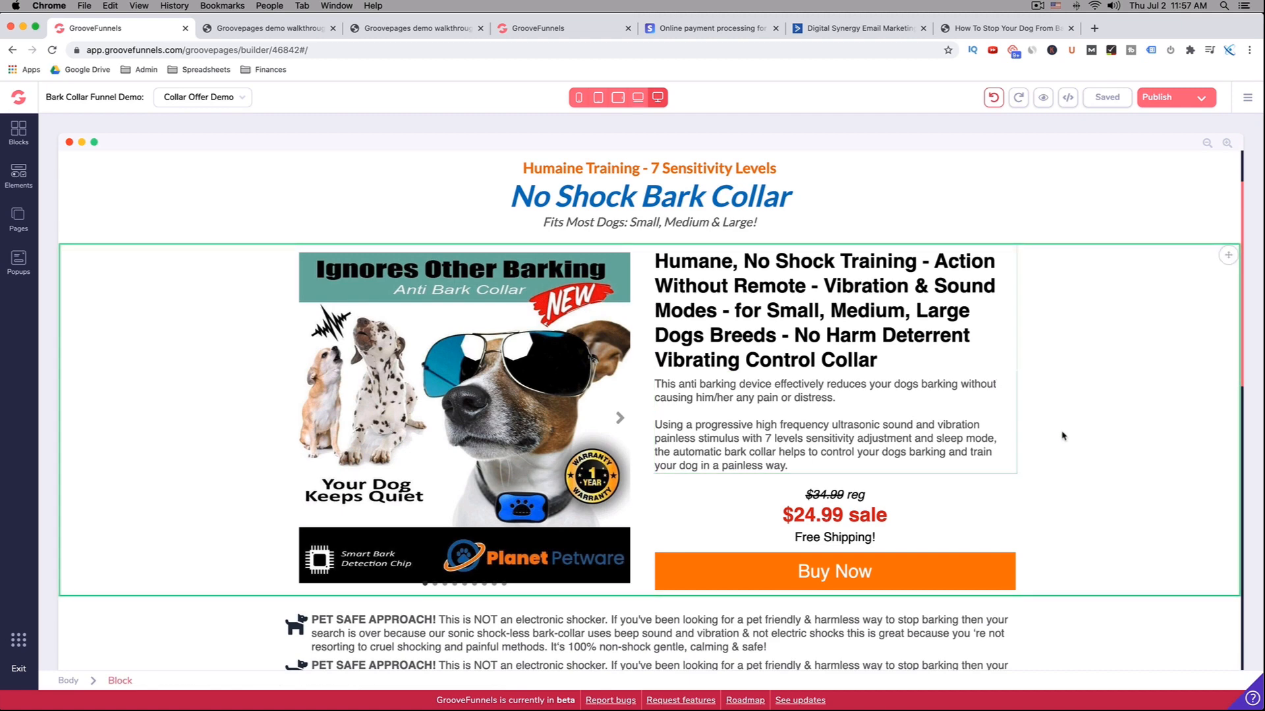
scroll(1062, 435, down, 6)
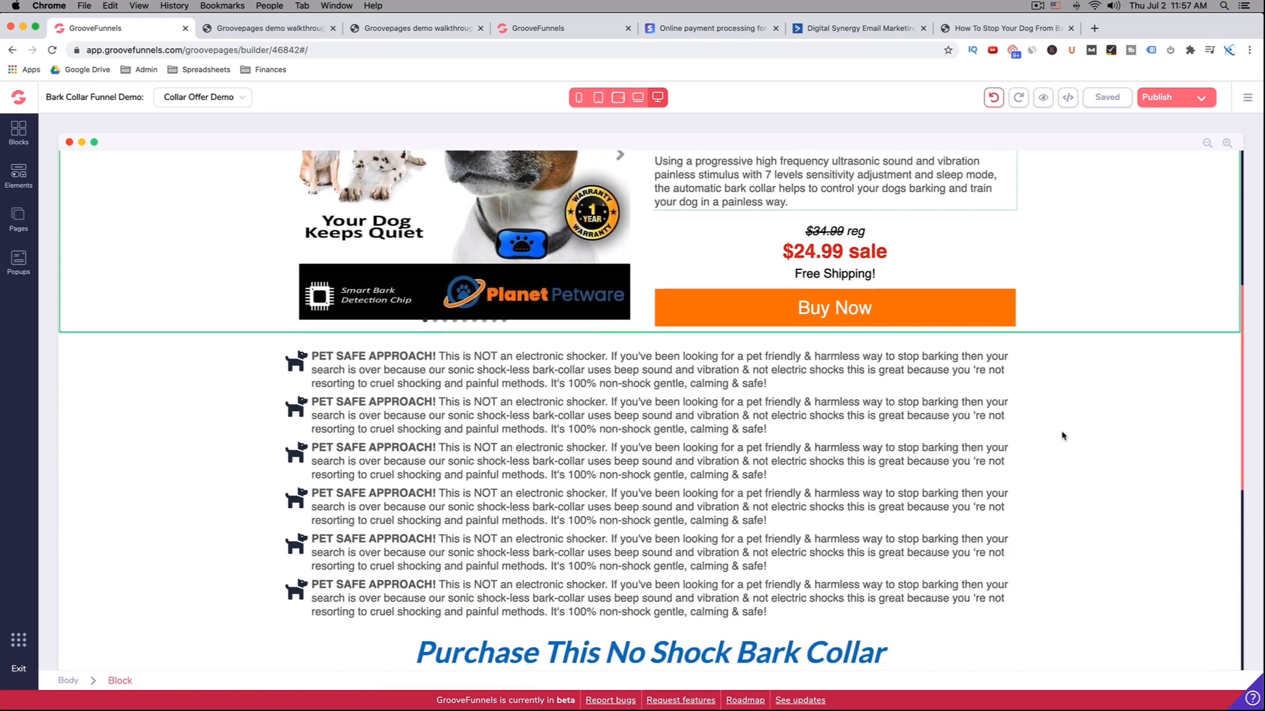
scroll(1062, 435, down, 3)
scroll(1062, 435, up, 4)
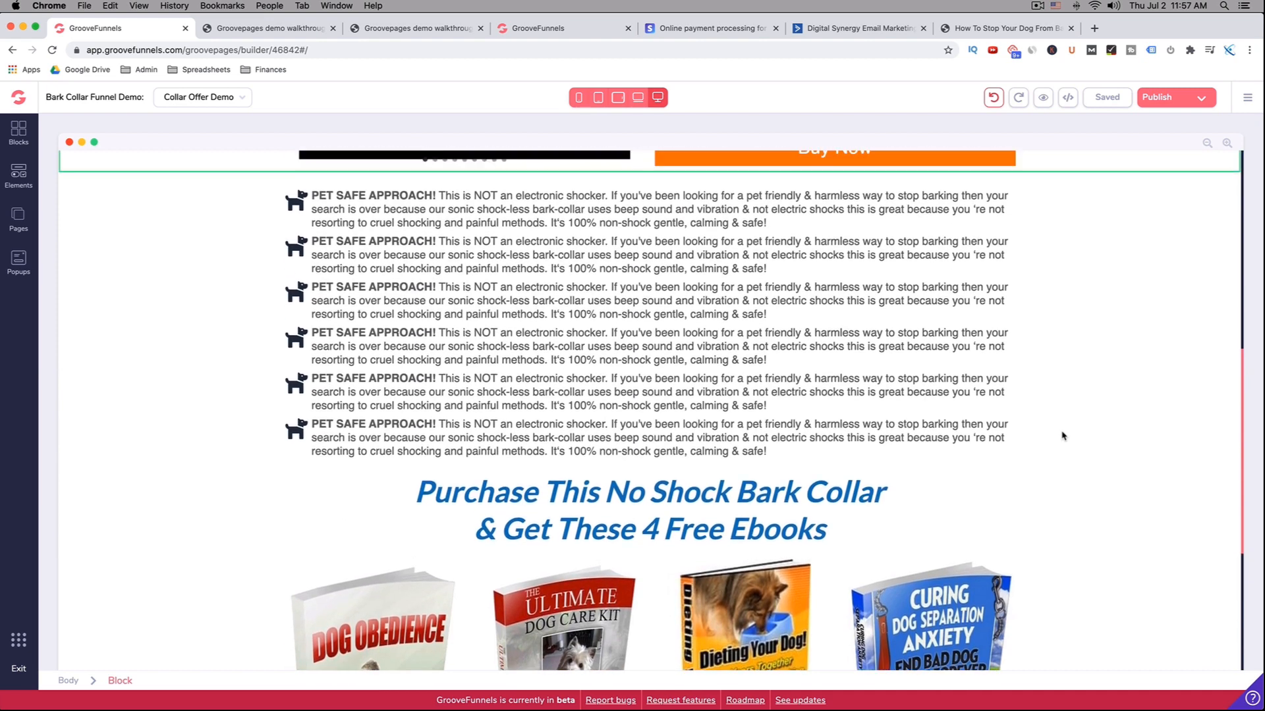
click(846, 326)
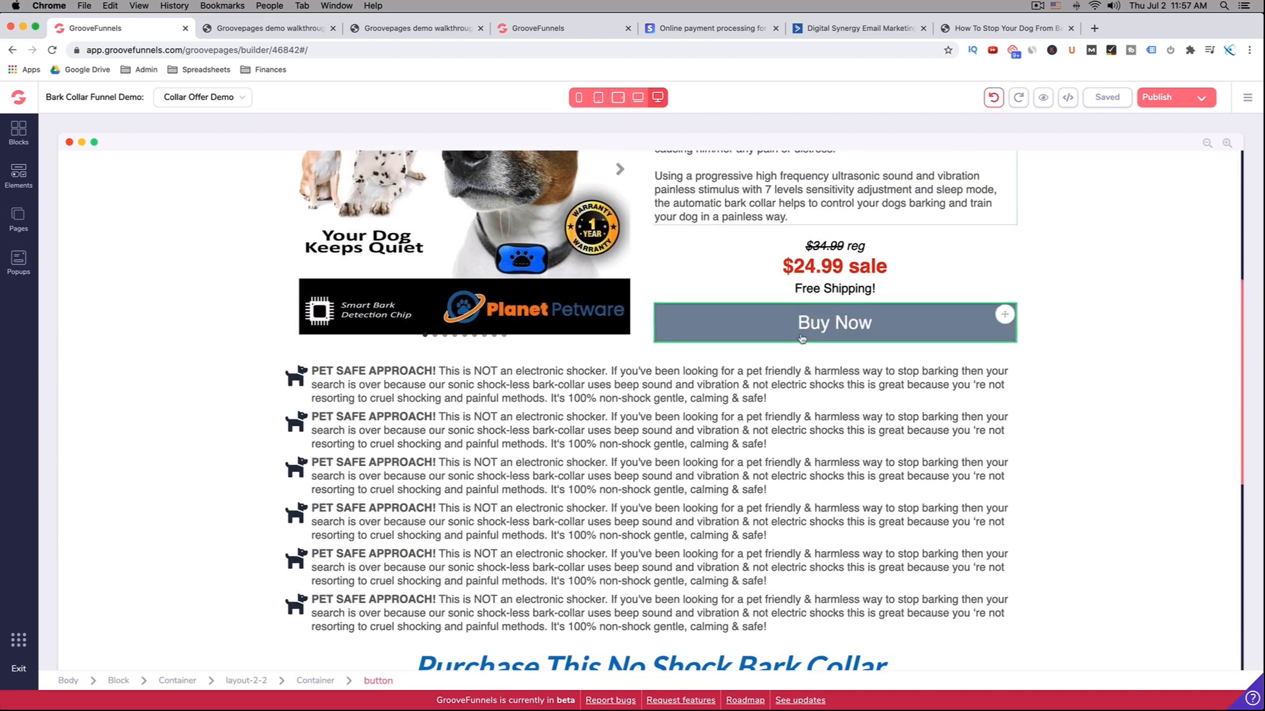
scroll(832, 452, up, 6)
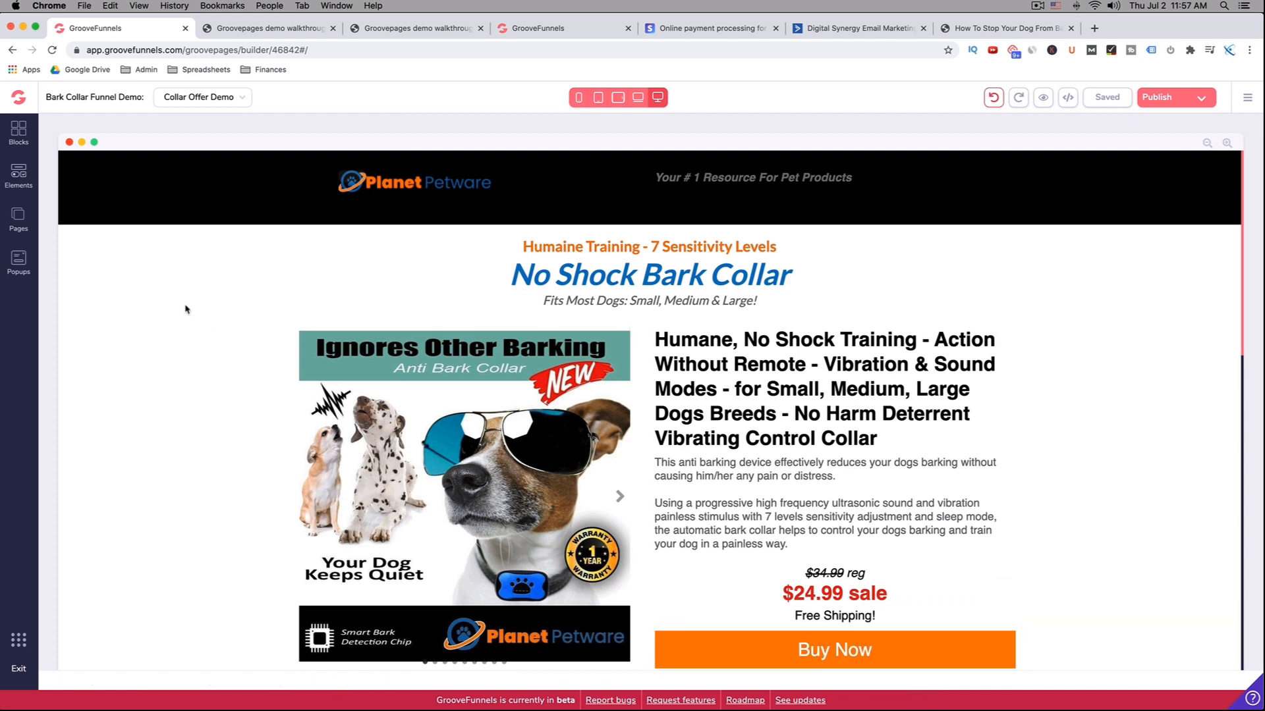
click(20, 101)
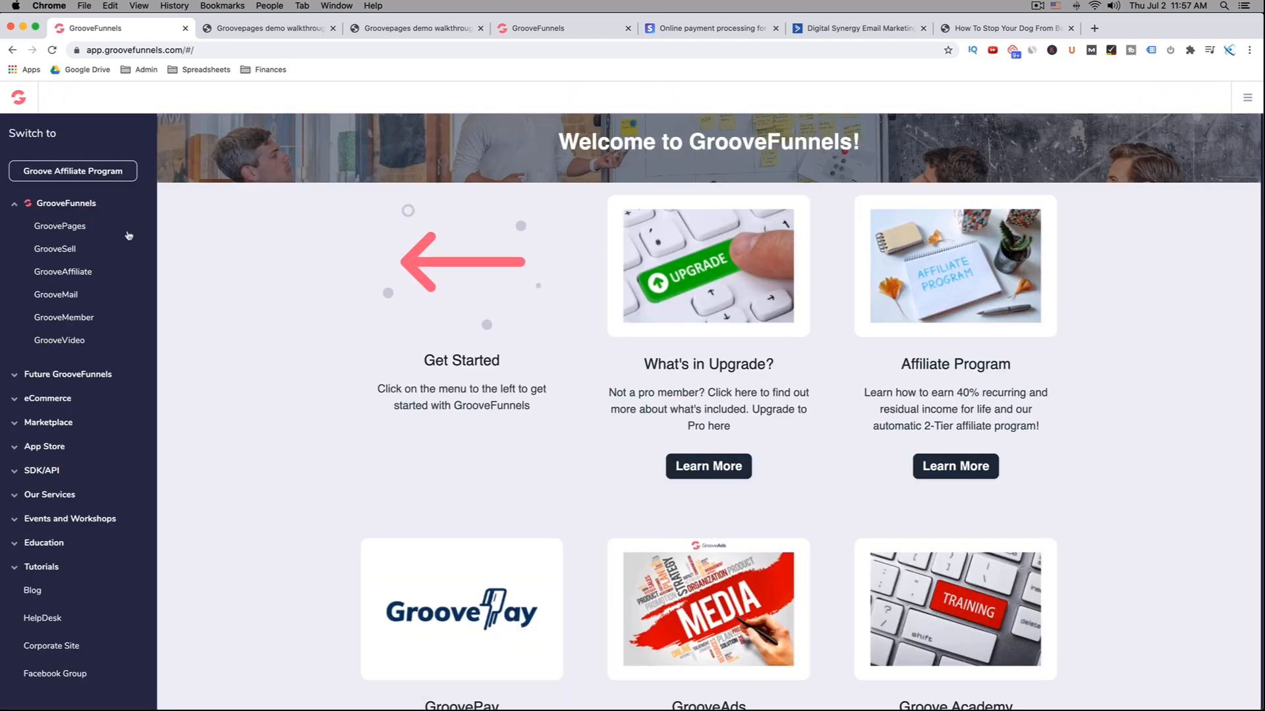
Step: Open GrooveSell's product funnels and permanently delete the Bark Shock Collar funnel
click(63, 250)
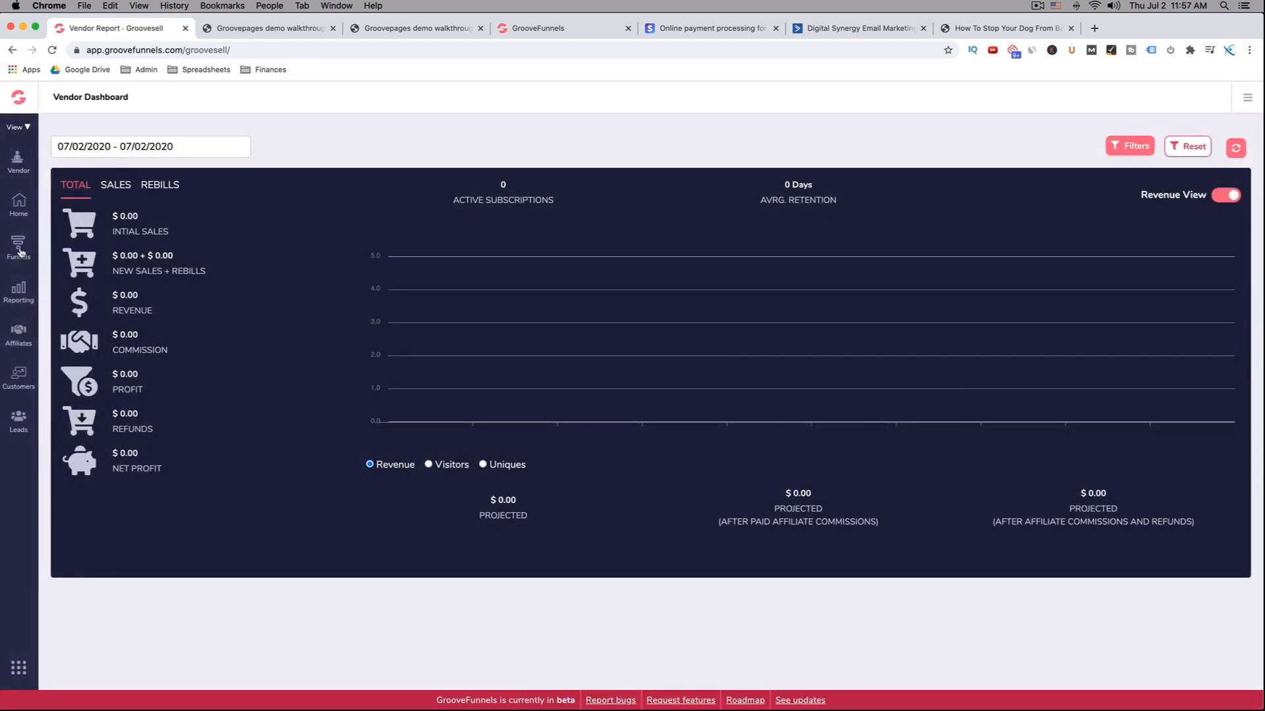
click(19, 247)
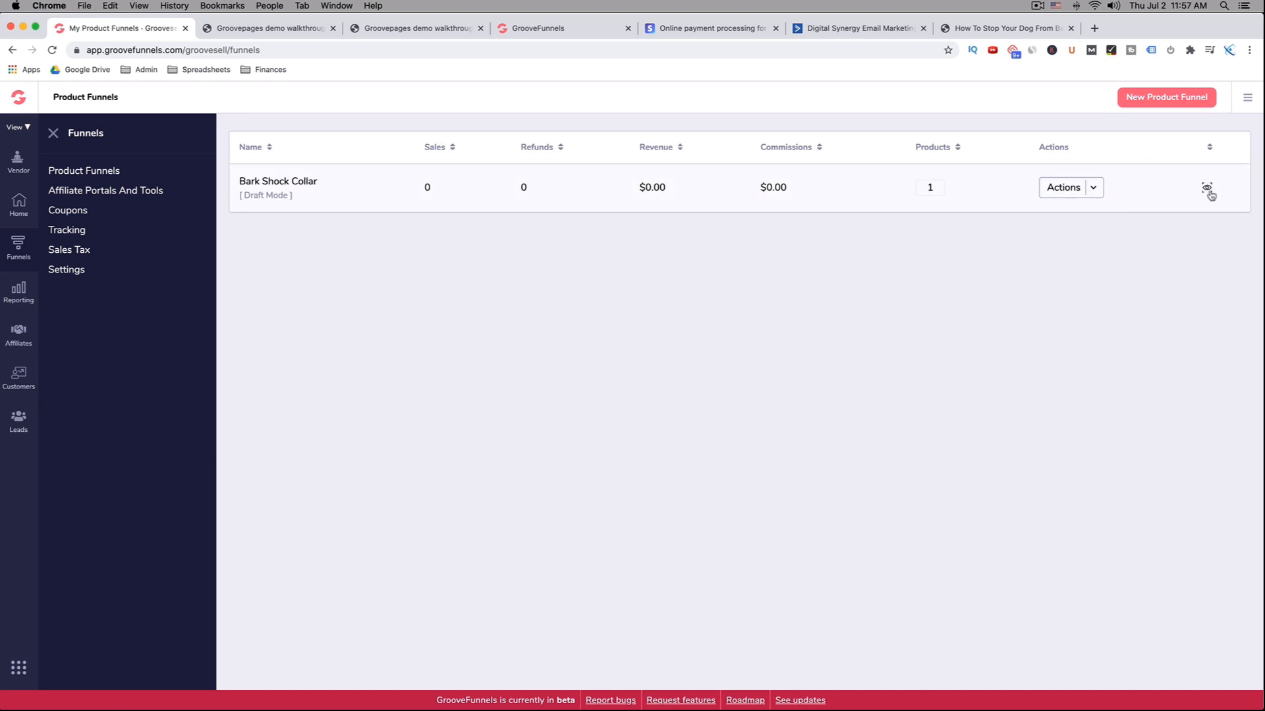
click(1093, 188)
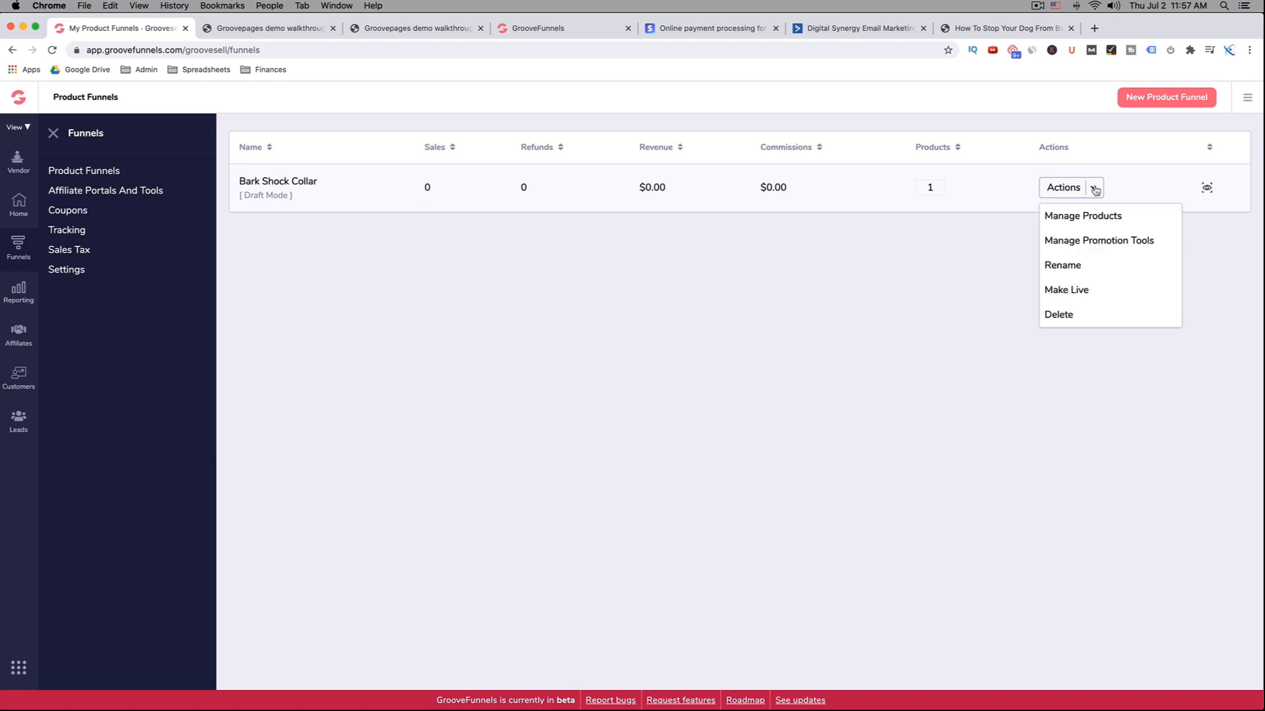
click(1059, 315)
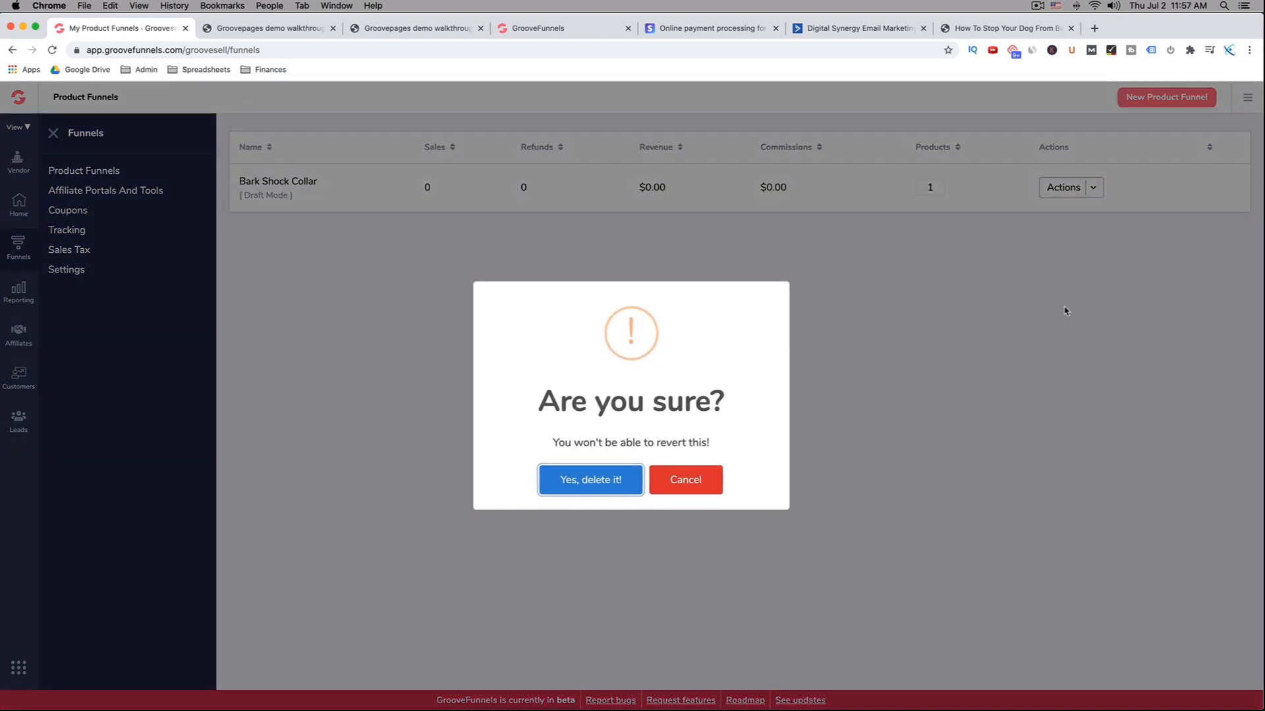
click(625, 483)
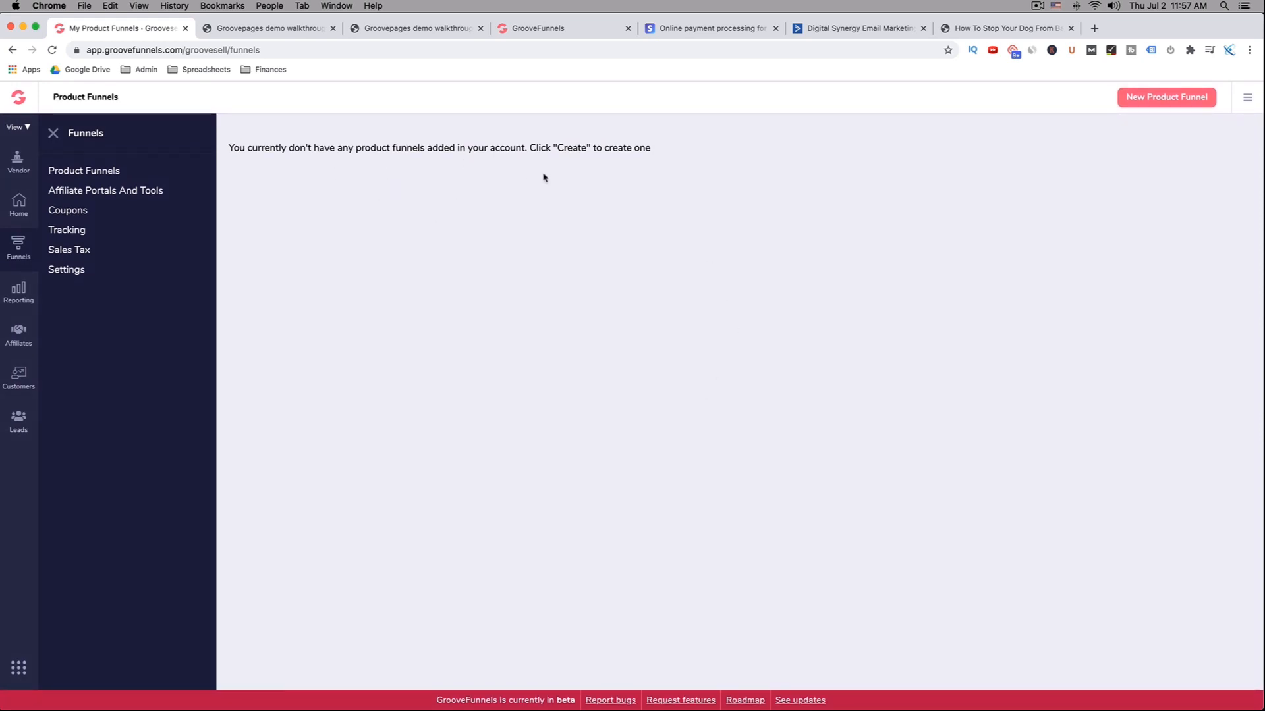
Step: Create a new product funnel with "Bark Collar" as its internal name, name and description
click(1163, 99)
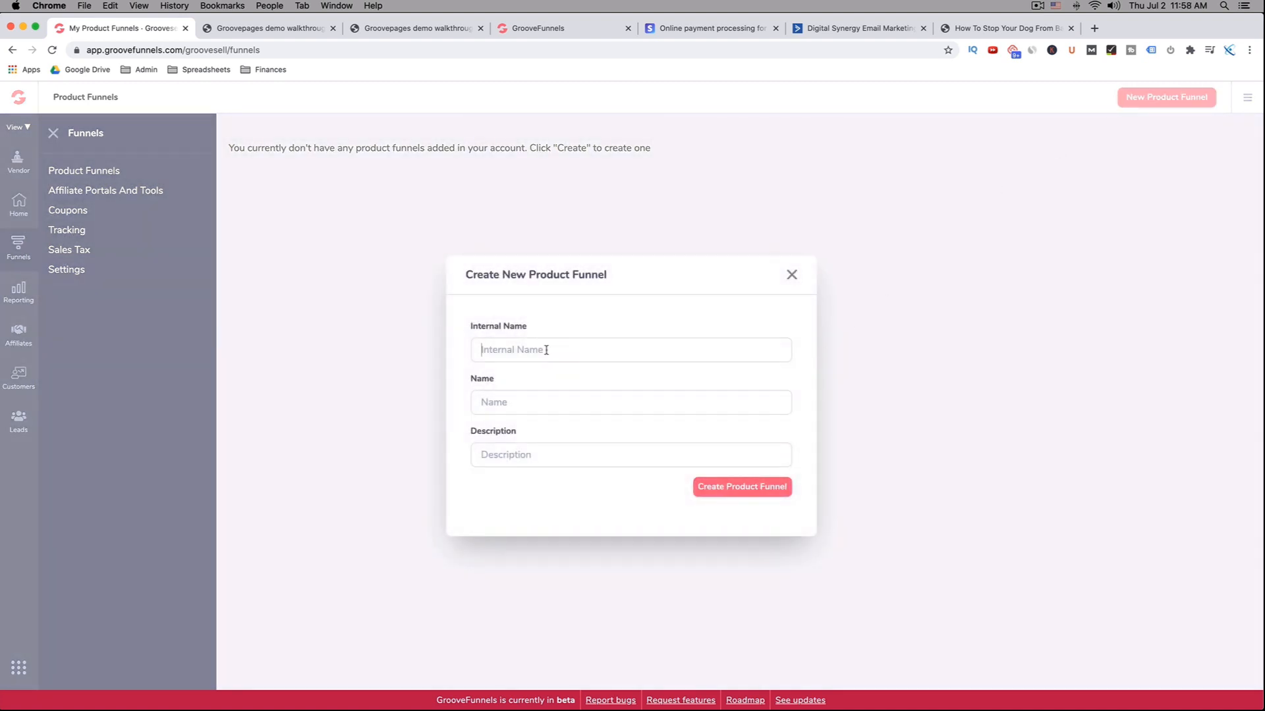
text(Bark Collar)
drag(538, 349, 472, 350)
key(super+c)
click(497, 412)
key(super+v)
key(super+v)
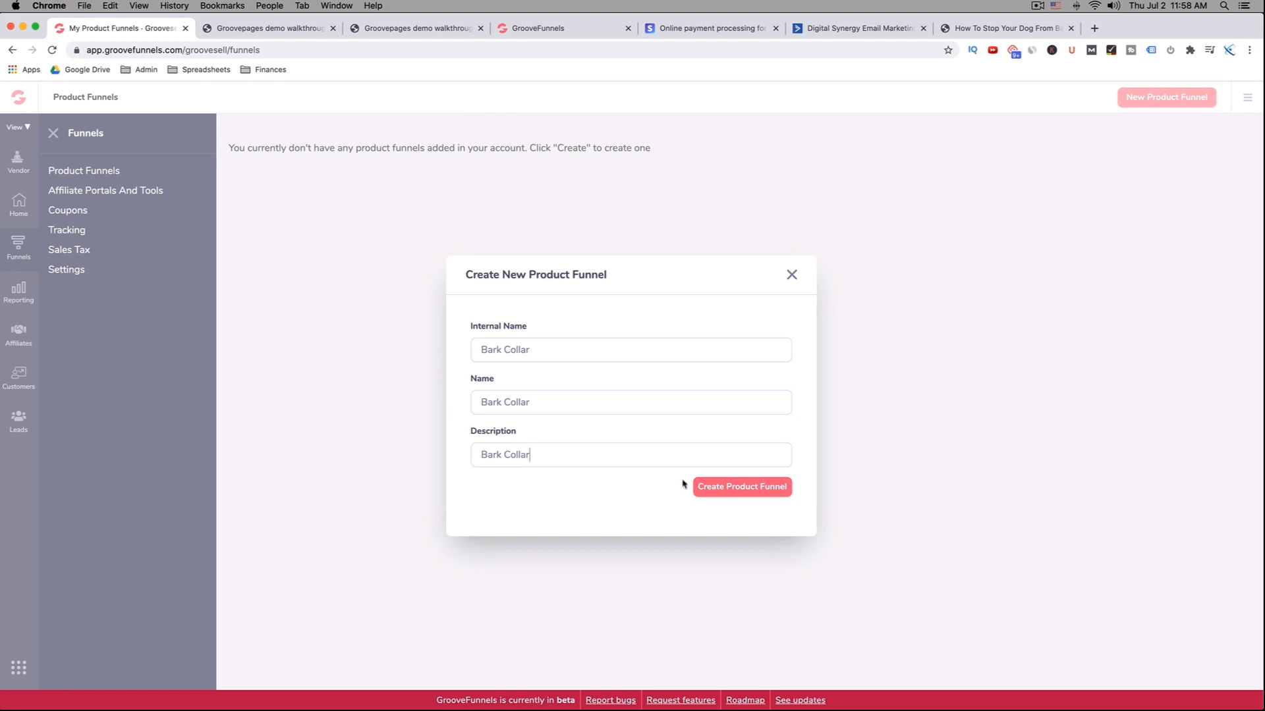
click(739, 490)
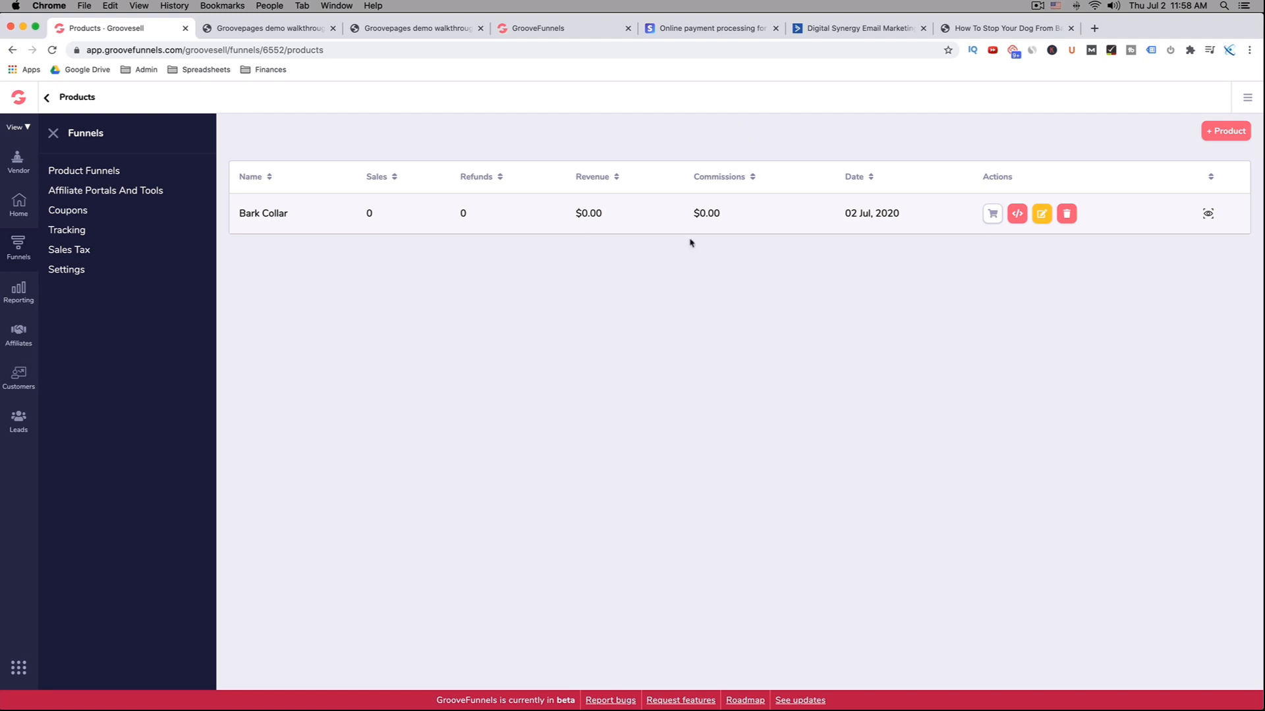
Step: Edit the Bark Collar product, keep it as a frontend product, and name its price point "Bark Collar - One Time"
click(1041, 215)
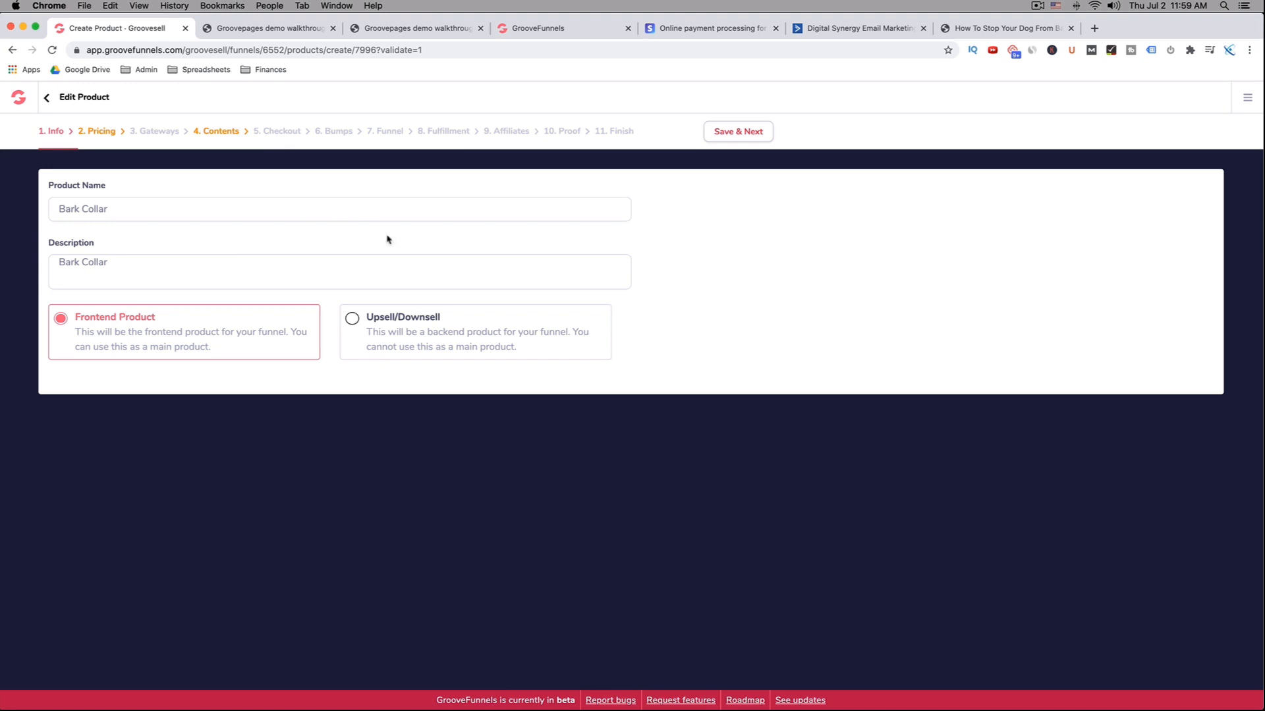
click(737, 133)
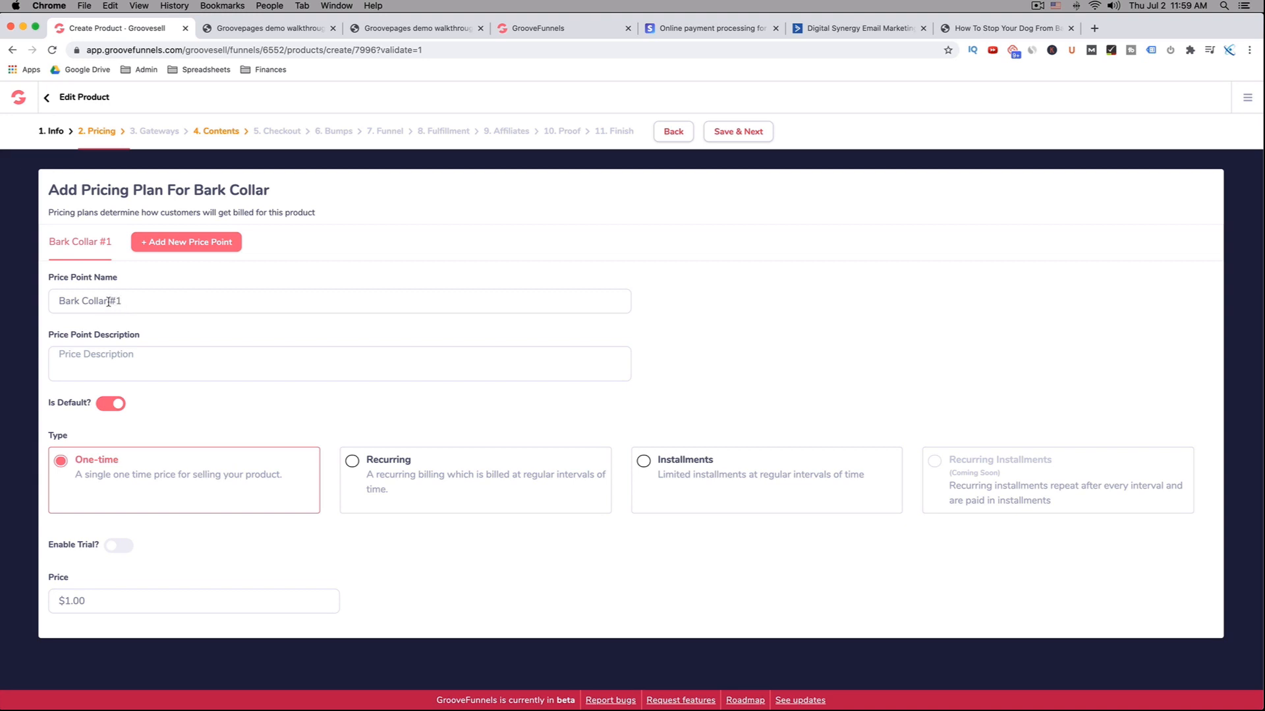
drag(112, 301, 120, 301)
key(BackSpace)
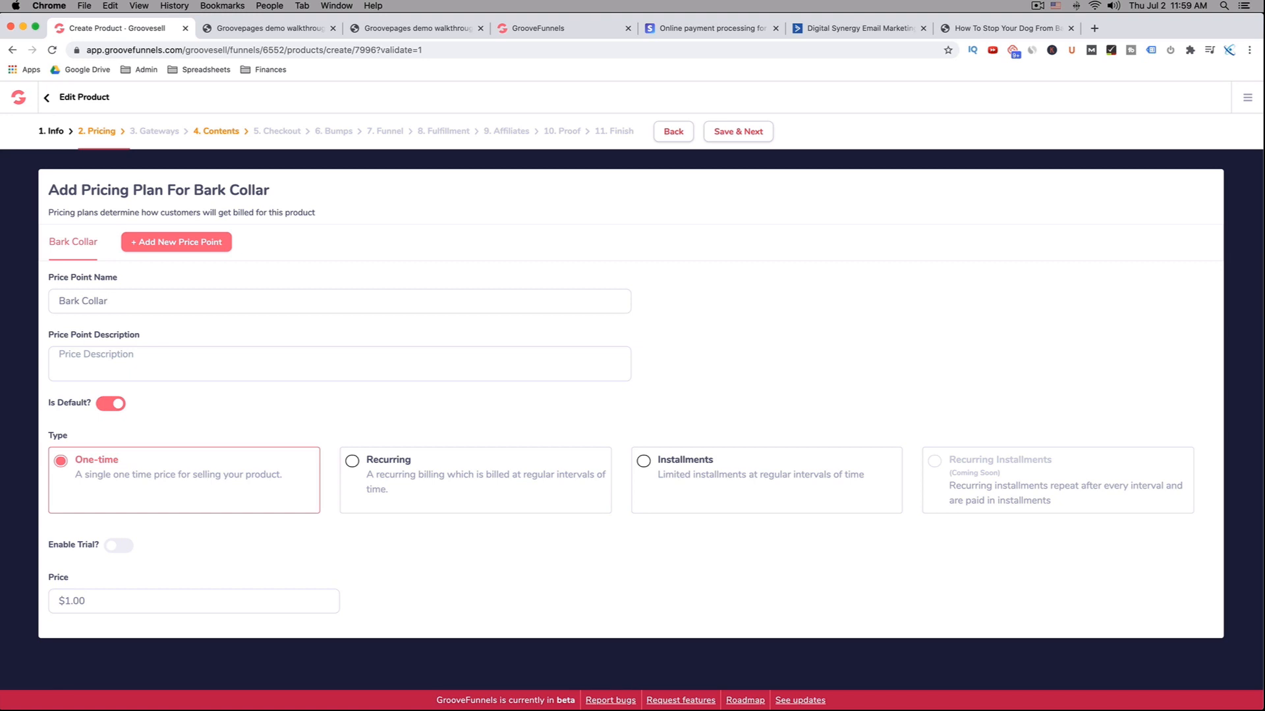
text(One Time)
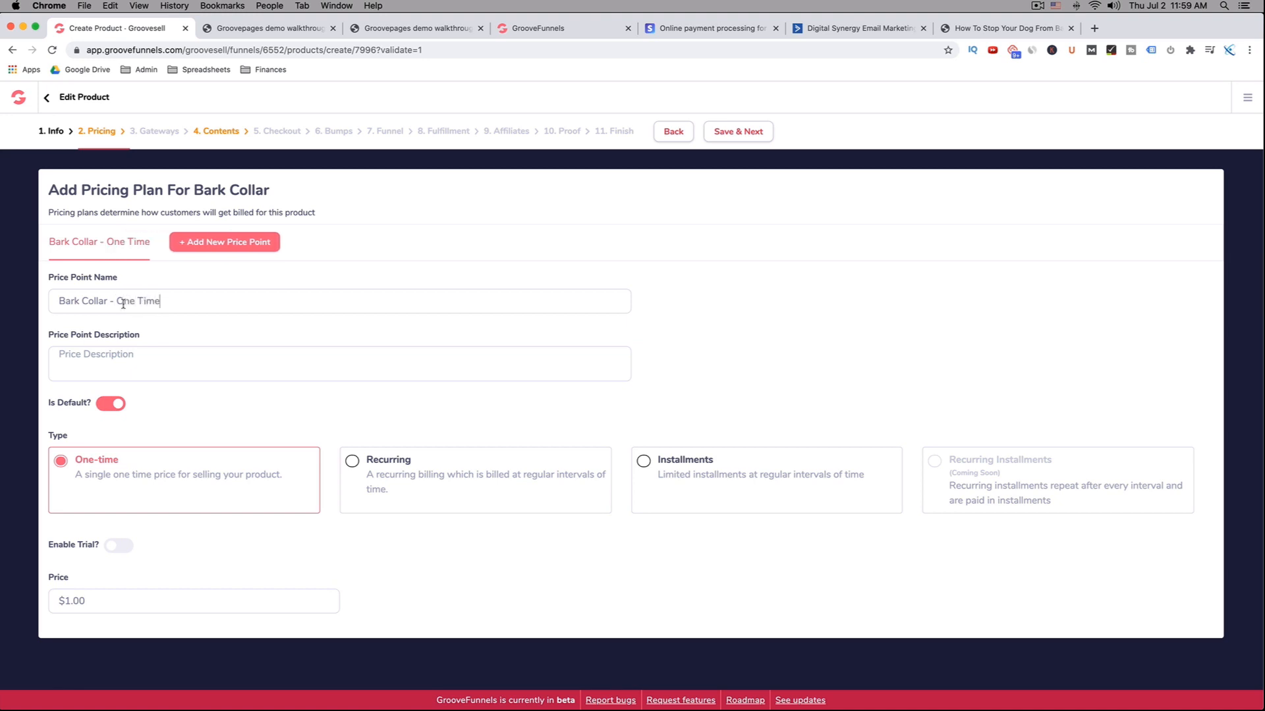
Step: Set the price point's description to "Bark Collar - One Time" and its price to $24.99
drag(162, 298, 55, 297)
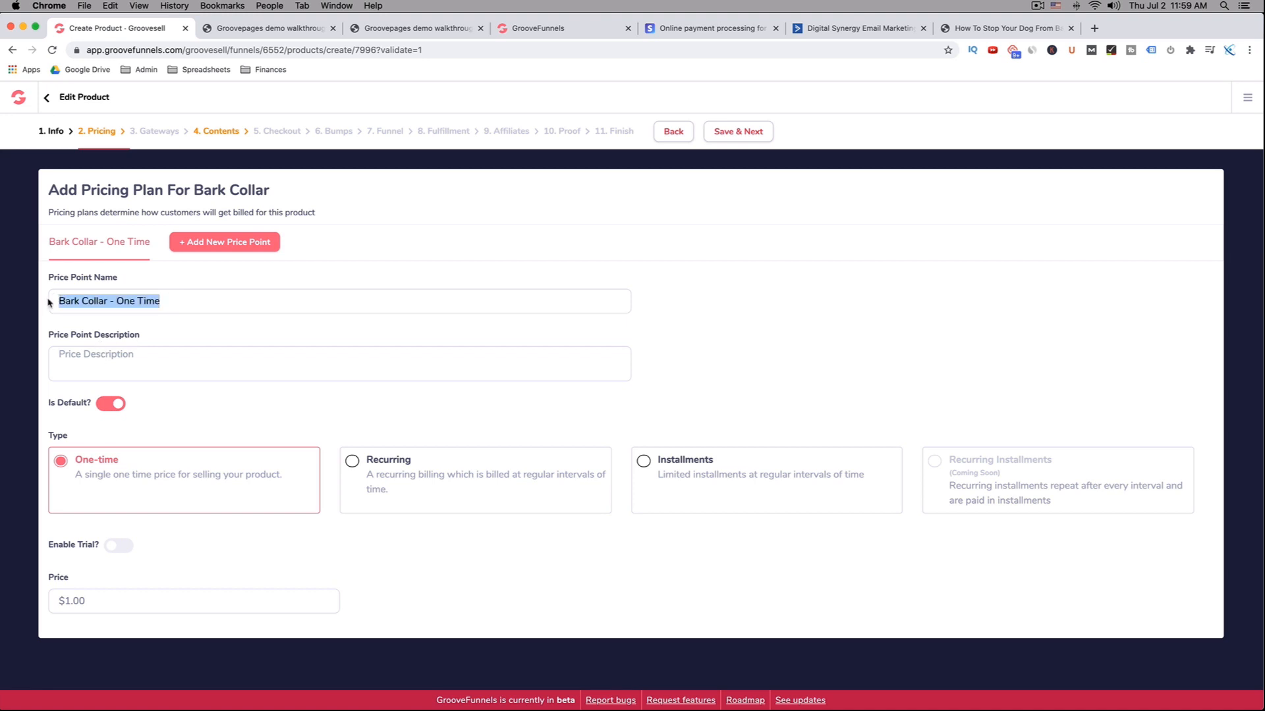
key(super+c)
click(105, 361)
key(super+v)
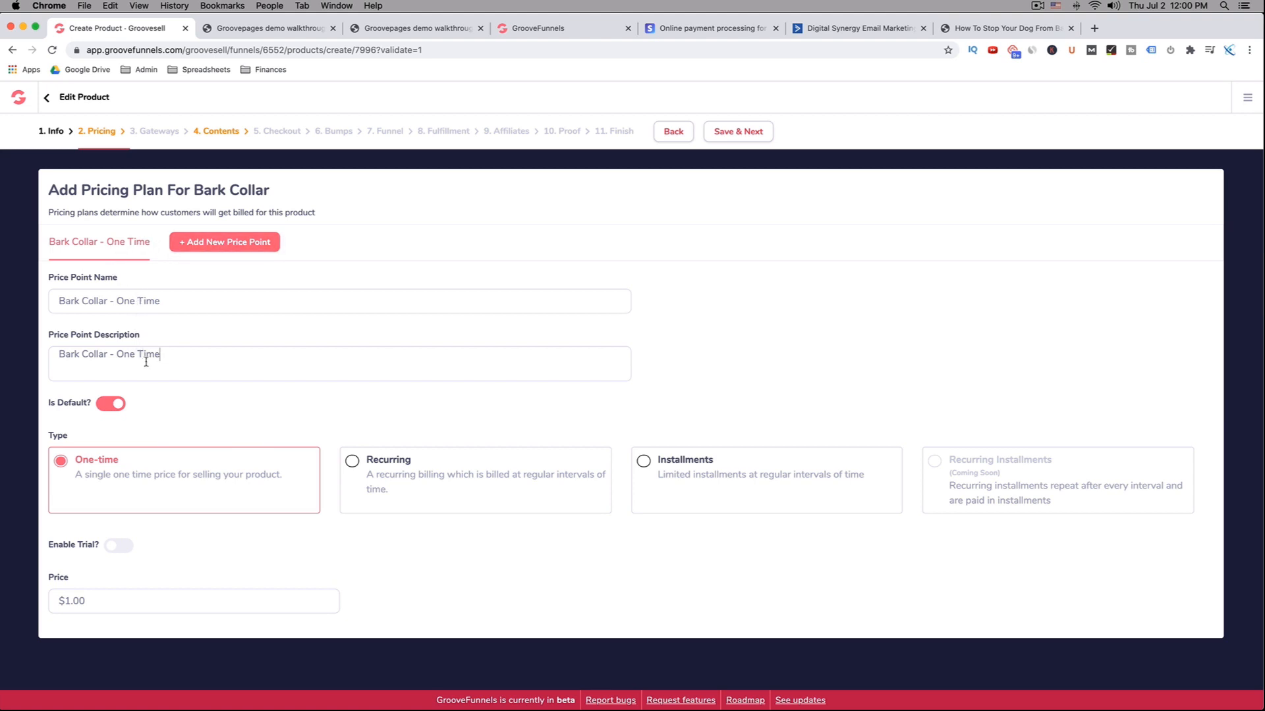
click(105, 597)
text(24.99)
Step: Enable the trial to examine its initial price and period settings, and turn the trial off again
click(124, 547)
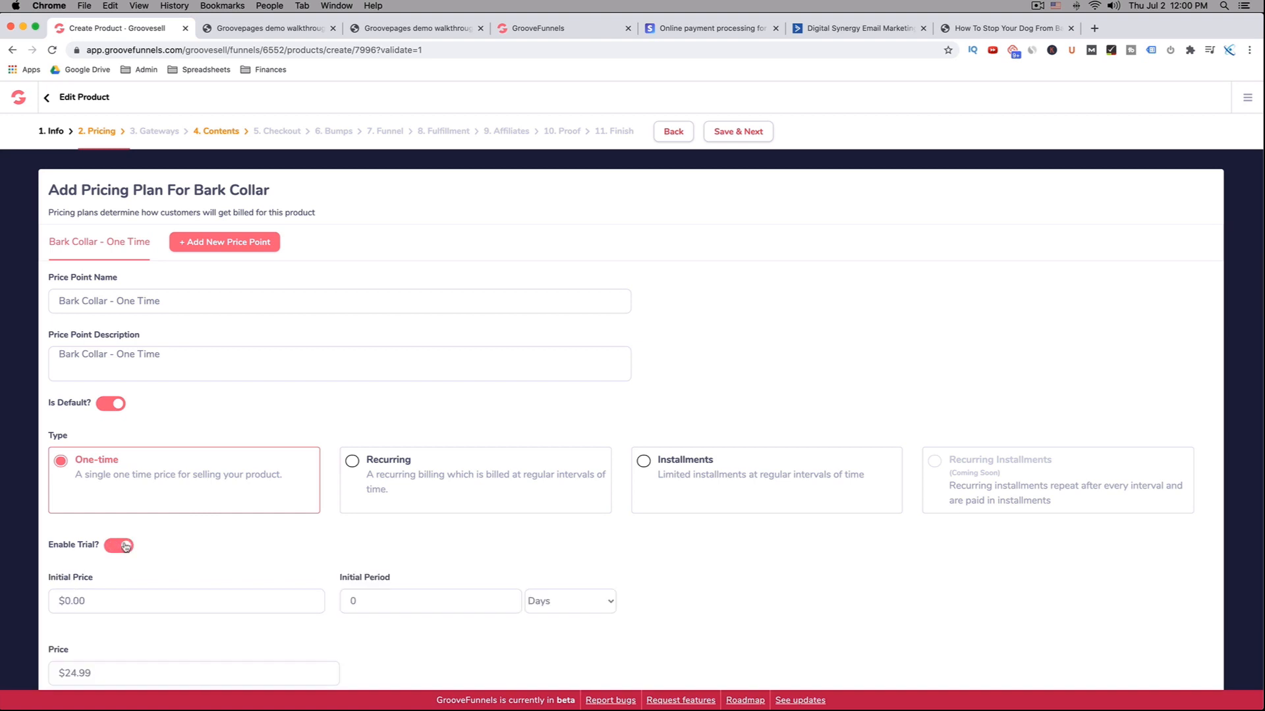
scroll(204, 541, down, 1)
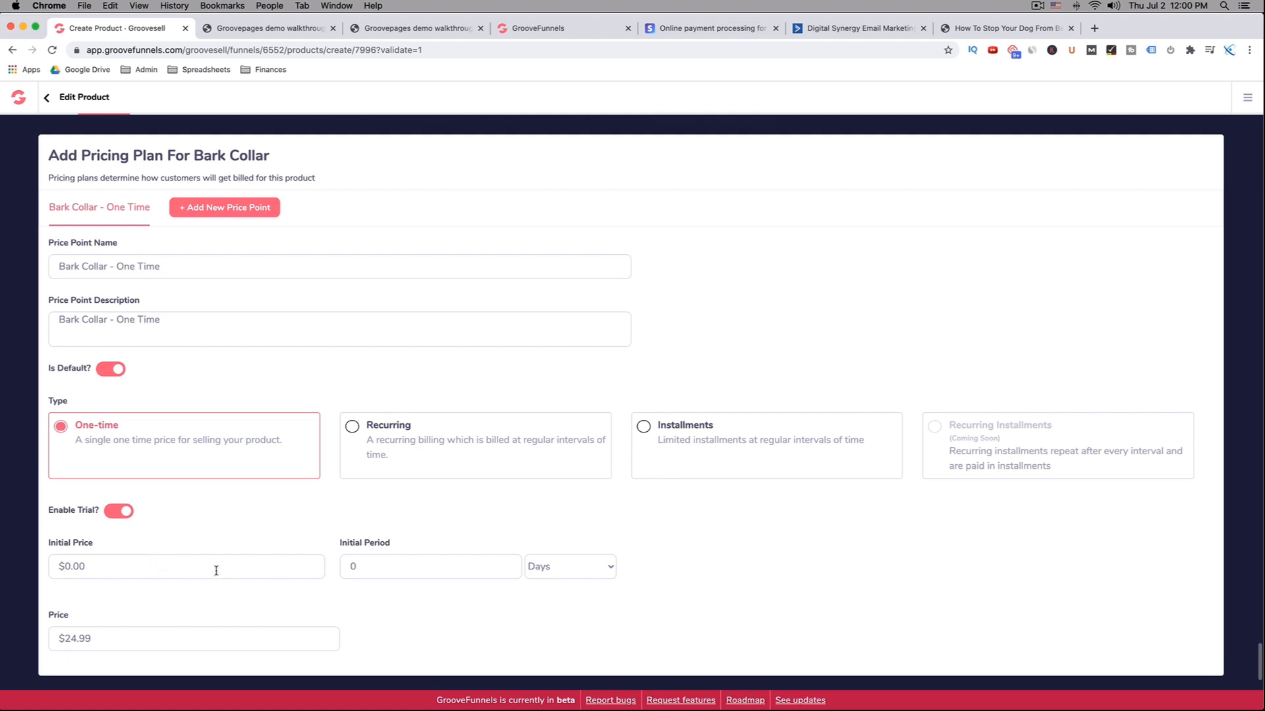
click(116, 512)
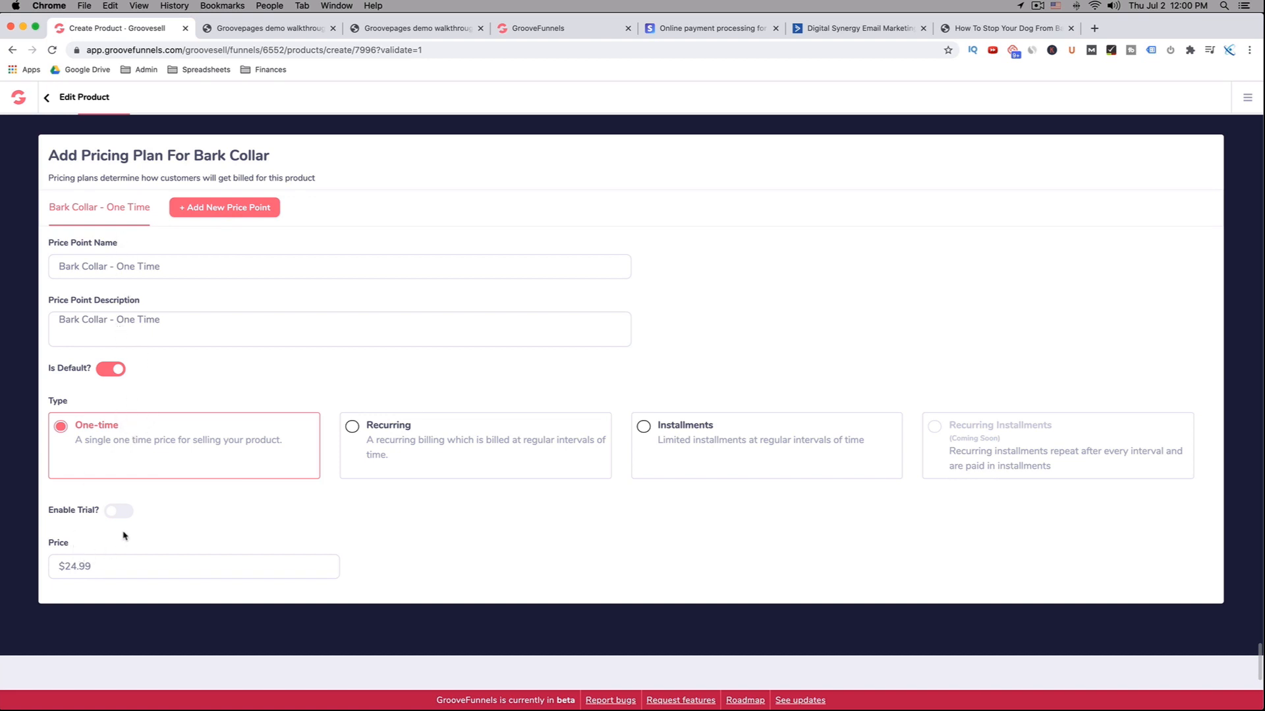
scroll(247, 492, up, 1)
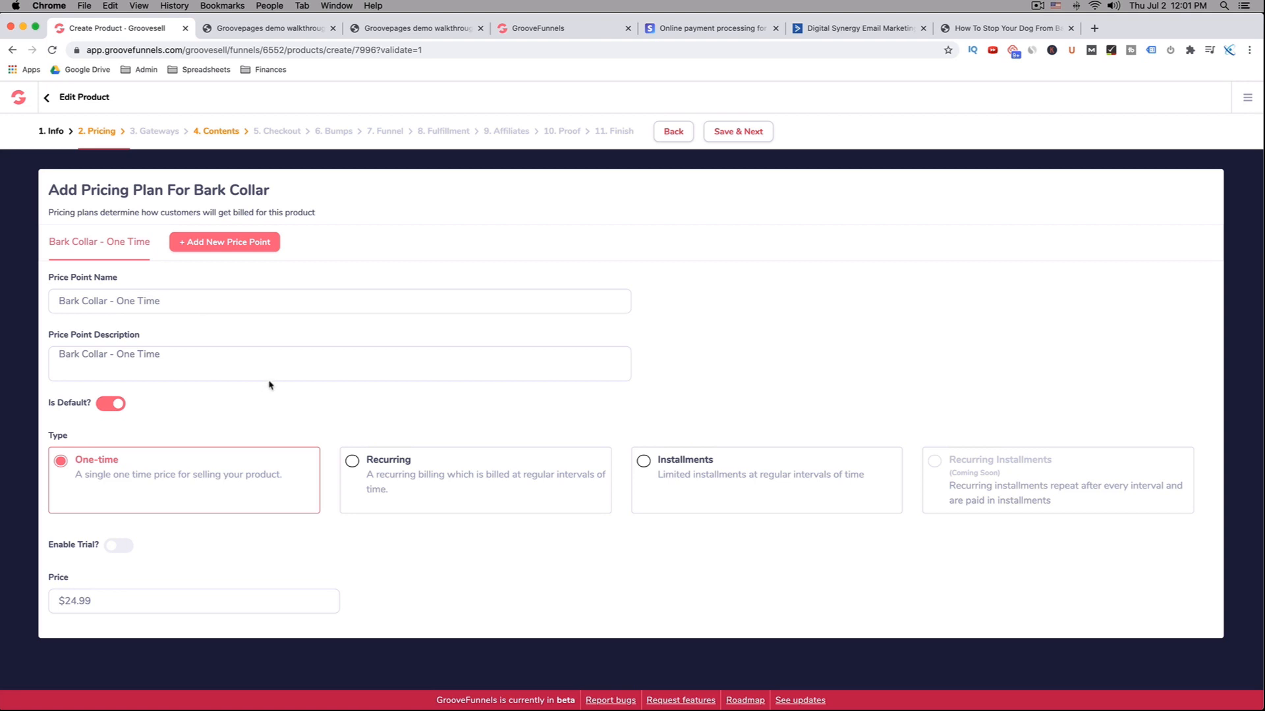
Step: Add a second price point with "Bark Collar - Supplements" as its name and description
click(235, 243)
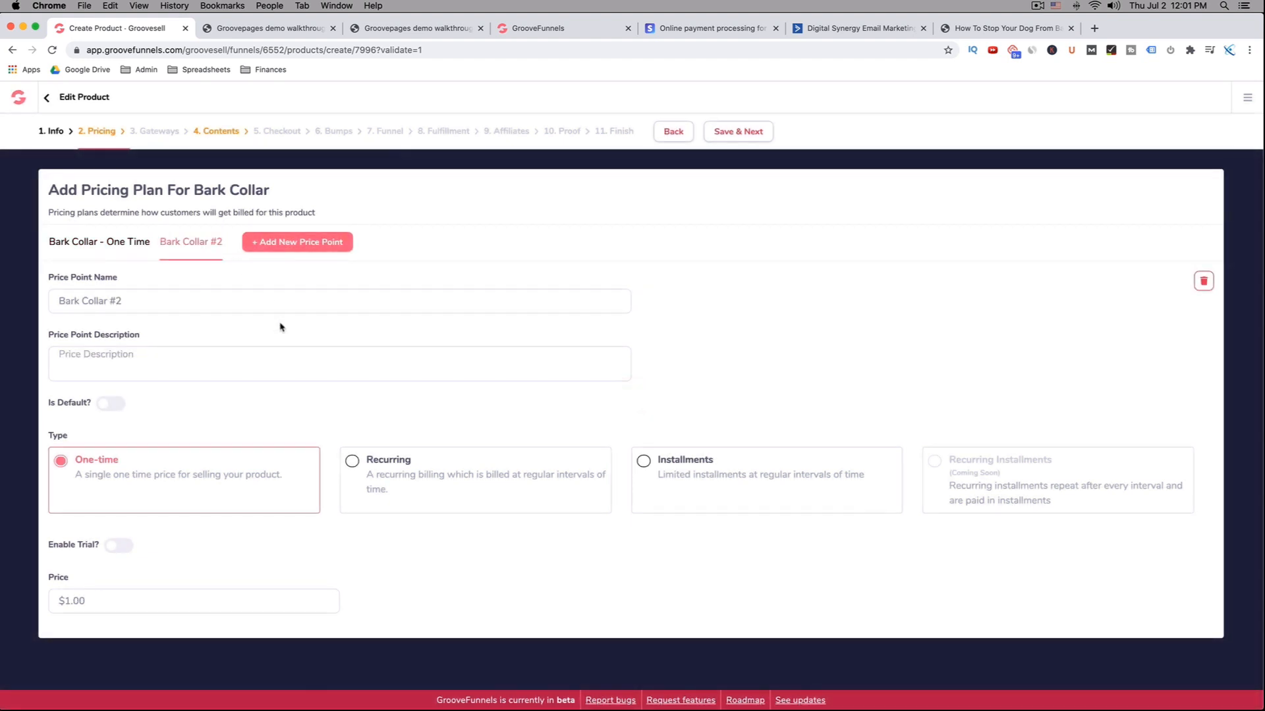
triple_click(164, 302)
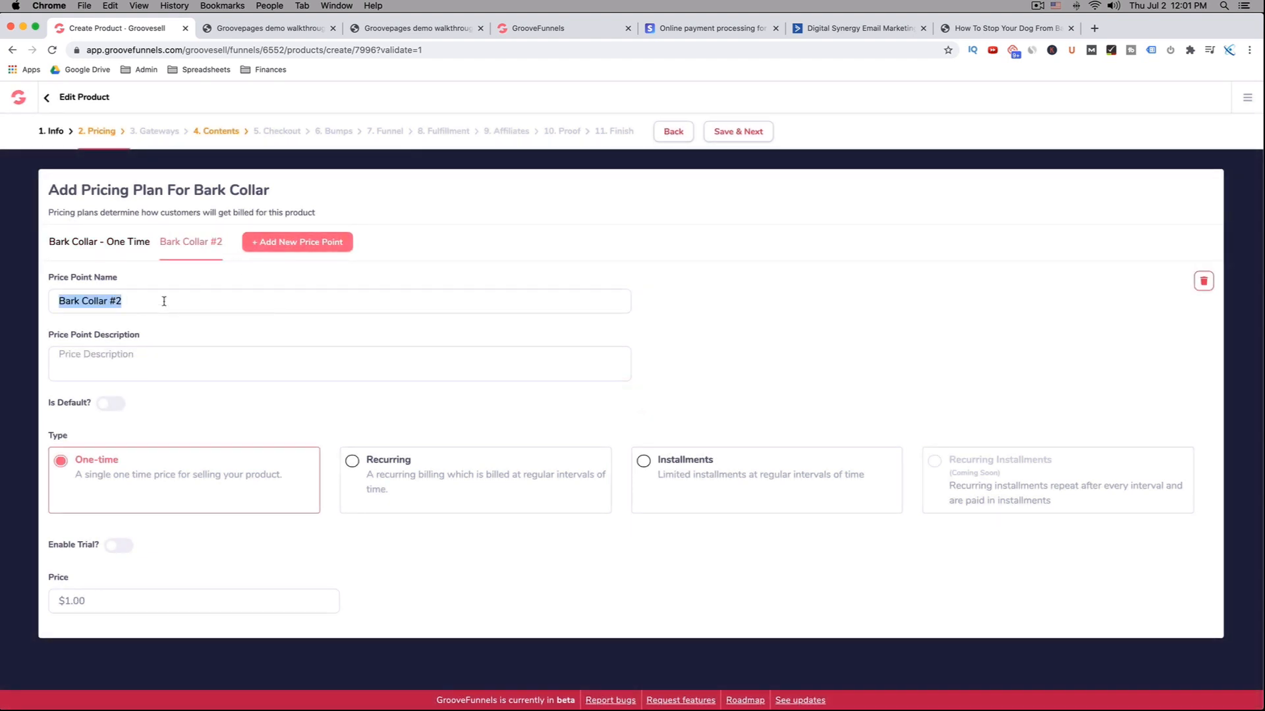
click(130, 300)
drag(110, 302, 128, 301)
text(- Su)
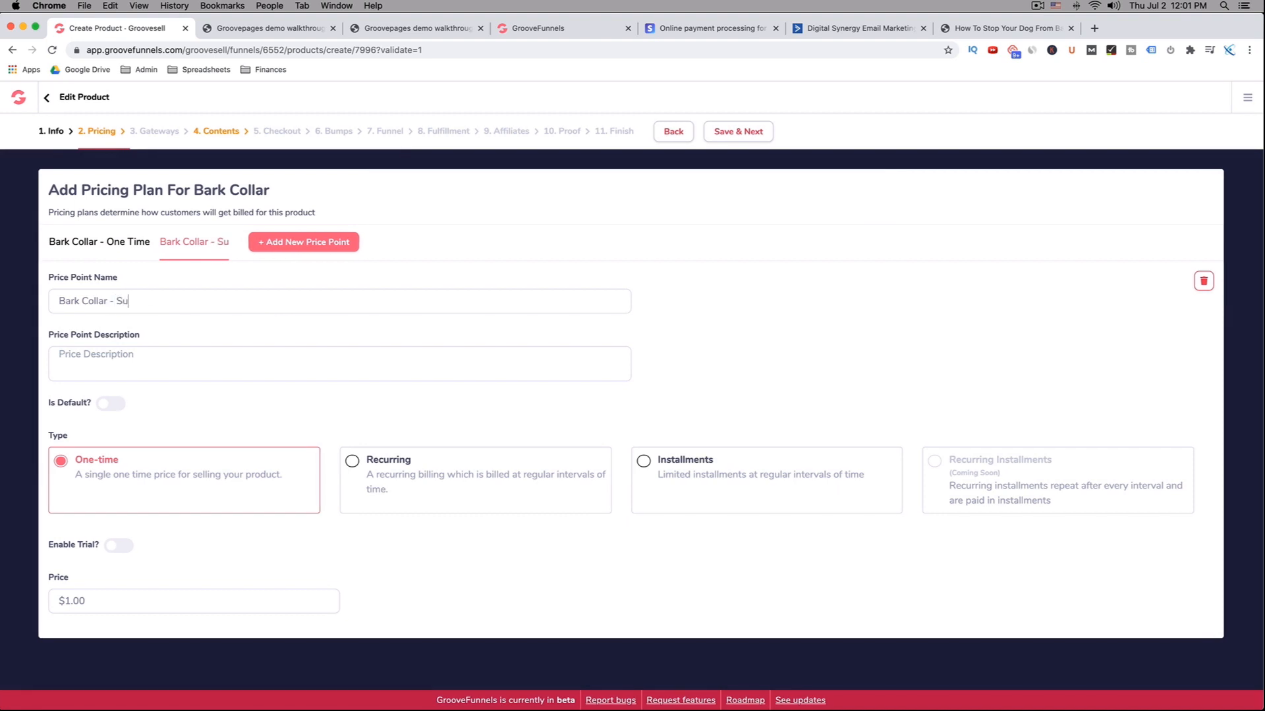
text(pplements)
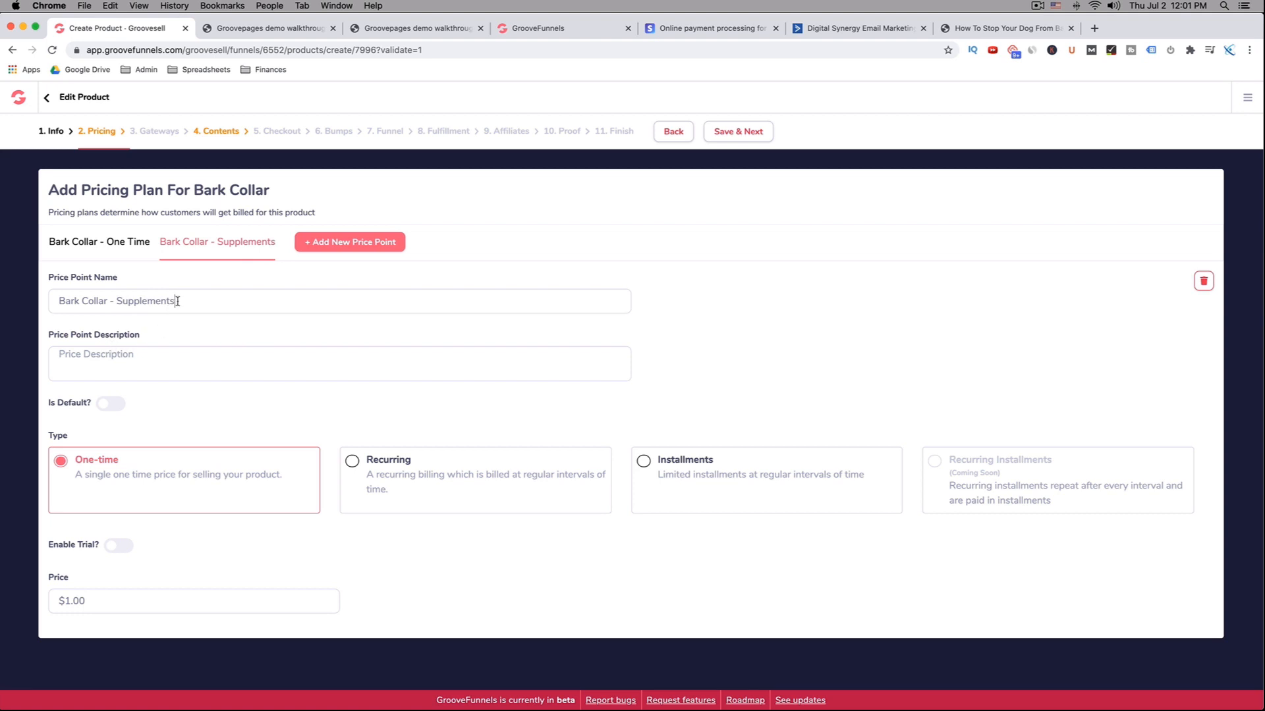
drag(177, 301, 59, 298)
key(super+c)
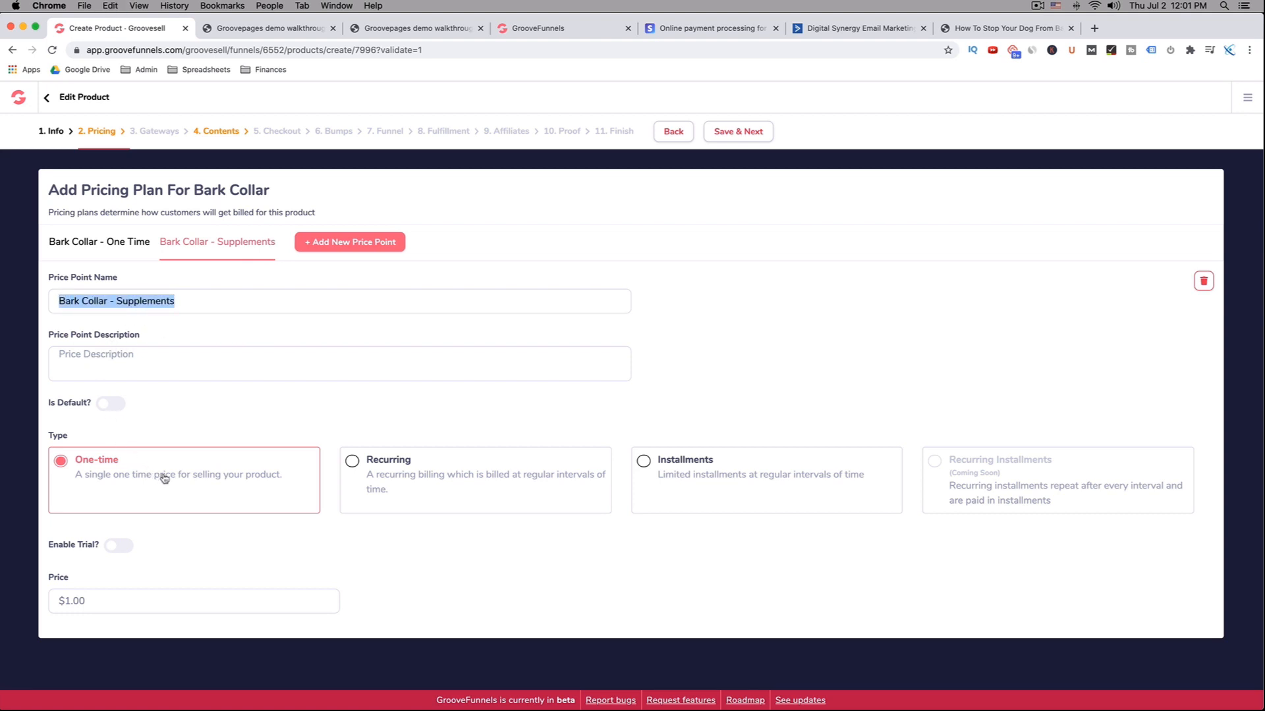
click(119, 363)
key(super+v)
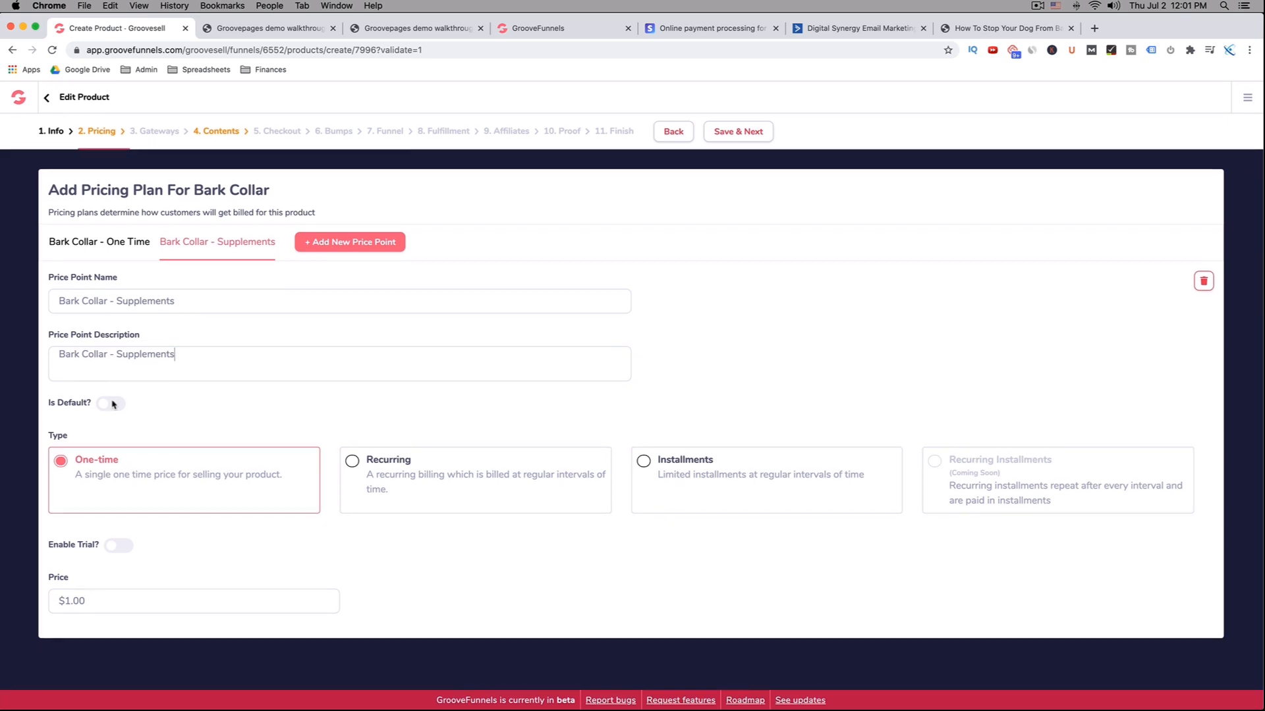
Step: Price the supplements at $19.99 with recurring monthly billing, and save the pricing plan
click(105, 604)
double_click(106, 606)
text(19.99)
click(352, 461)
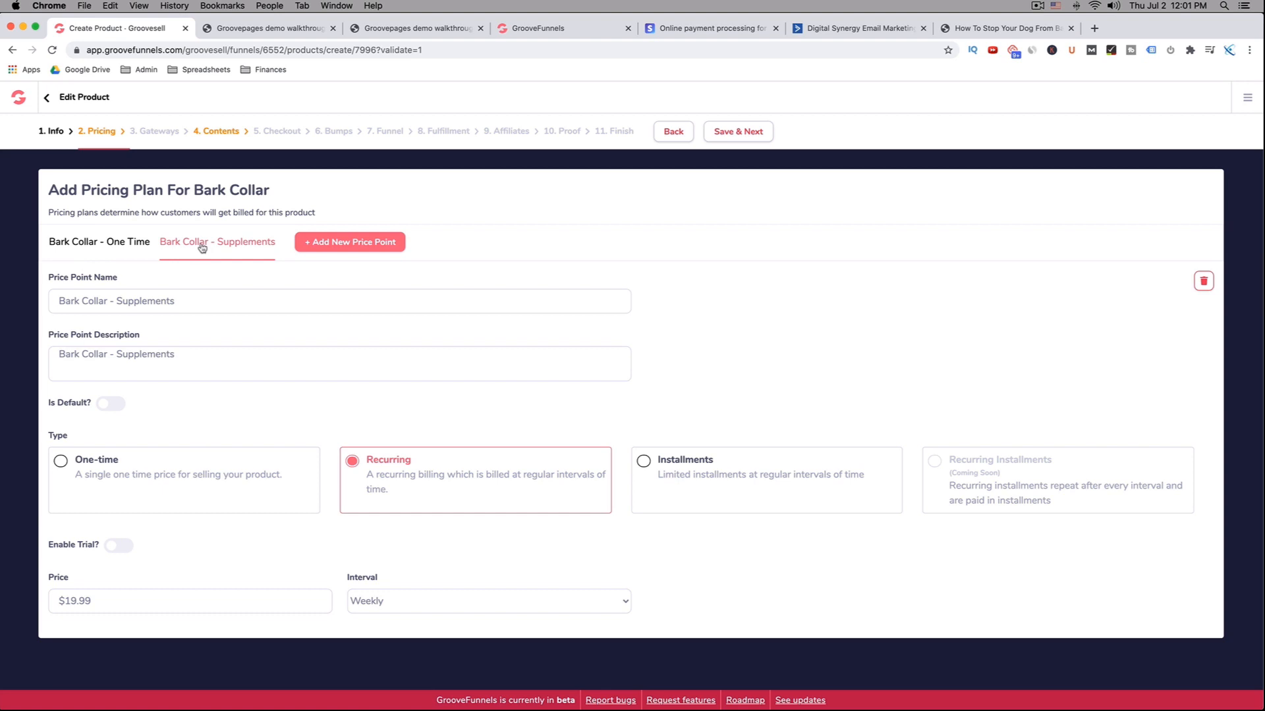
click(385, 610)
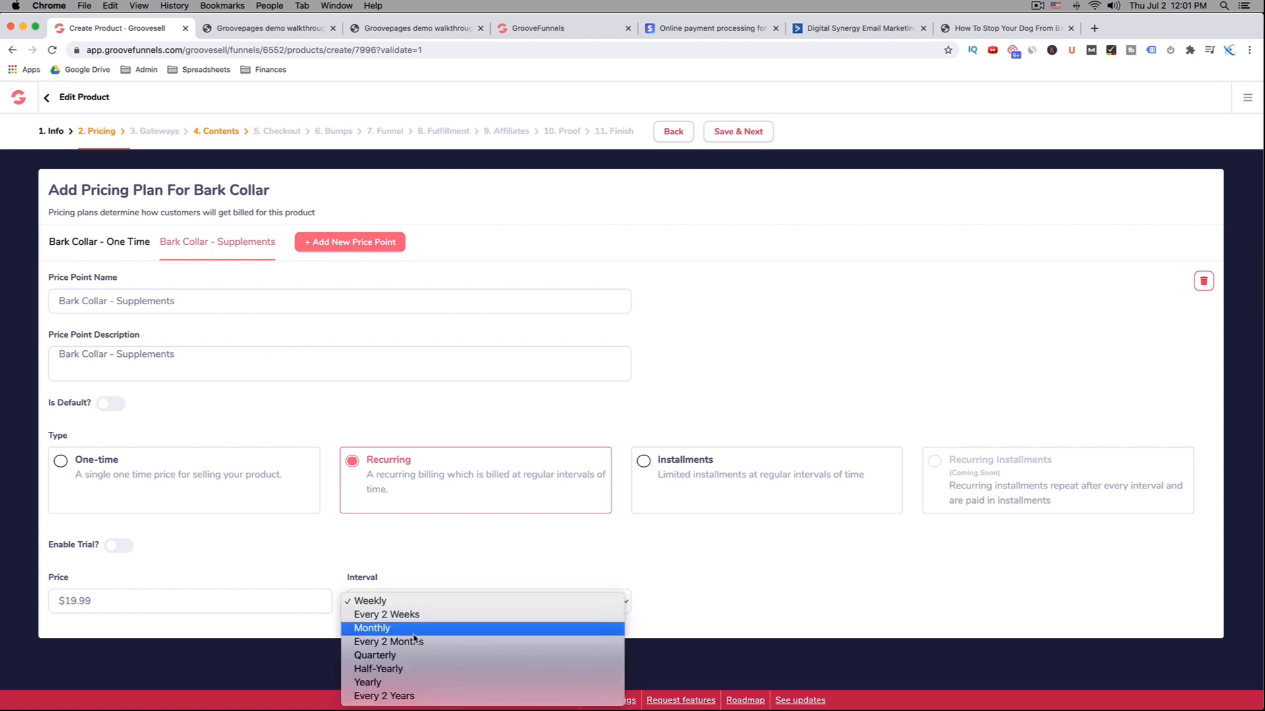
click(414, 629)
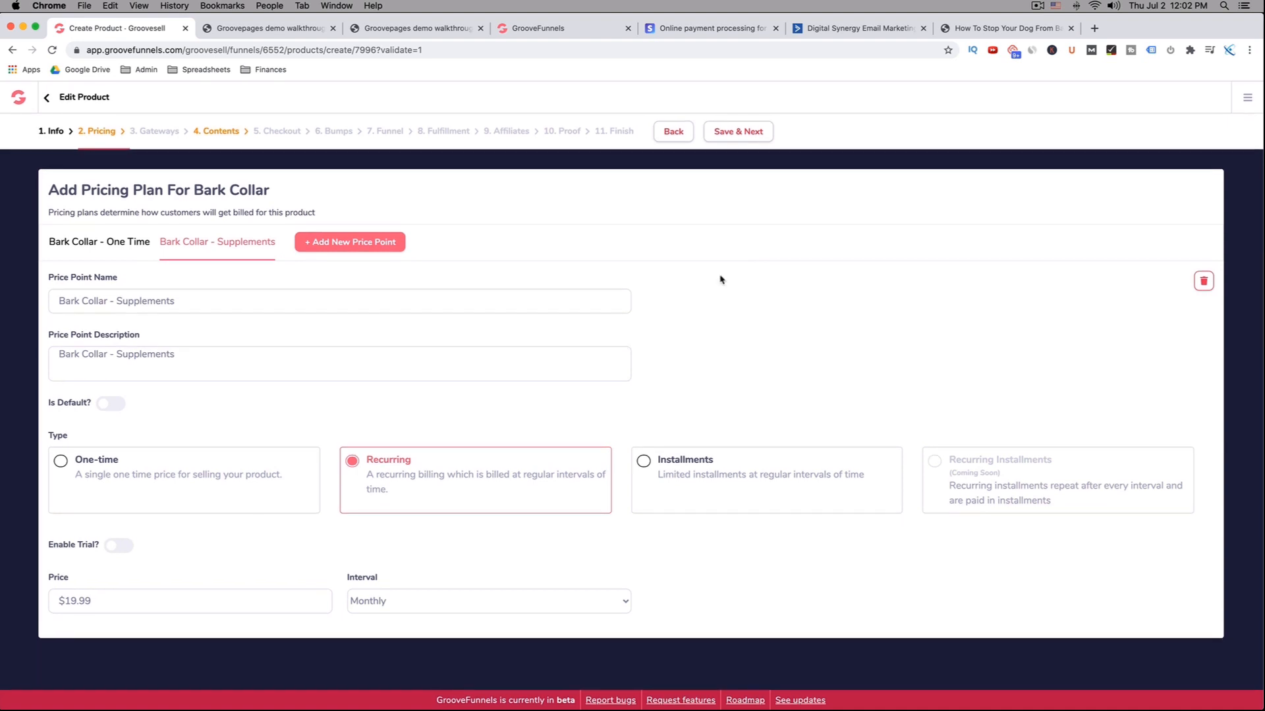
click(734, 134)
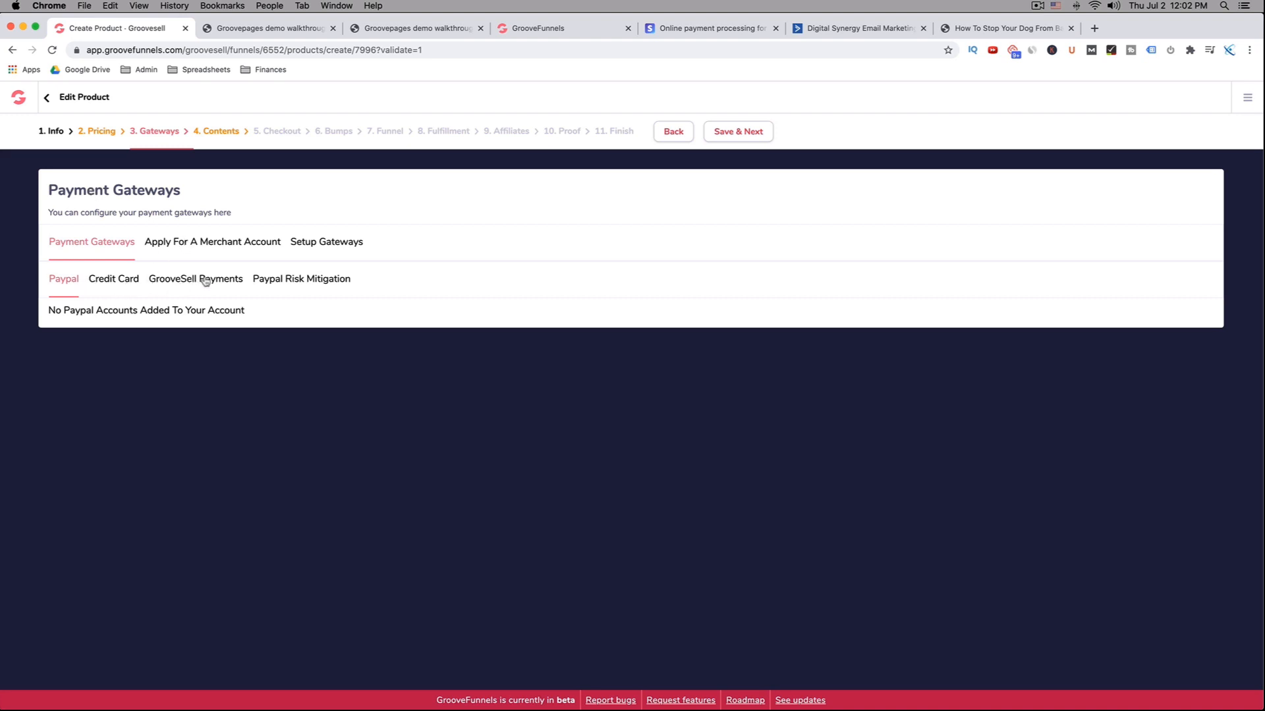
Step: Check the credit card gateways and start setting up a new Stripe gateway named "Stripe"
click(115, 282)
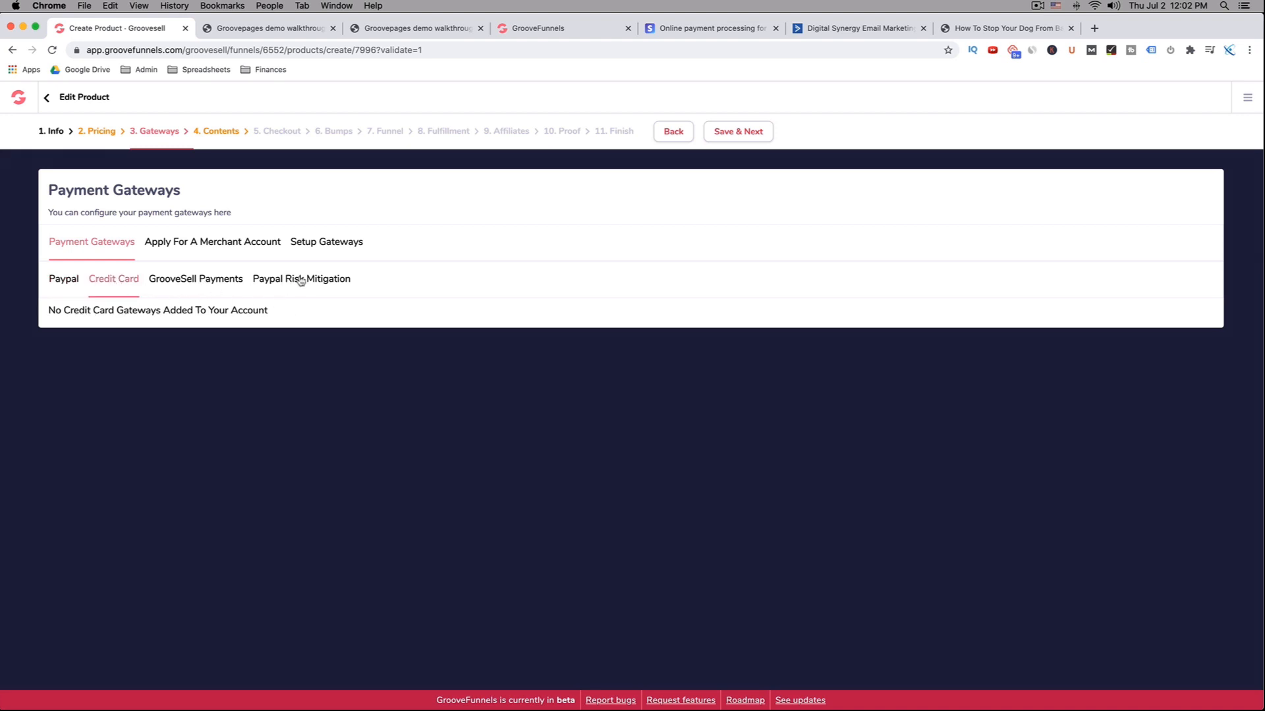
click(344, 244)
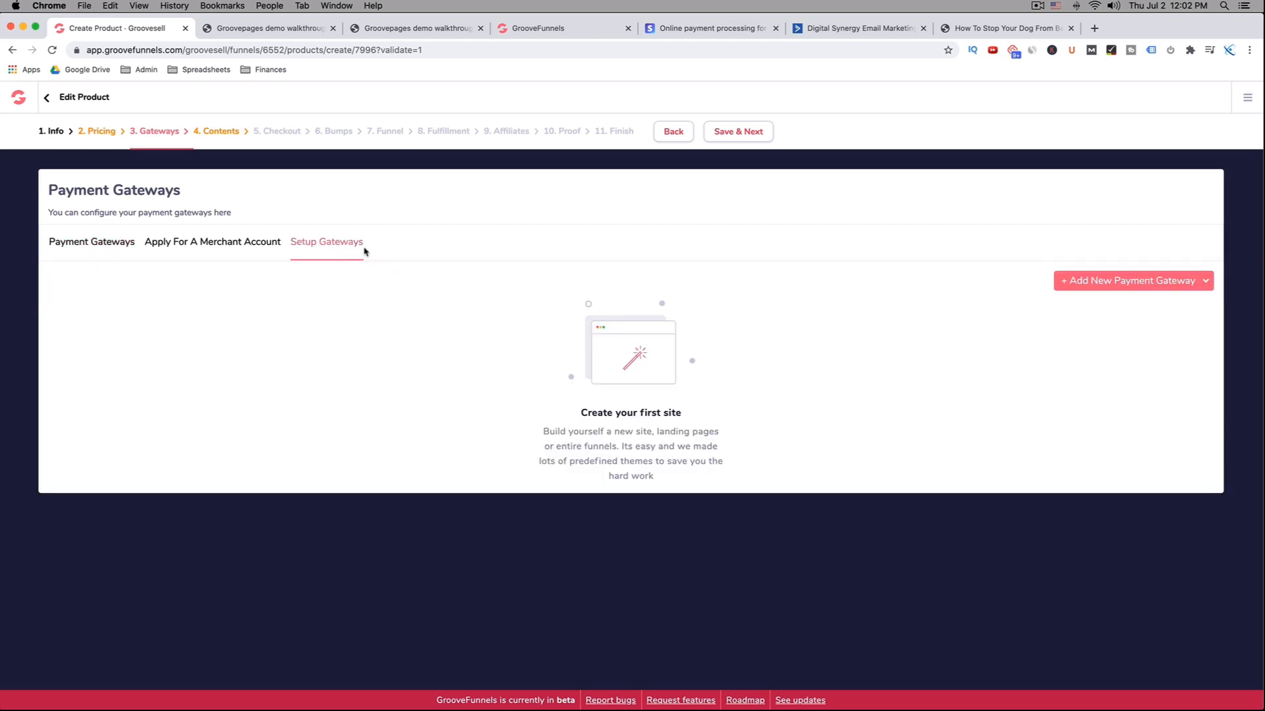
click(1123, 284)
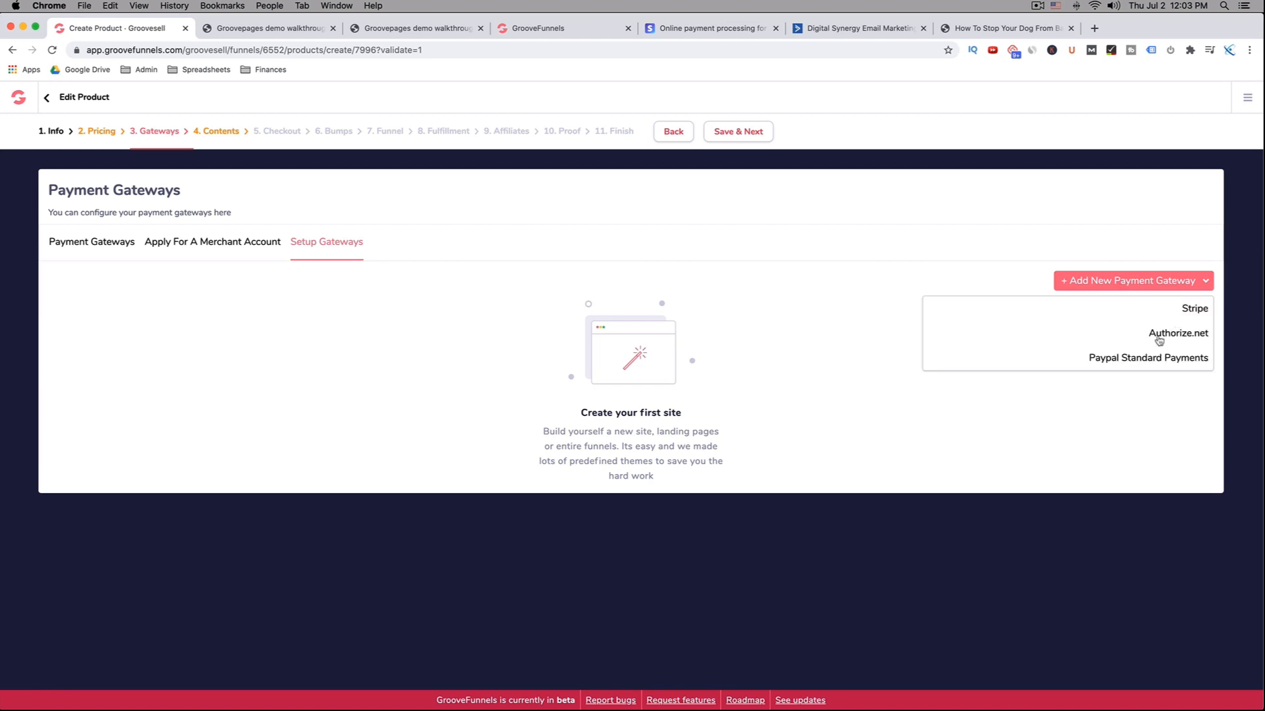
click(1196, 310)
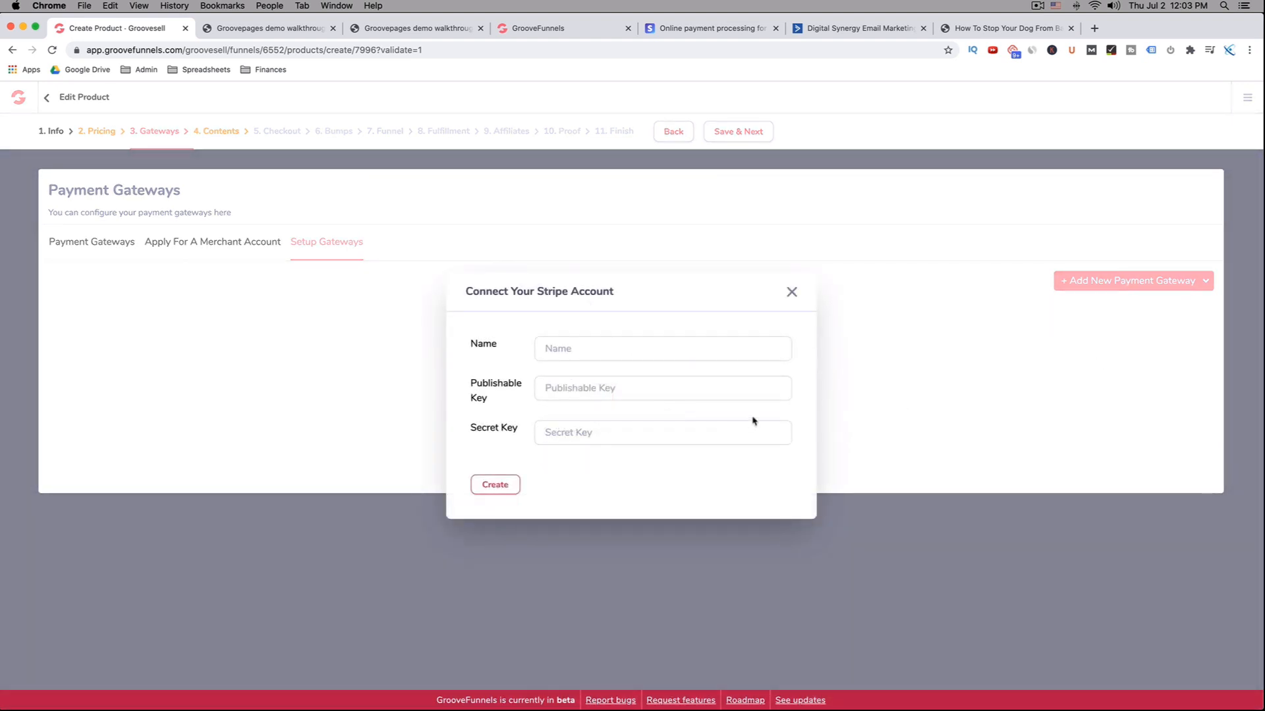
click(575, 348)
text(Stripe)
Step: Switch to the Stripe website, look over its home page, and open the account dashboard to review its reports
click(699, 30)
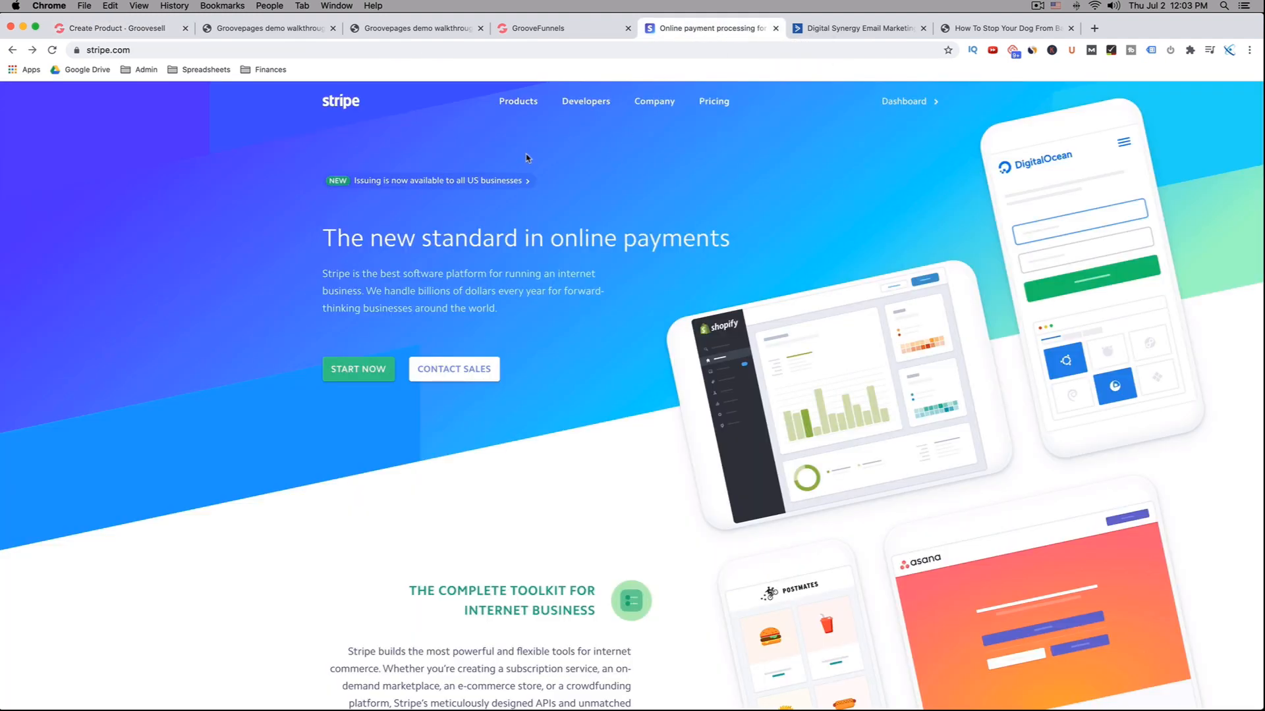
scroll(763, 204, down, 10)
scroll(764, 205, up, 10)
click(908, 104)
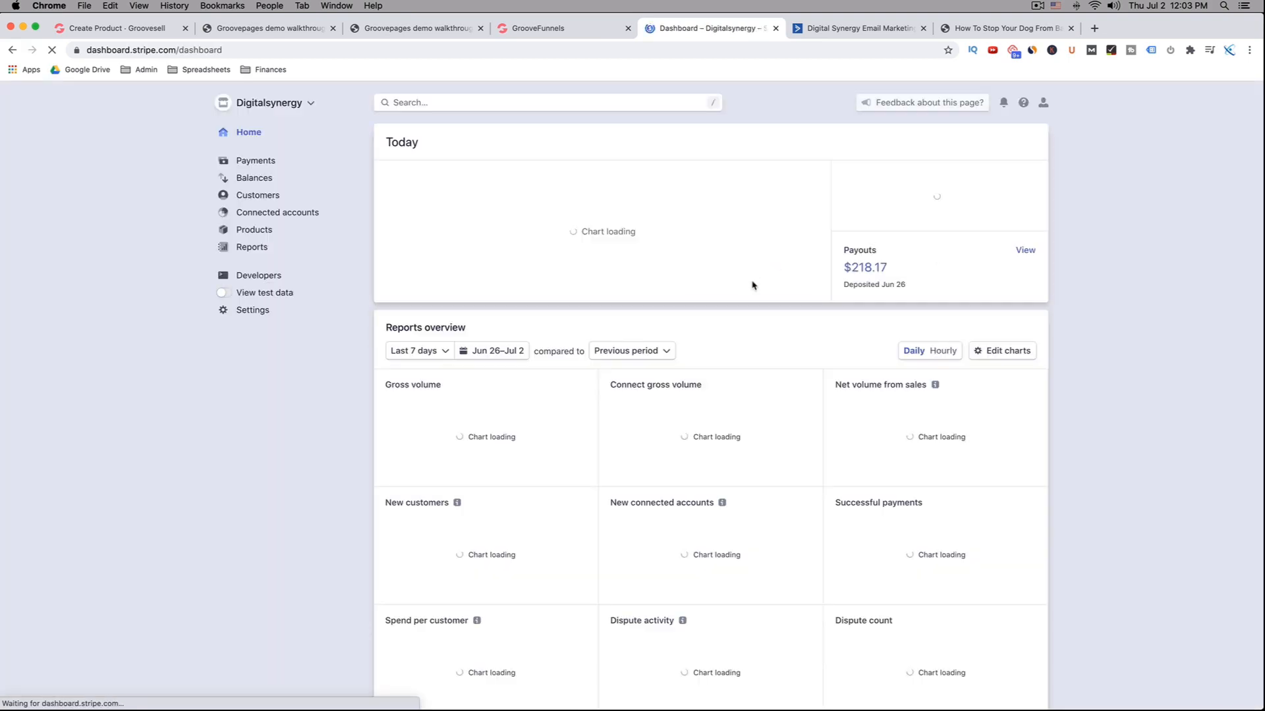
scroll(406, 243, down, 1)
scroll(406, 244, down, 10)
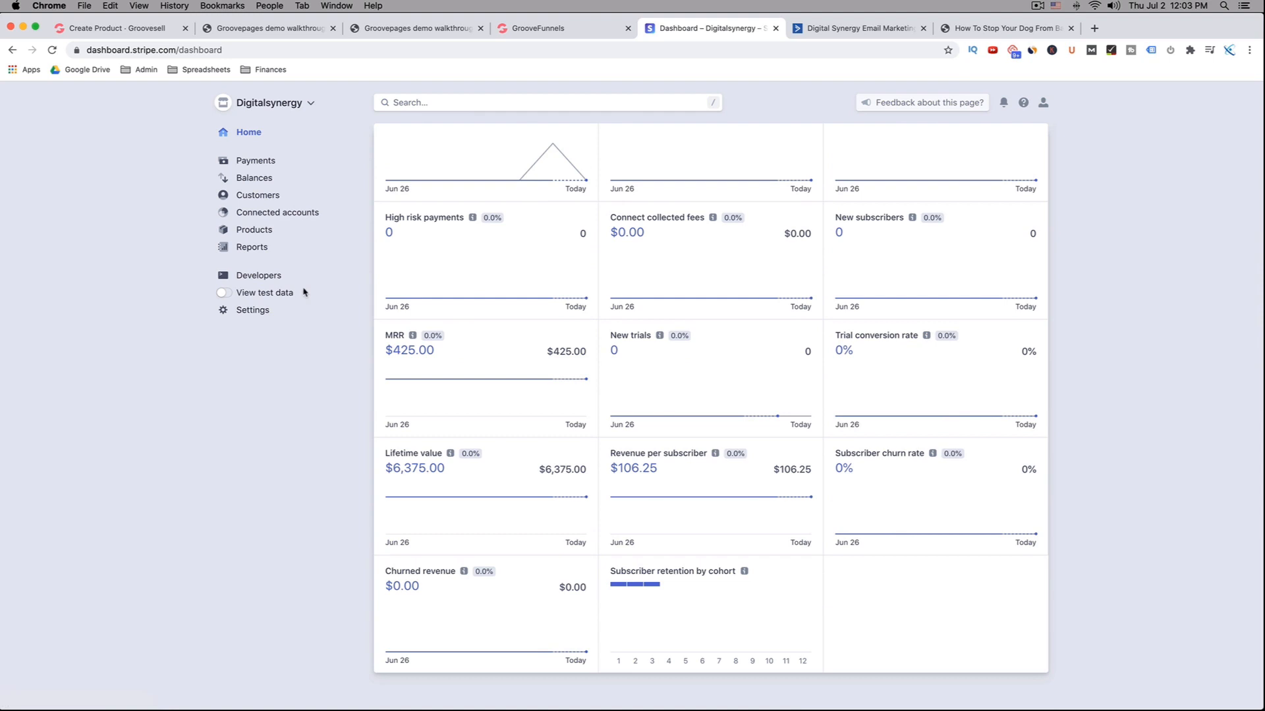
Step: Open the Stripe API keys and copy the live publishable key into the GrooveSell Stripe gateway's Publishable Key
scroll(301, 311, up, 1)
scroll(302, 312, up, 1)
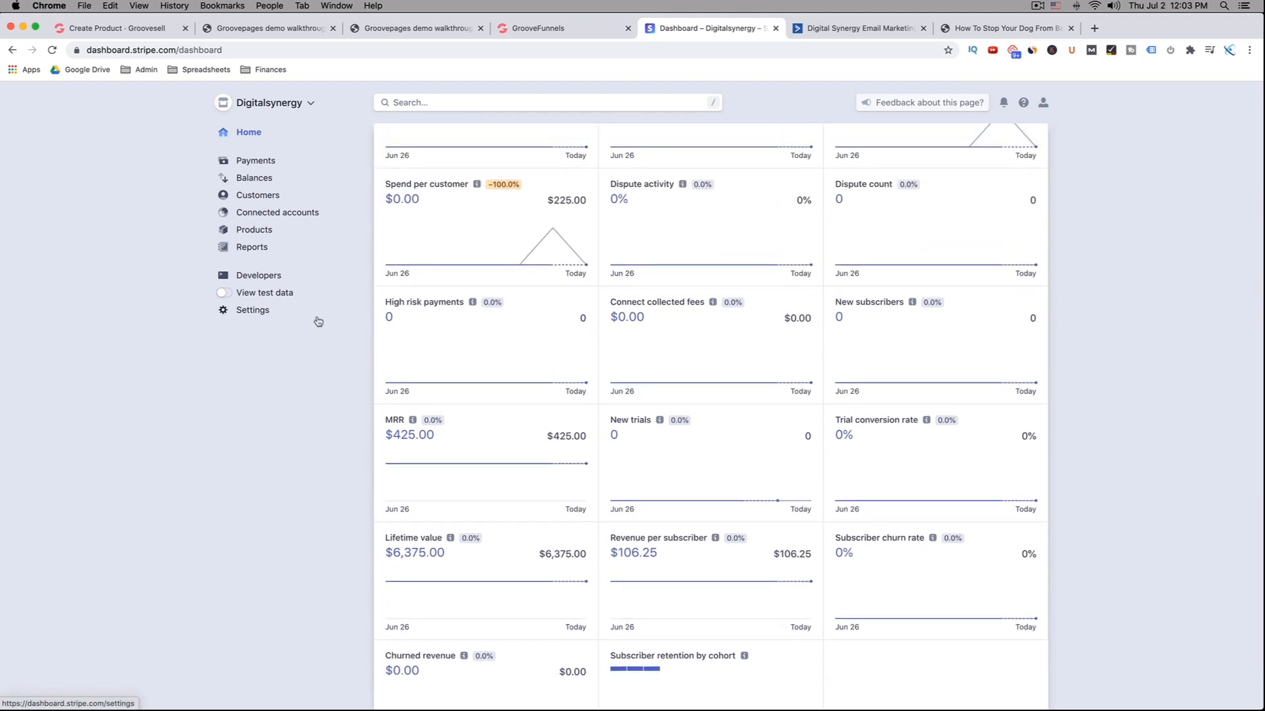
click(259, 276)
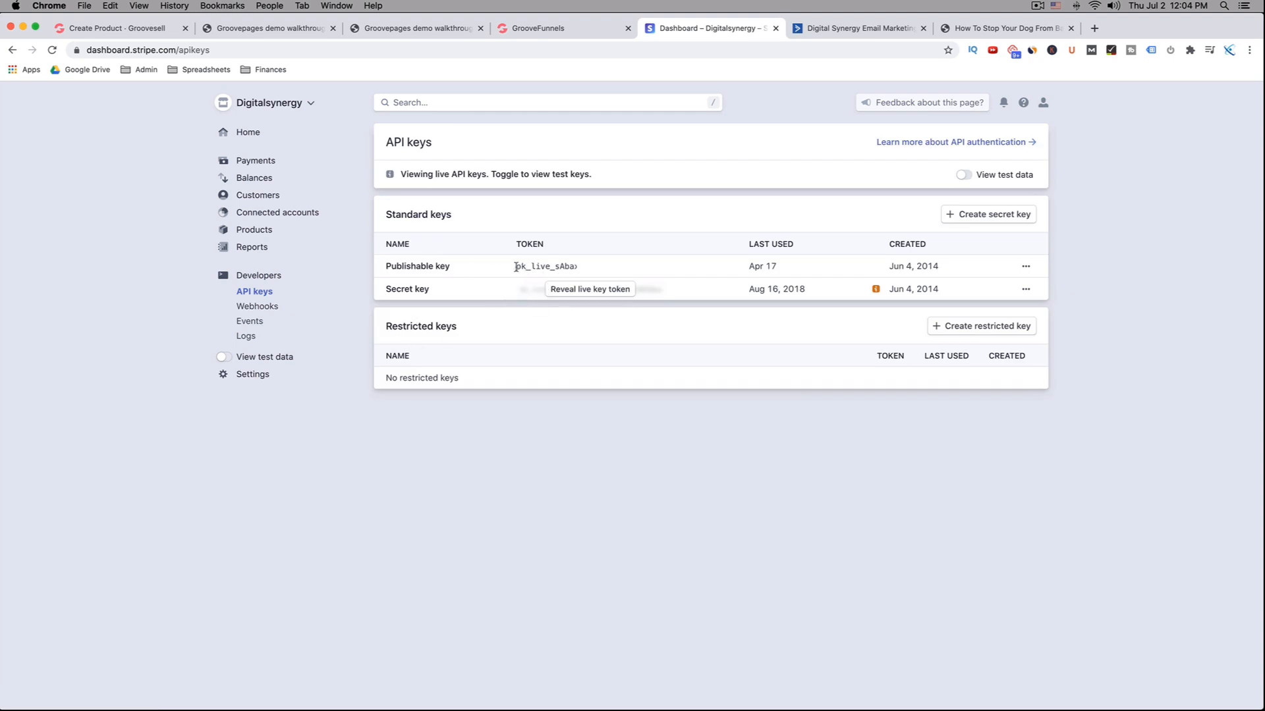
double_click(516, 266)
key(super+c)
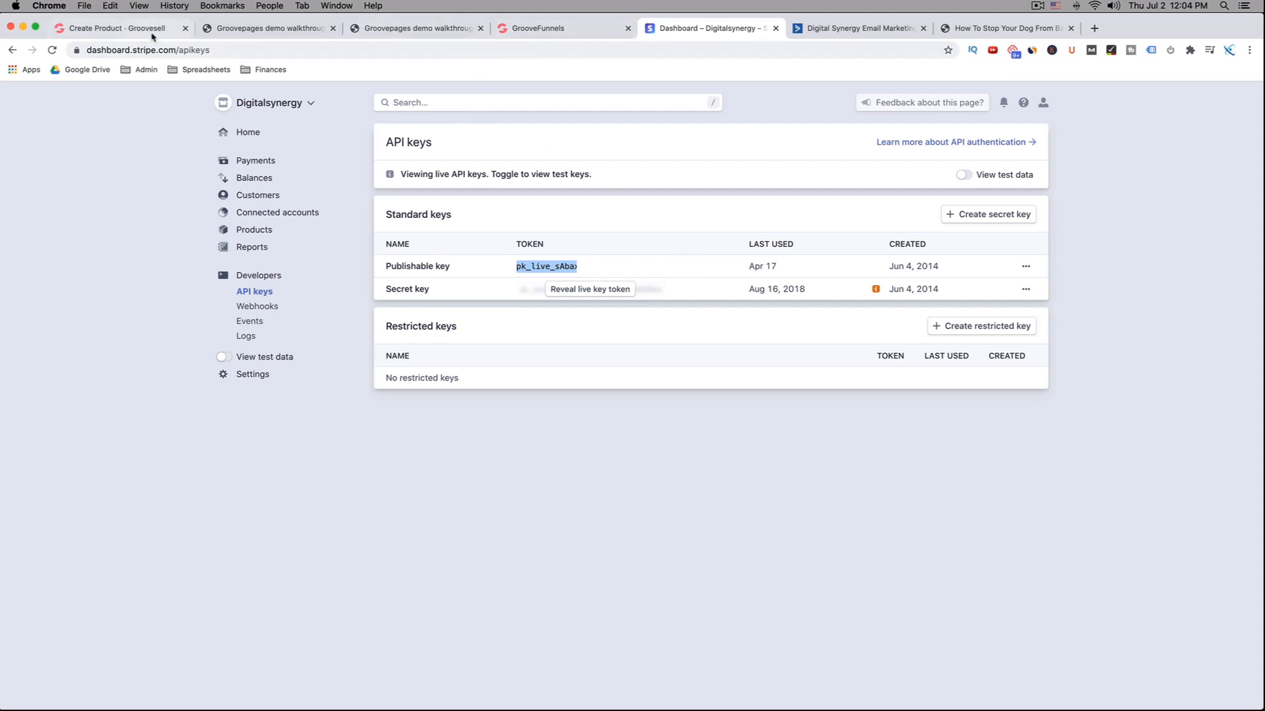
click(150, 30)
key(super+v)
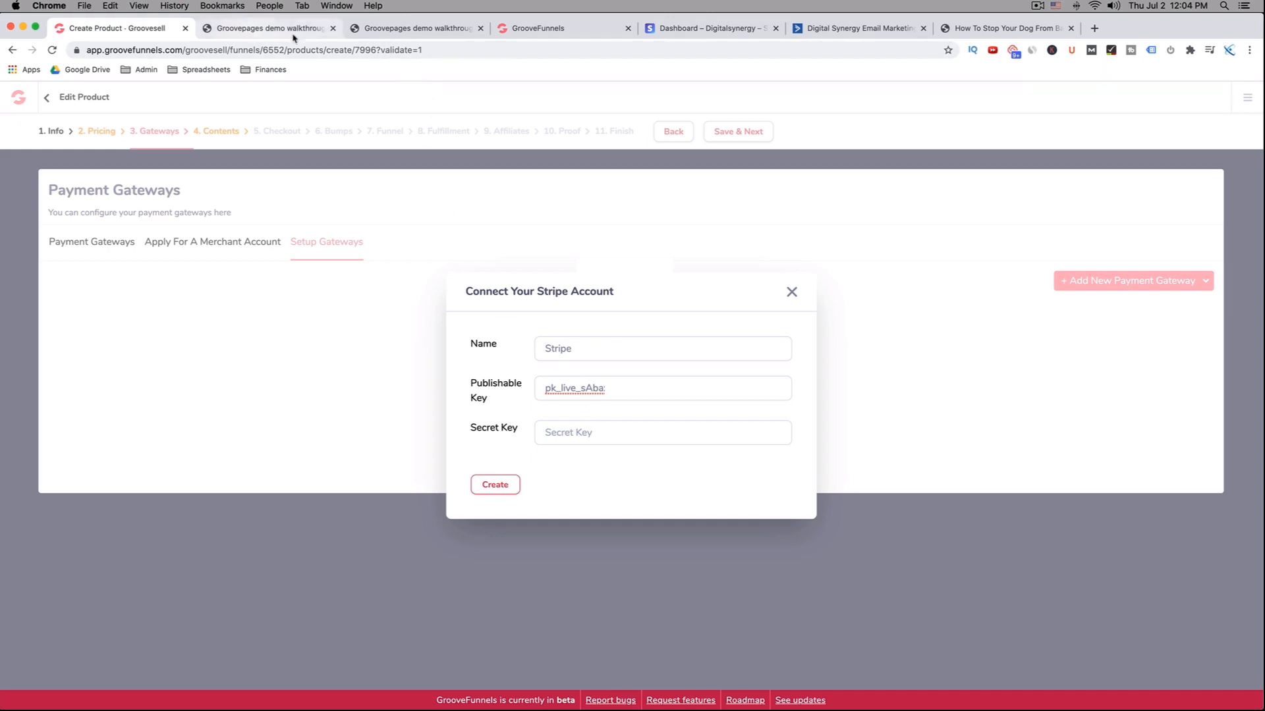
Step: Reveal the Stripe secret key, copy it into the gateway's Secret Key, and create the Stripe gateway
click(727, 34)
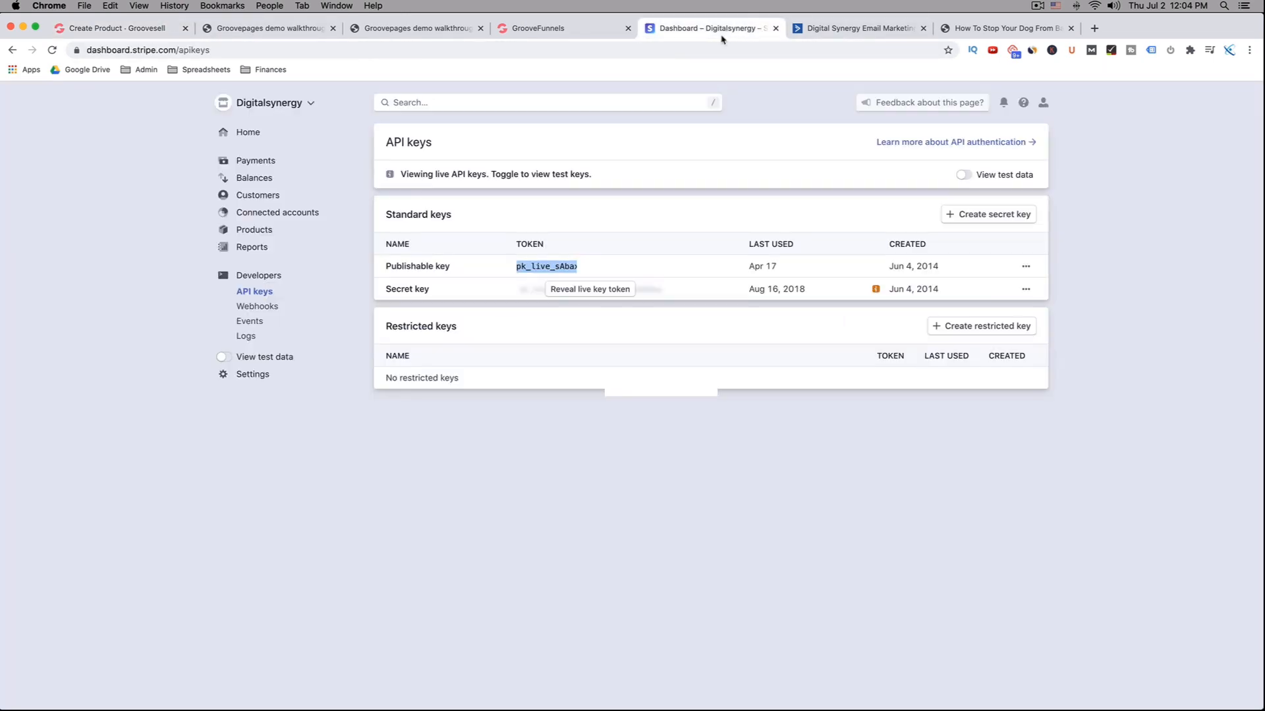
click(584, 294)
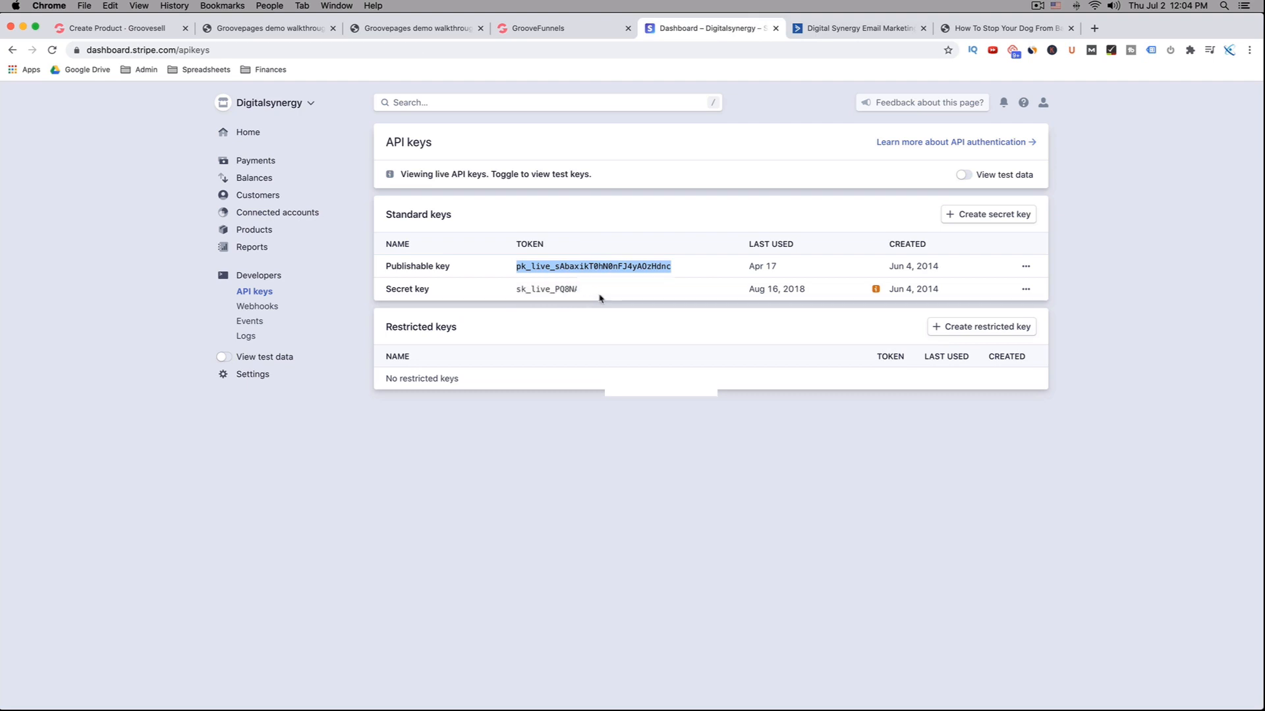
click(561, 288)
double_click(562, 288)
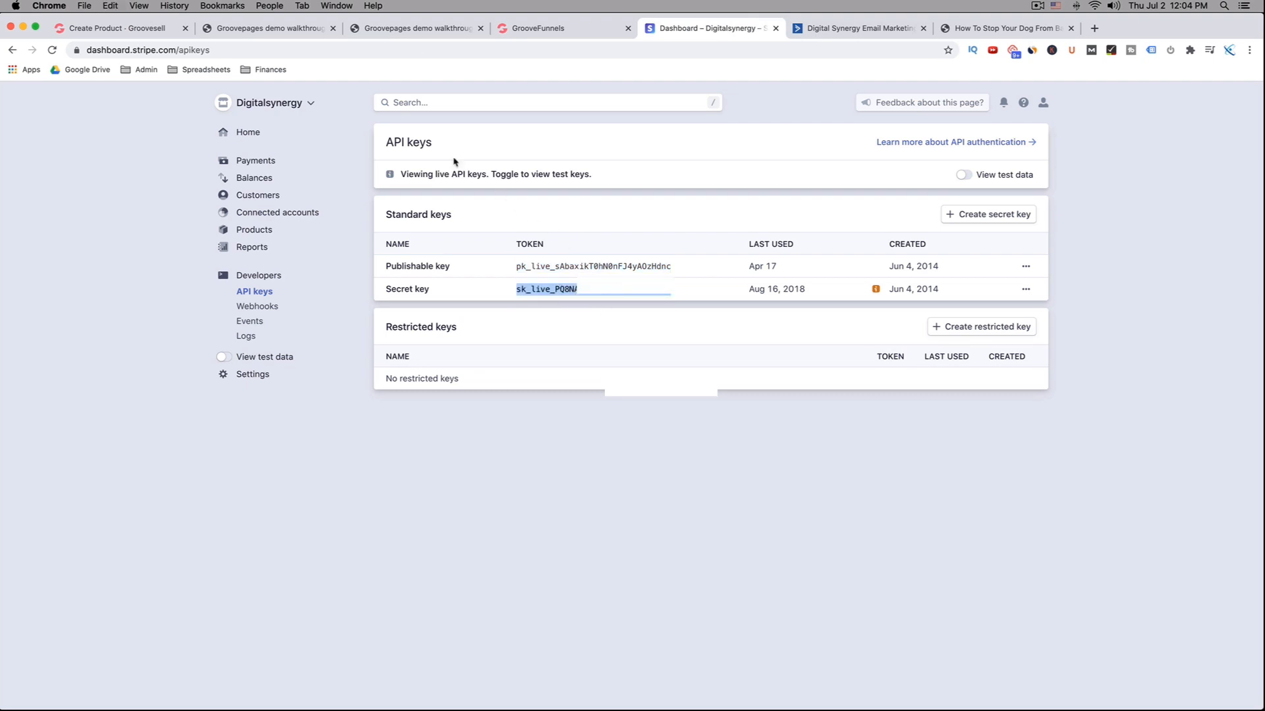
click(115, 27)
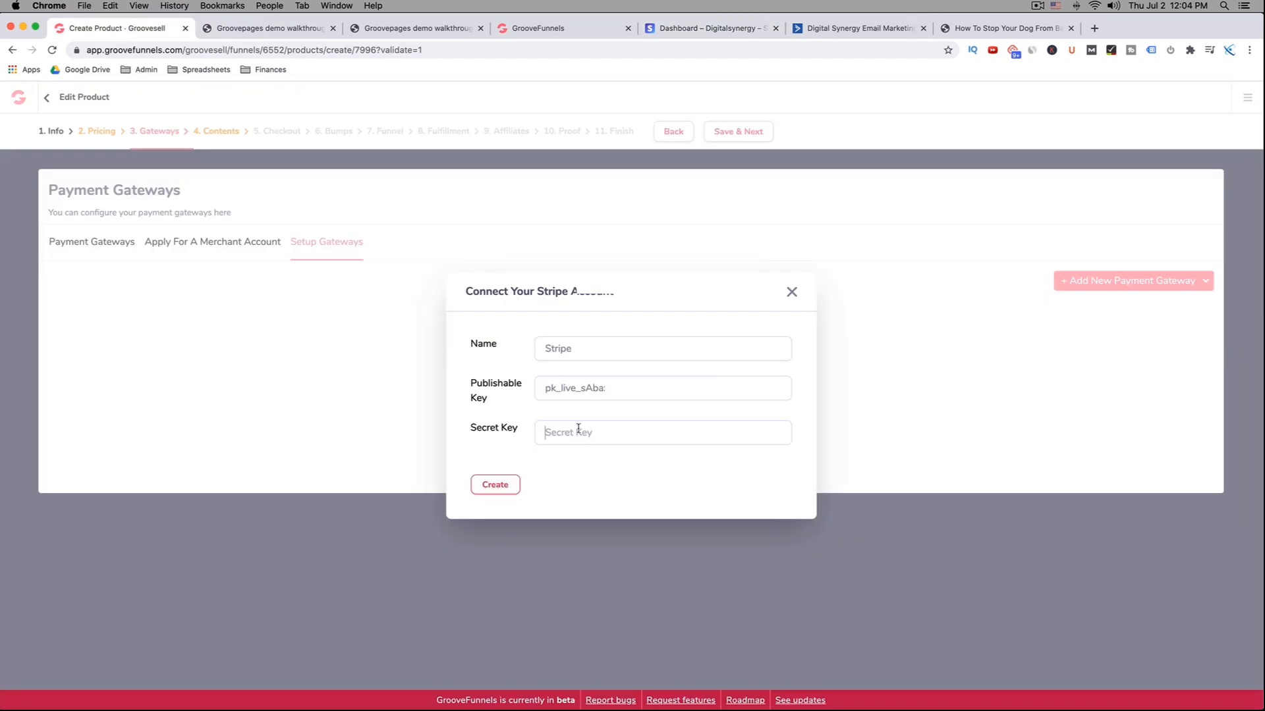
key(super+v)
click(495, 486)
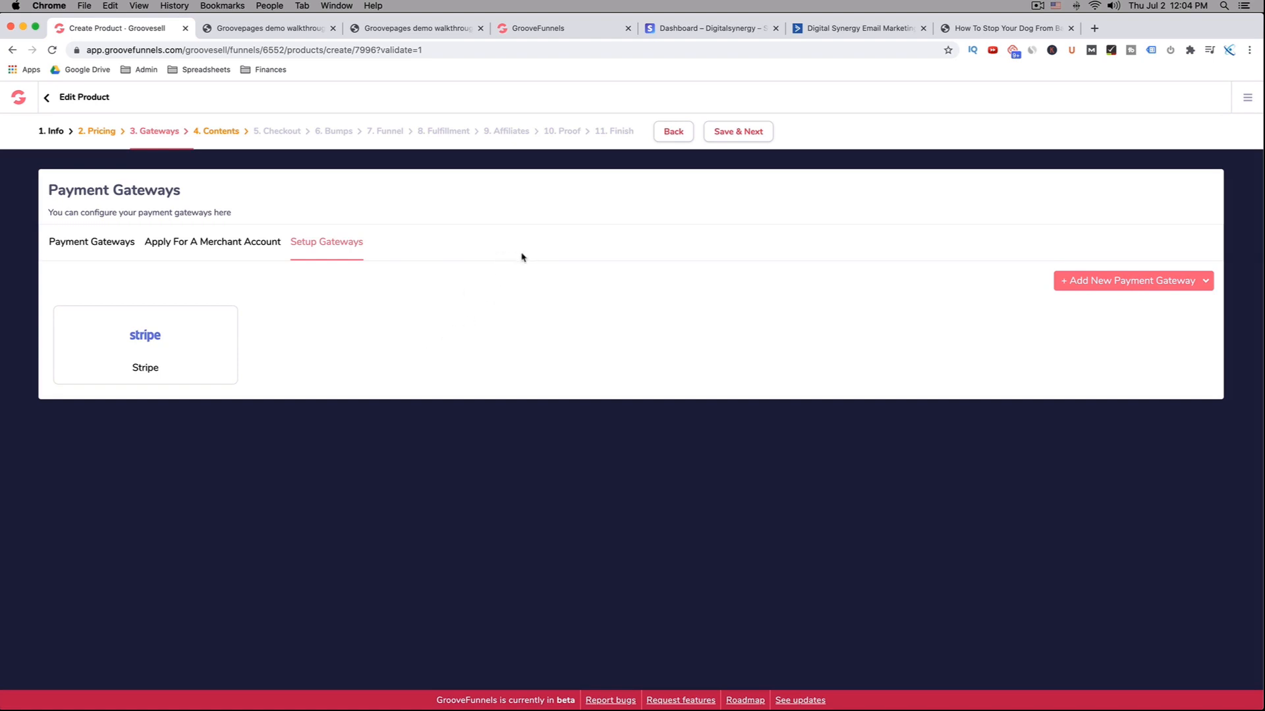
Step: Return to the product's payment gateways, save them and continue to the product contents
click(122, 250)
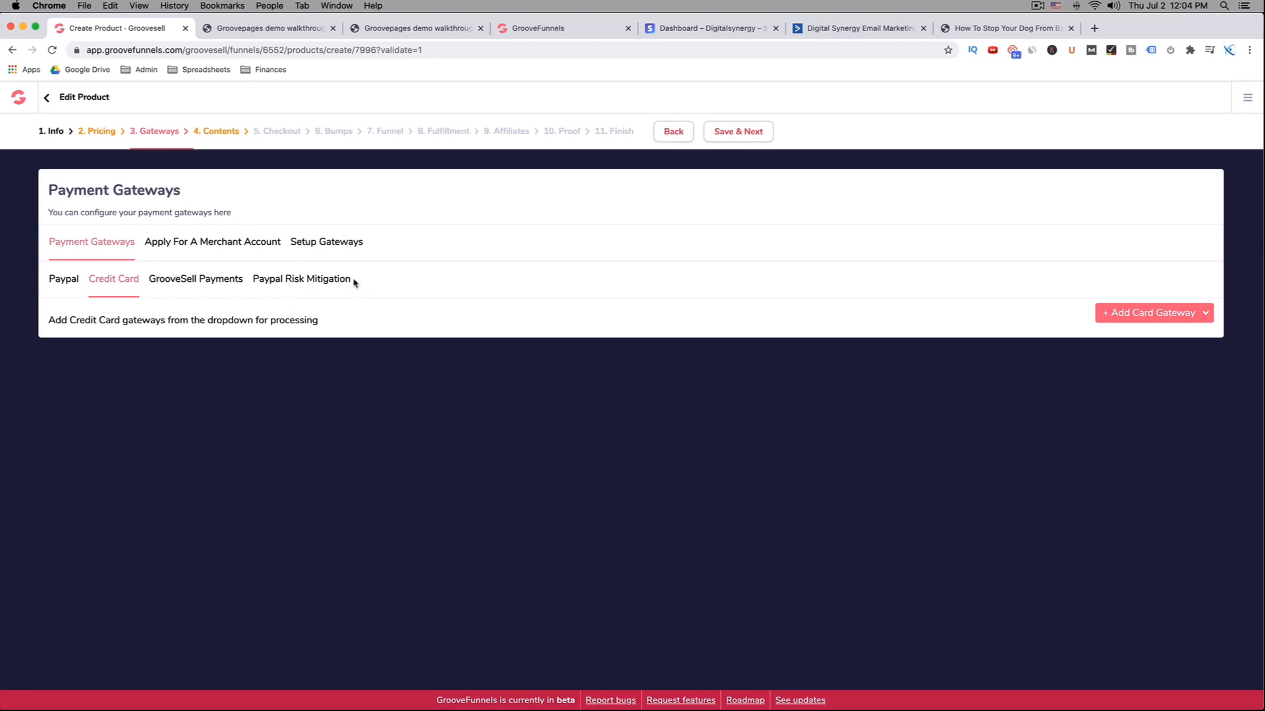
click(733, 133)
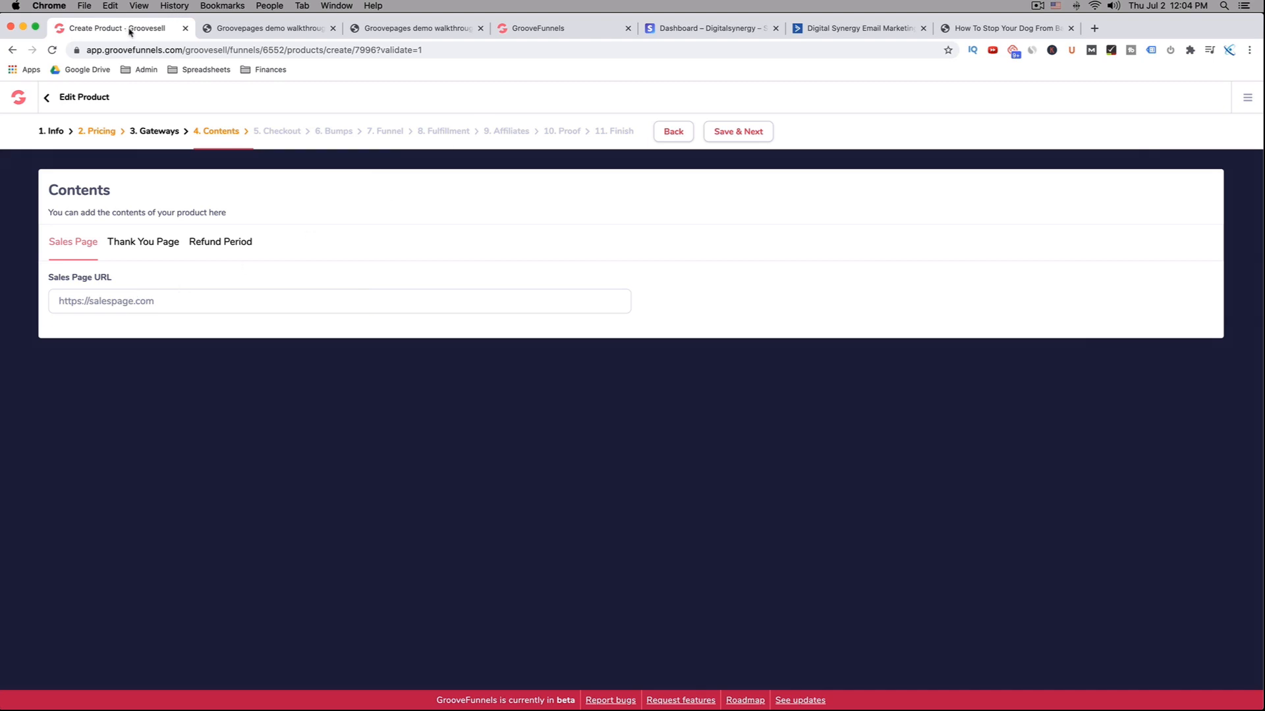
Step: Switch to GrooveFunnels, log in with the prefilled credentials, and move its browser tab beside the Create Product tab
click(544, 30)
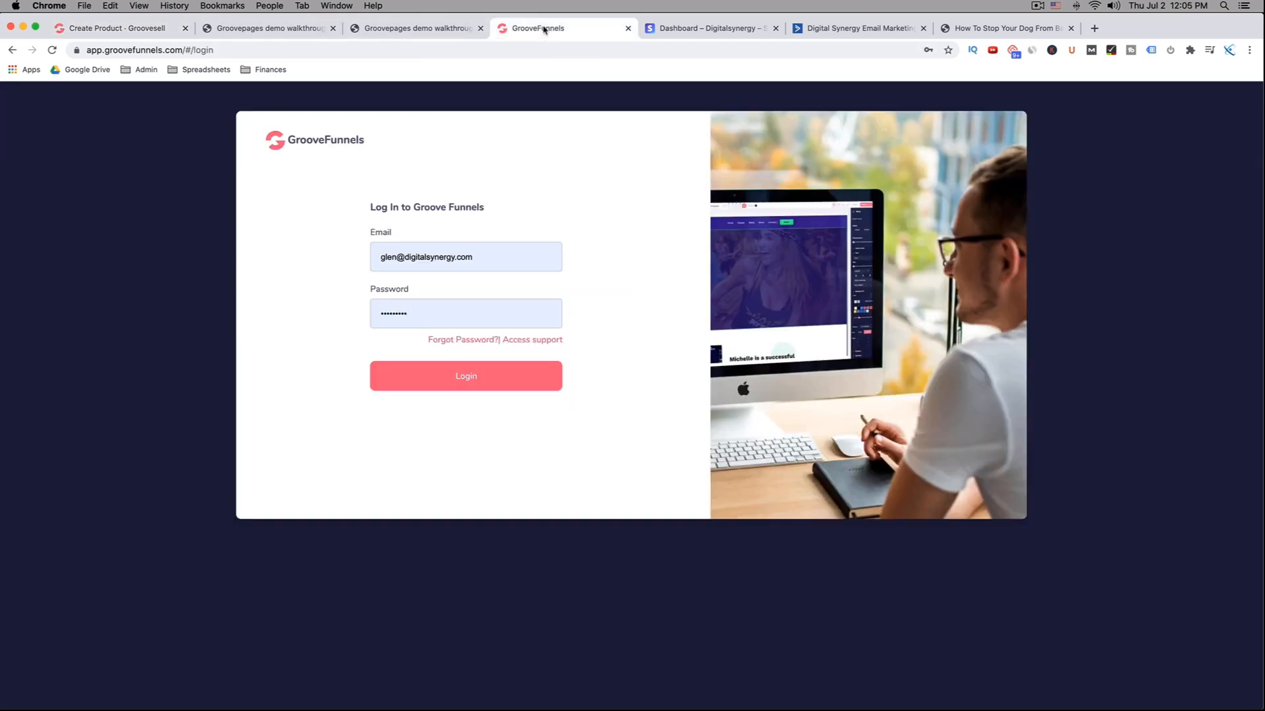
click(464, 379)
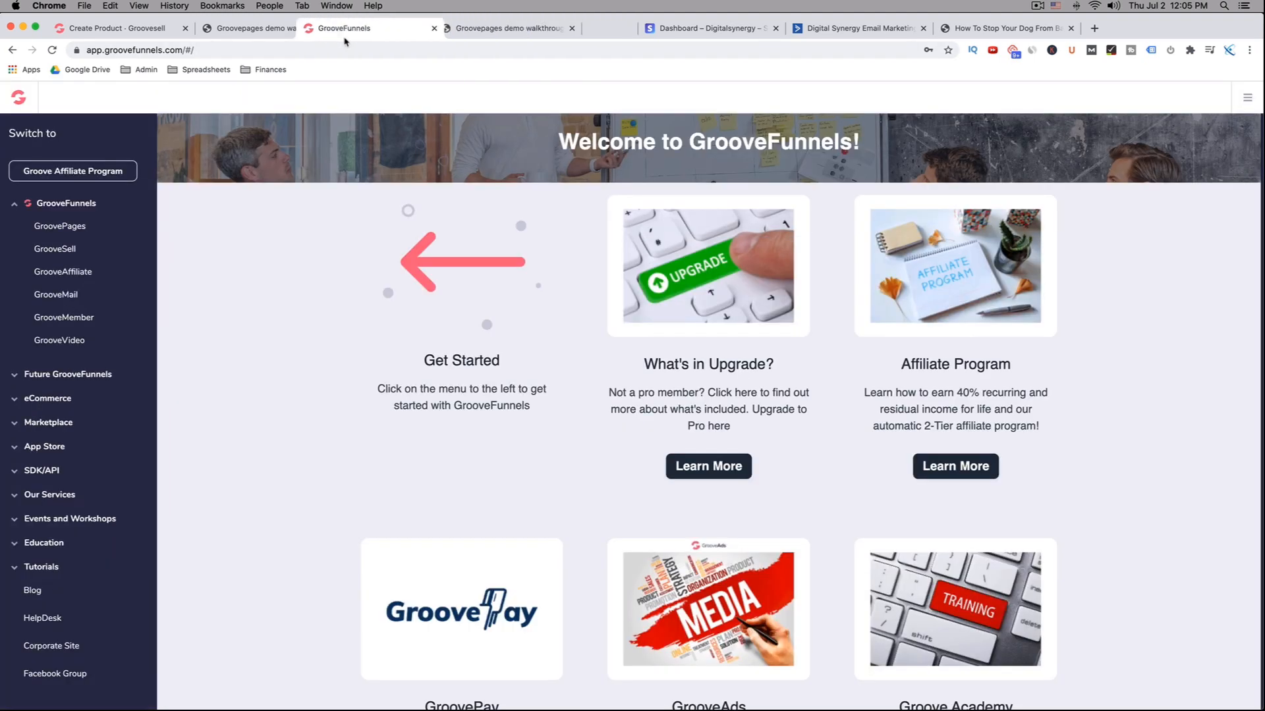
drag(575, 28, 296, 39)
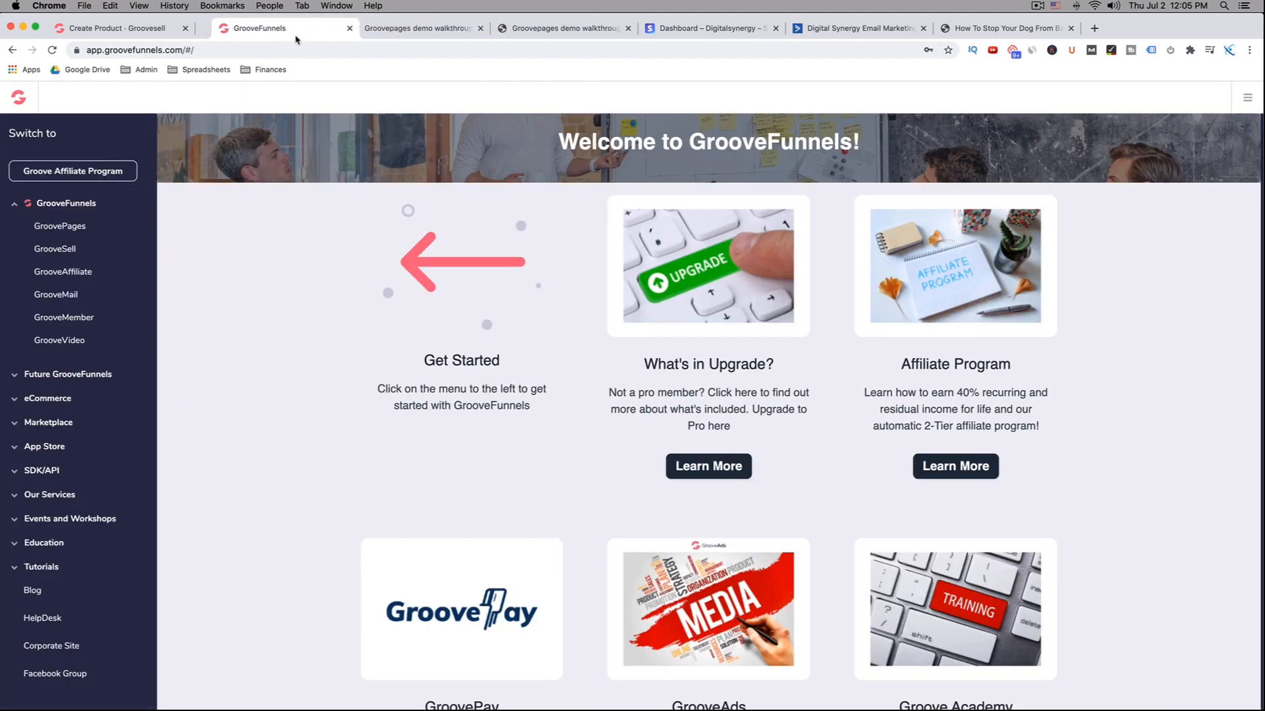
Step: Open the "Bark Collar Funnel Demo" site in the GroovePages editor and bring up its Collar Offer Demo page
click(67, 231)
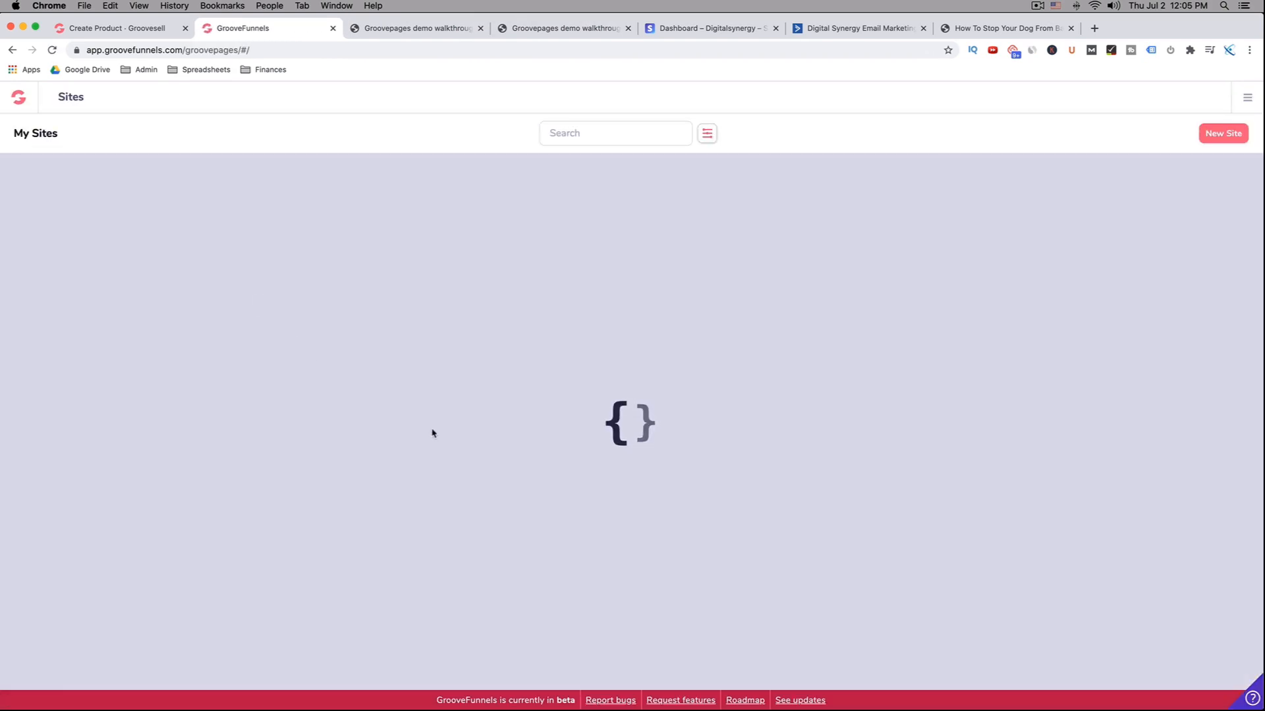
scroll(396, 455, down, 3)
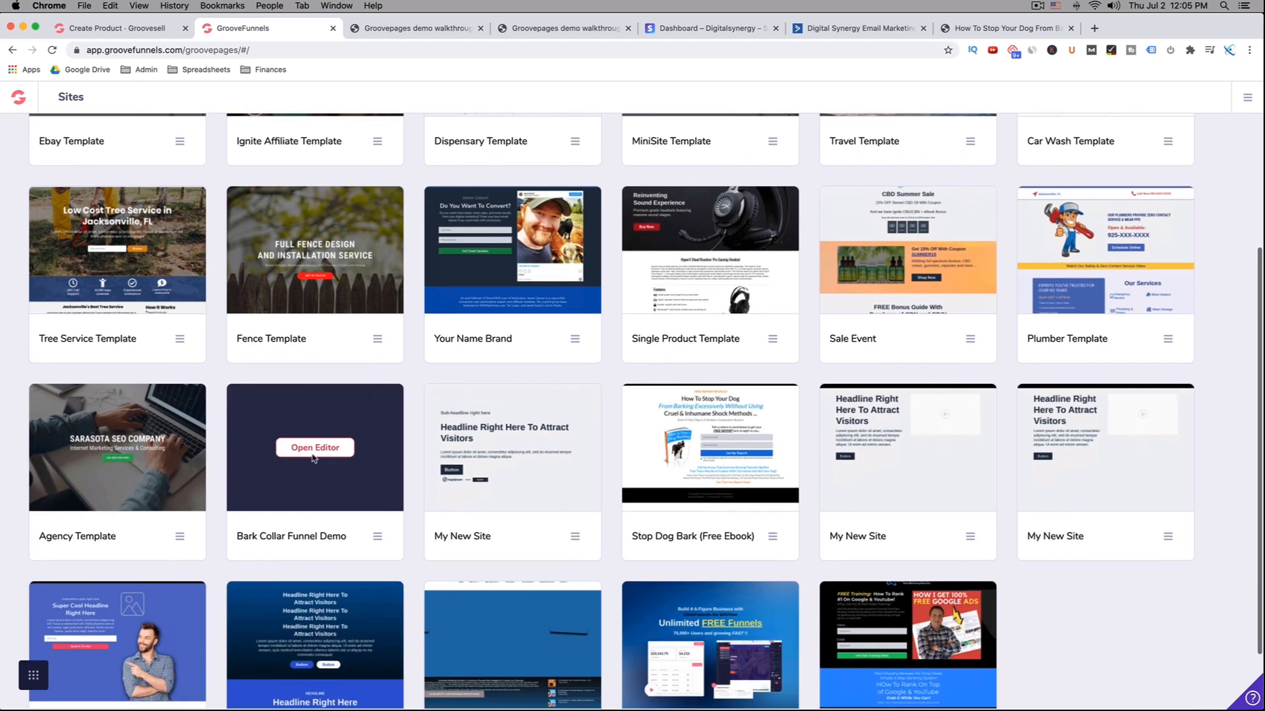
click(314, 452)
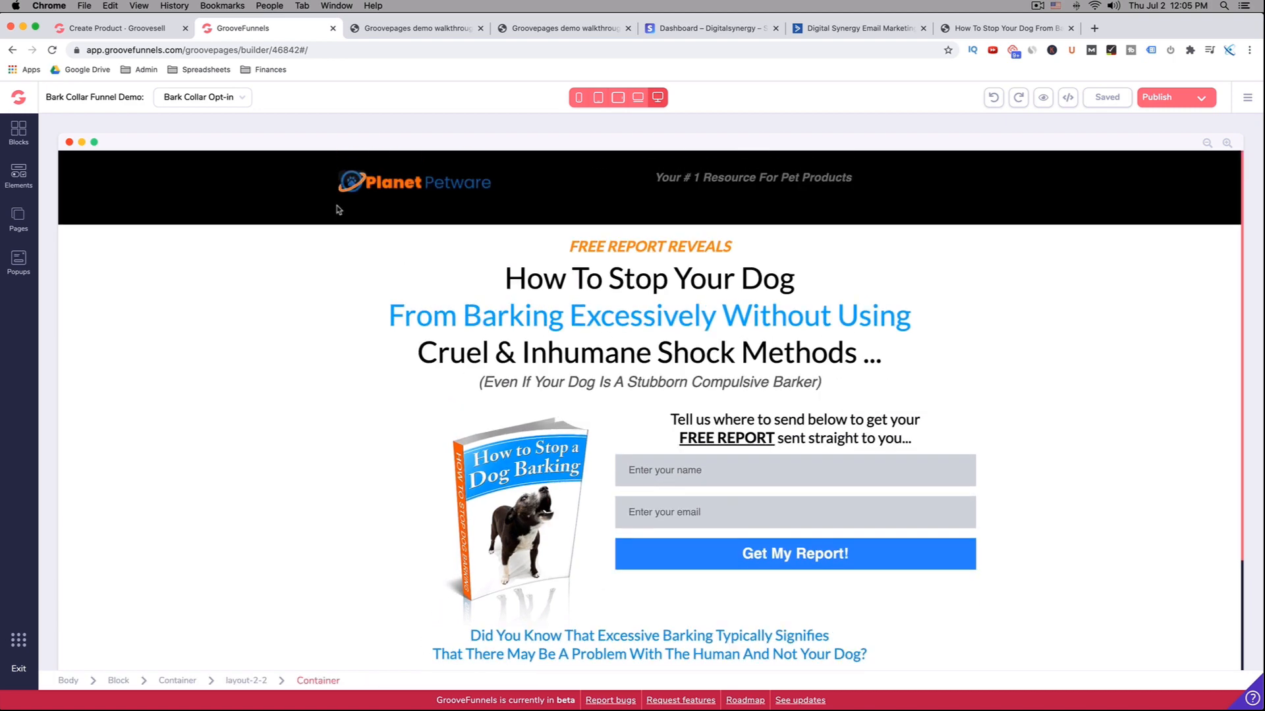
click(230, 98)
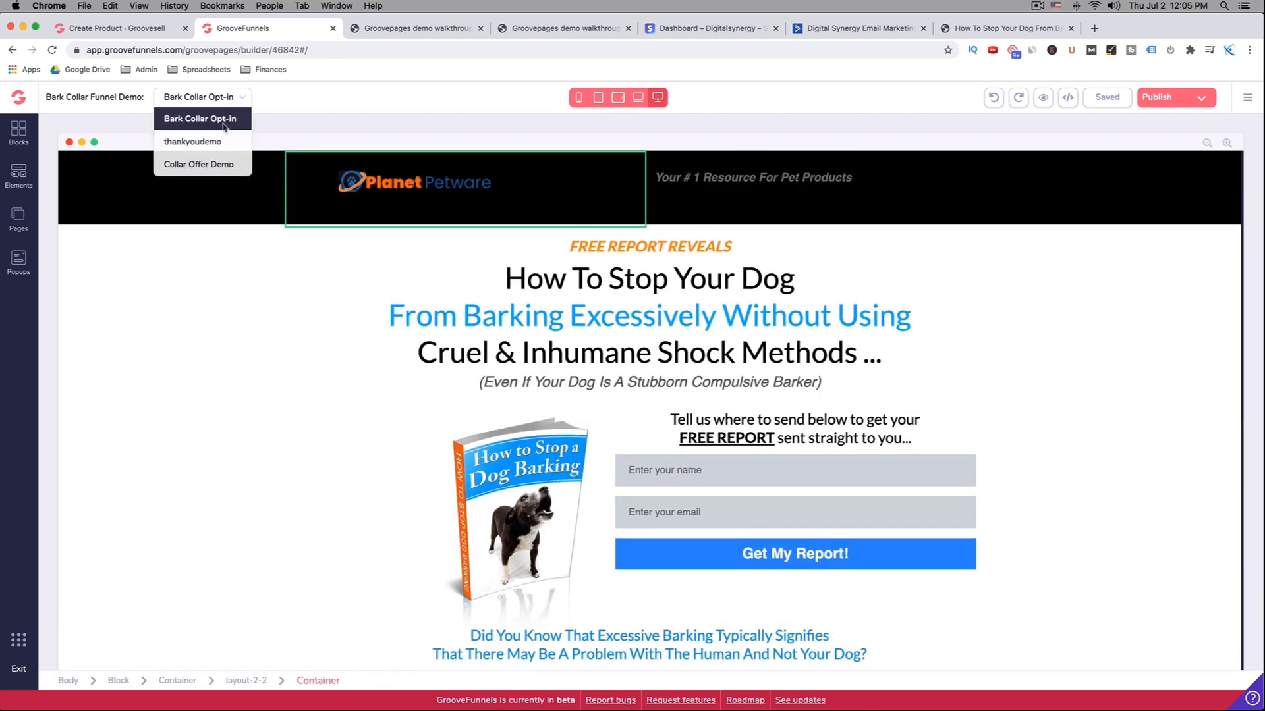
click(219, 166)
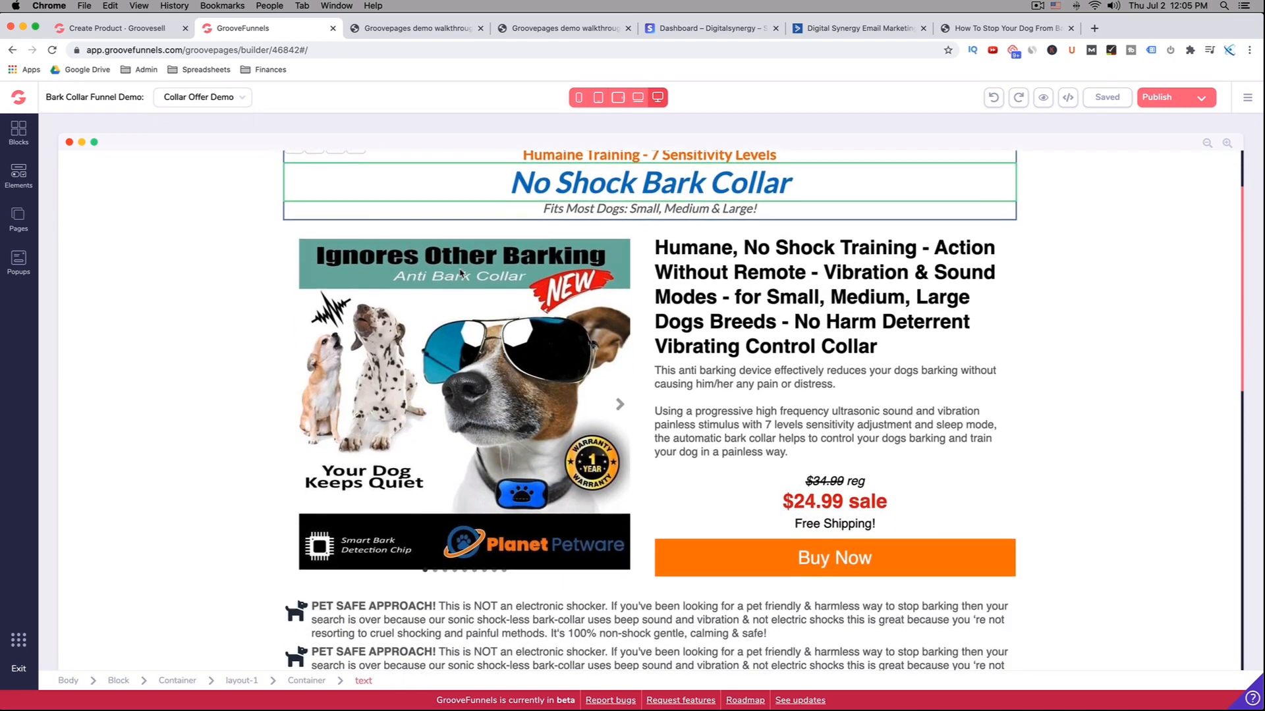
scroll(892, 494, down, 2)
scroll(855, 466, up, 5)
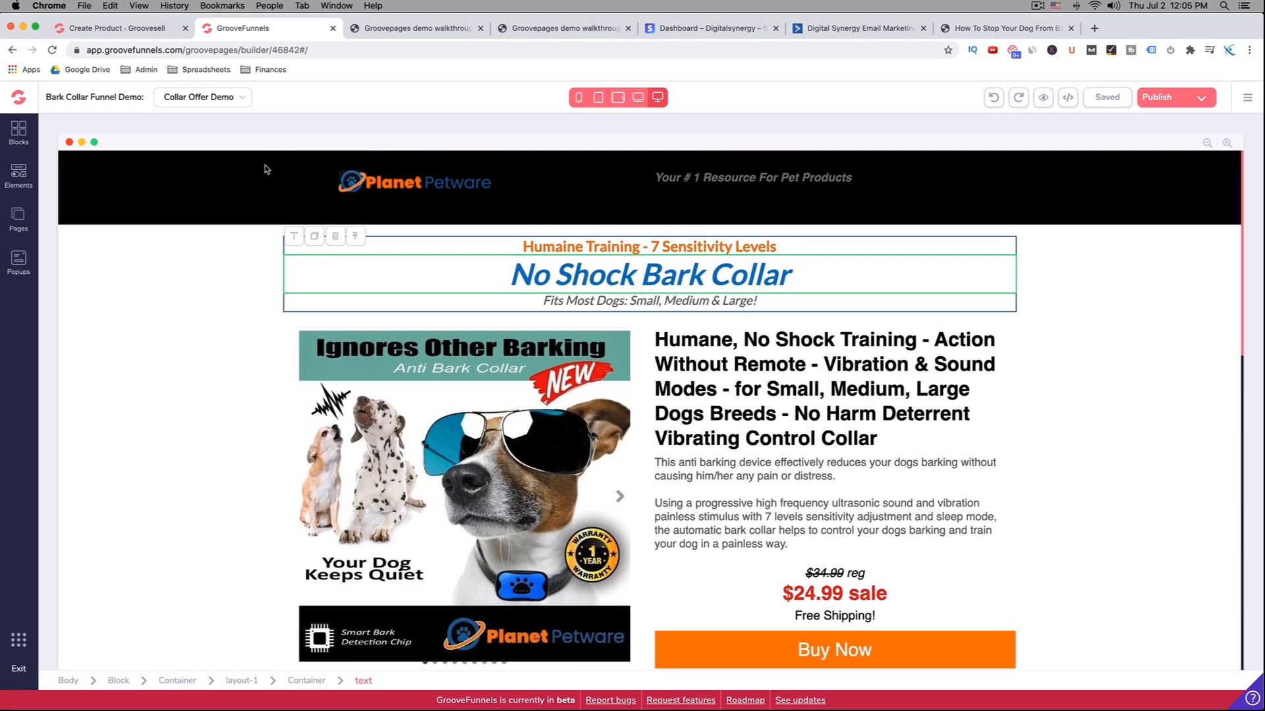
Step: In the Collar Offer Demo page settings, try to set the page URL to "collar sales demo"
click(18, 218)
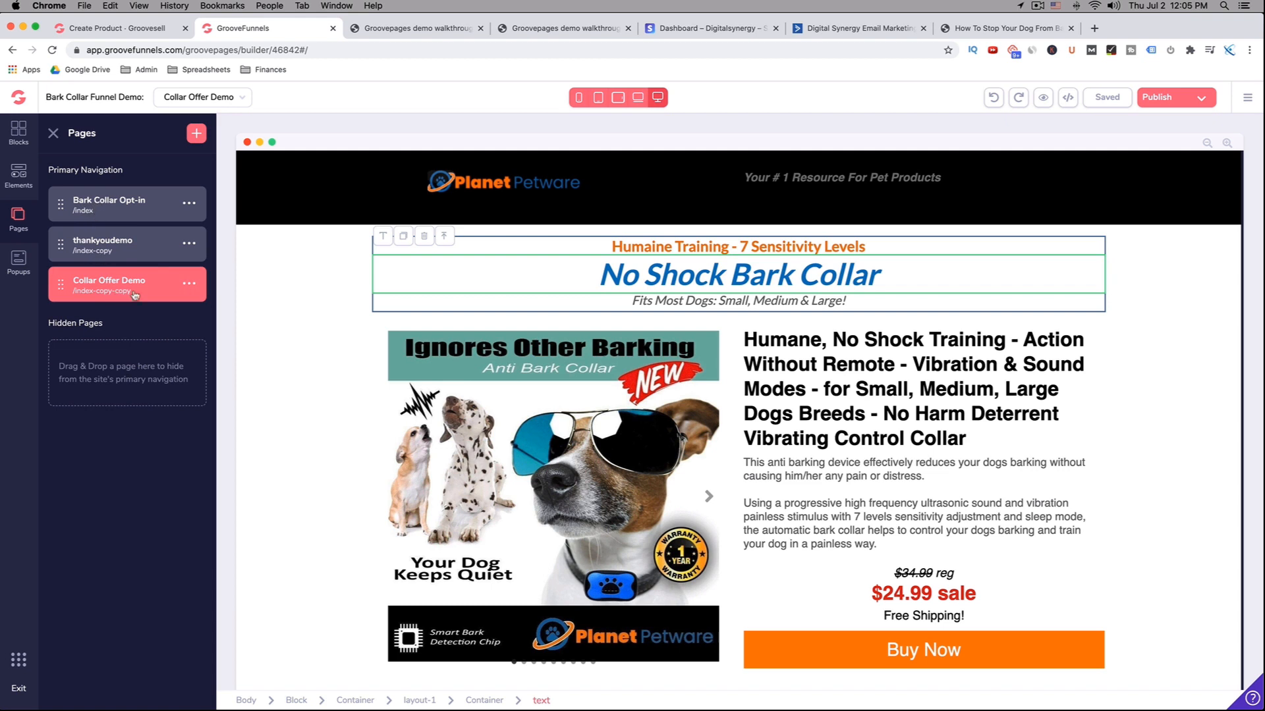
click(190, 285)
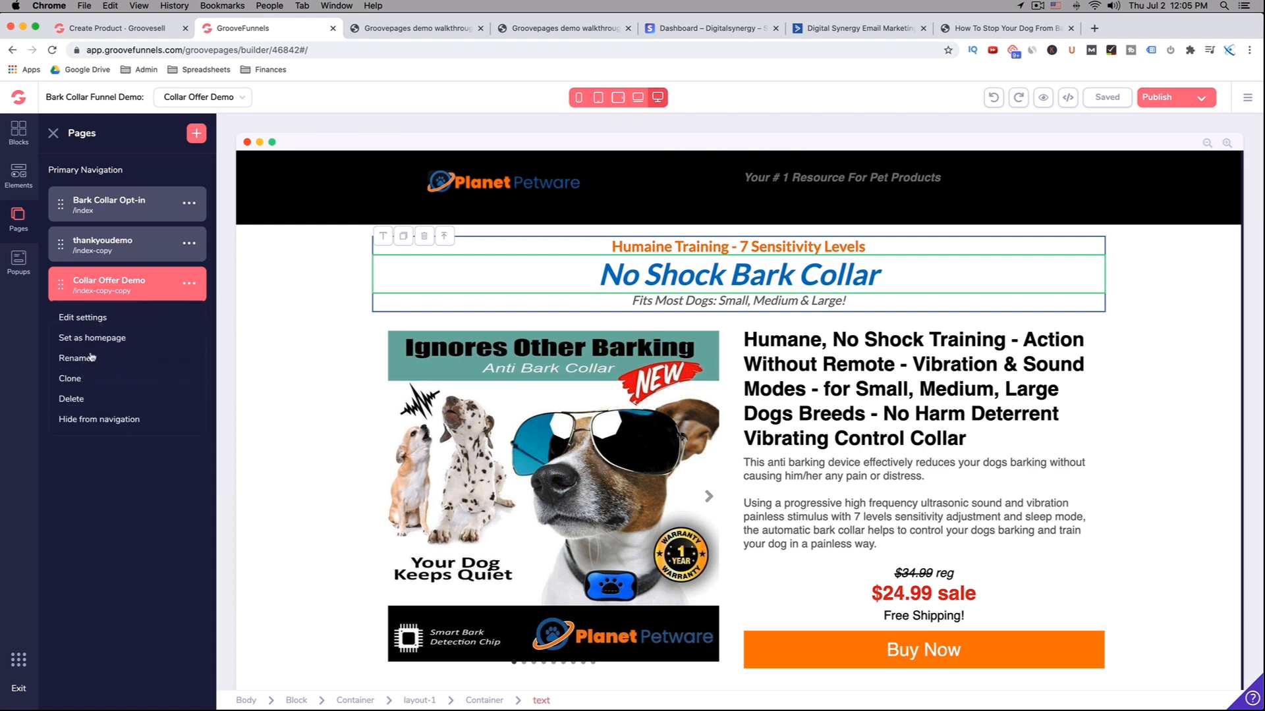
click(84, 317)
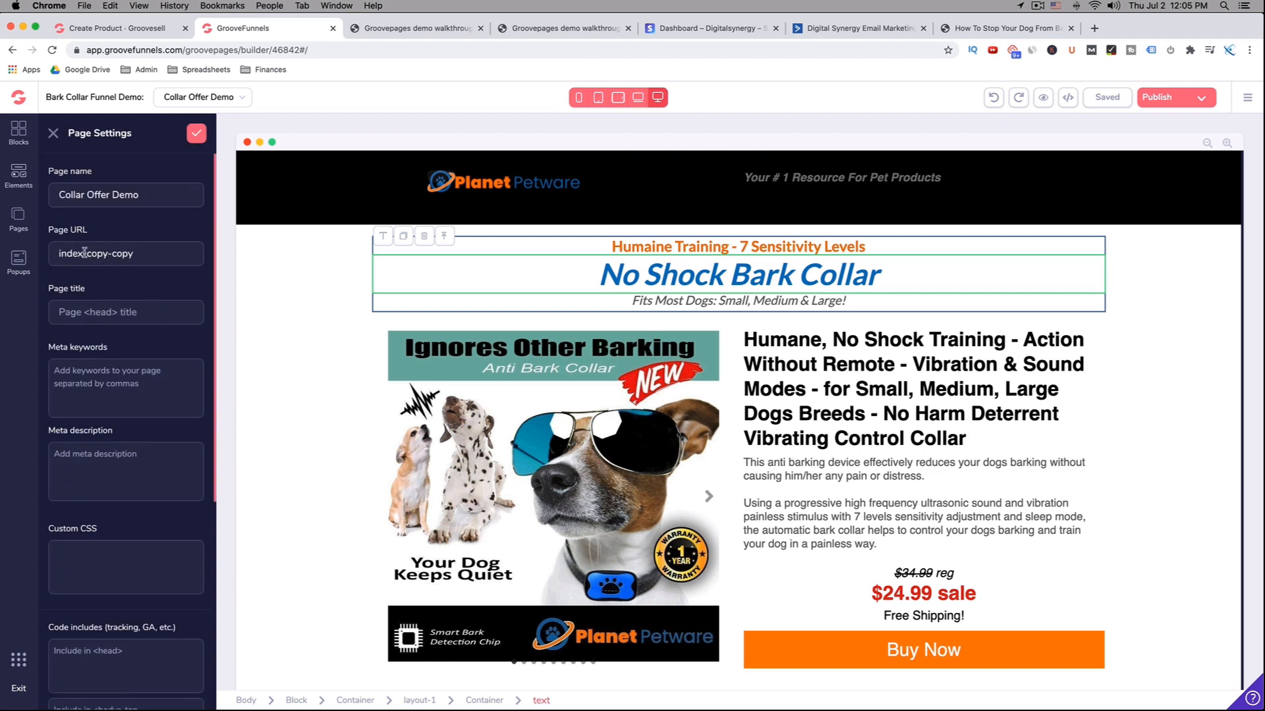
drag(61, 253, 147, 254)
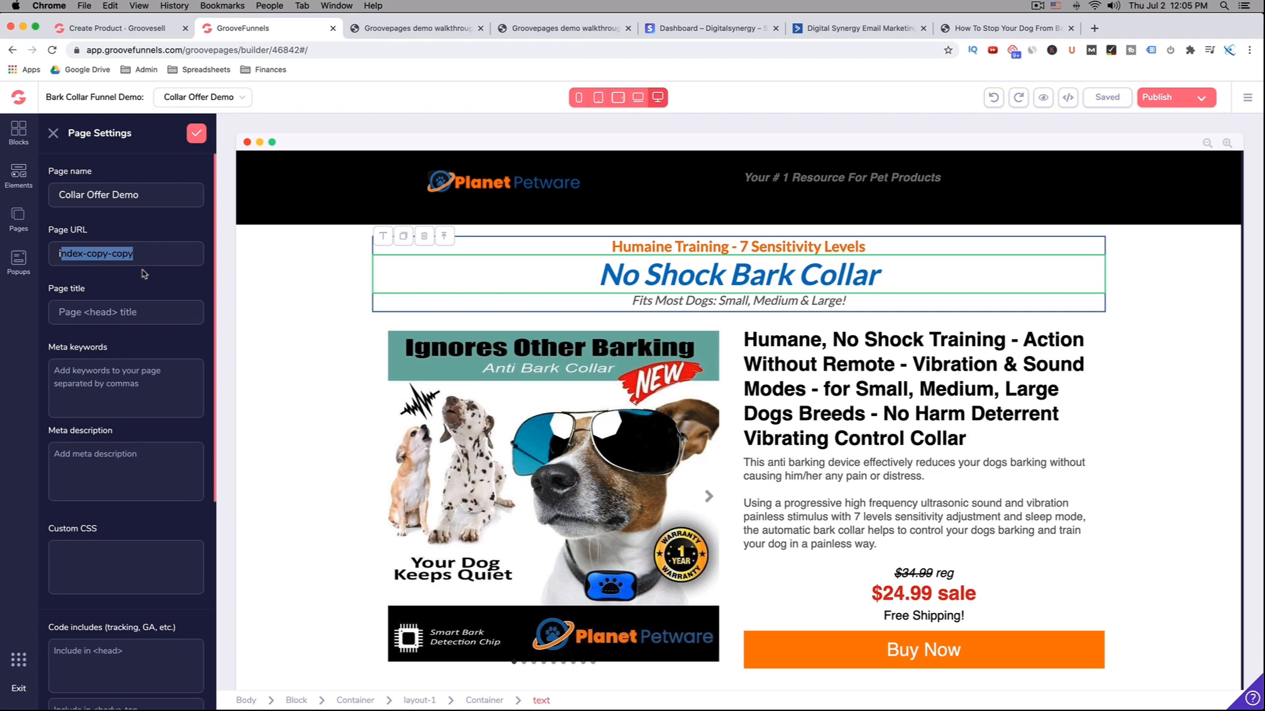
click(132, 255)
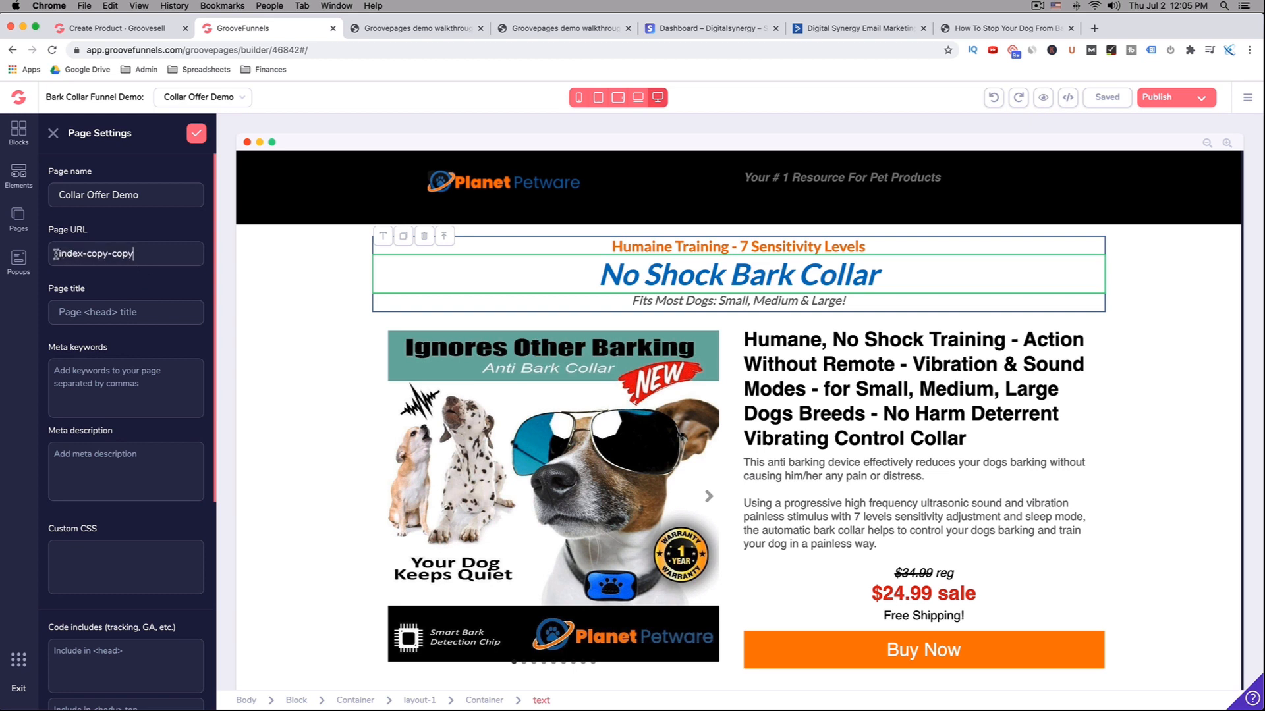
drag(55, 254, 158, 256)
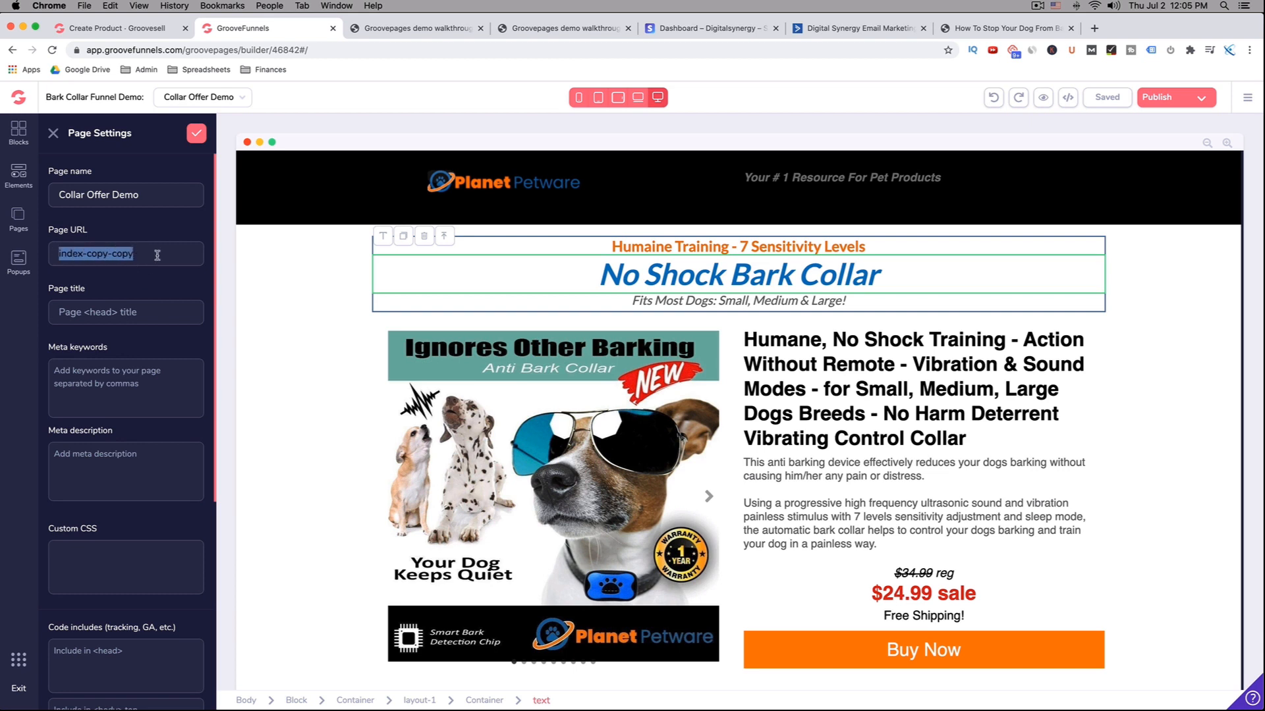
text(sa)
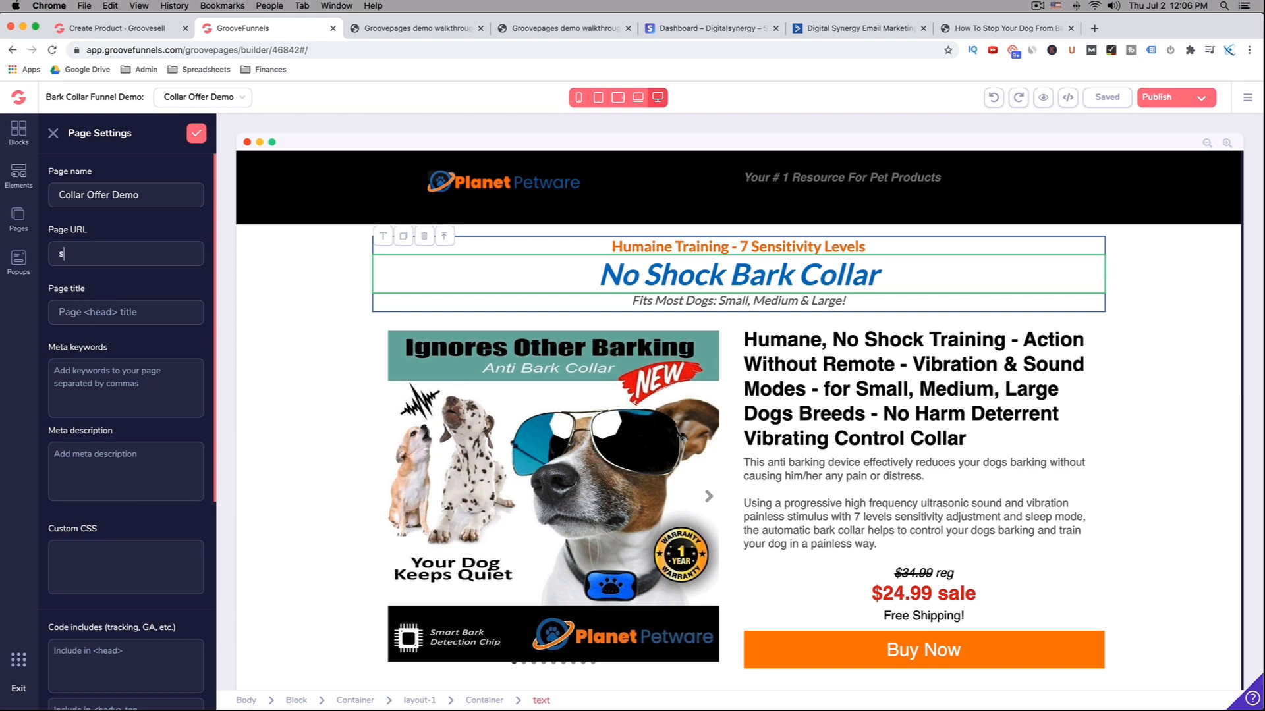
key(BackSpace)
text(collar sales demo)
click(193, 140)
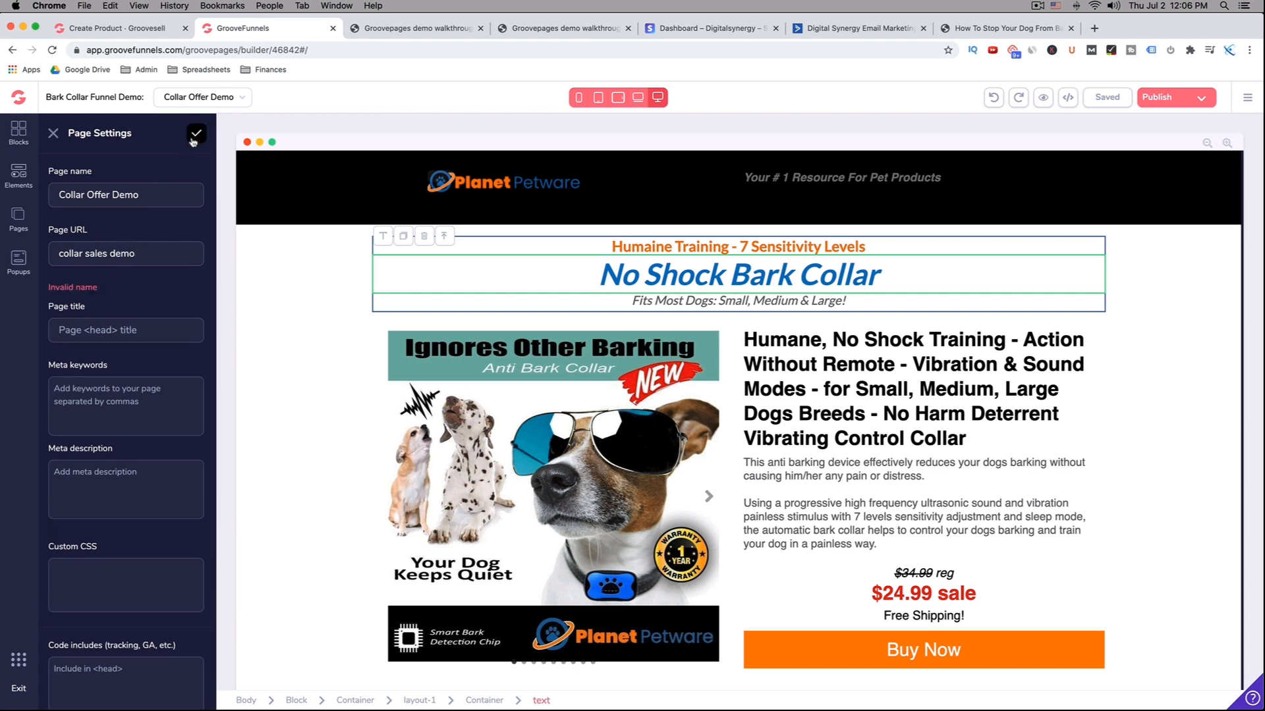
Step: Remove the spaces so the page URL reads "collarsalesdemo", and apply the page settings
key(BackSpace)
click(108, 255)
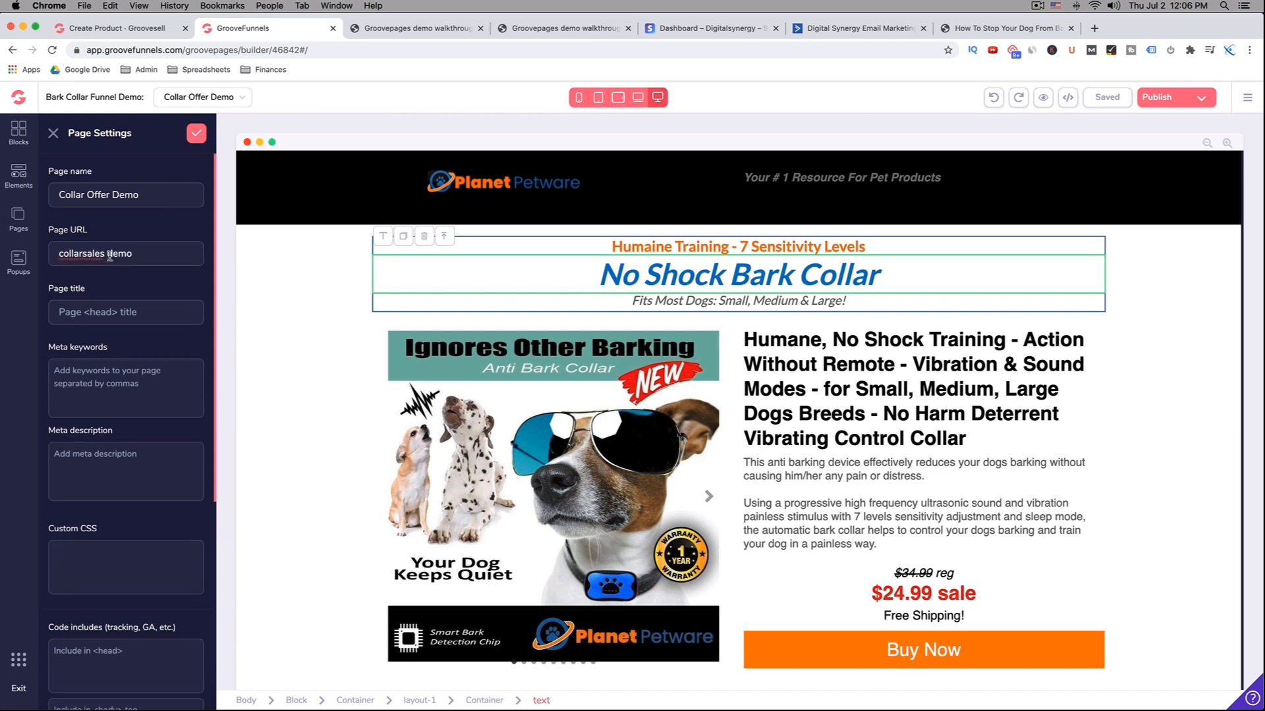
key(BackSpace)
click(196, 133)
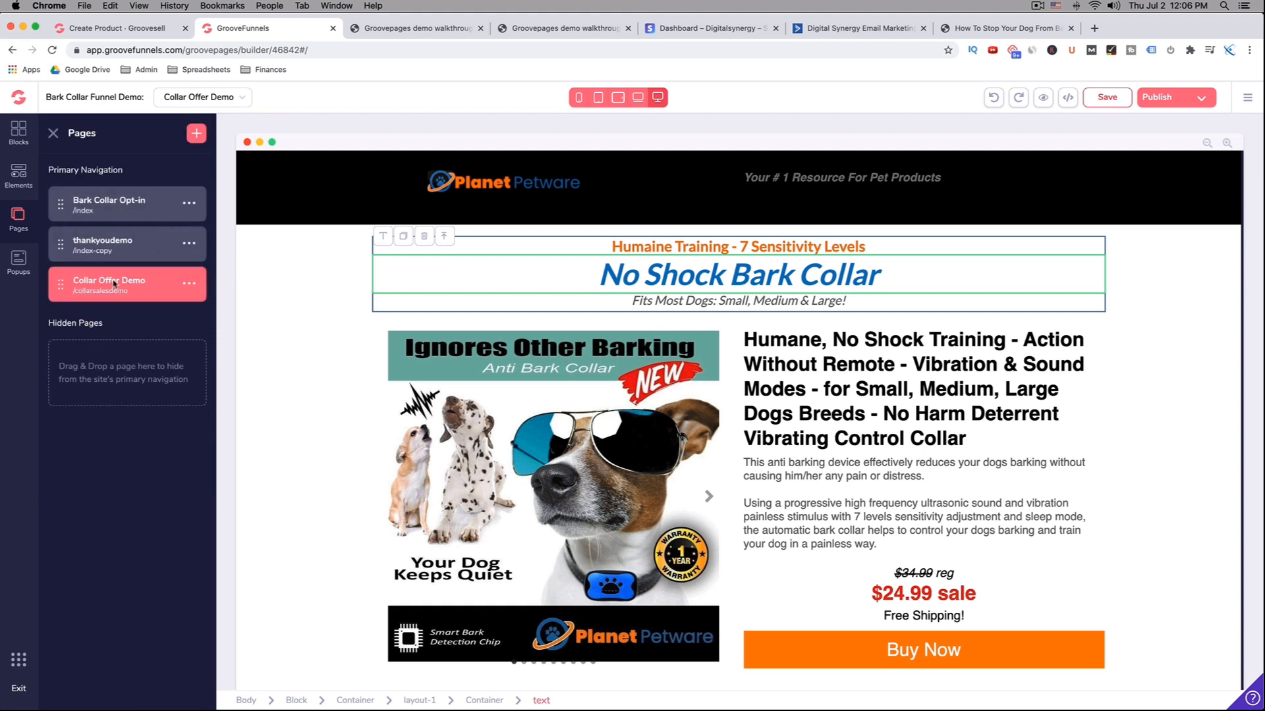
Step: Rename the Collar Offer Demo page as "Collar Sales Demo"
click(189, 283)
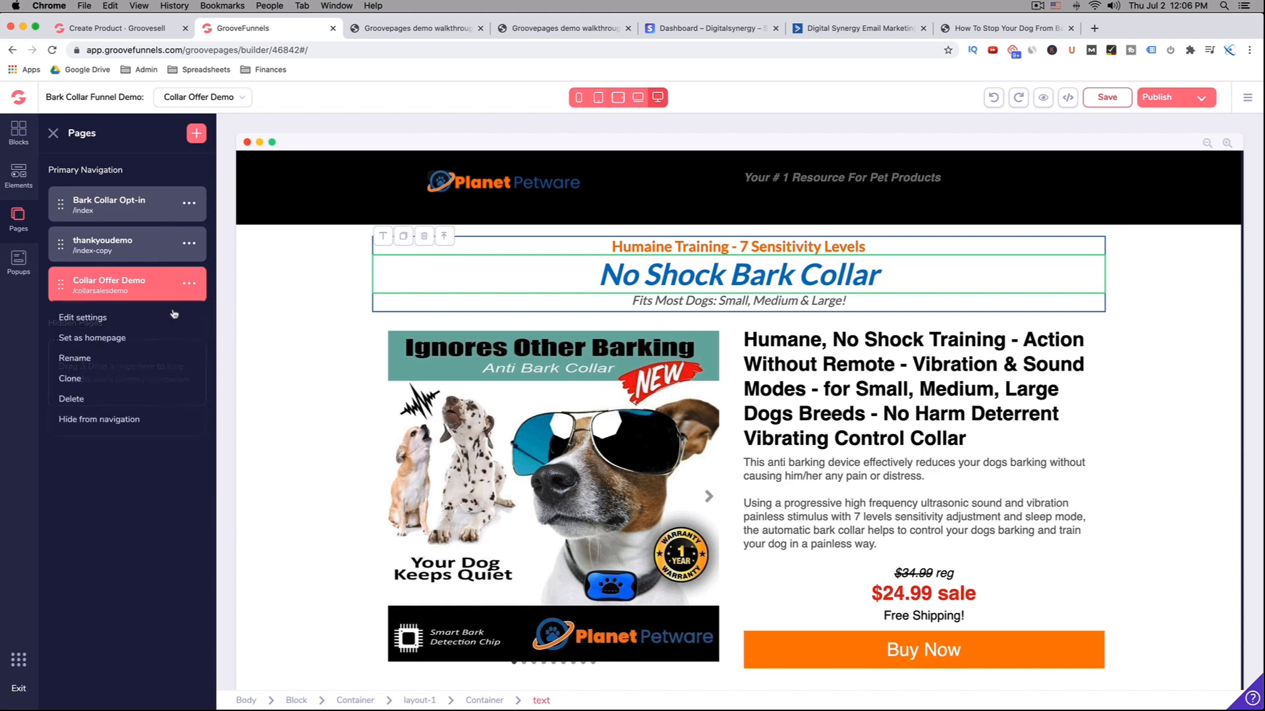
click(87, 358)
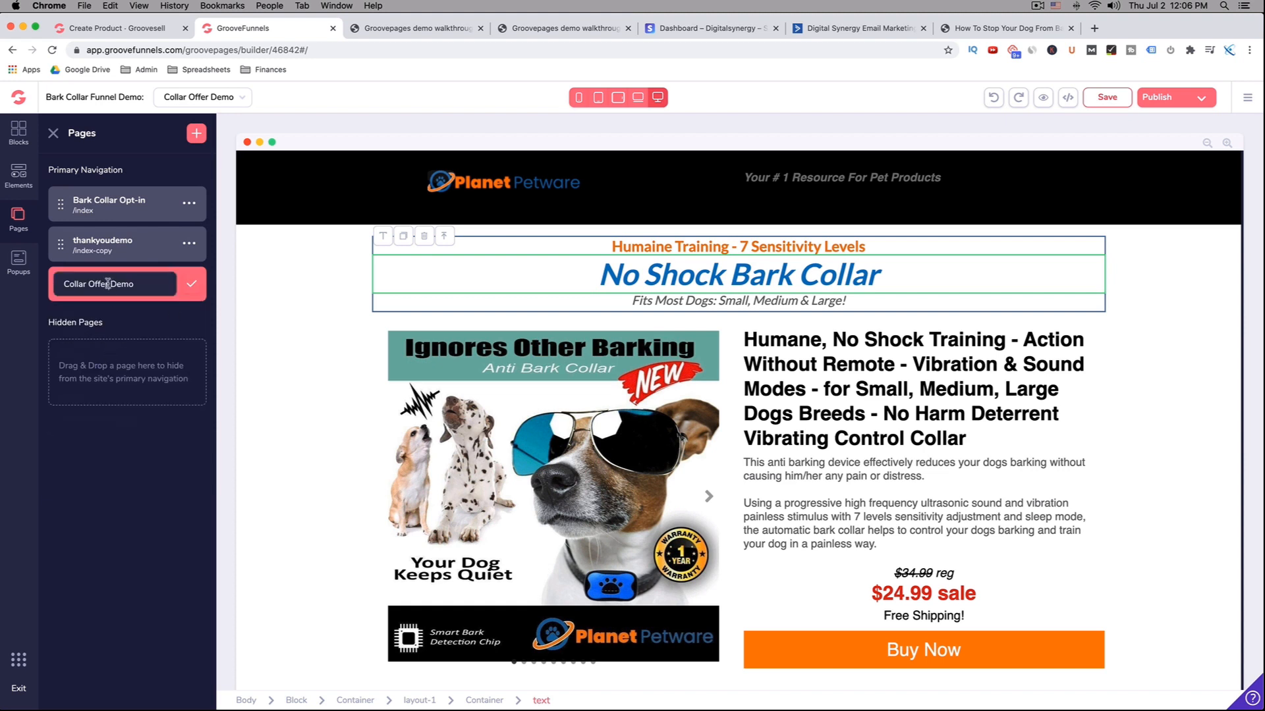
mouse_move(89, 285)
mouse_down()
mouse_move(106, 284)
mouse_move(95, 283)
mouse_up()
key(BackSpace)
key(BackSpace)
key(BackSpace)
key(BackSpace)
key(BackSpace)
text(Sales)
click(189, 290)
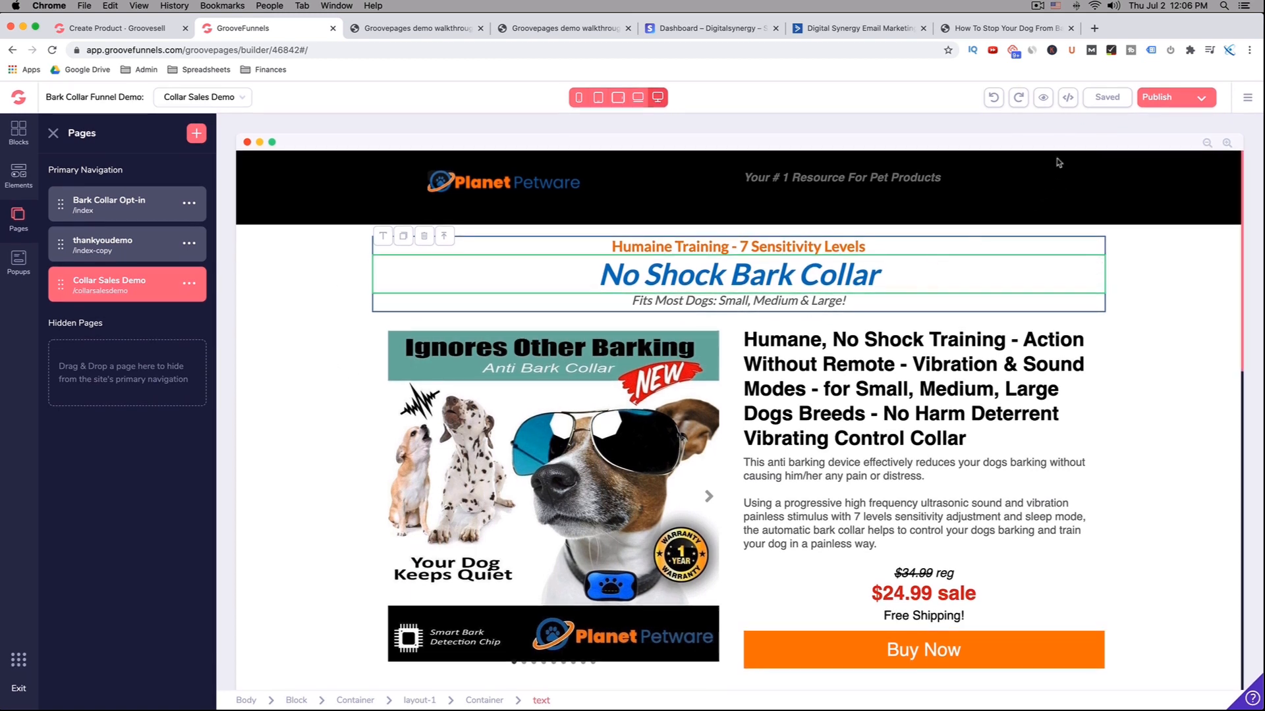
Step: Publish the Bark Collar Funnel Demo site on GroovePages hosting under the name "planetpetware"
click(1201, 100)
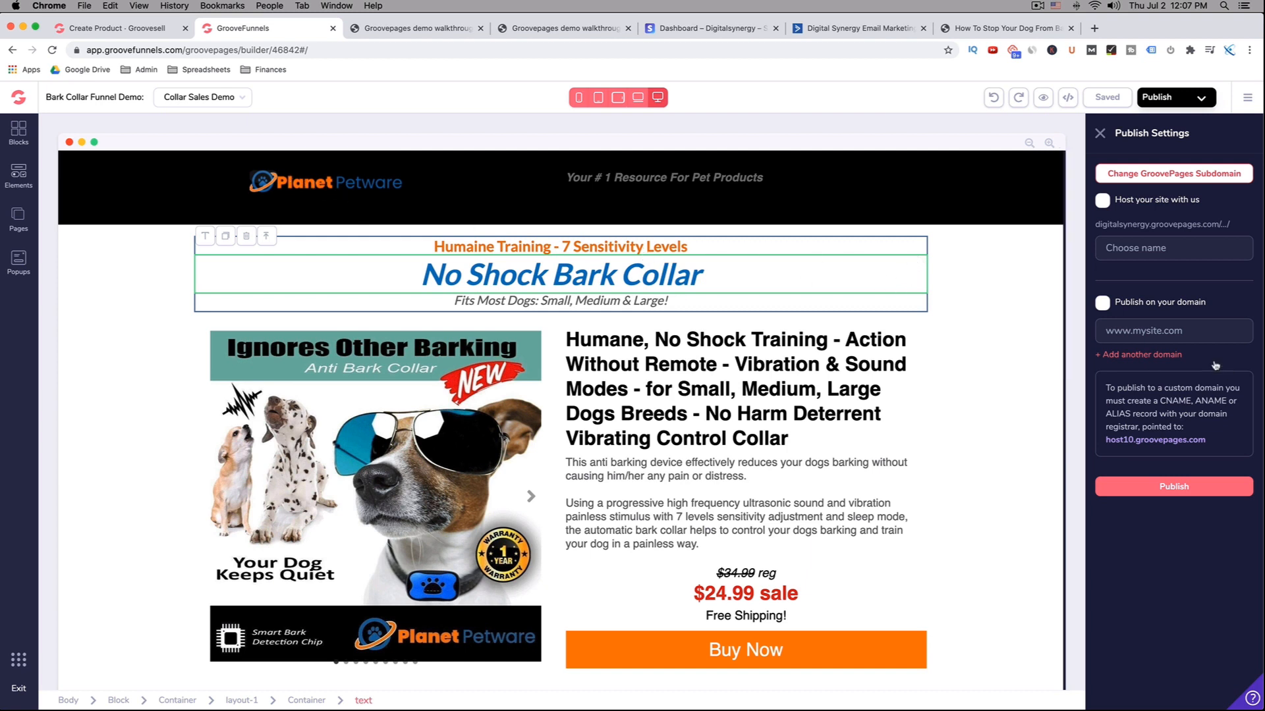
click(1102, 201)
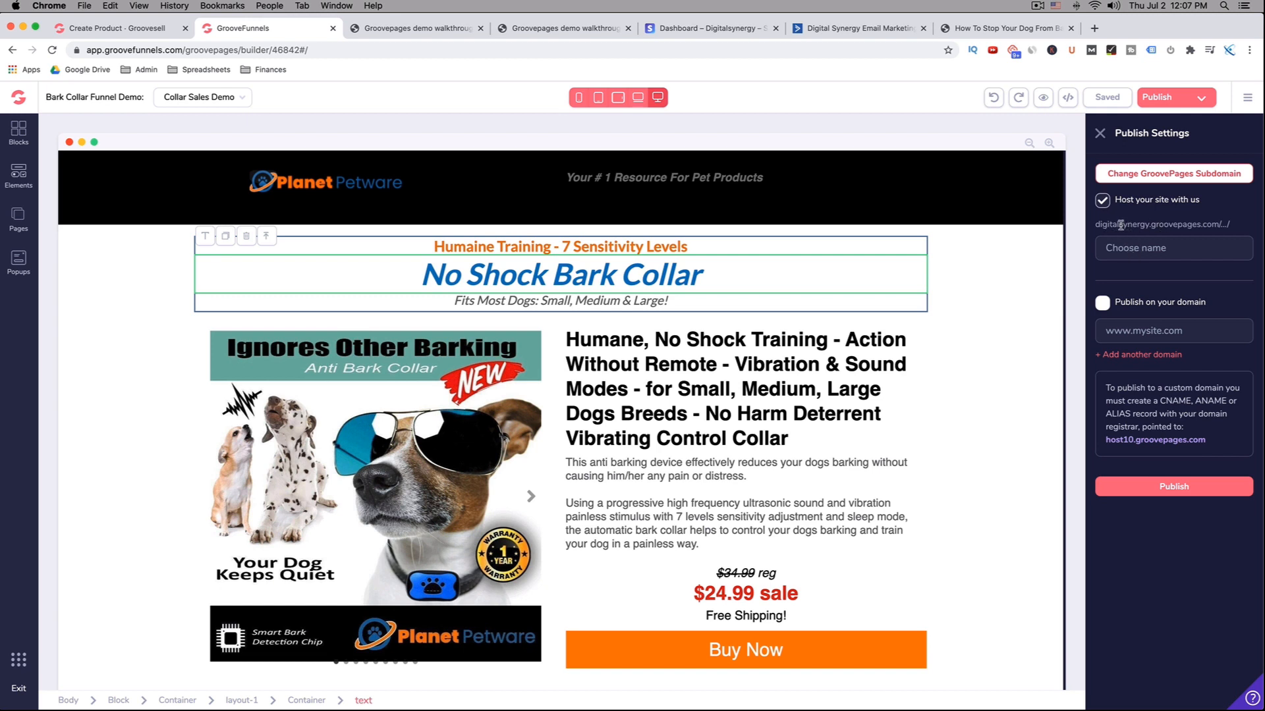
click(1144, 255)
text(planetpetware)
click(1184, 496)
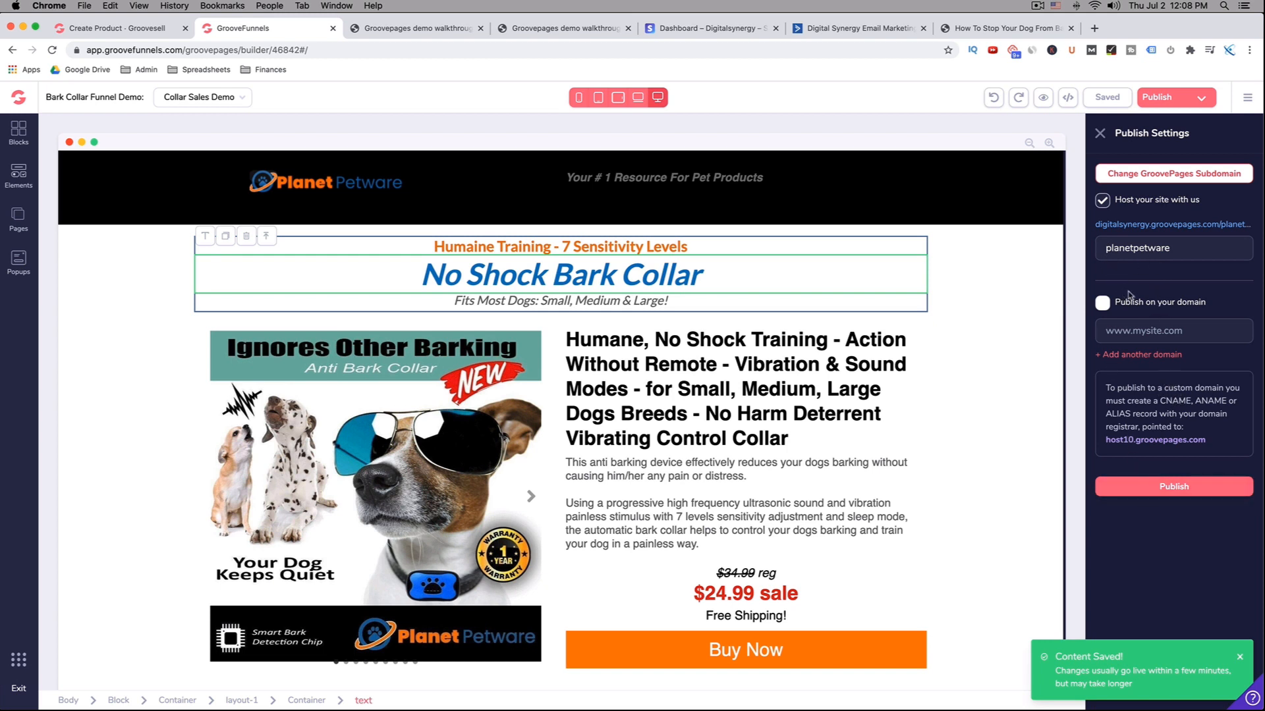
Step: Copy the published site's link and try to open it in a new browser tab with "collarsales/" appended to the address
right_click(1166, 226)
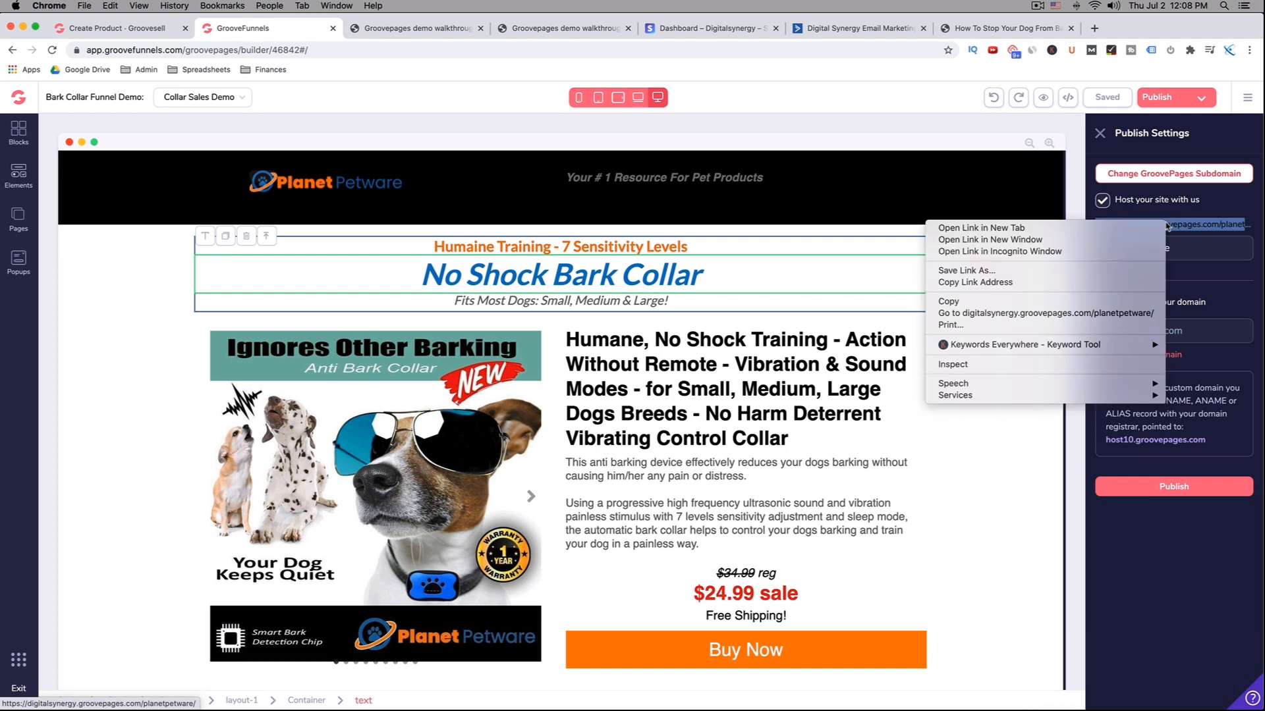
click(1028, 283)
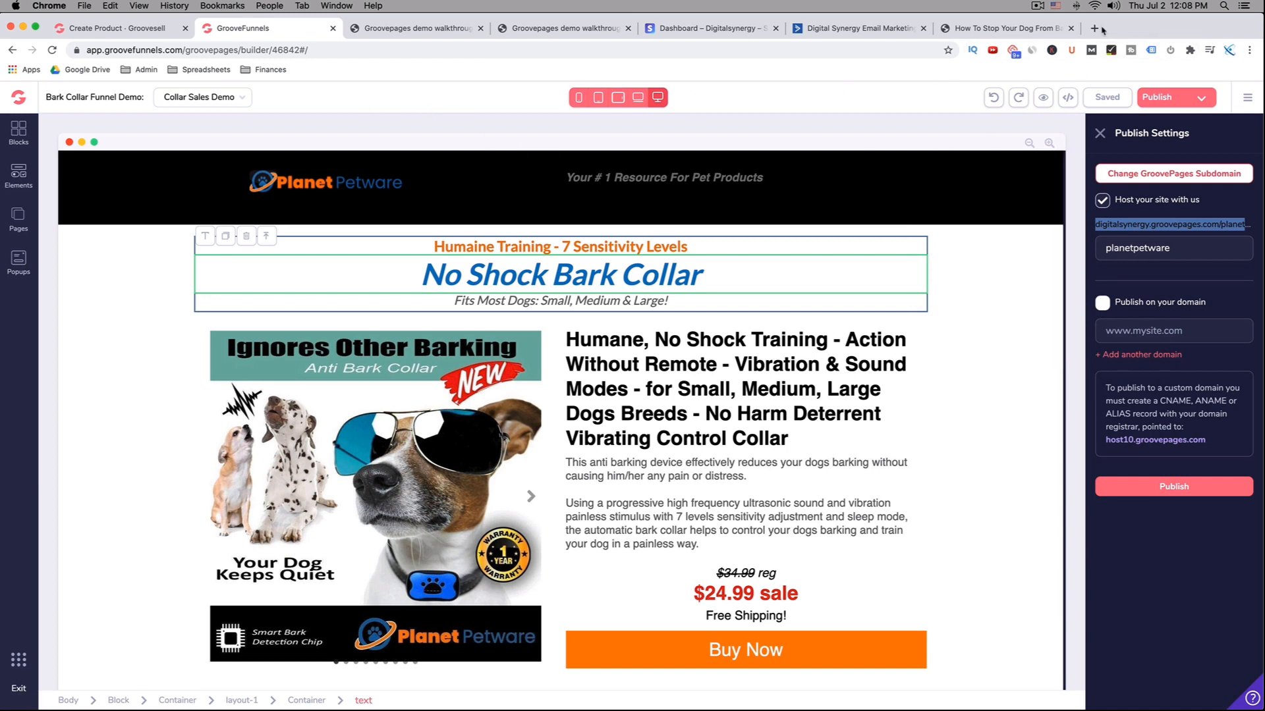
click(1094, 29)
key(super+v)
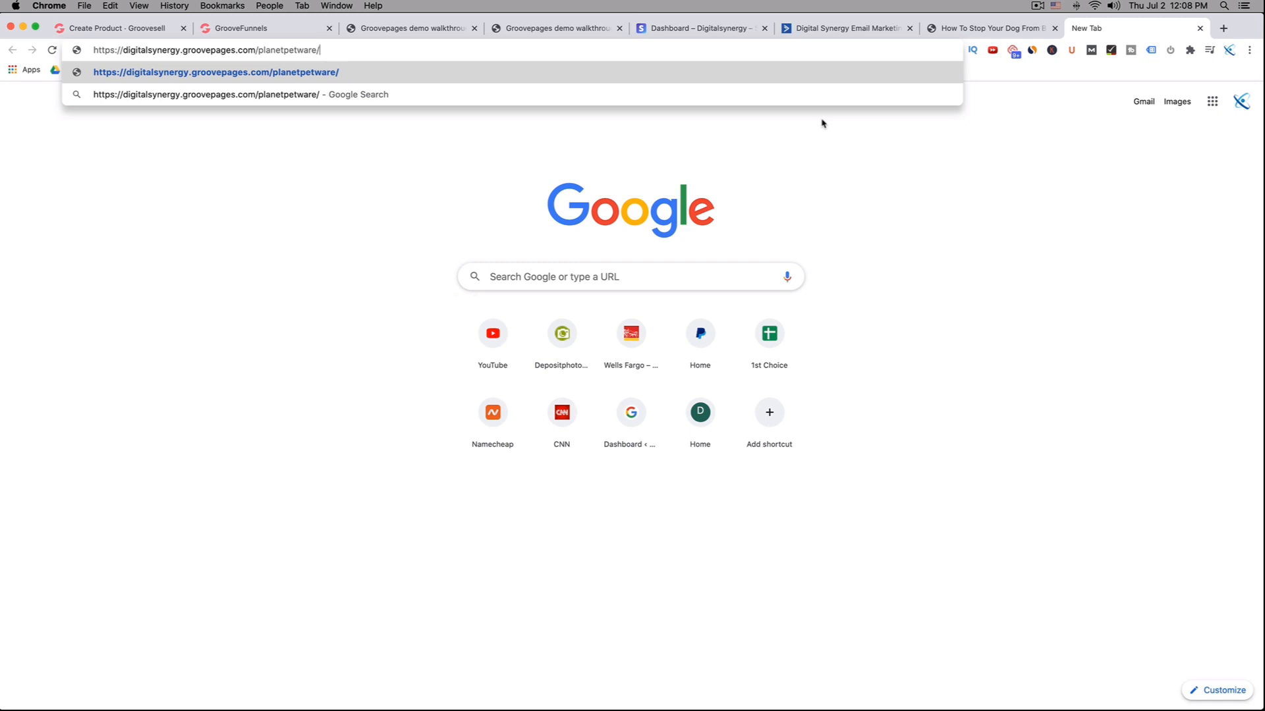
text(collarsales)
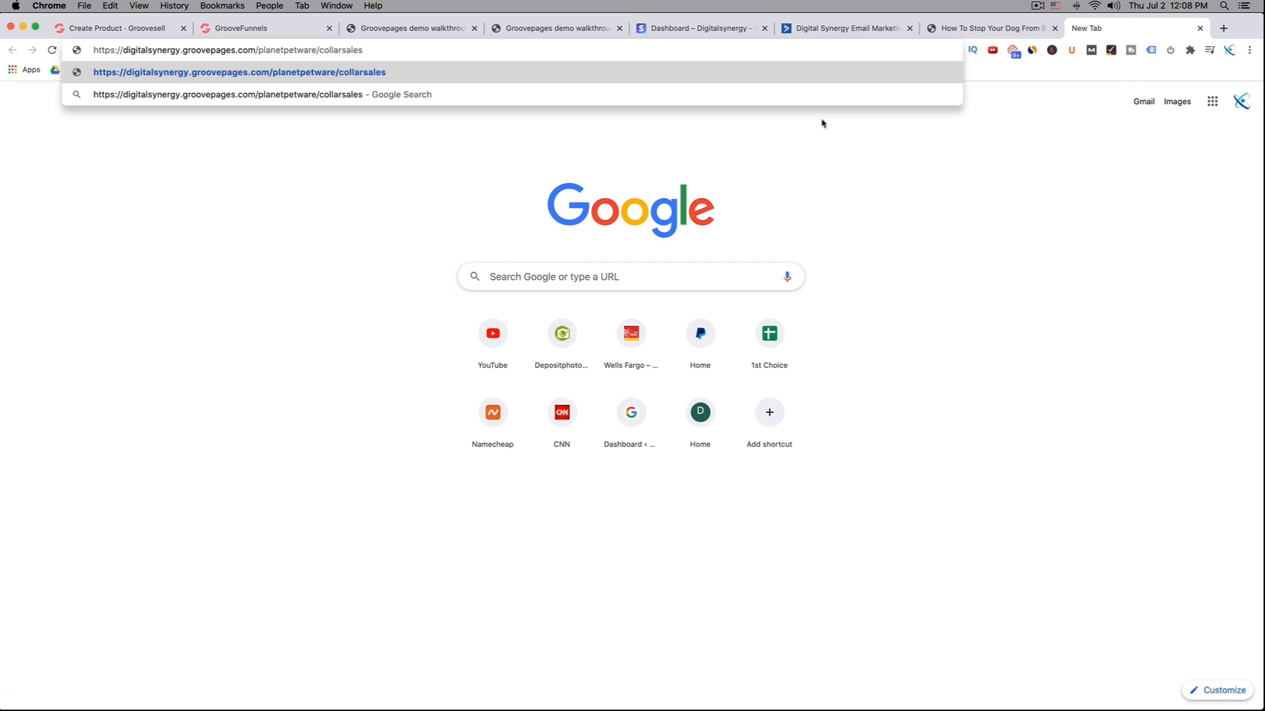
text(/)
key(Return)
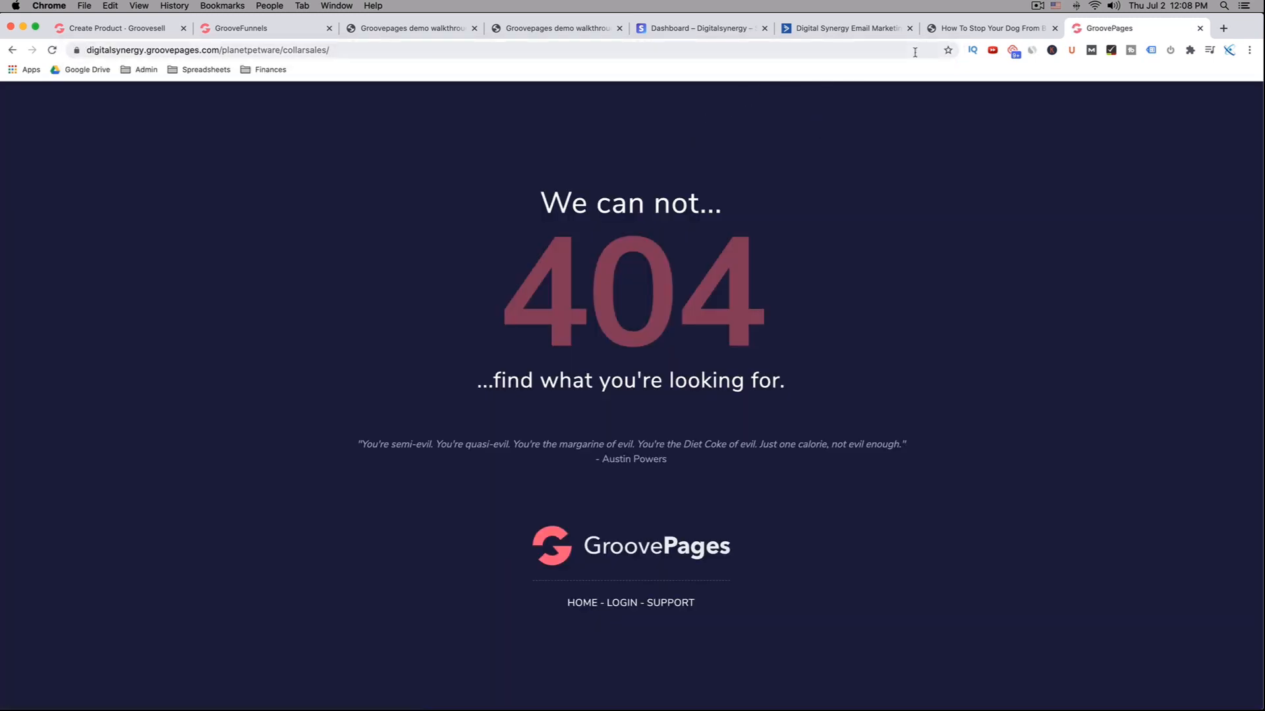
Step: Check the sales page's URL in the editor's page list, and load the live page at digitalsynergy.groovepages.com/planetpetware/collarsalesdemo
click(300, 29)
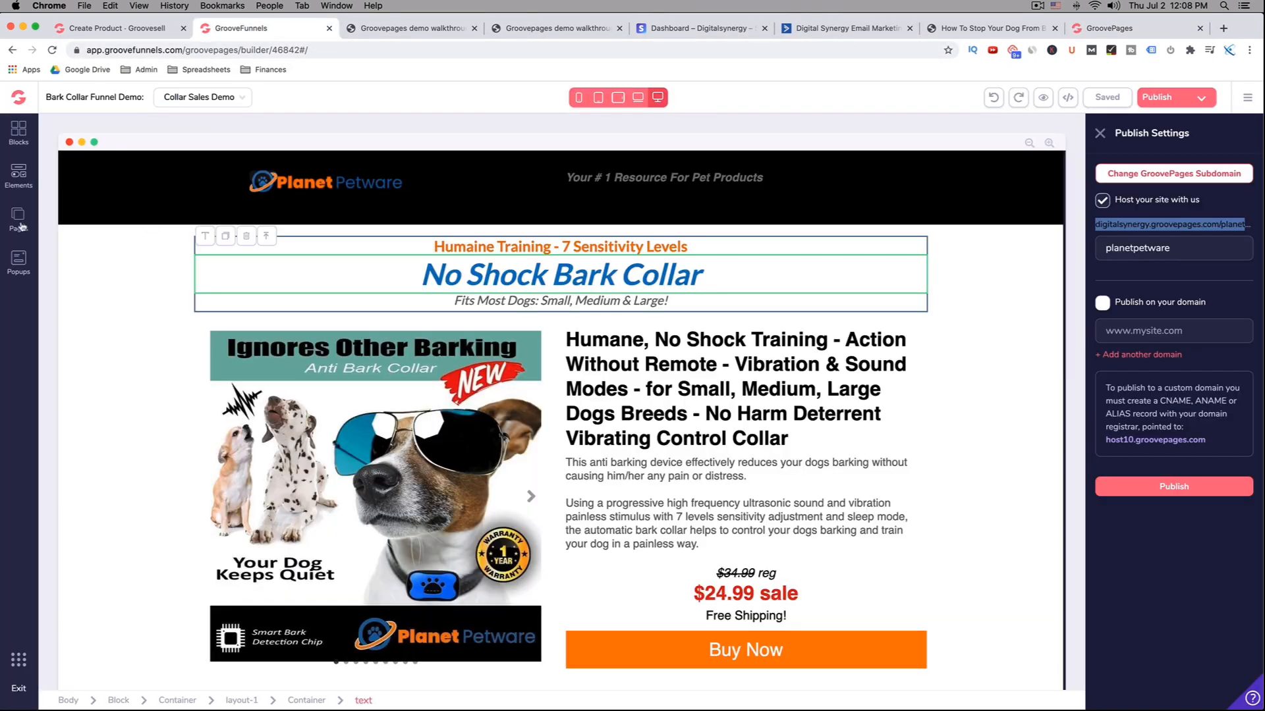
click(18, 223)
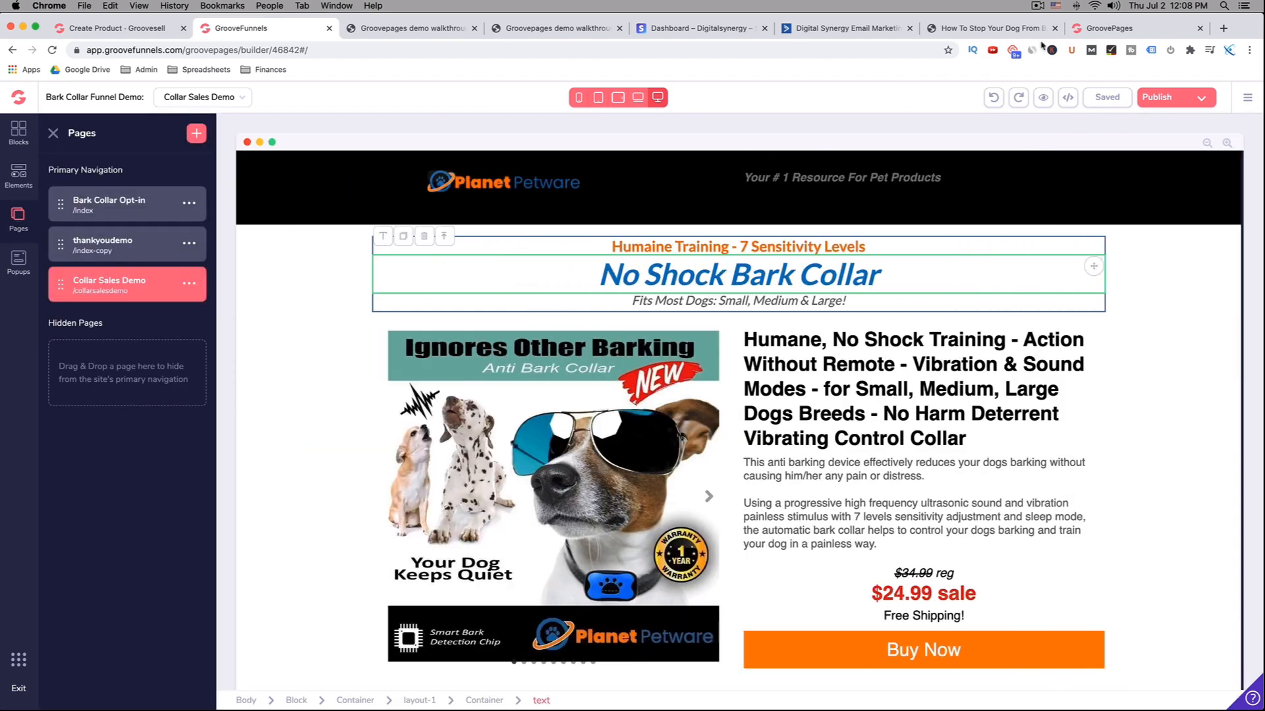
click(1107, 27)
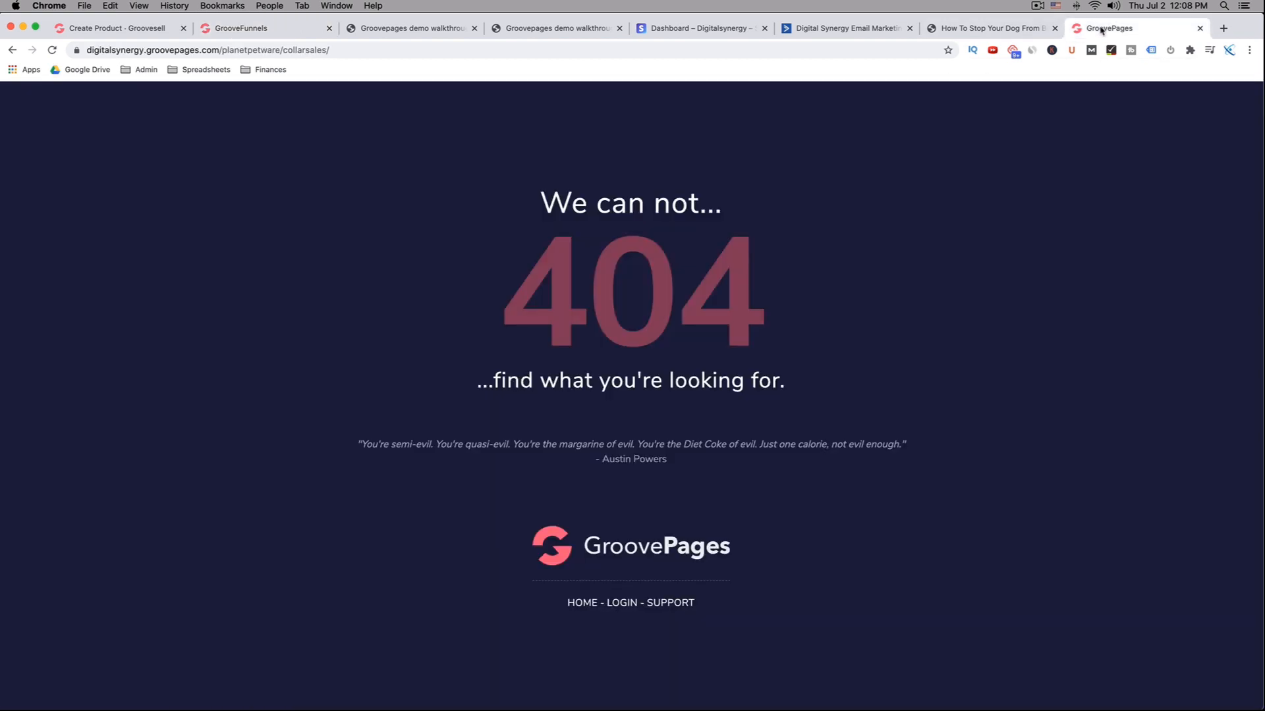
click(328, 50)
key(Right)
text(demo)
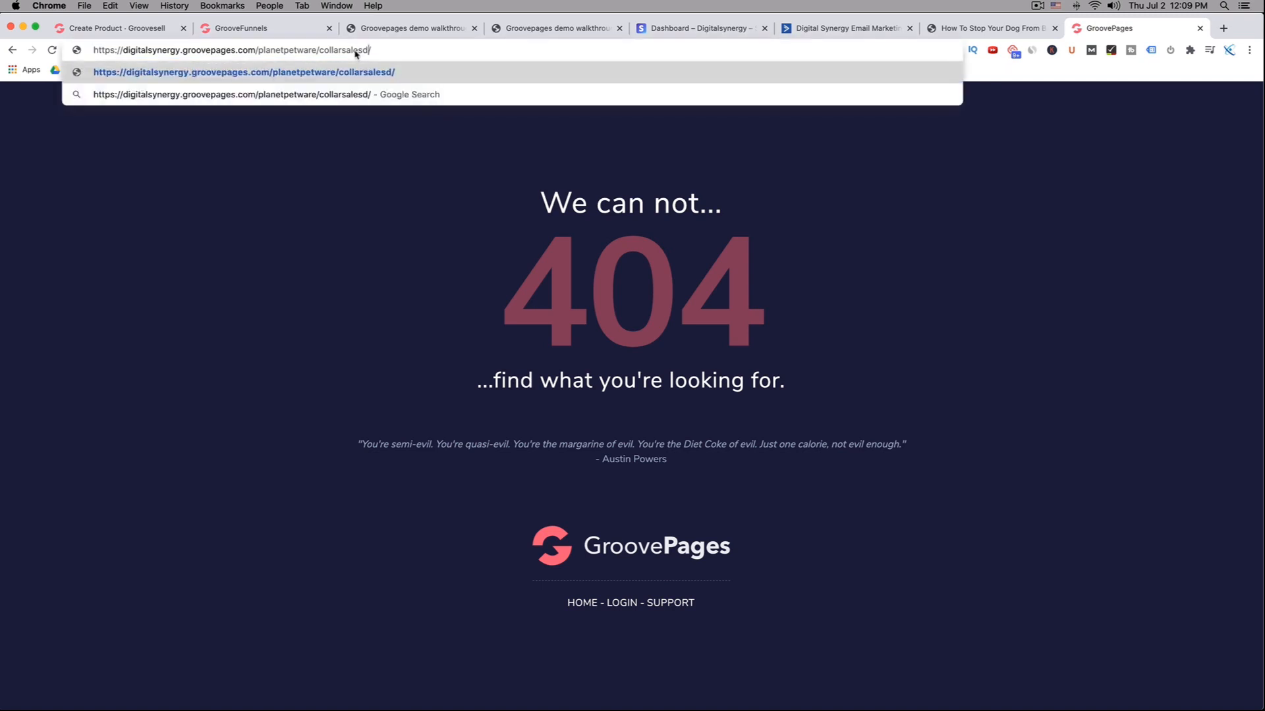
key(Return)
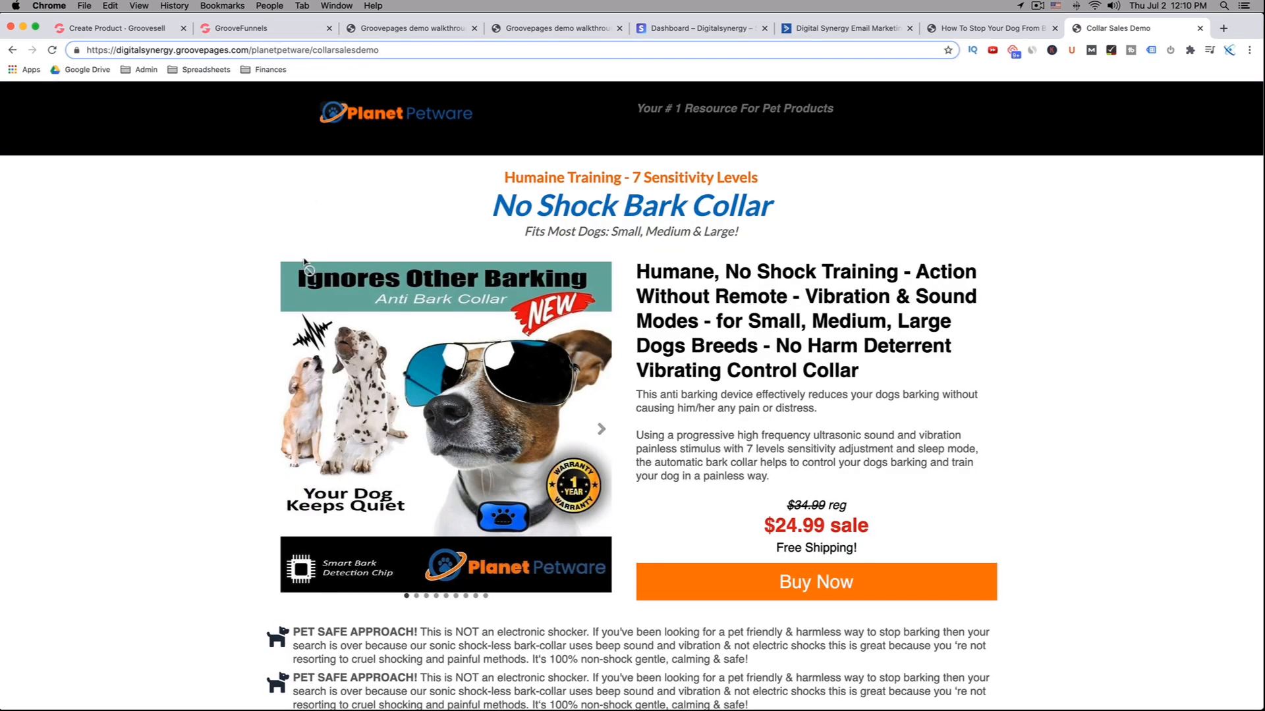
scroll(304, 262, down, 2)
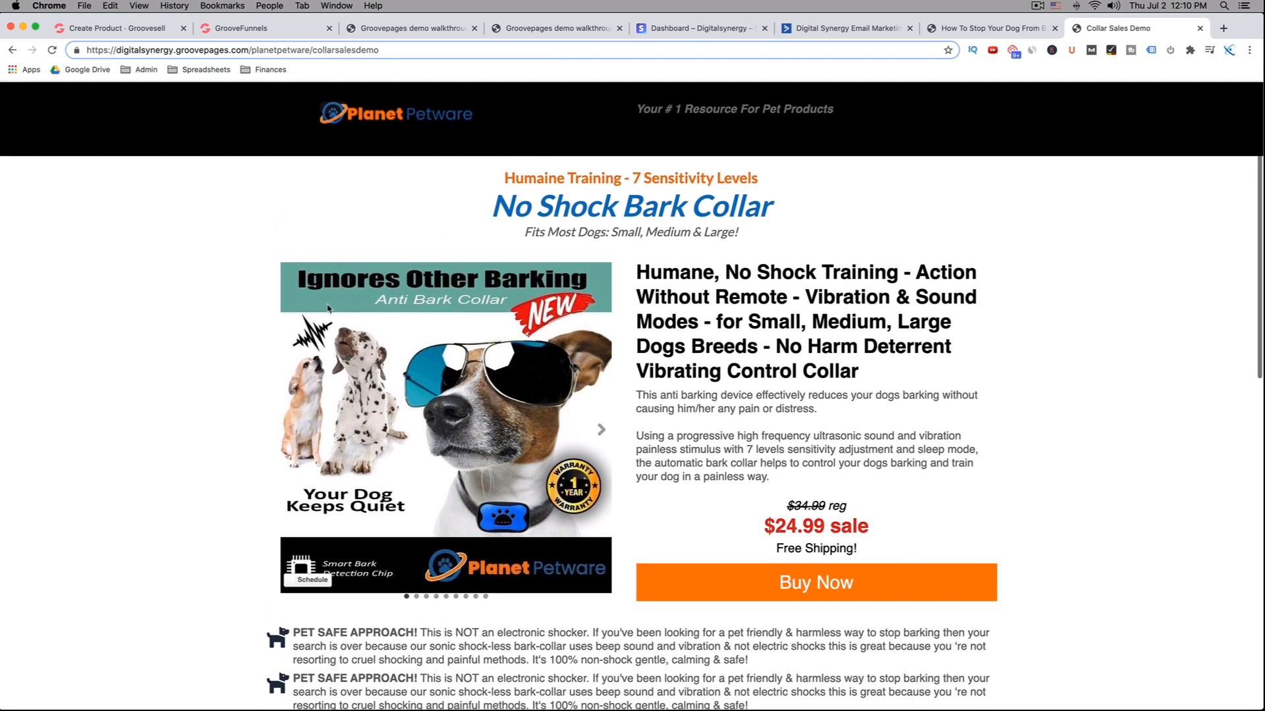
scroll(461, 263, up, 2)
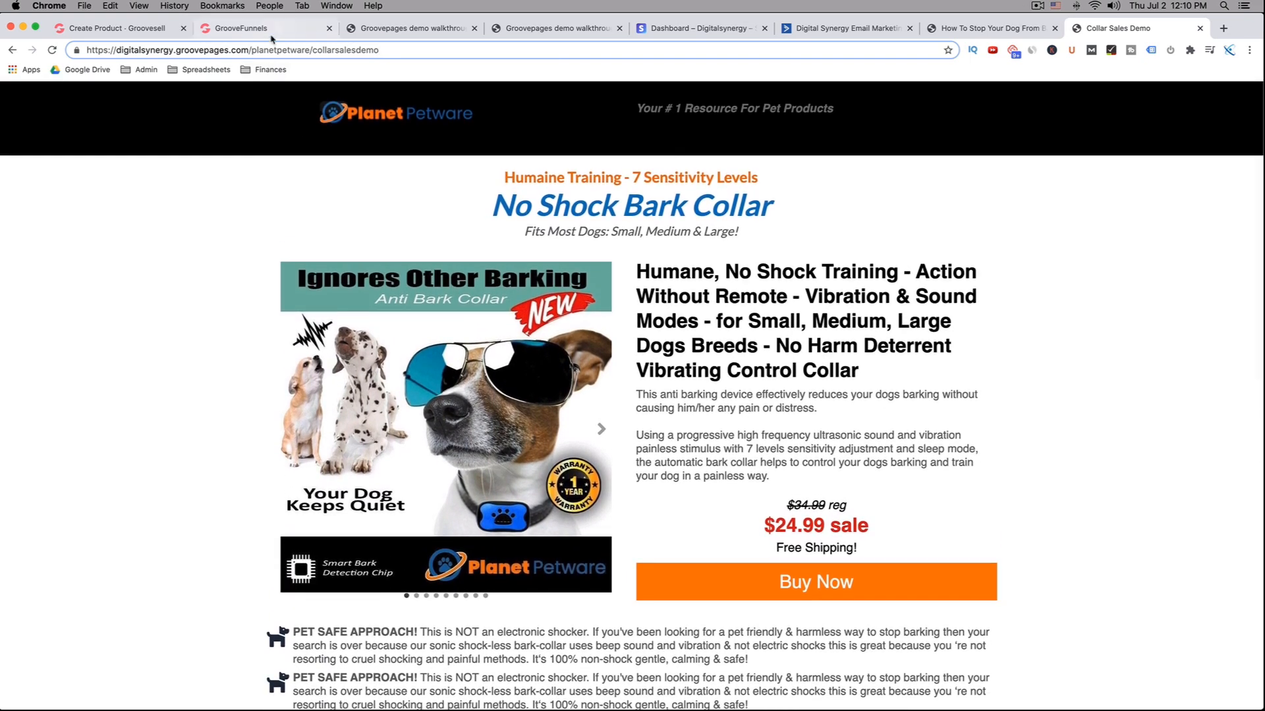
Step: Copy the live sales page's address and enter it as the Sales Page URL in the GrooveSell product contents
click(276, 51)
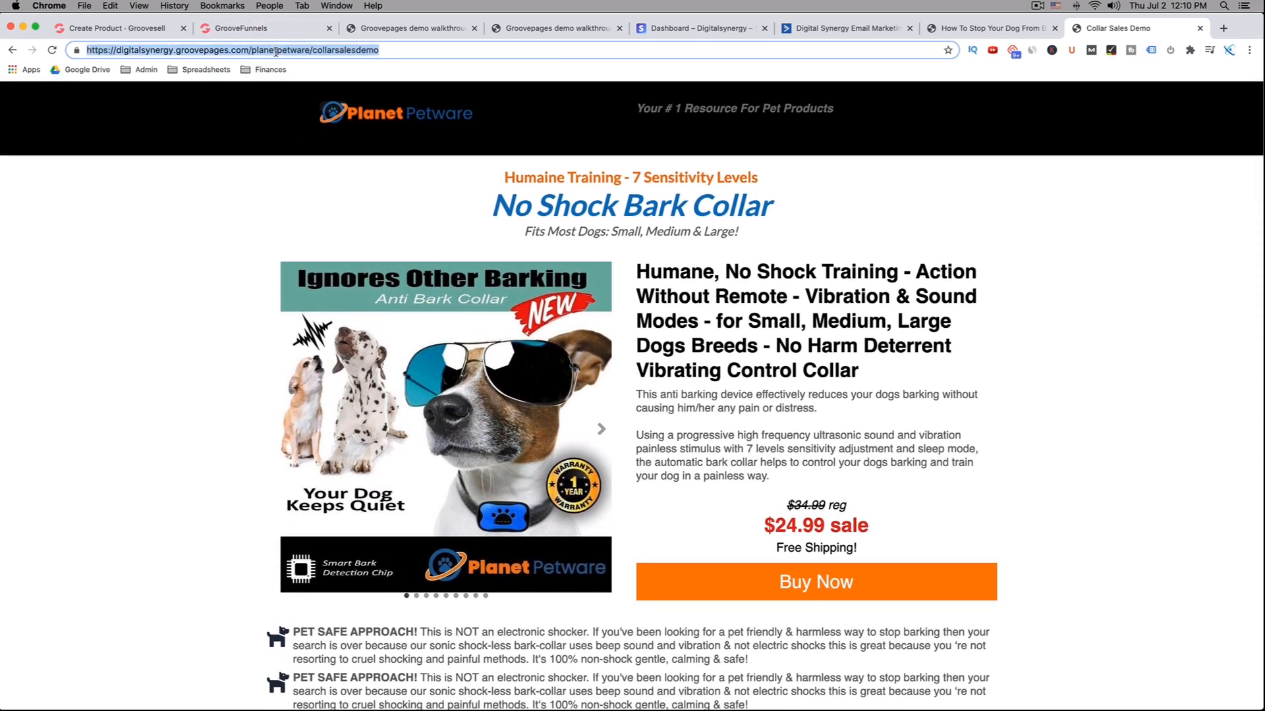
key(super+c)
click(132, 33)
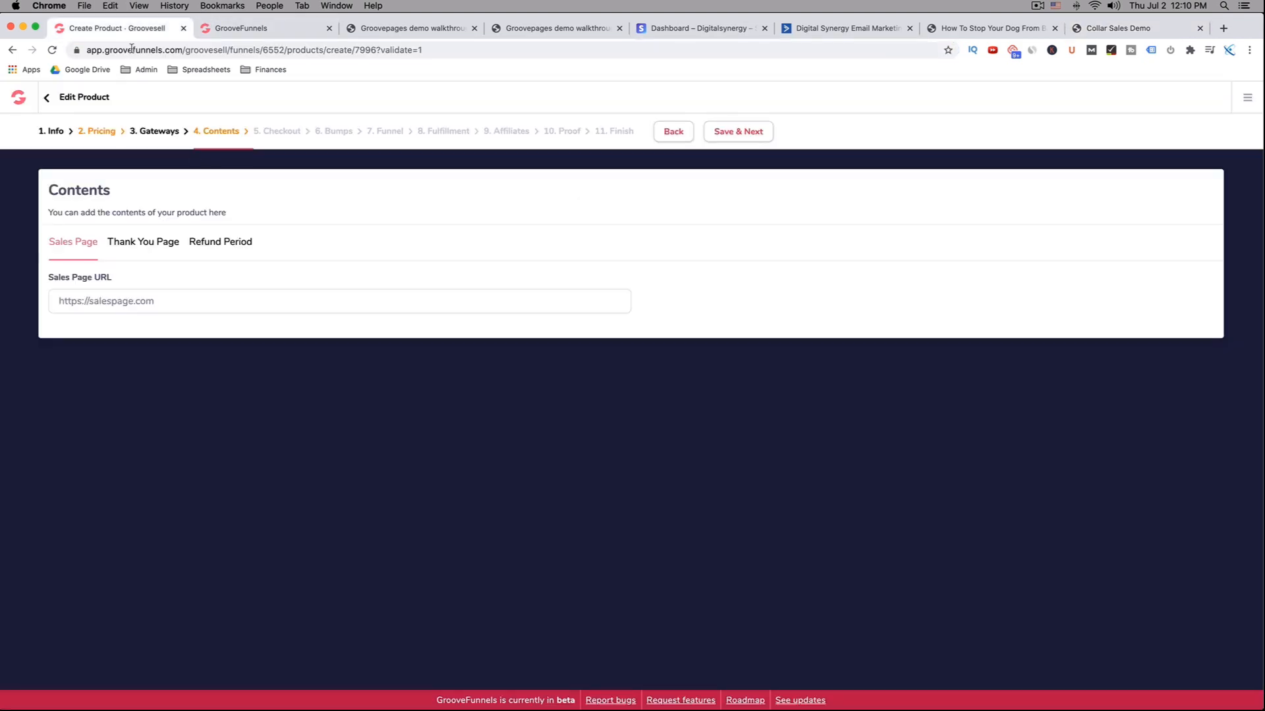
triple_click(198, 298)
key(super+v)
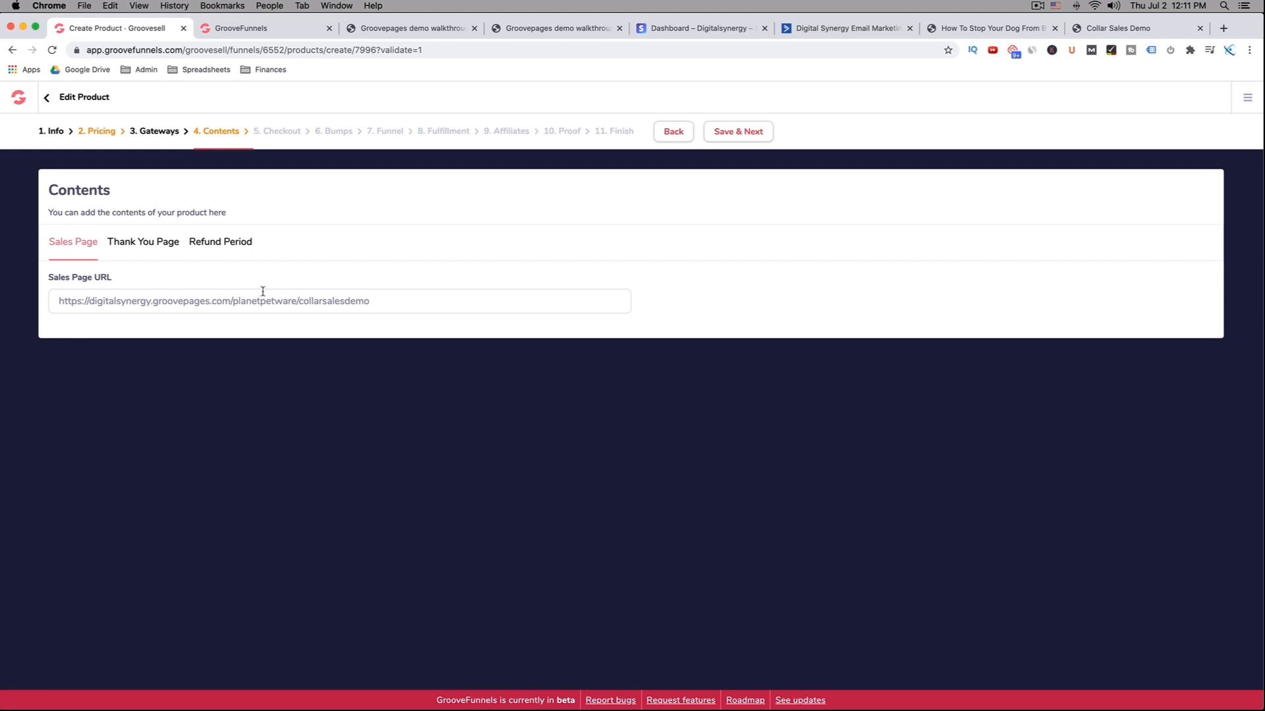
Step: Open the product's thank-you page contents and examine the URL fields for Bark Collar - One Time and Bark Collar - Supplements
click(152, 245)
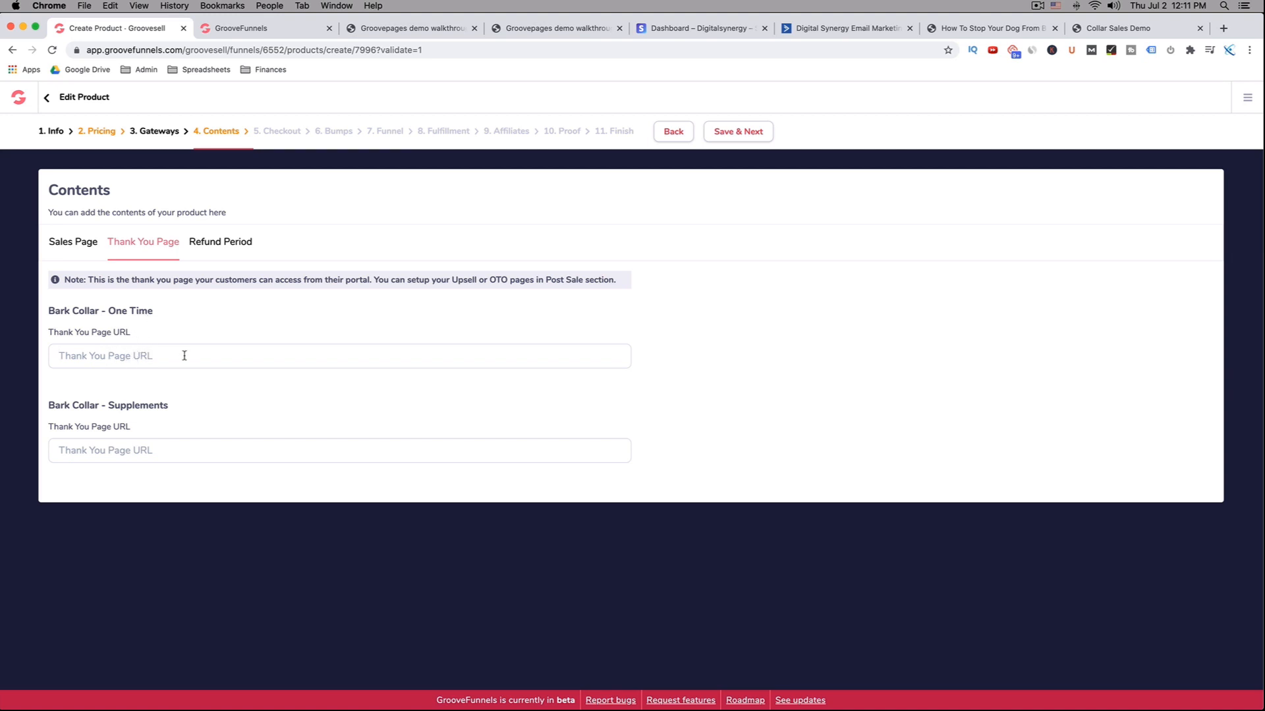
click(105, 448)
drag(50, 398, 210, 448)
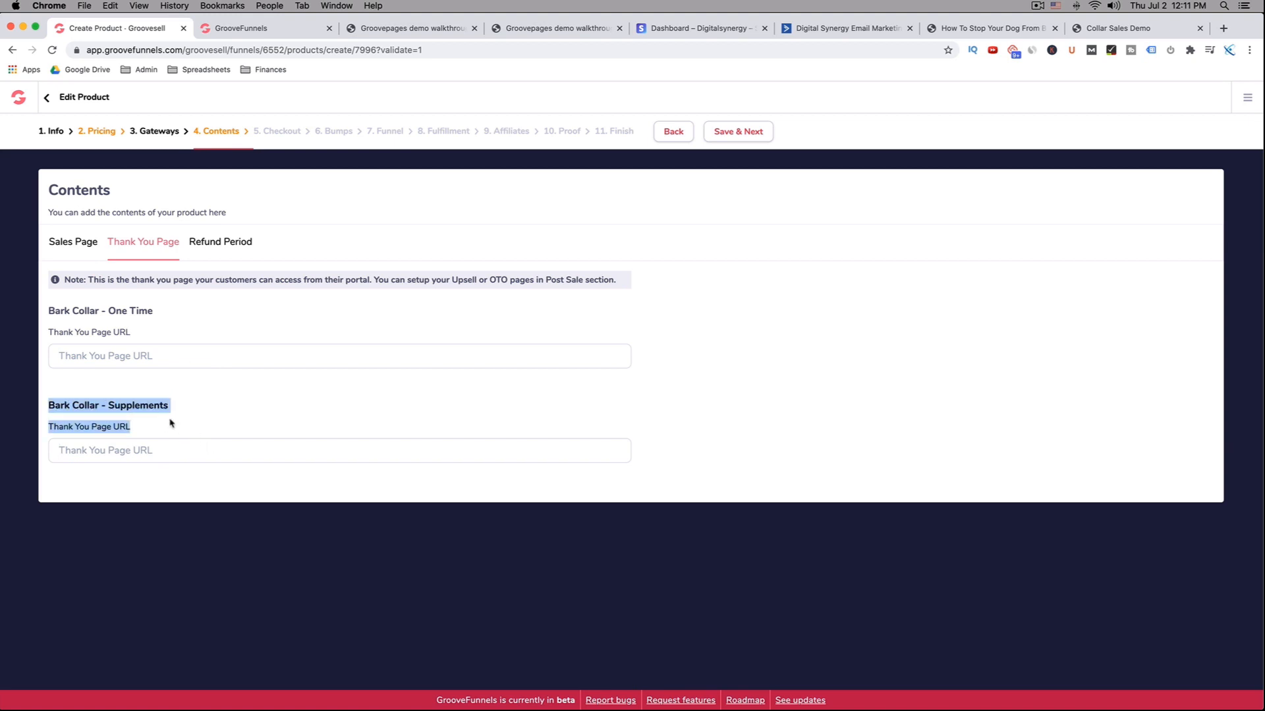
click(131, 359)
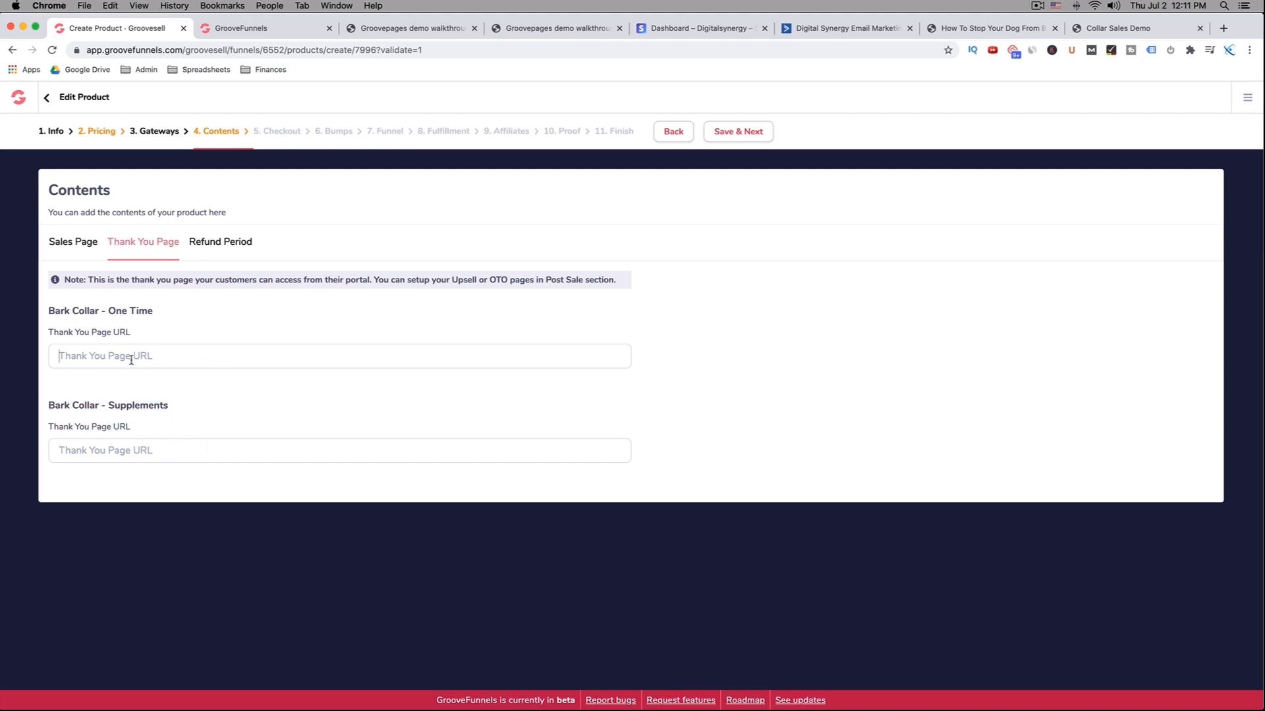
Step: Switch to the GroovePages editor, open the thankyoudemo page and review its thank-you message and eBook offer
click(269, 29)
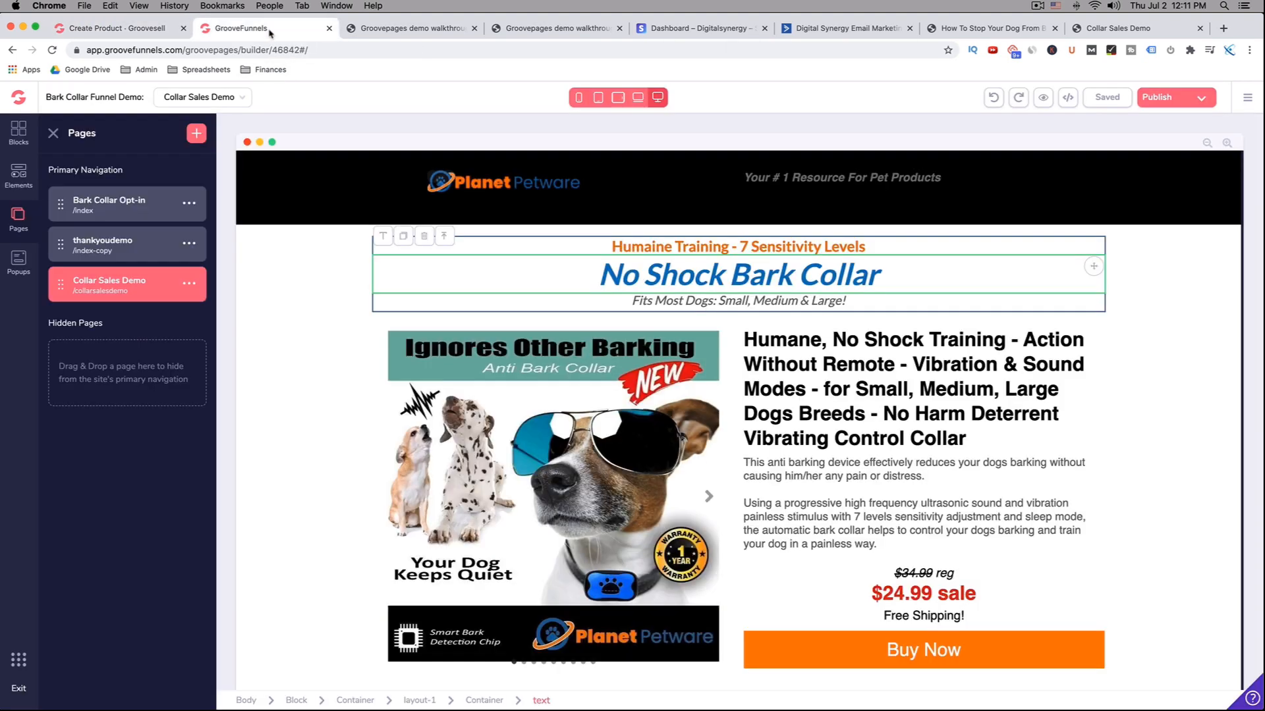
click(145, 247)
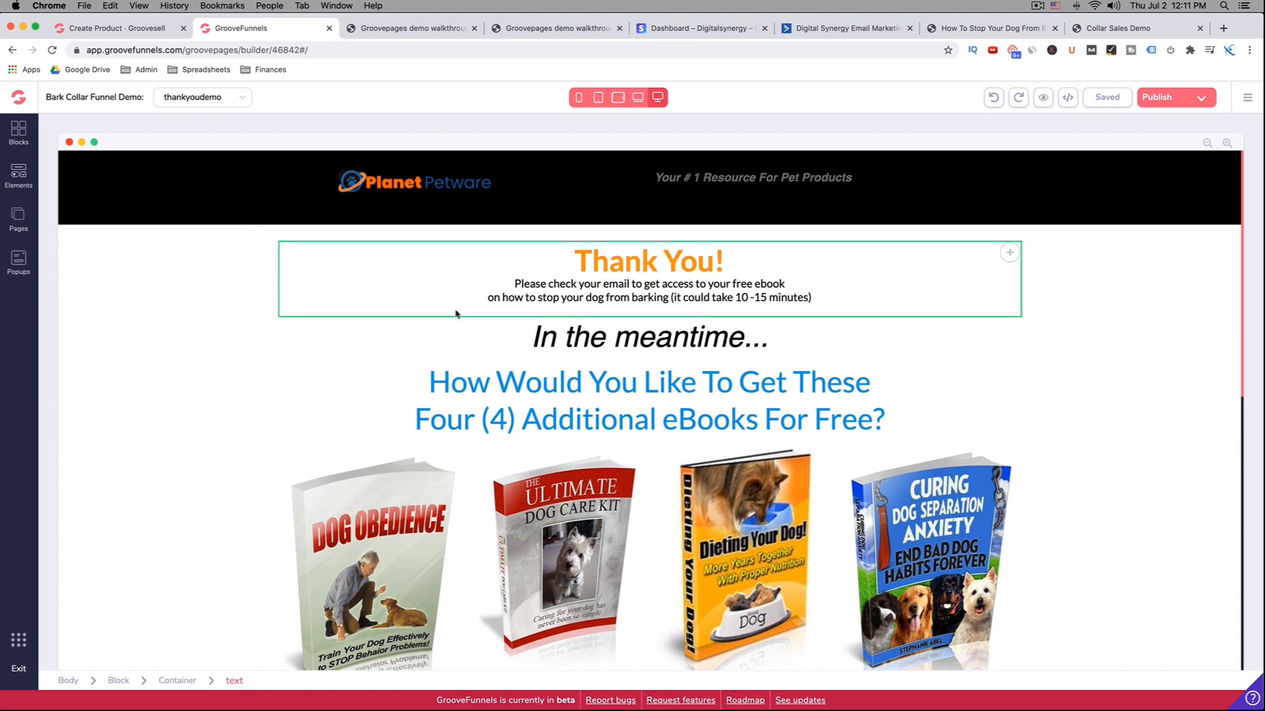
scroll(457, 315, down, 1)
scroll(456, 314, down, 1)
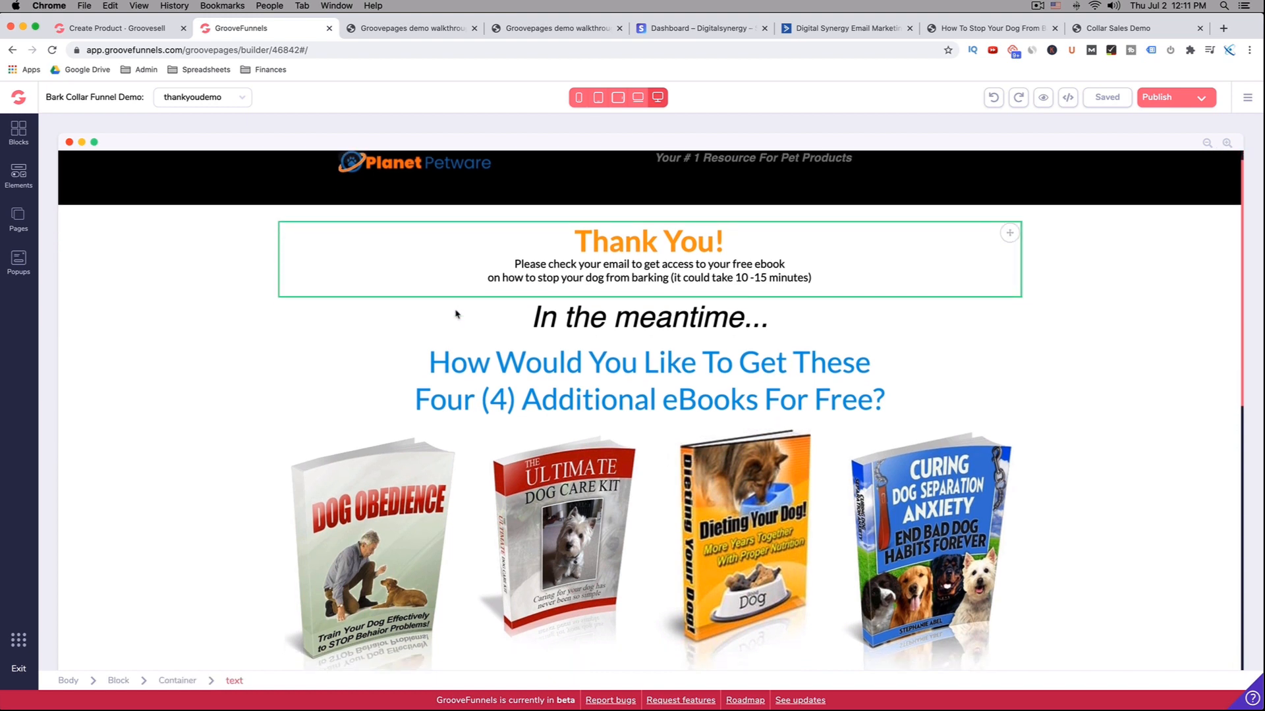
scroll(456, 314, up, 2)
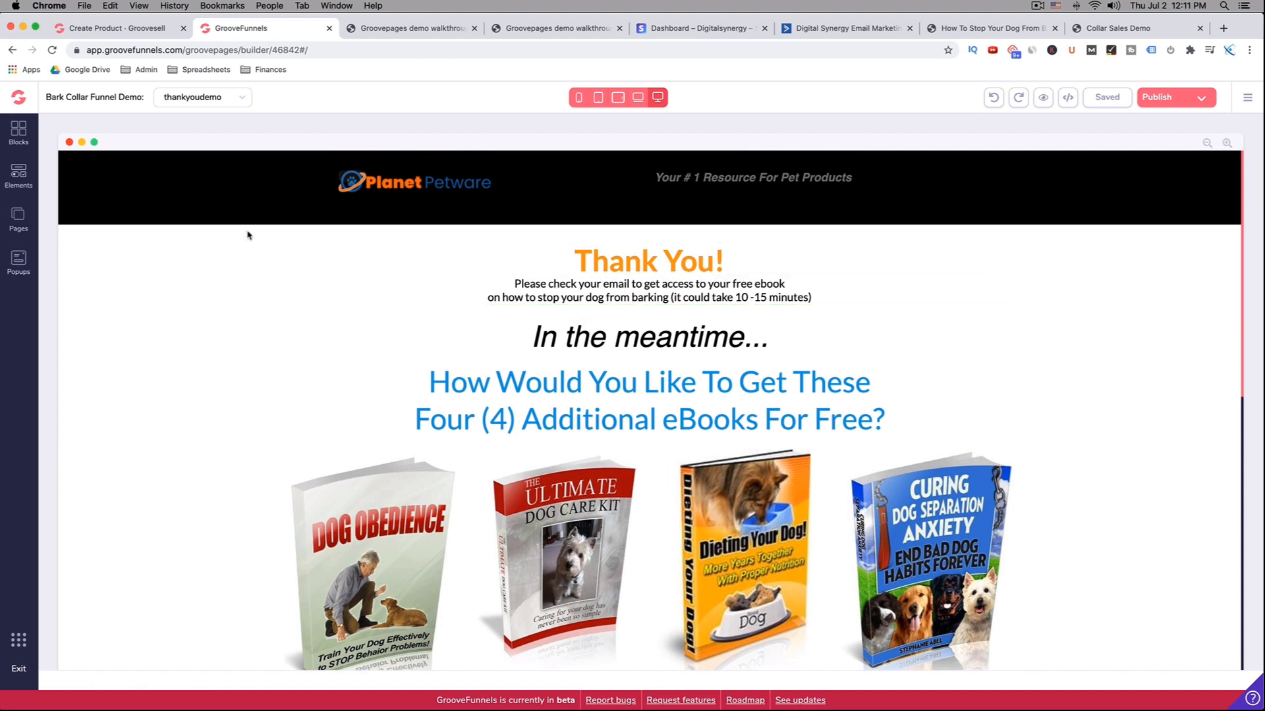
scroll(593, 310, down, 1)
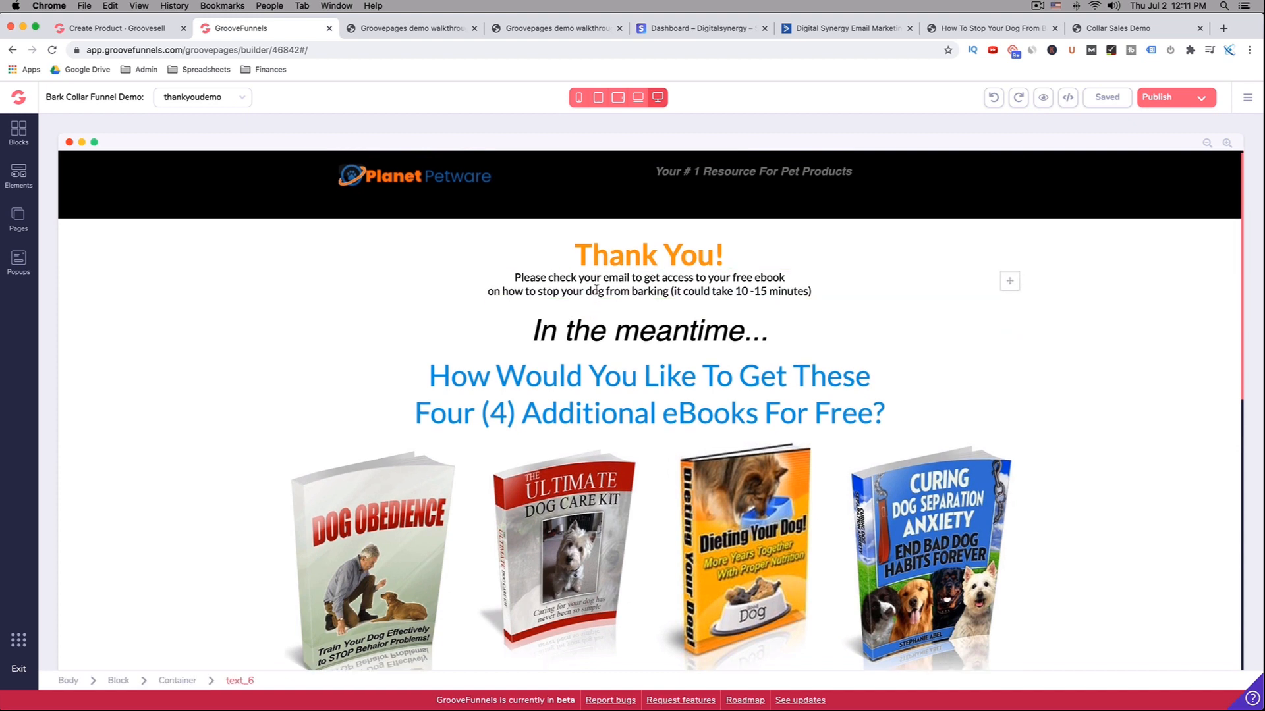
scroll(575, 291, down, 10)
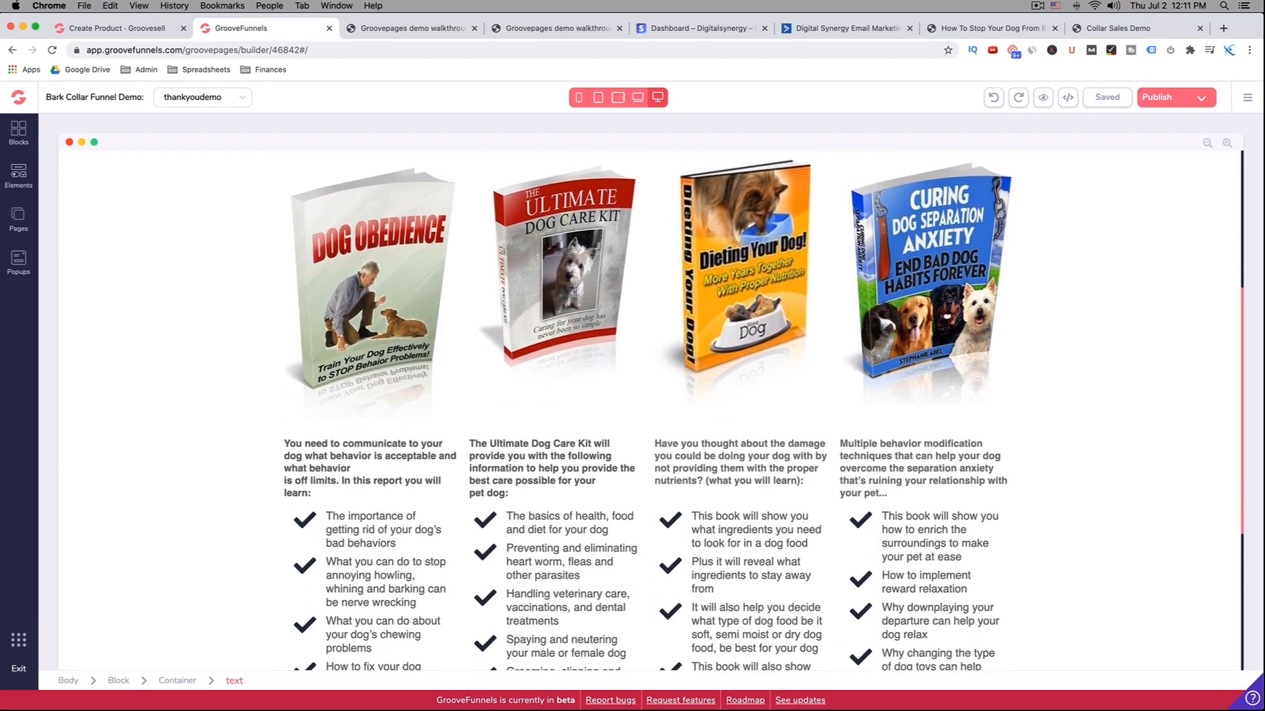
scroll(576, 294, down, 2)
scroll(576, 293, up, 15)
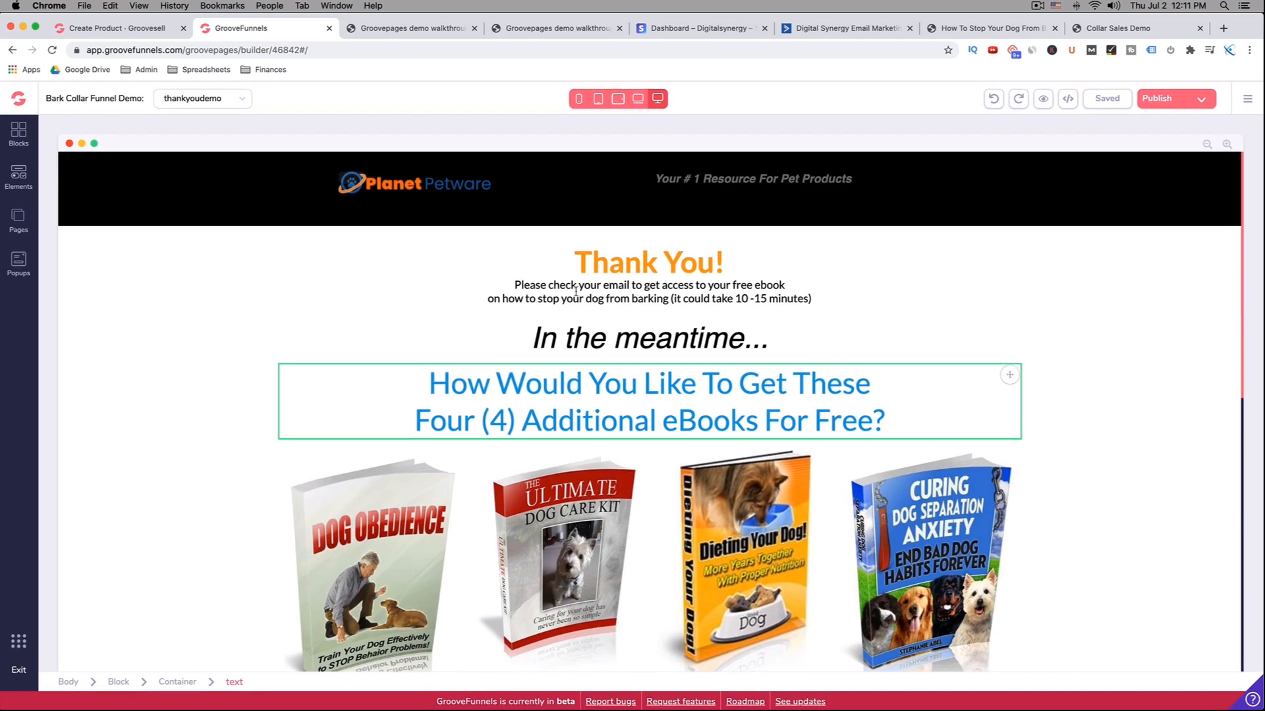
click(461, 299)
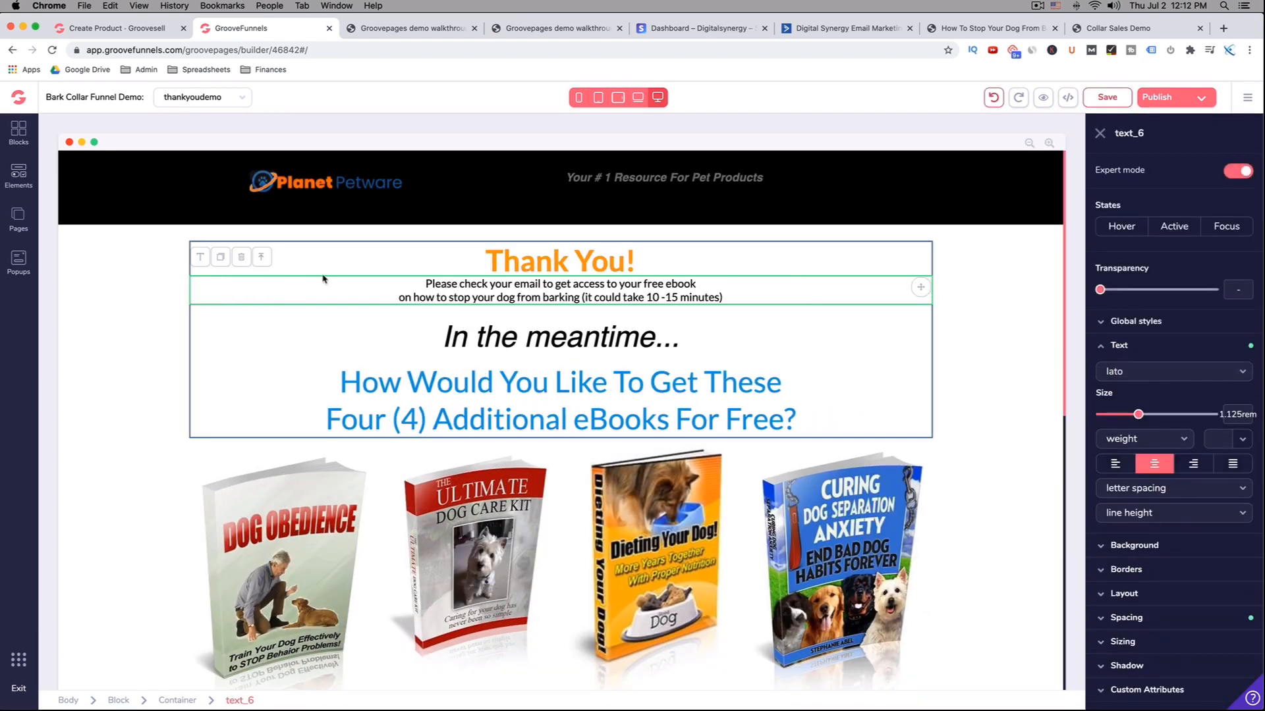
Step: Set the thankyoudemo page's URL to "thank-you-offer" and apply the page settings
click(18, 220)
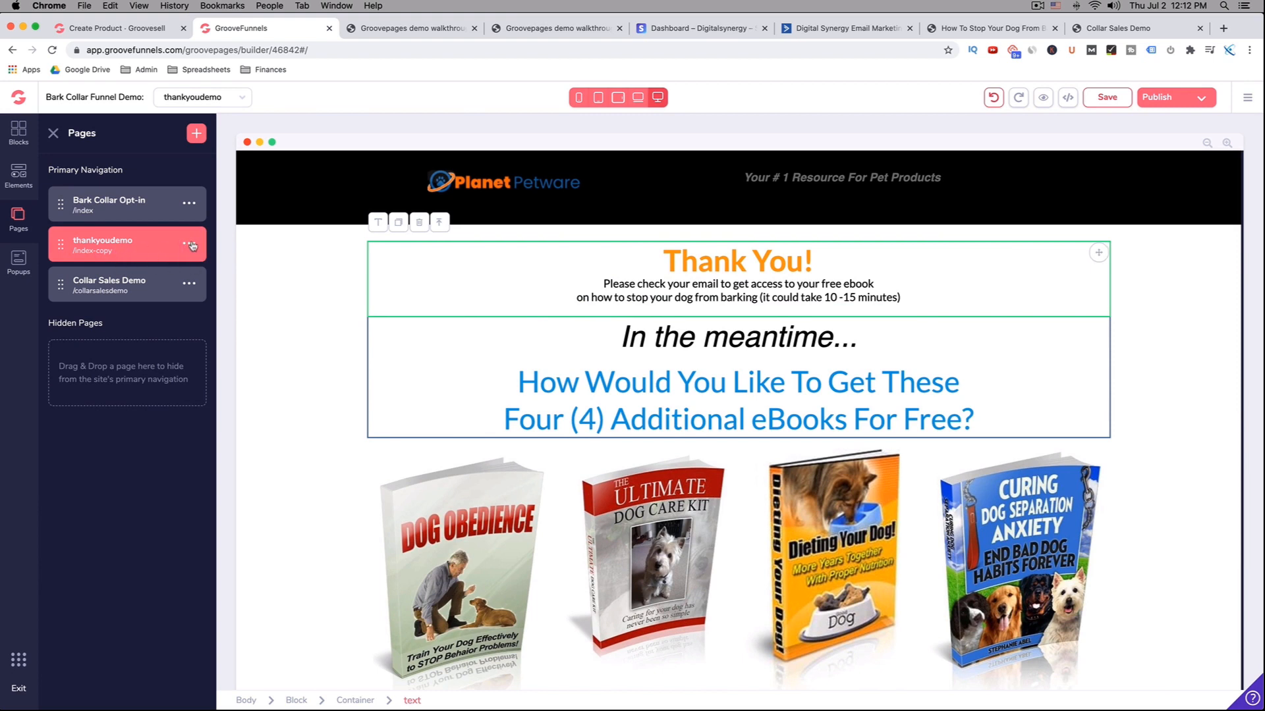
click(189, 244)
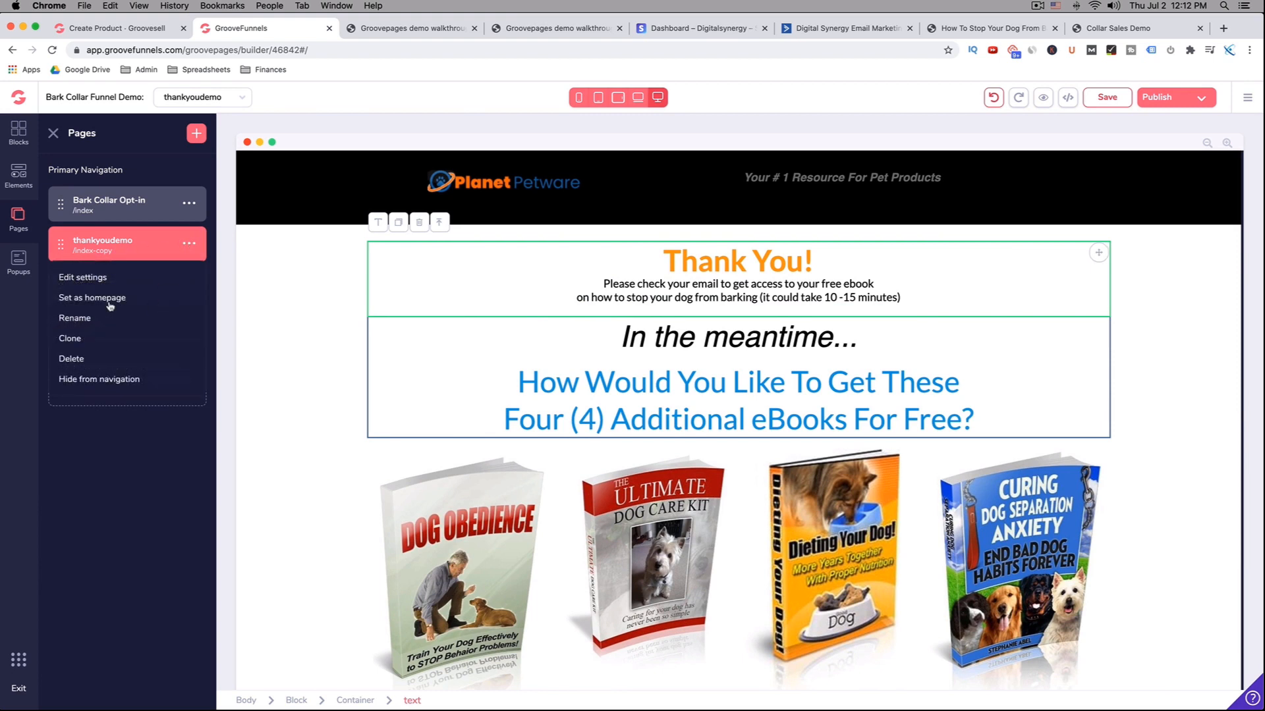
click(94, 278)
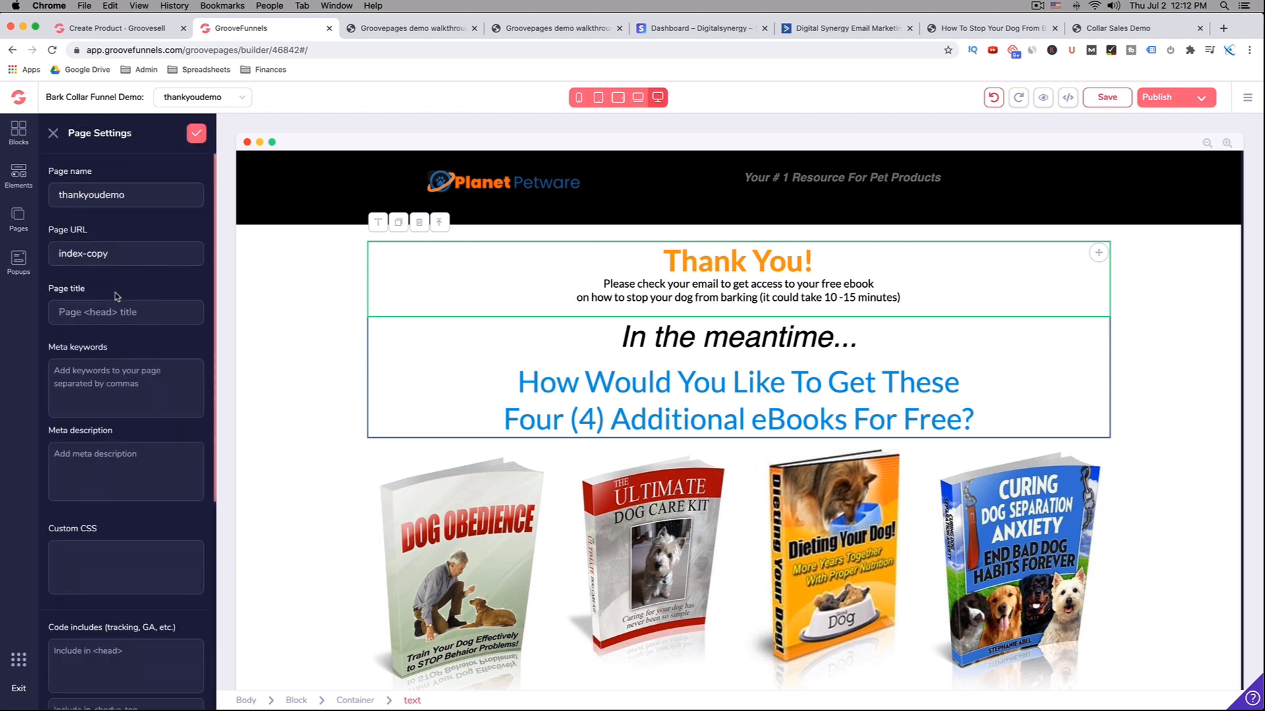
triple_click(109, 254)
text(thank-you-offer)
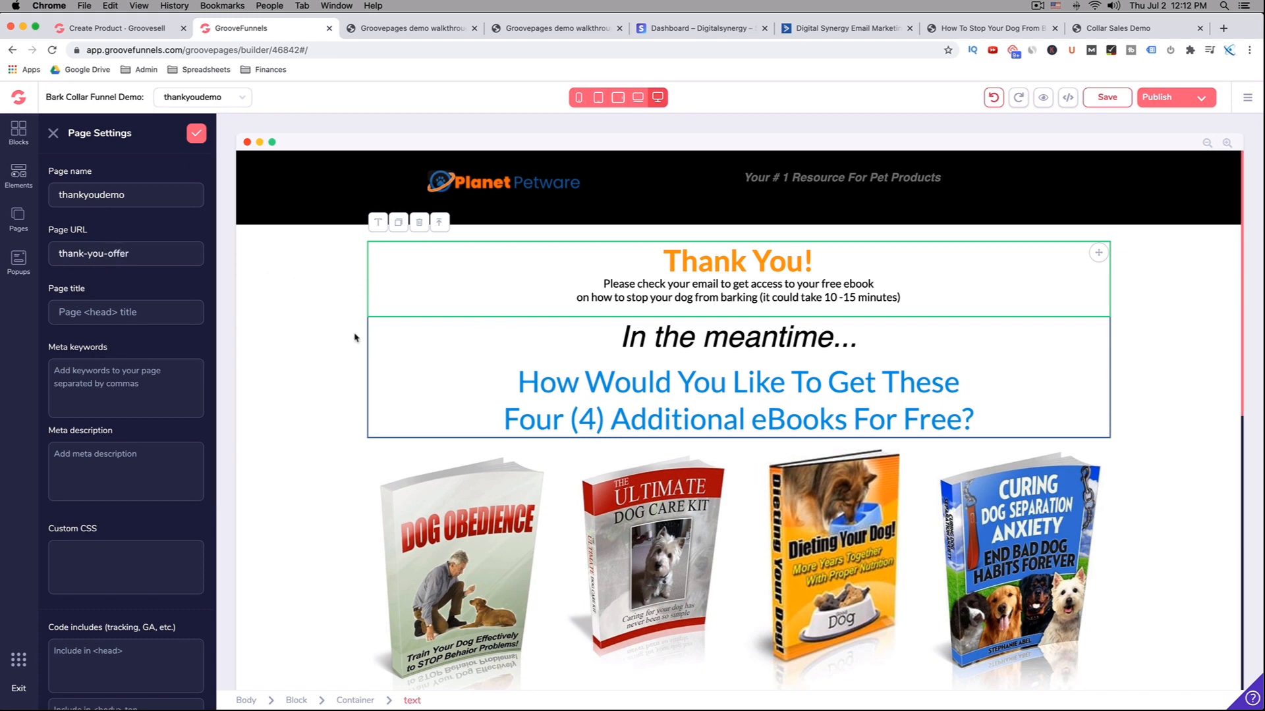
click(196, 133)
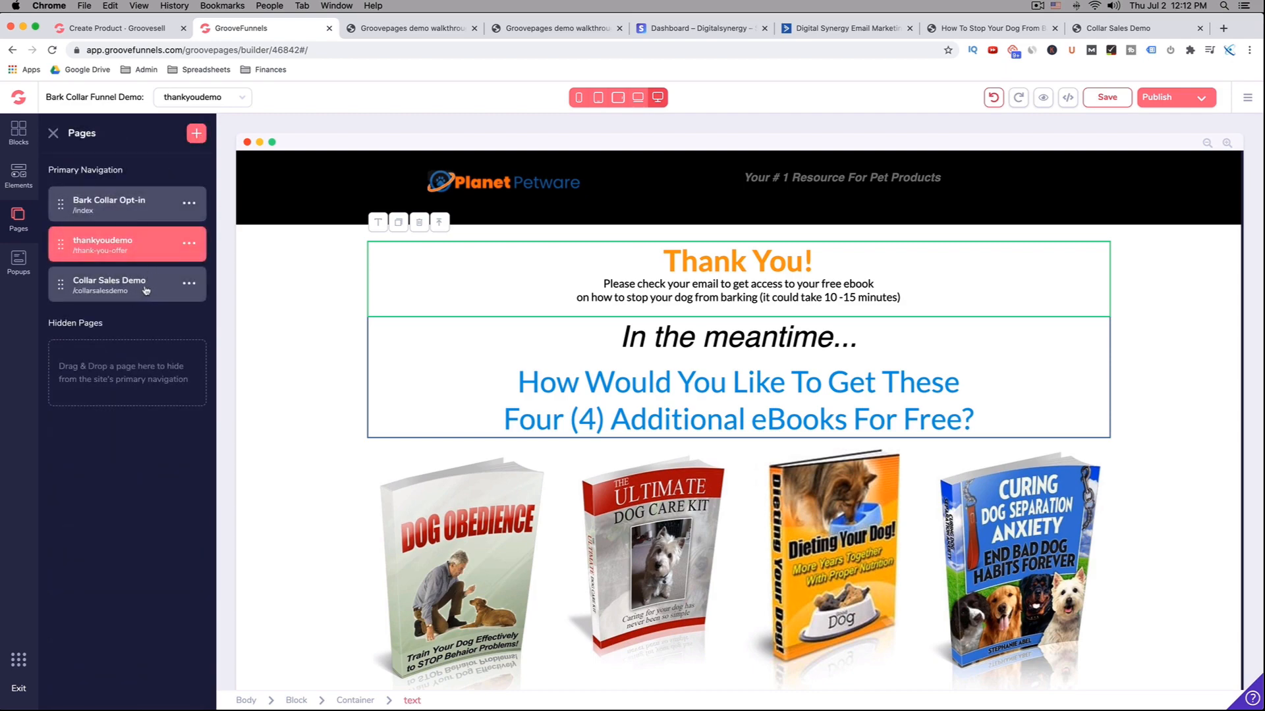
scroll(689, 378, down, 8)
scroll(689, 378, up, 3)
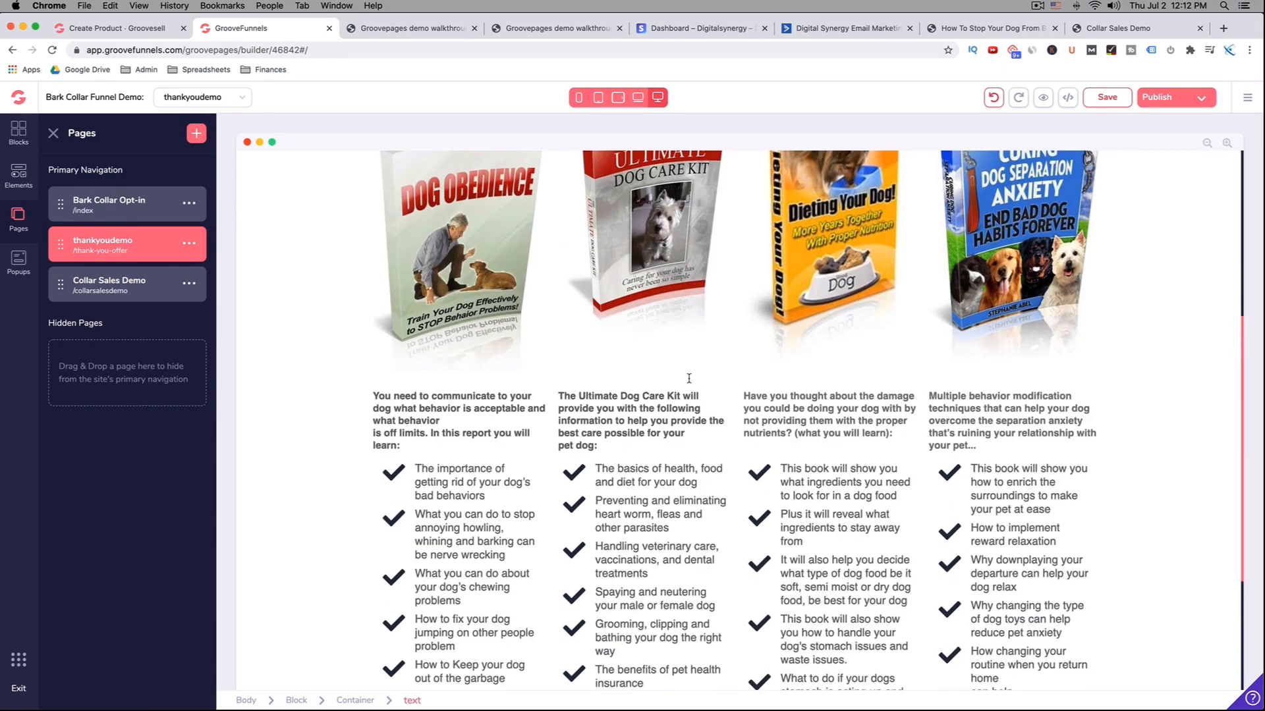
Step: Clone the thankyoudemo page
scroll(689, 379, up, 5)
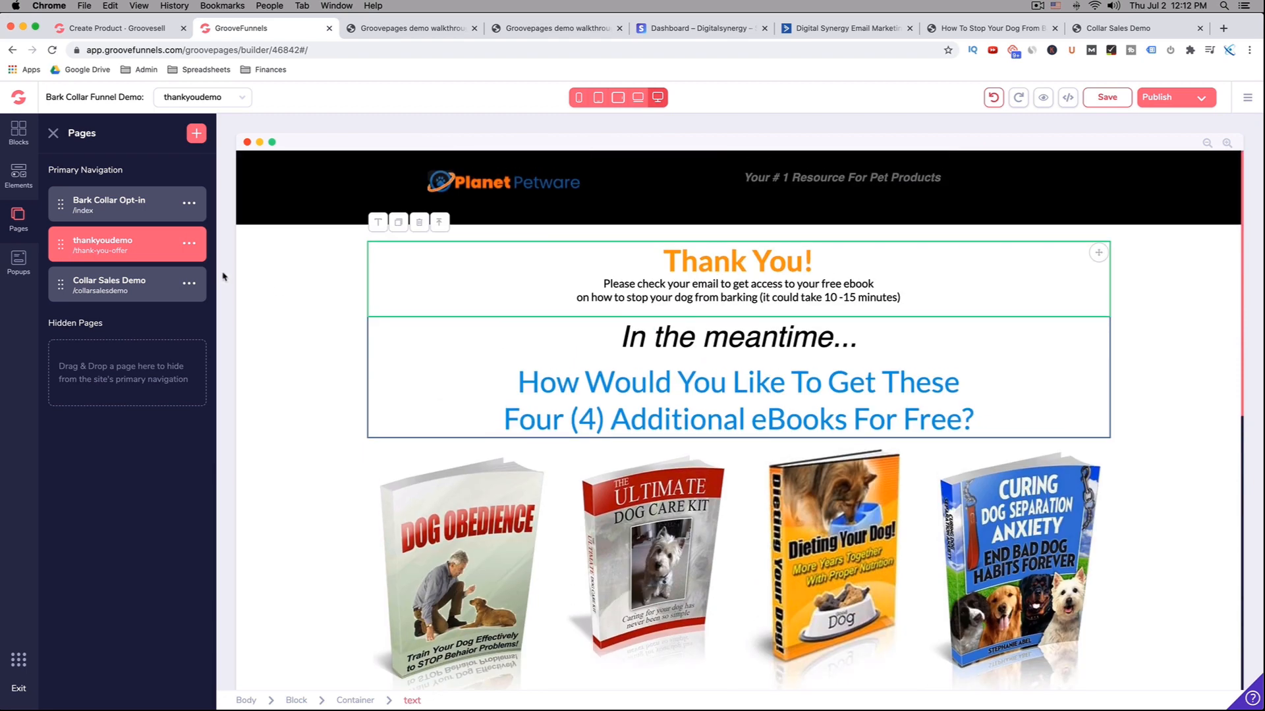
click(189, 245)
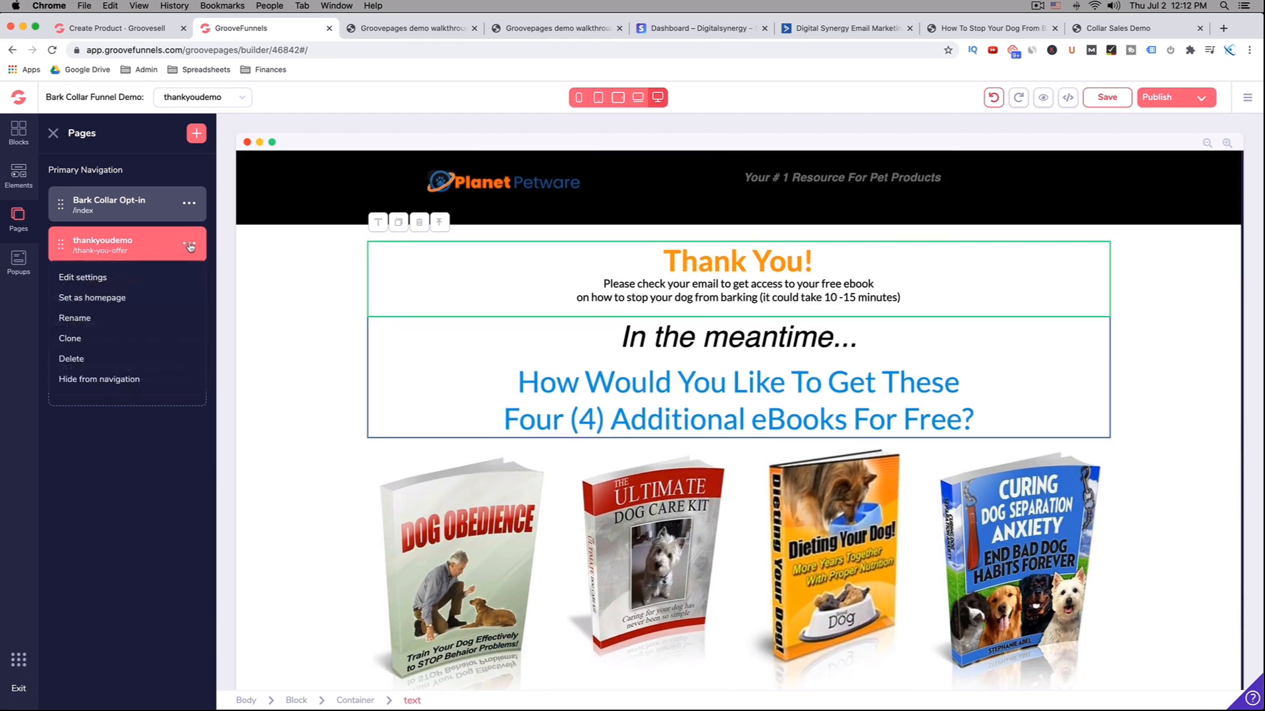
click(70, 339)
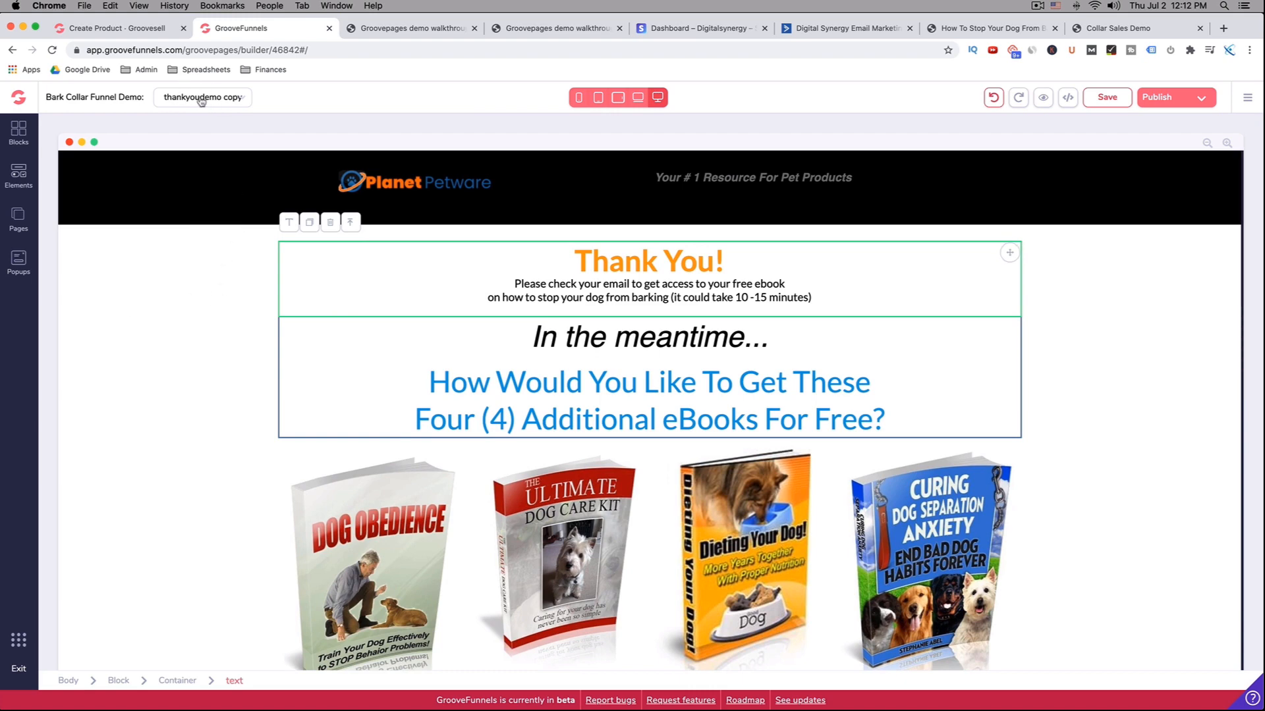
Step: Rename the cloned thank-you page to "thankyoudemosales"
click(18, 219)
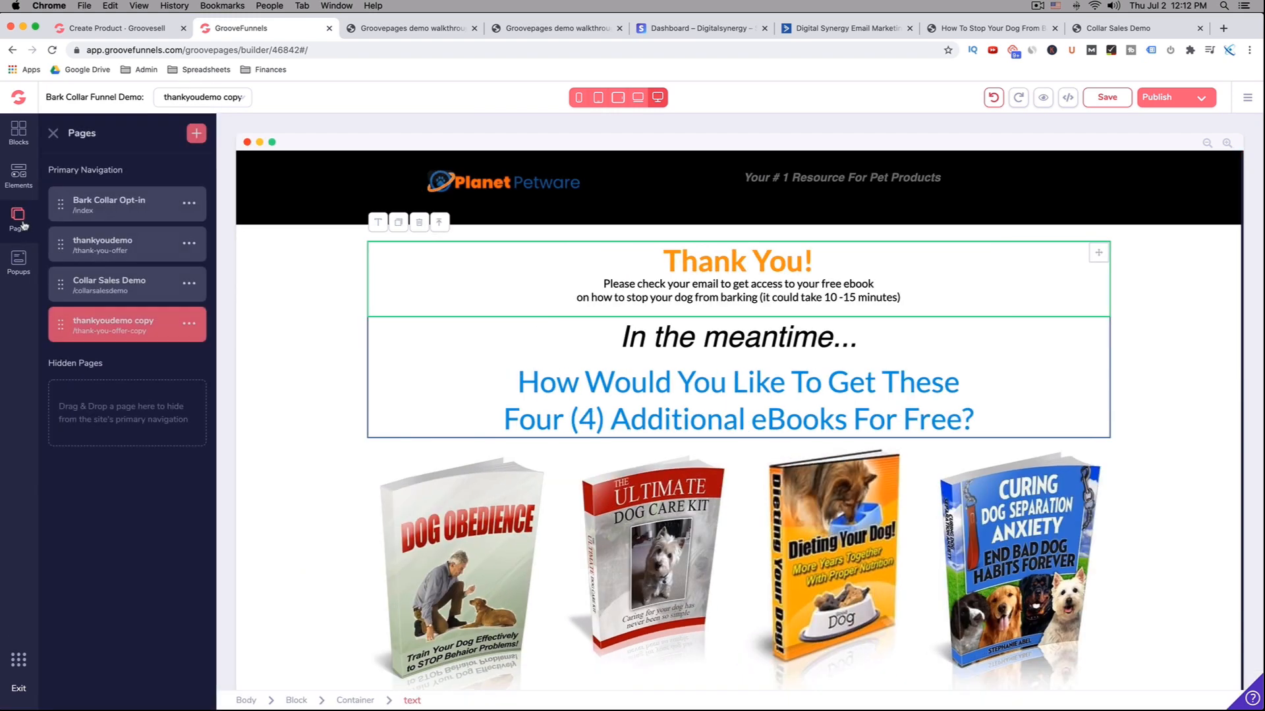
click(189, 324)
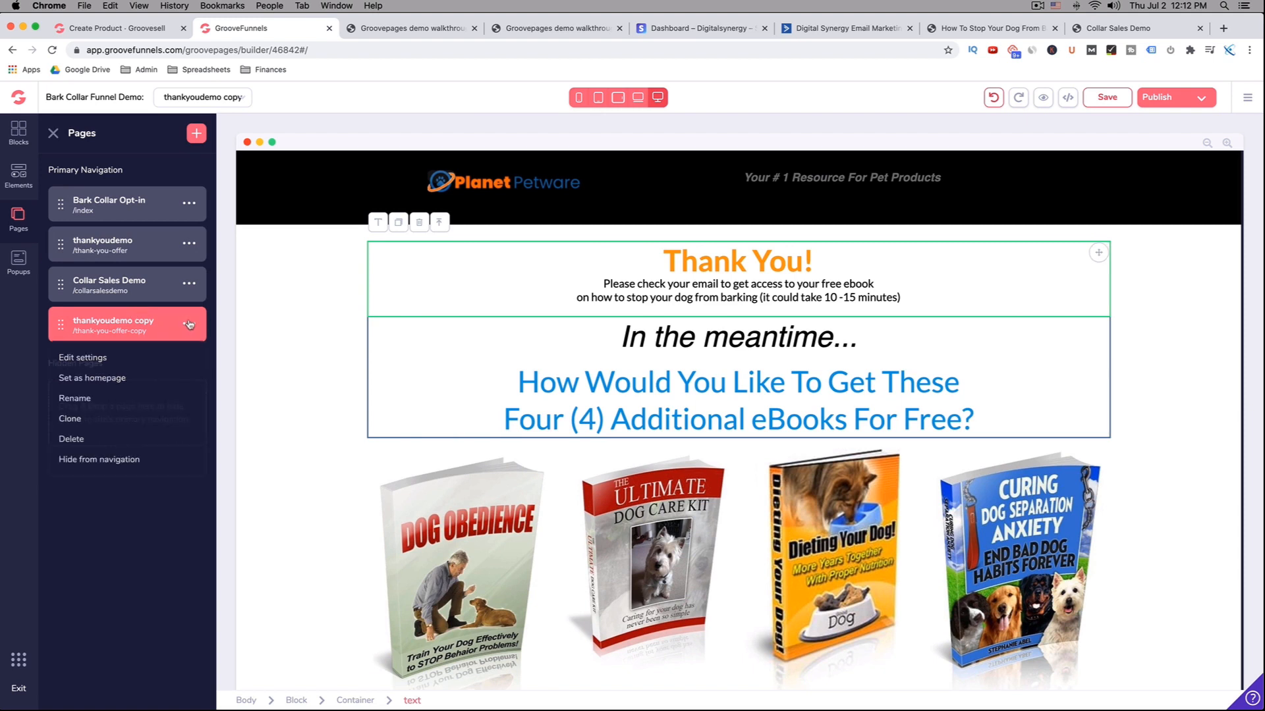
click(112, 401)
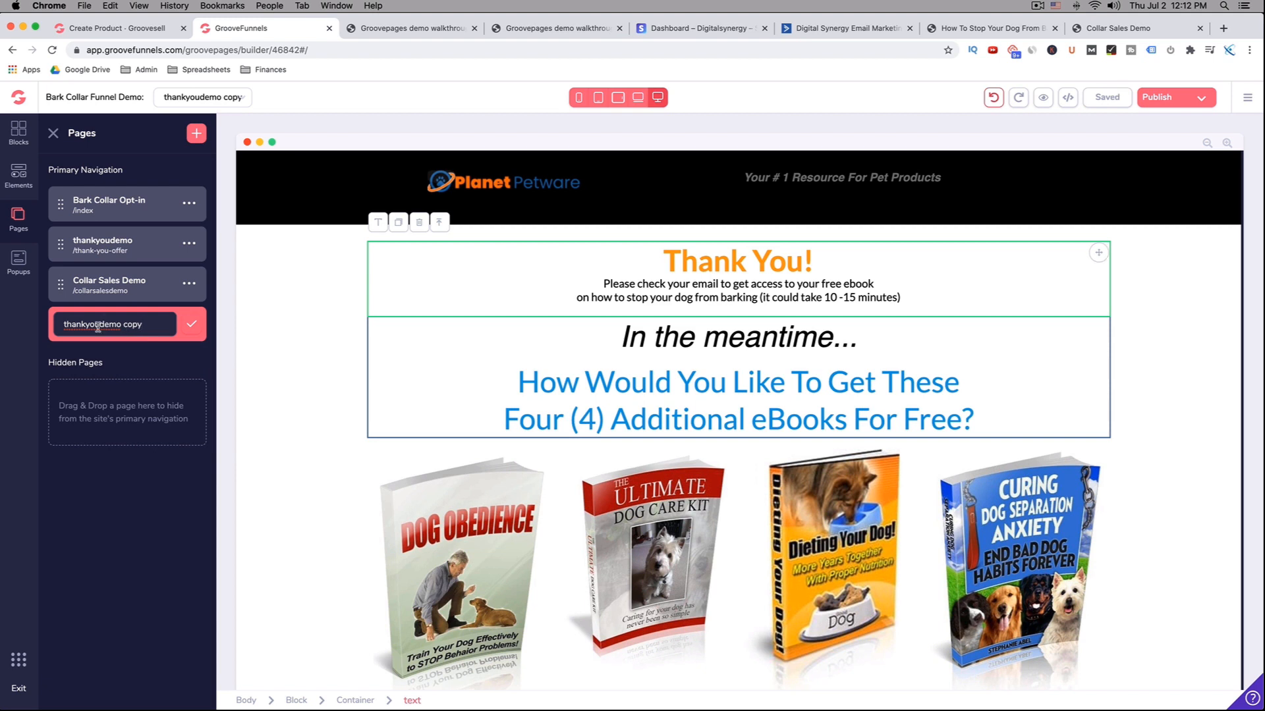
click(100, 324)
key(BackSpace)
key(BackSpace)
key(BackSpace)
key(BackSpace)
key(BackSpace)
click(189, 326)
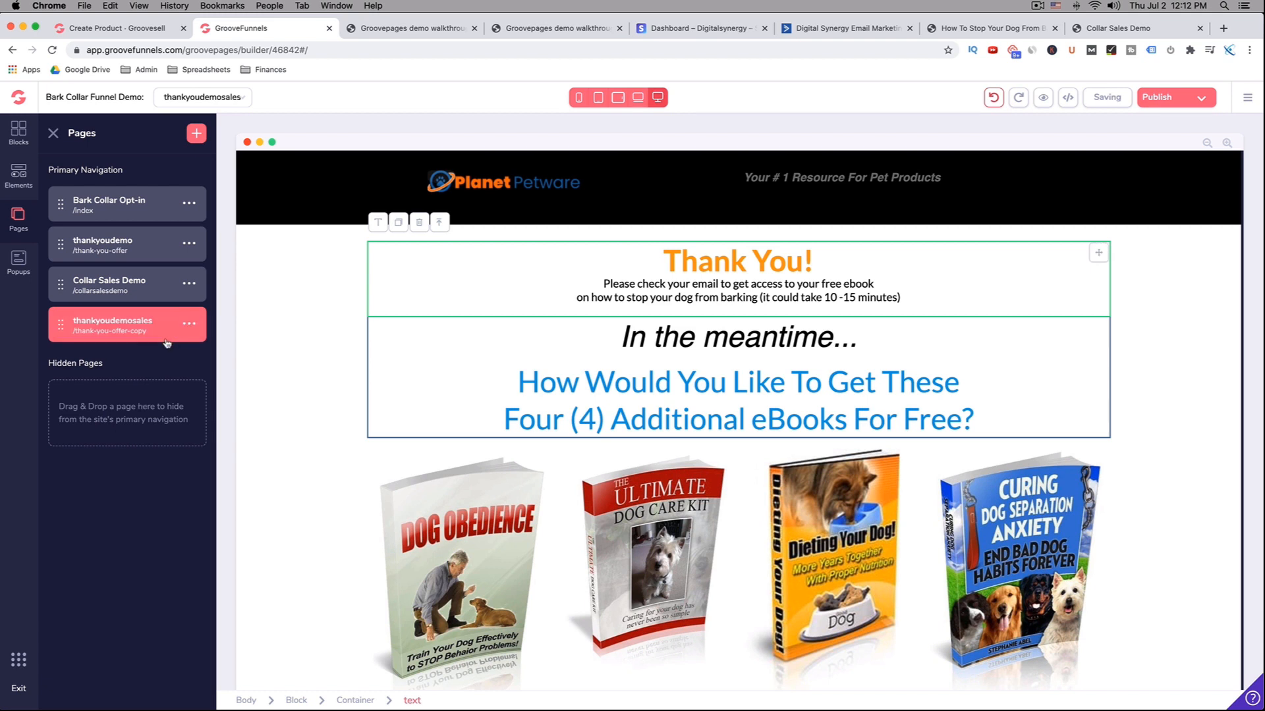
Step: Set the thankyoudemosales page's URL to "thank-you-sales" and apply the page settings
click(190, 327)
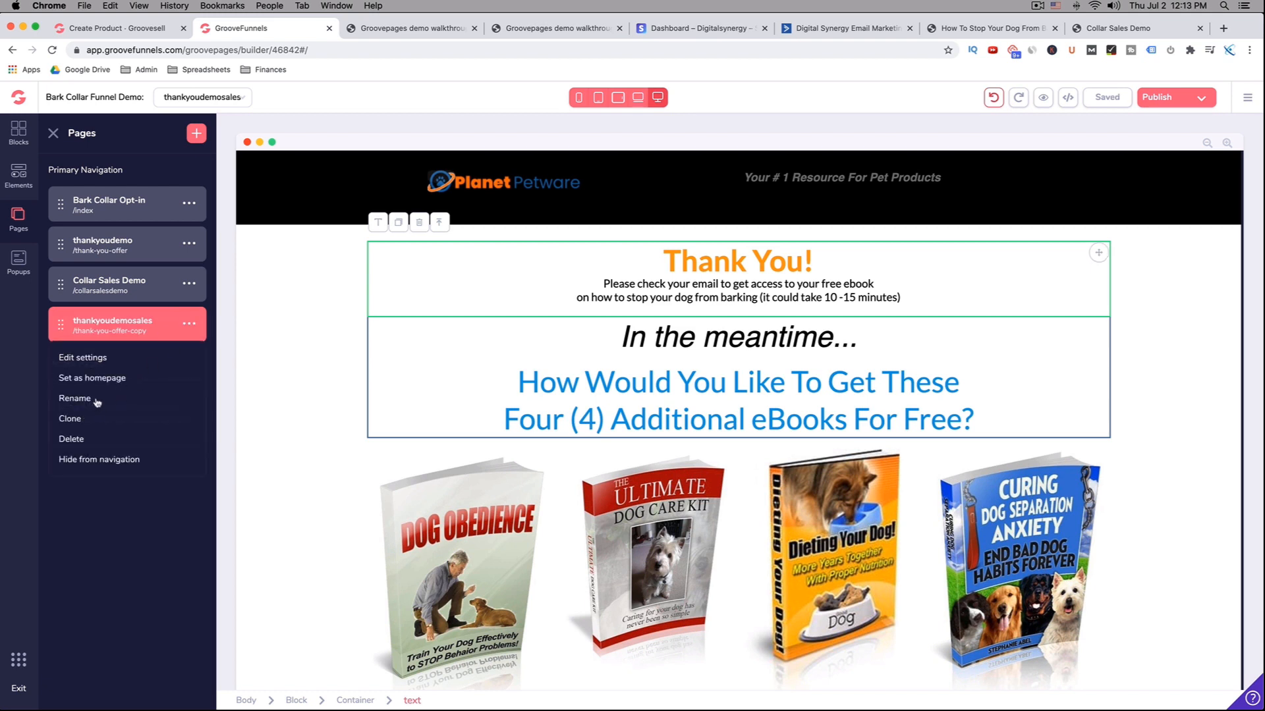
click(96, 358)
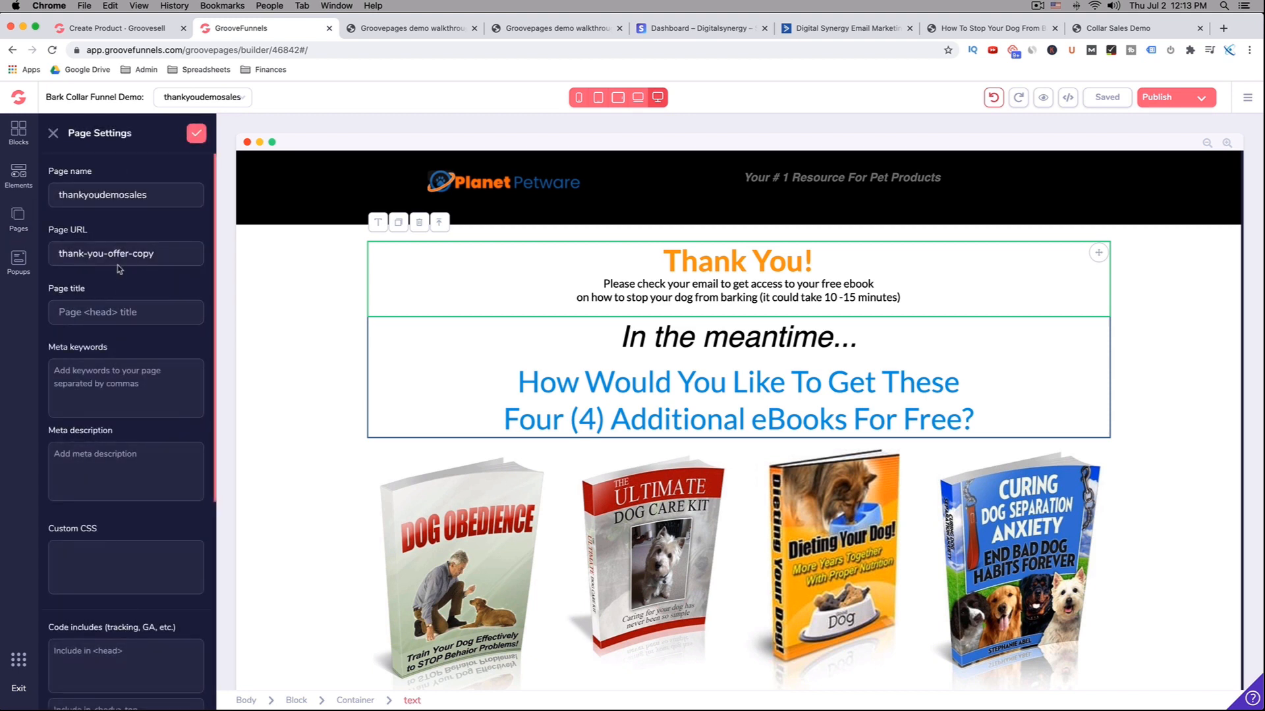
drag(108, 254, 158, 255)
text(sales)
click(196, 135)
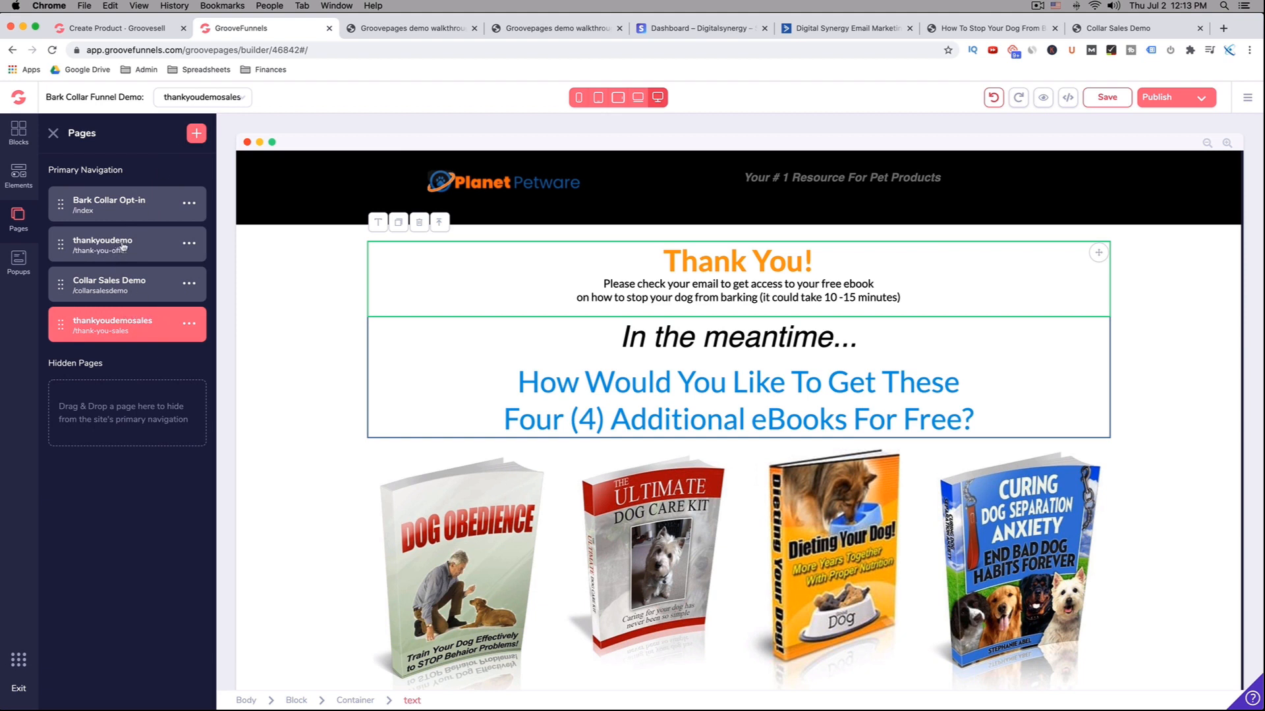
Step: Reopen the thankyoudemosales page settings to check its page URL, and close them again
click(189, 324)
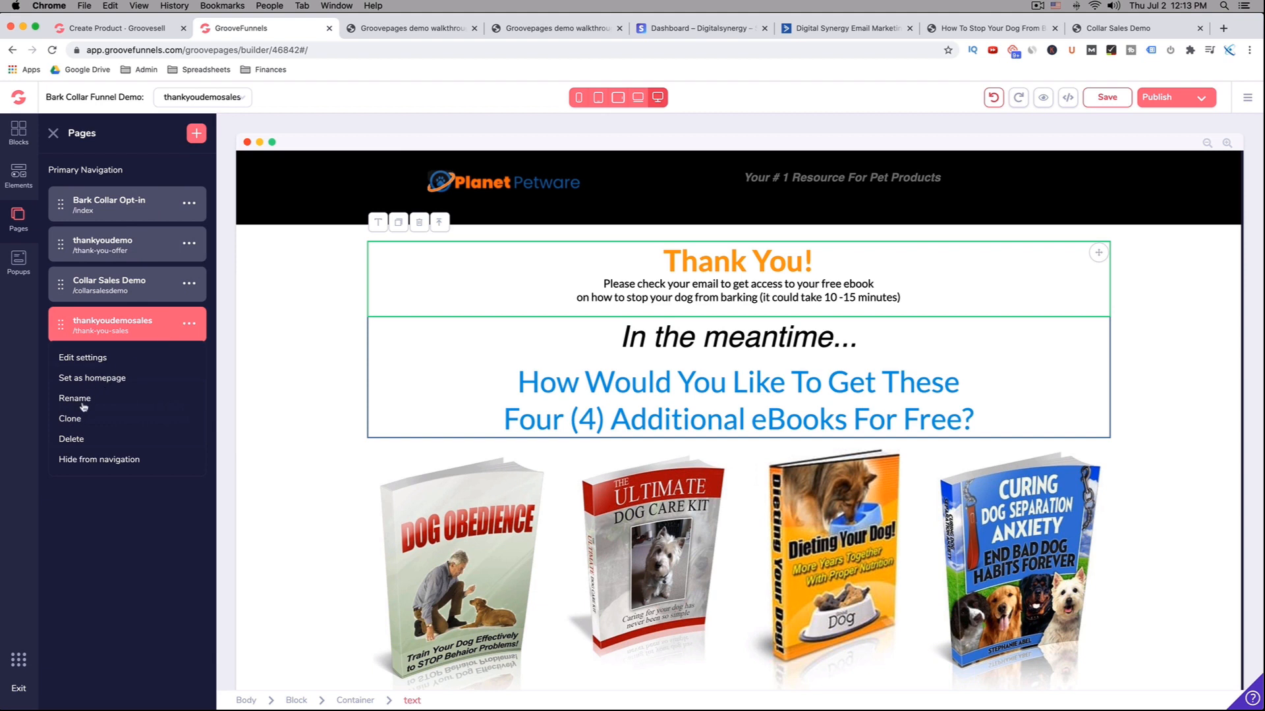
click(89, 358)
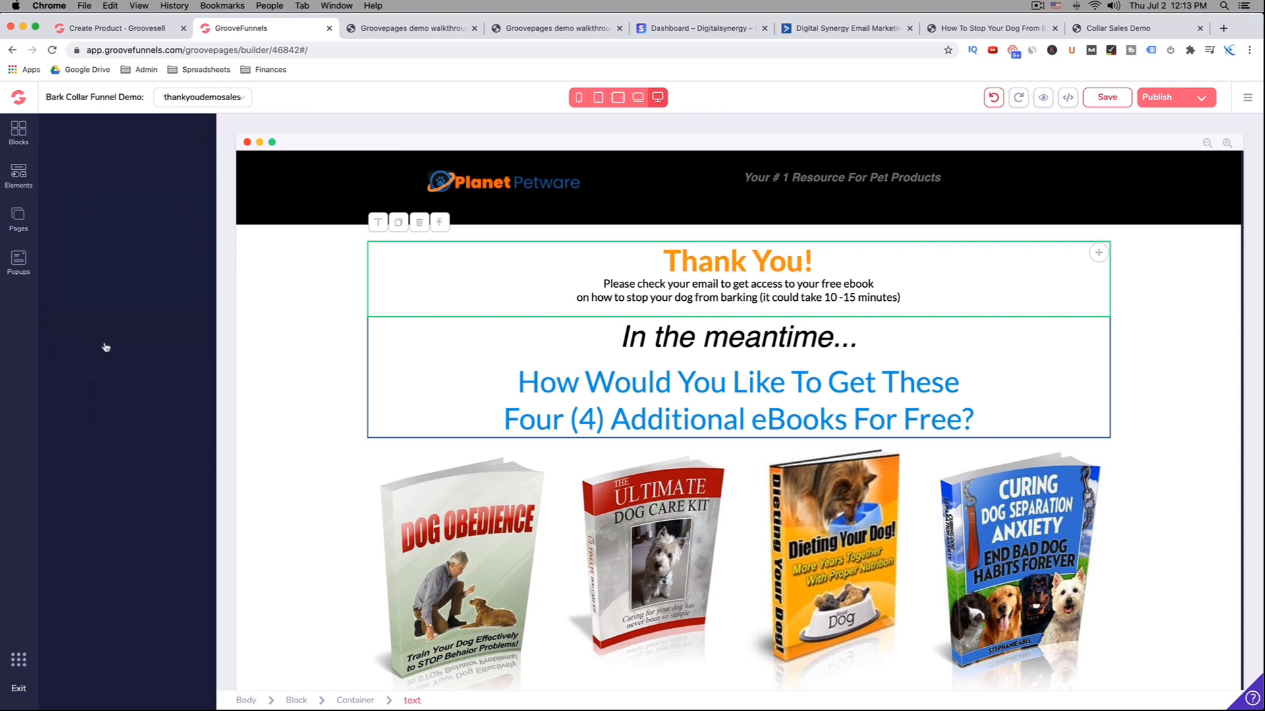
triple_click(132, 253)
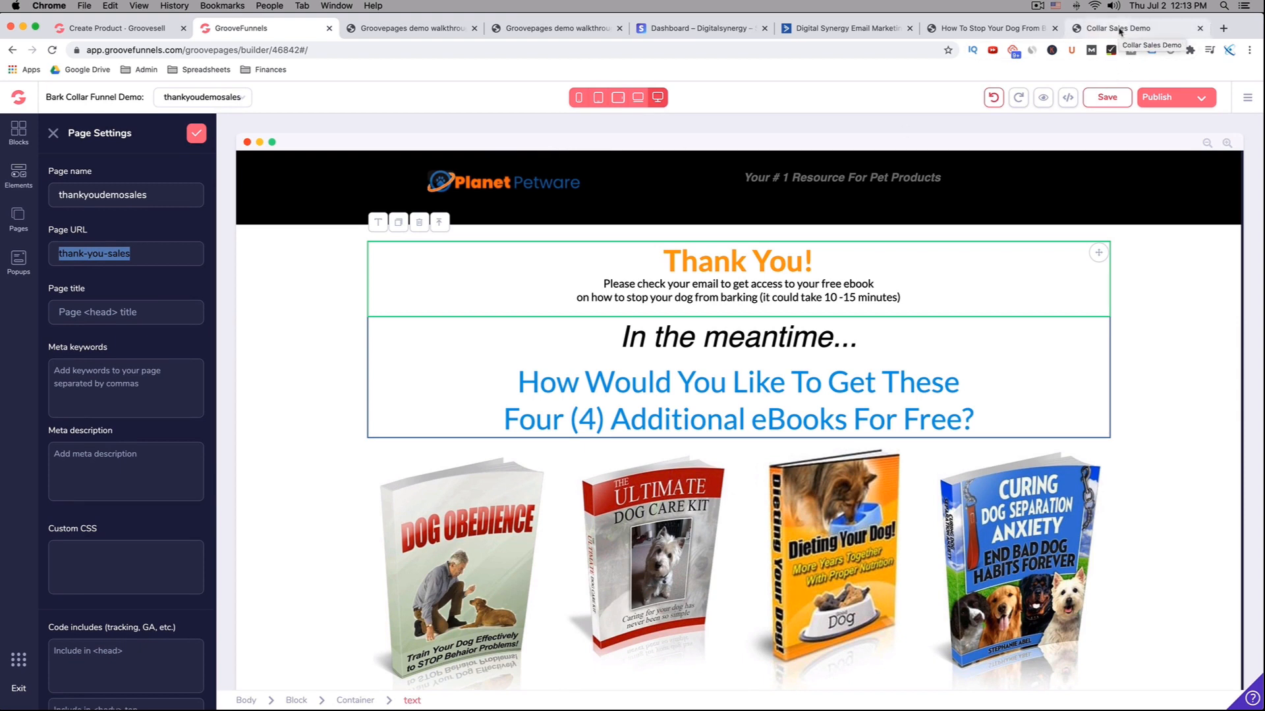
click(196, 133)
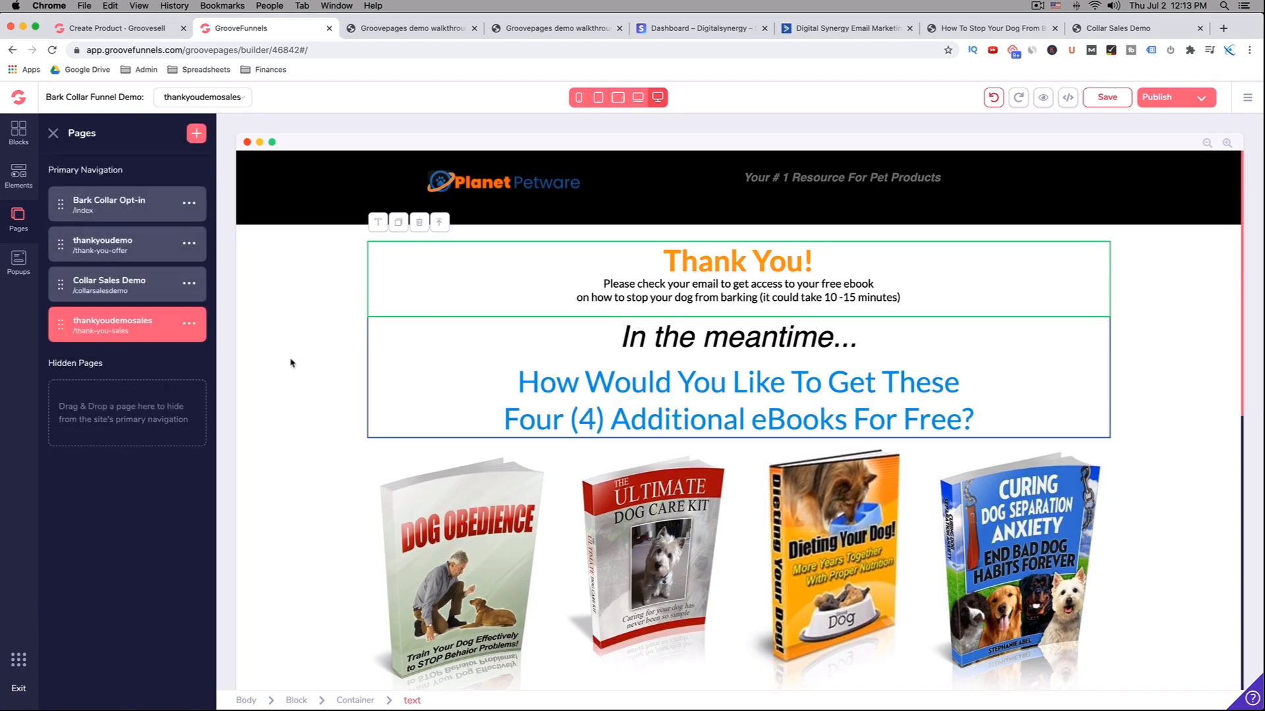
Step: Delete the "In the meantime..." line and the blue heading offering four additional eBooks from the thankyoudemosales page
click(613, 374)
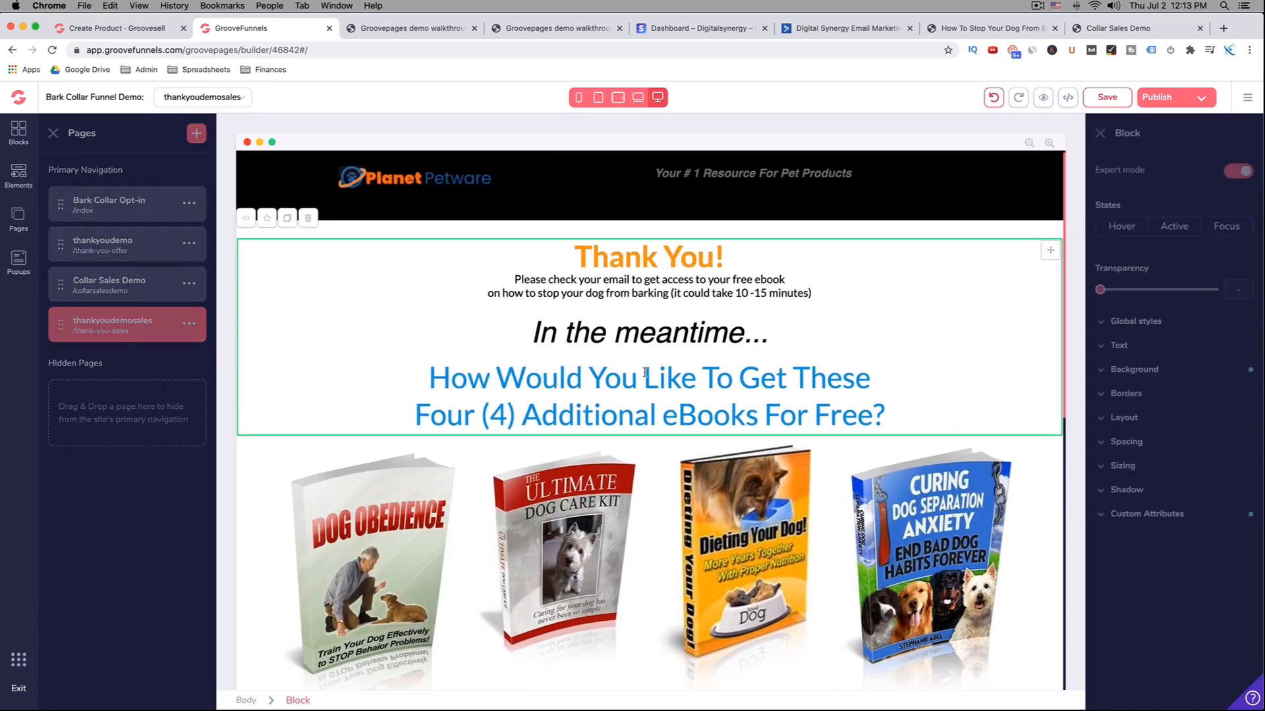
scroll(644, 372, down, 1)
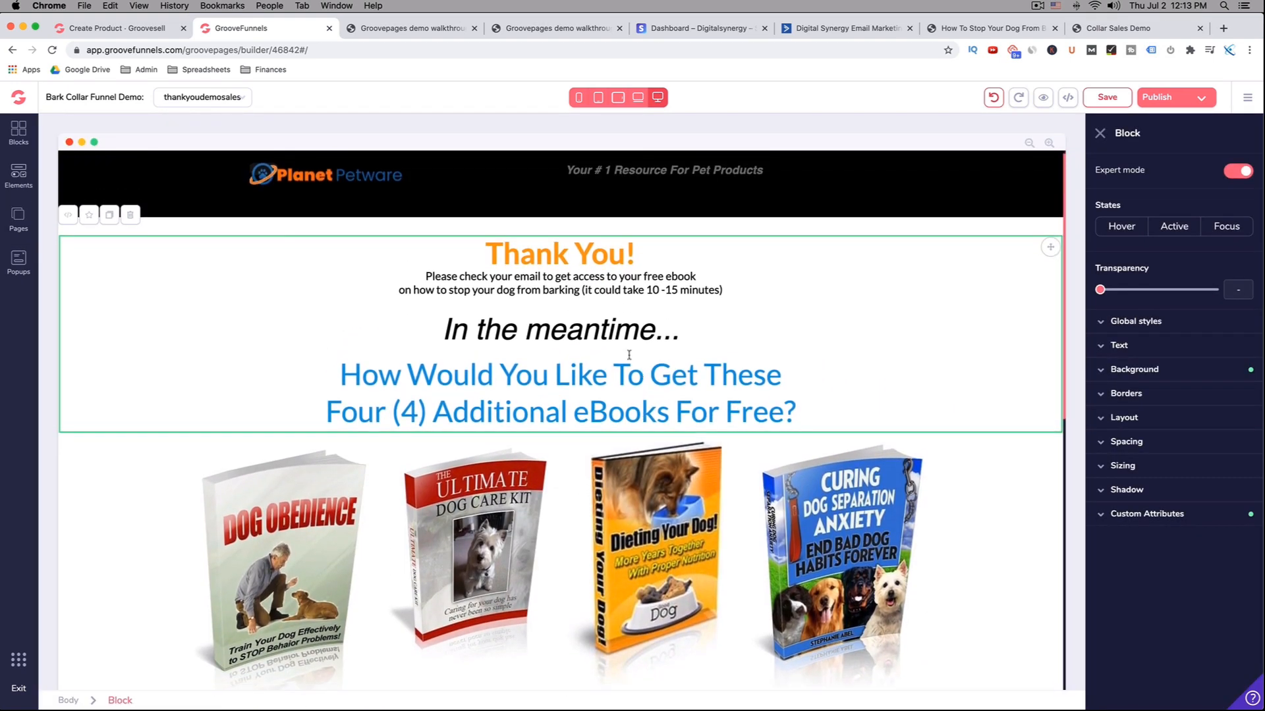
click(495, 367)
click(481, 333)
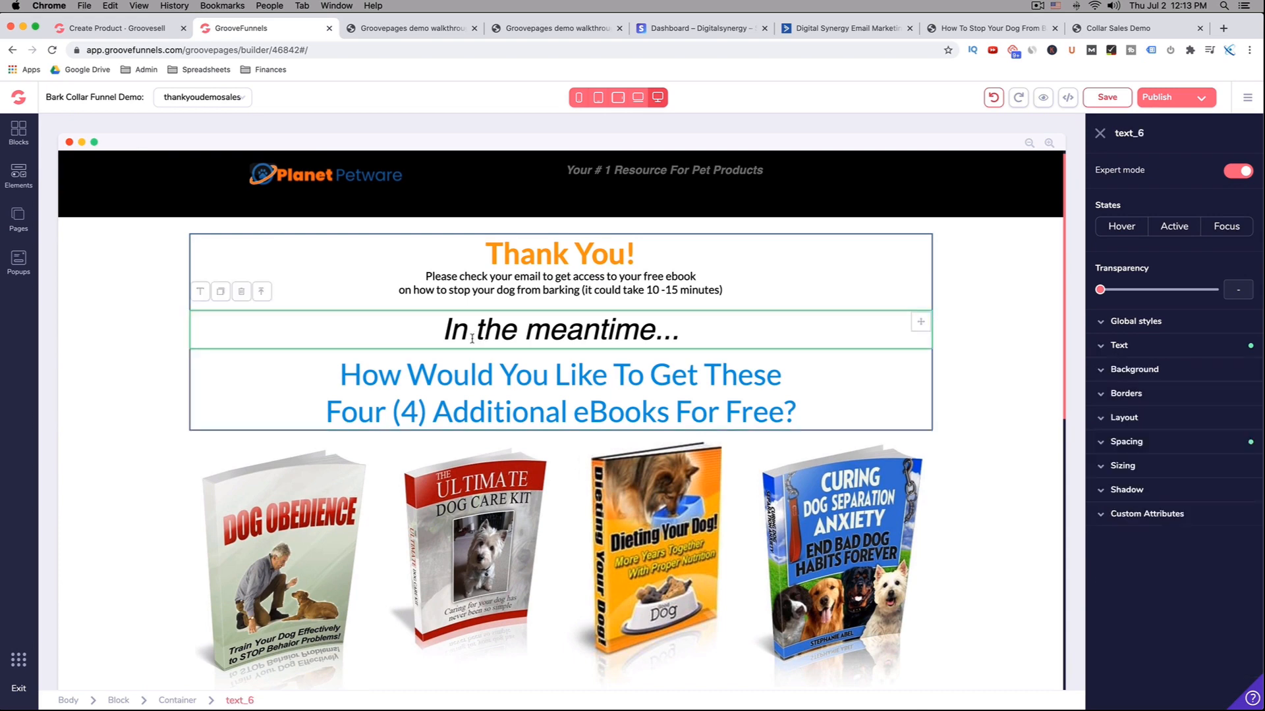
click(241, 291)
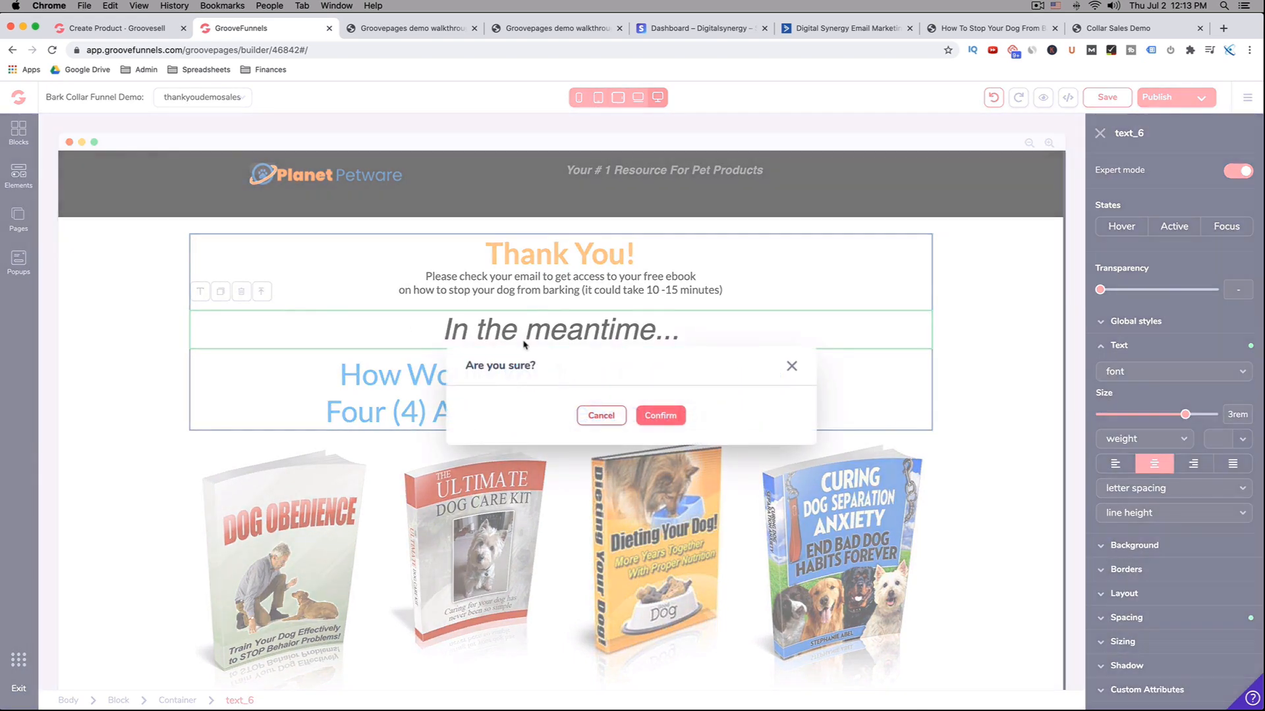
click(659, 413)
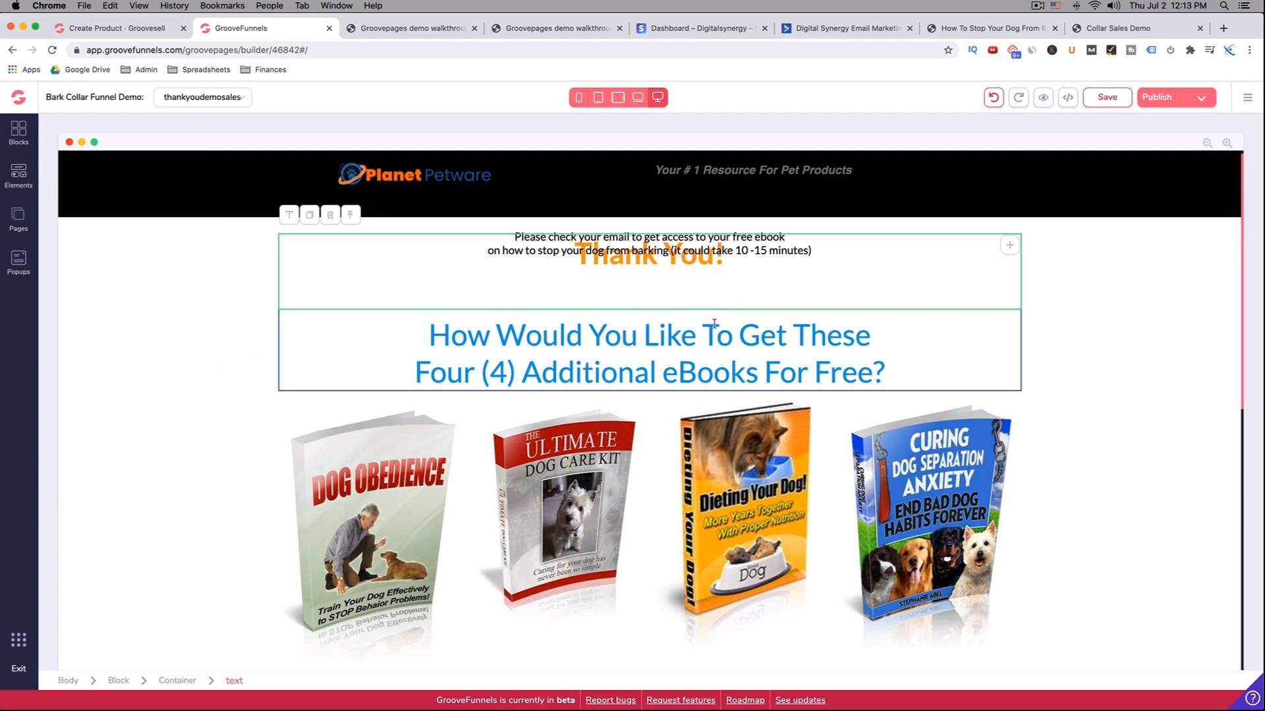
click(479, 335)
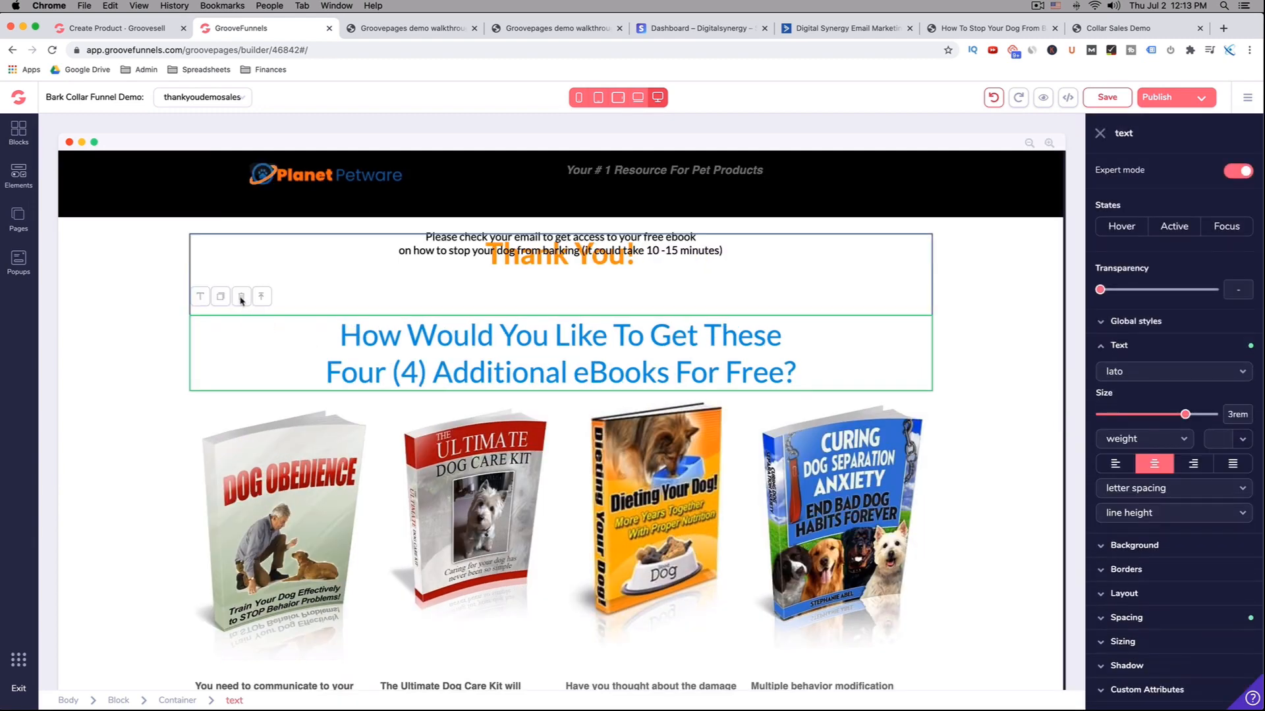
click(242, 296)
click(660, 415)
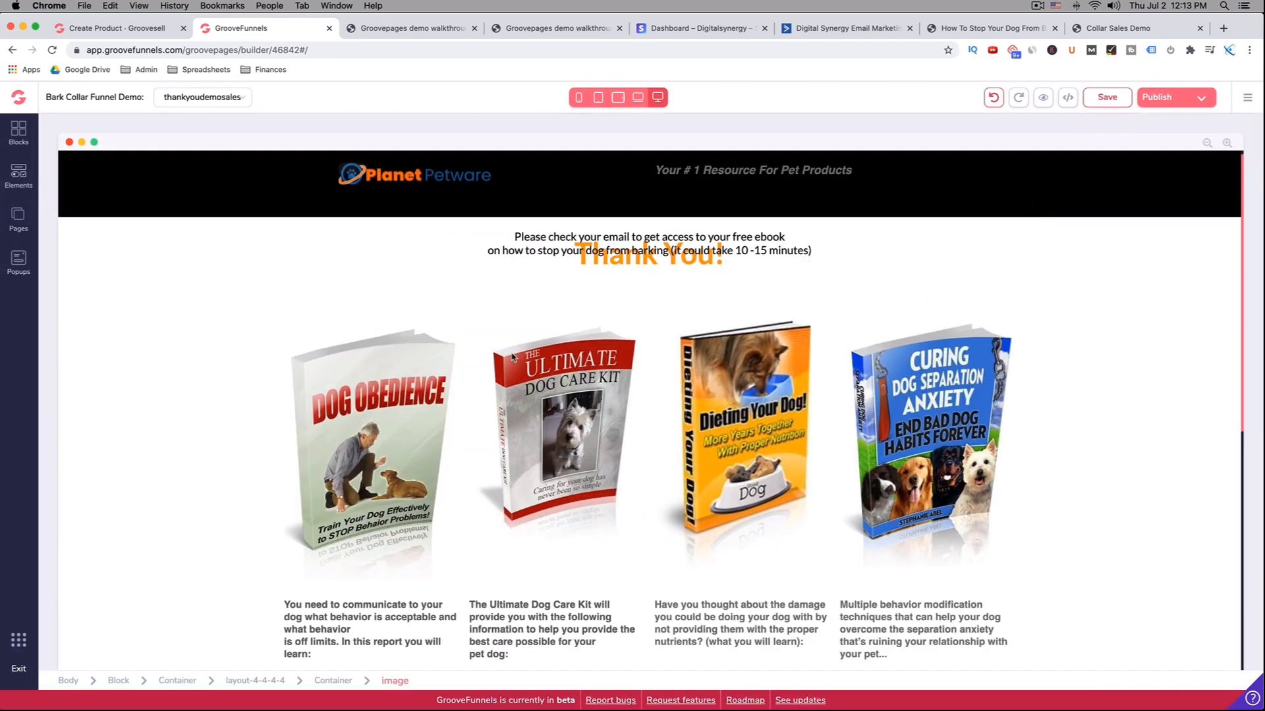
Step: Delete the block of four eBook cover images and the block of checkmark bullet lists
click(397, 394)
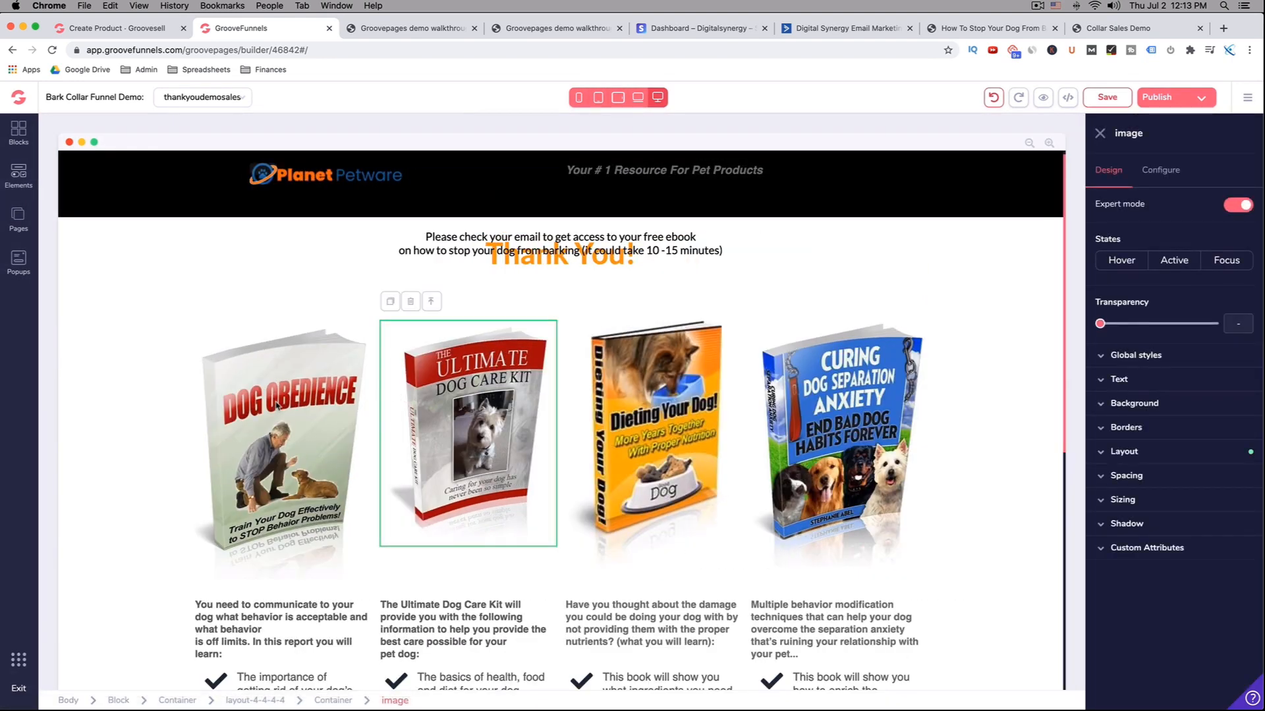
click(138, 404)
click(130, 302)
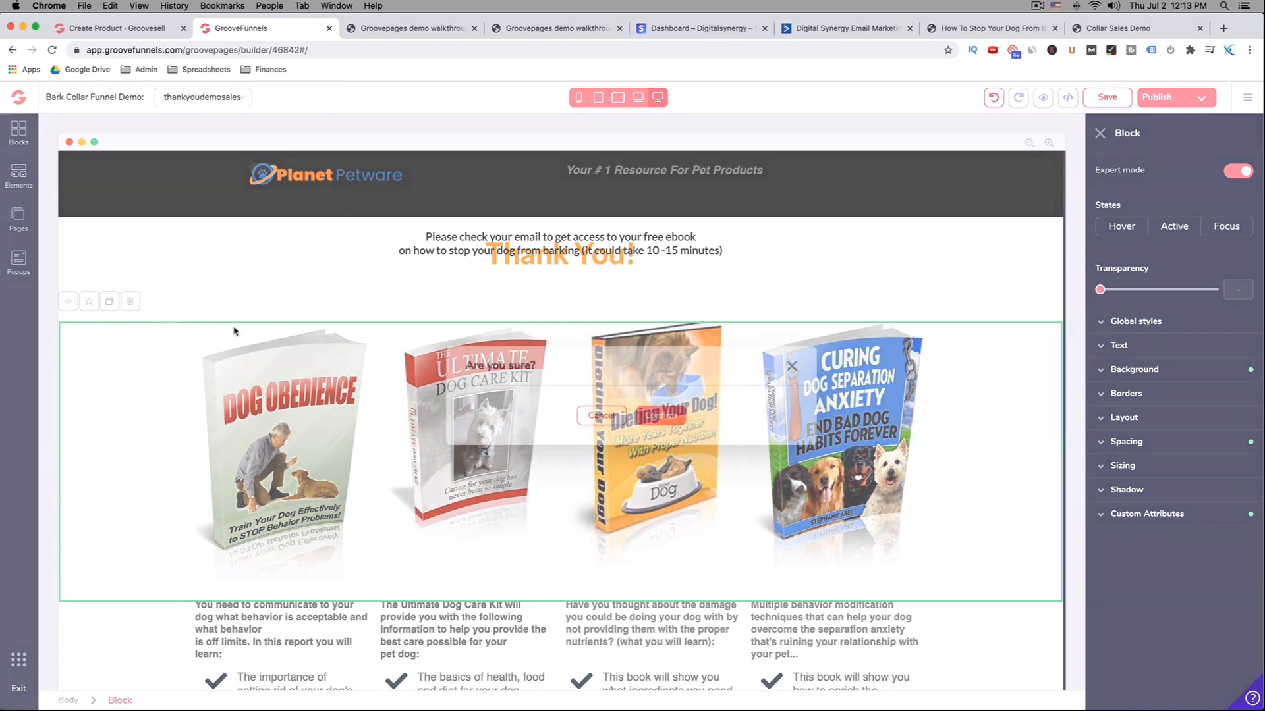
click(660, 415)
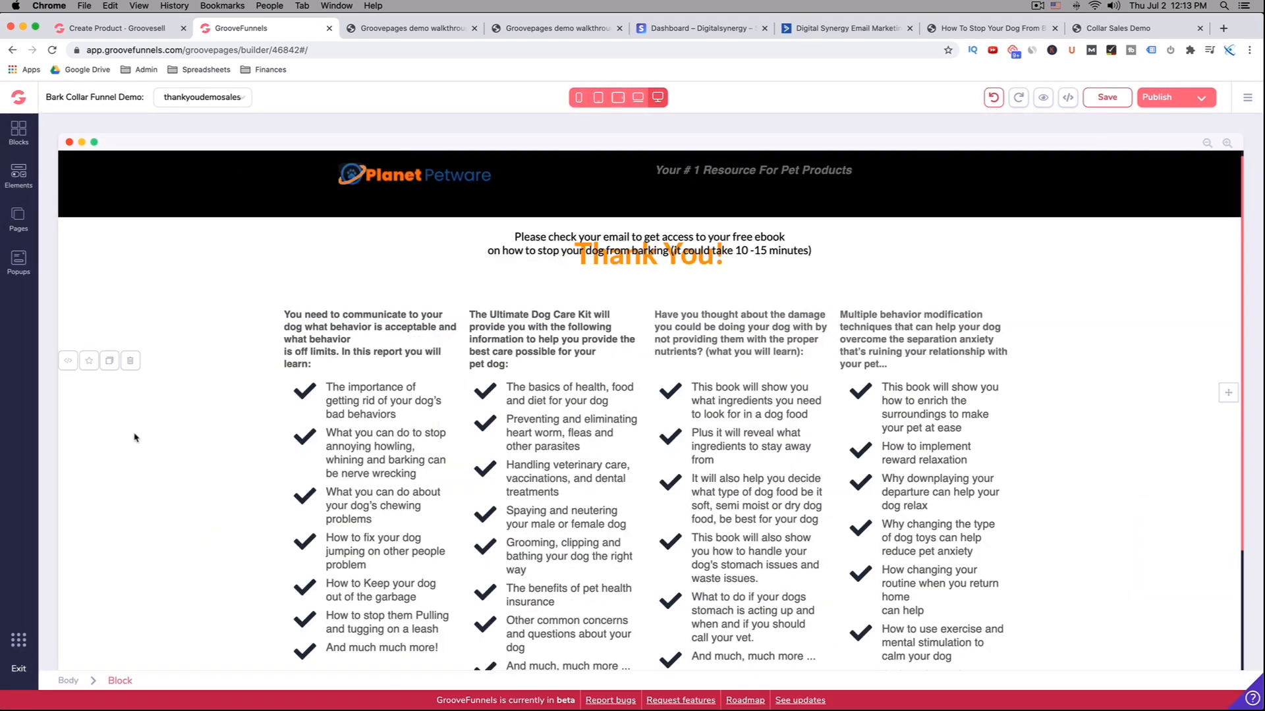
click(130, 360)
click(647, 415)
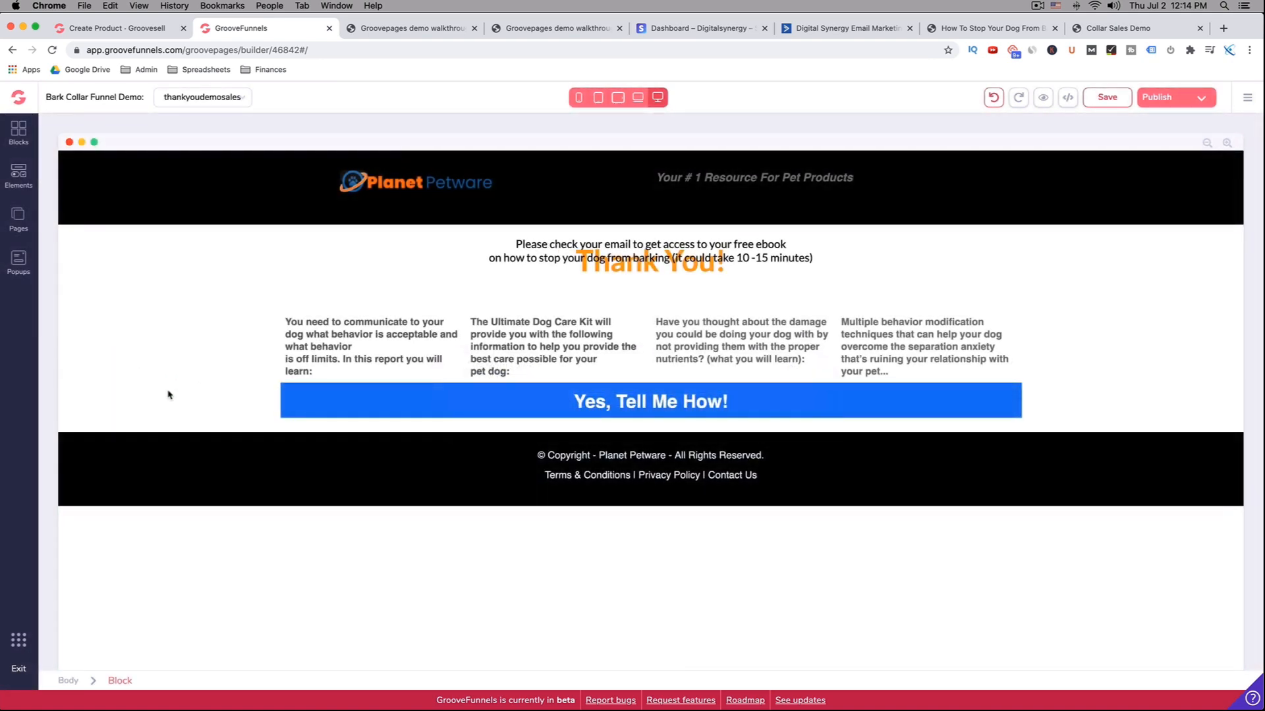
Step: Delete the block with the four eBook intro paragraphs and the "Yes, Tell Me How!" button block
click(244, 354)
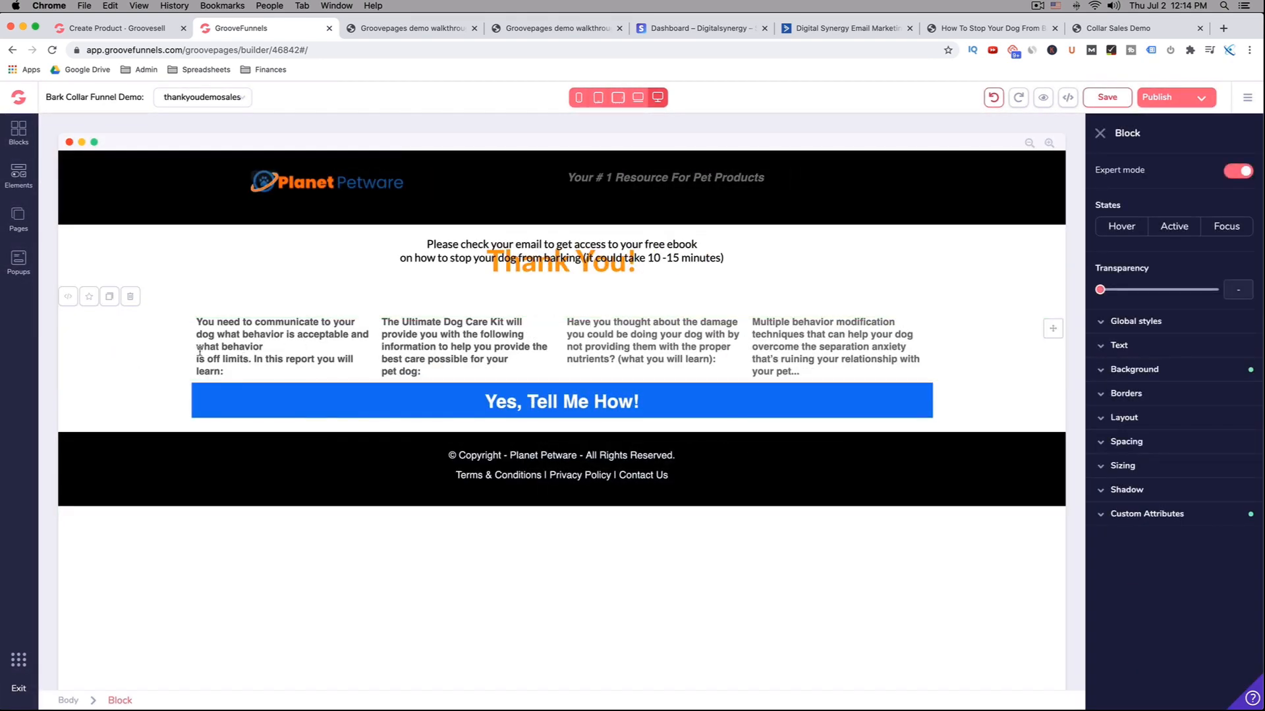
mouse_move(150, 353)
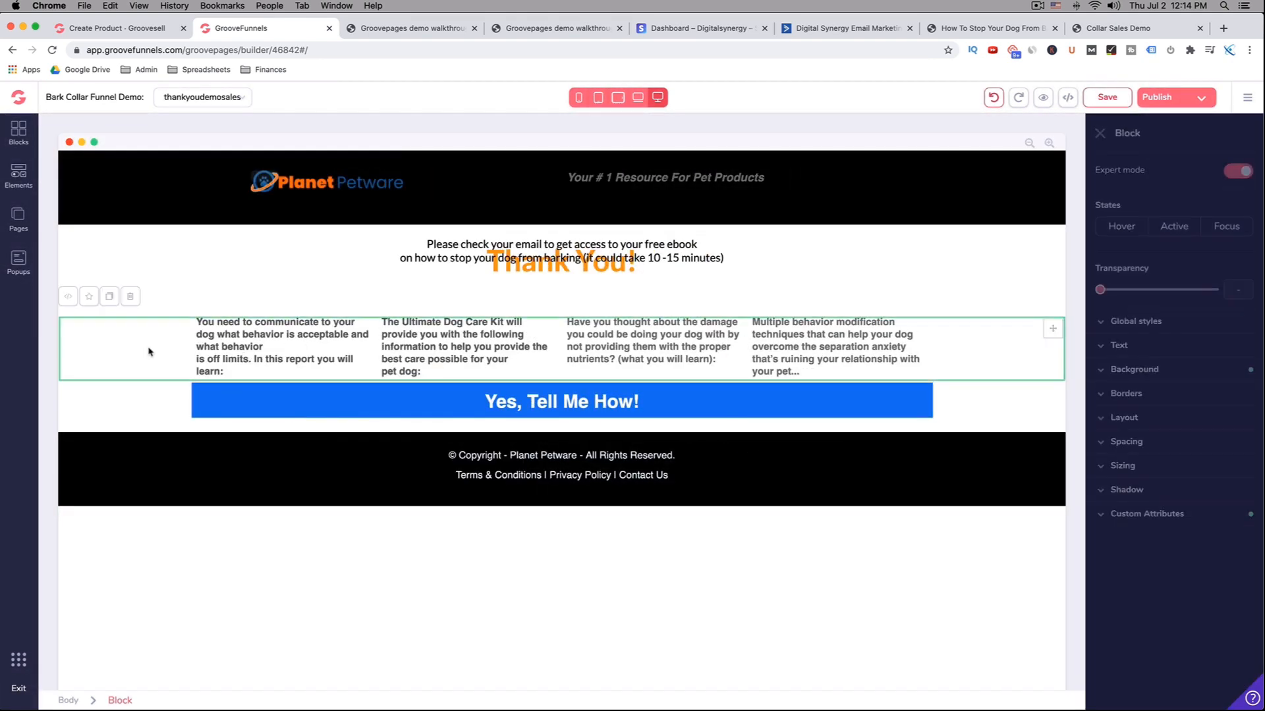
click(132, 298)
click(652, 415)
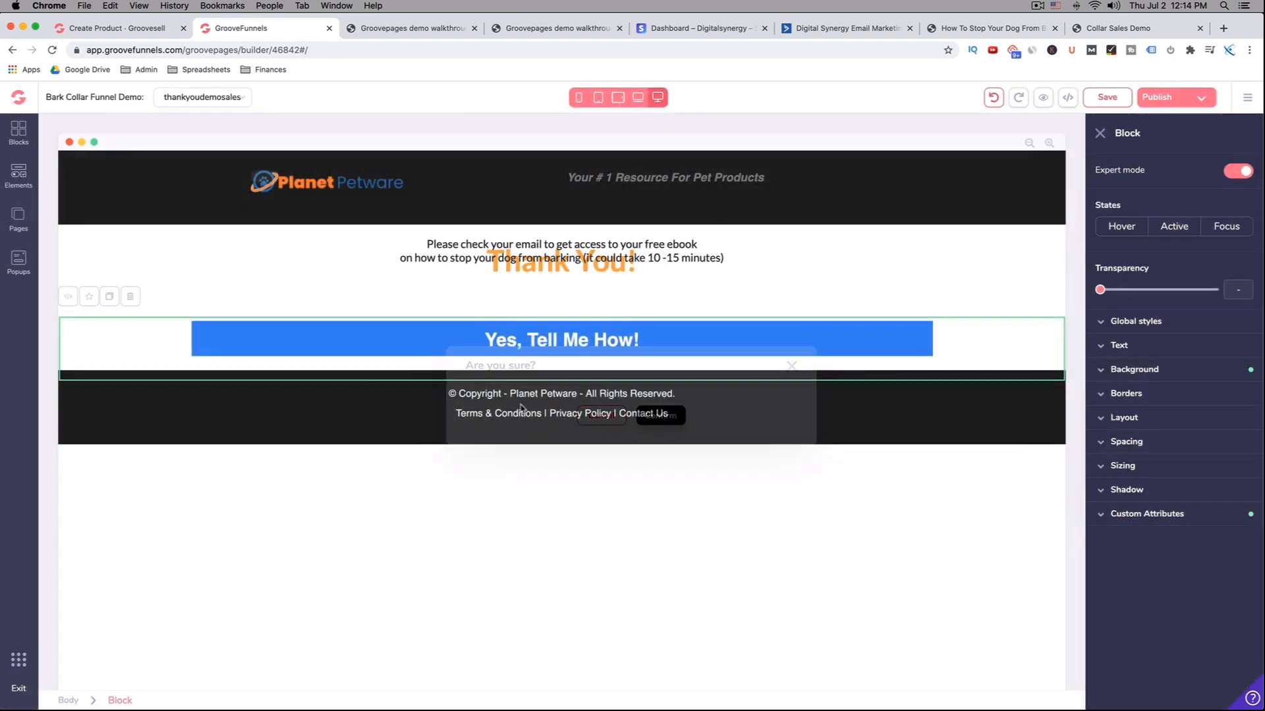
click(146, 343)
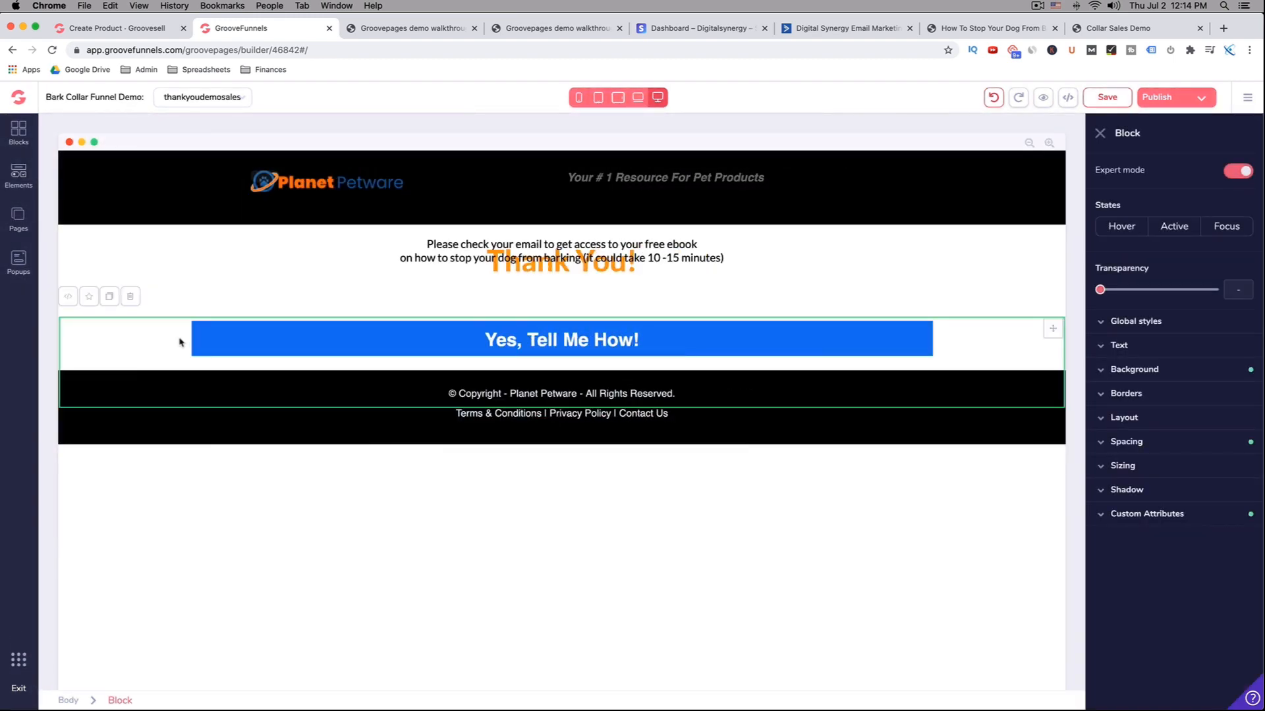
click(131, 298)
click(656, 415)
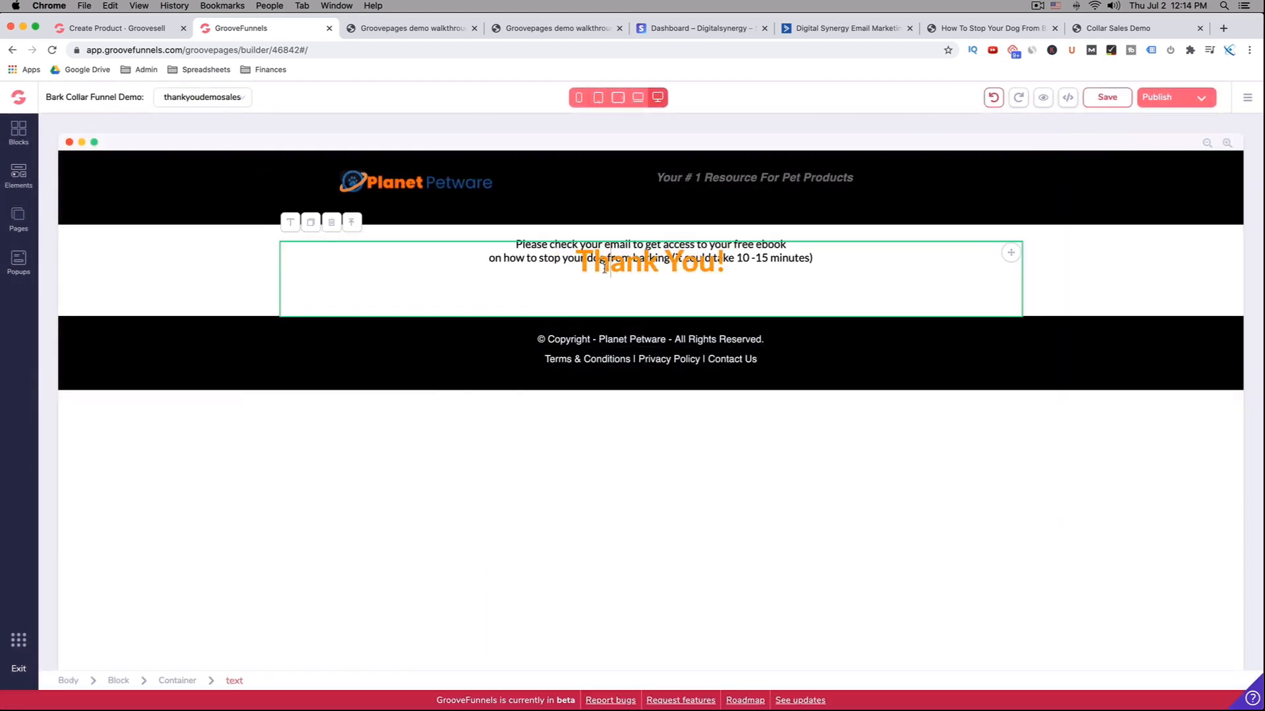
Step: Delete the "Please check your email" free ebook text that overlaps the "Thank You!" heading
double_click(605, 267)
drag(577, 259, 732, 272)
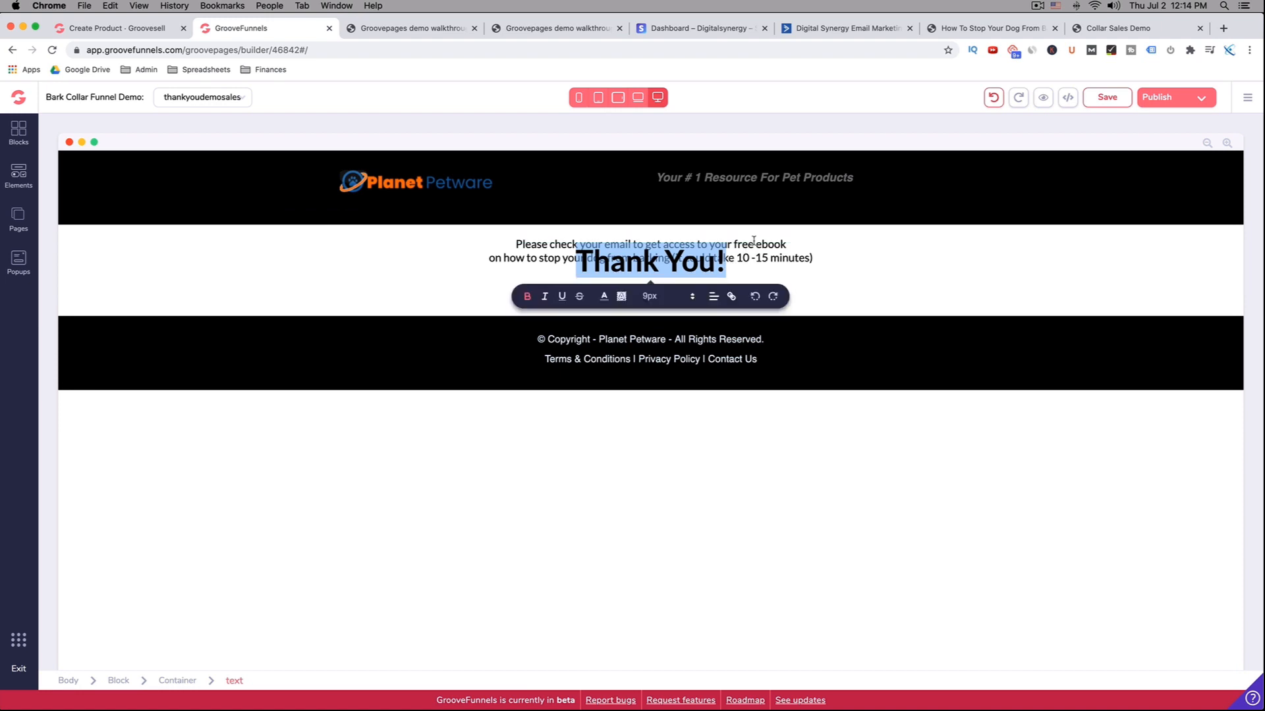
click(751, 244)
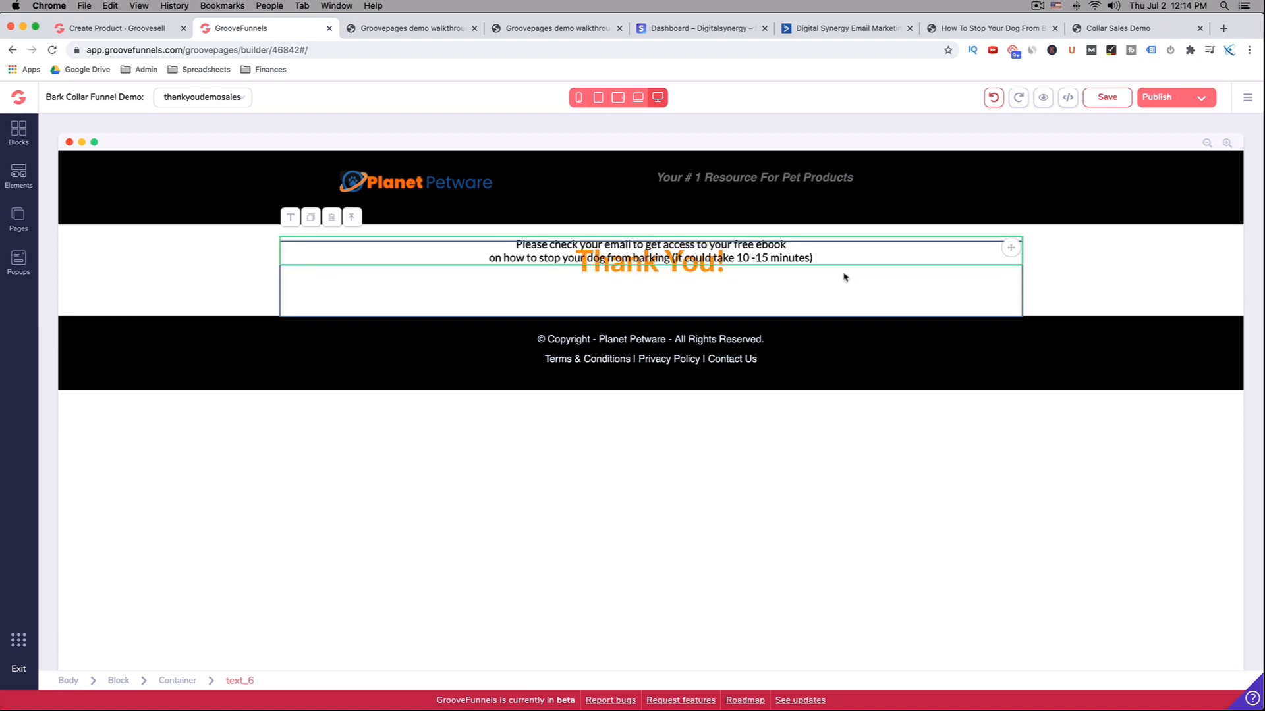
triple_click(788, 257)
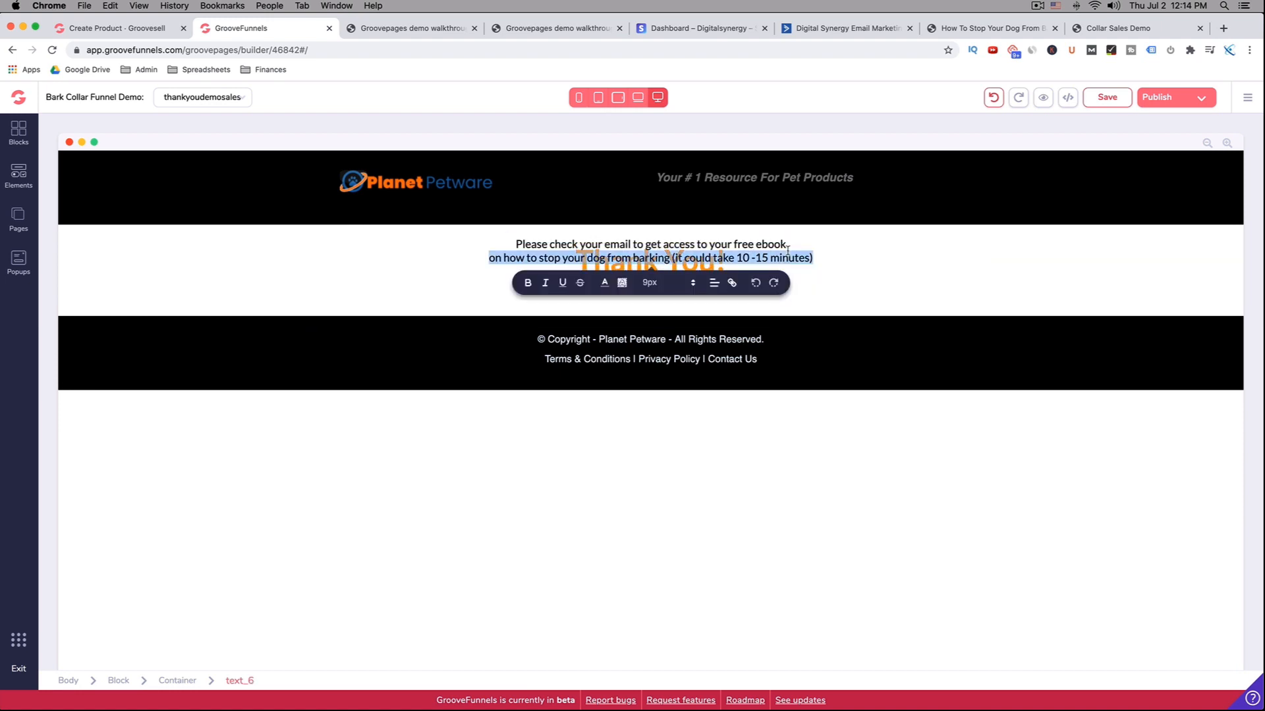
click(430, 259)
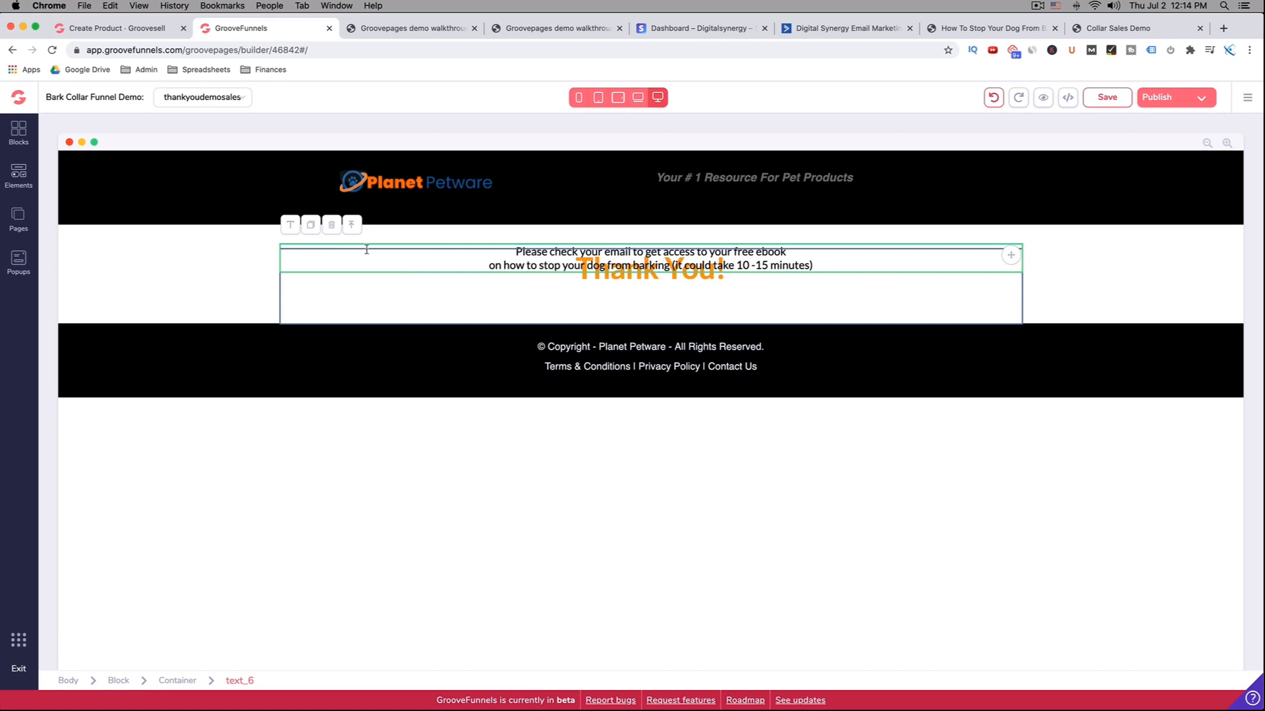
click(332, 226)
click(672, 416)
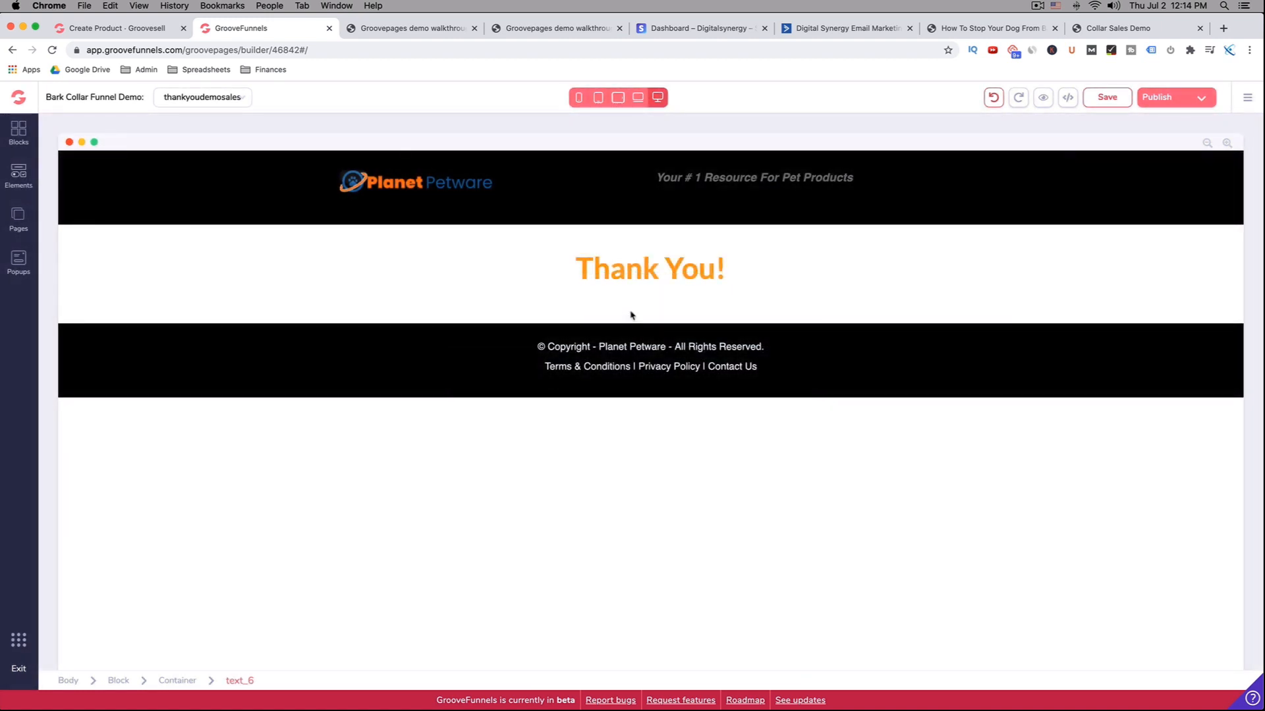
Step: Add a paragraph element to the thankyoudemosales page and place it directly beneath the "Thank You!" heading
click(664, 277)
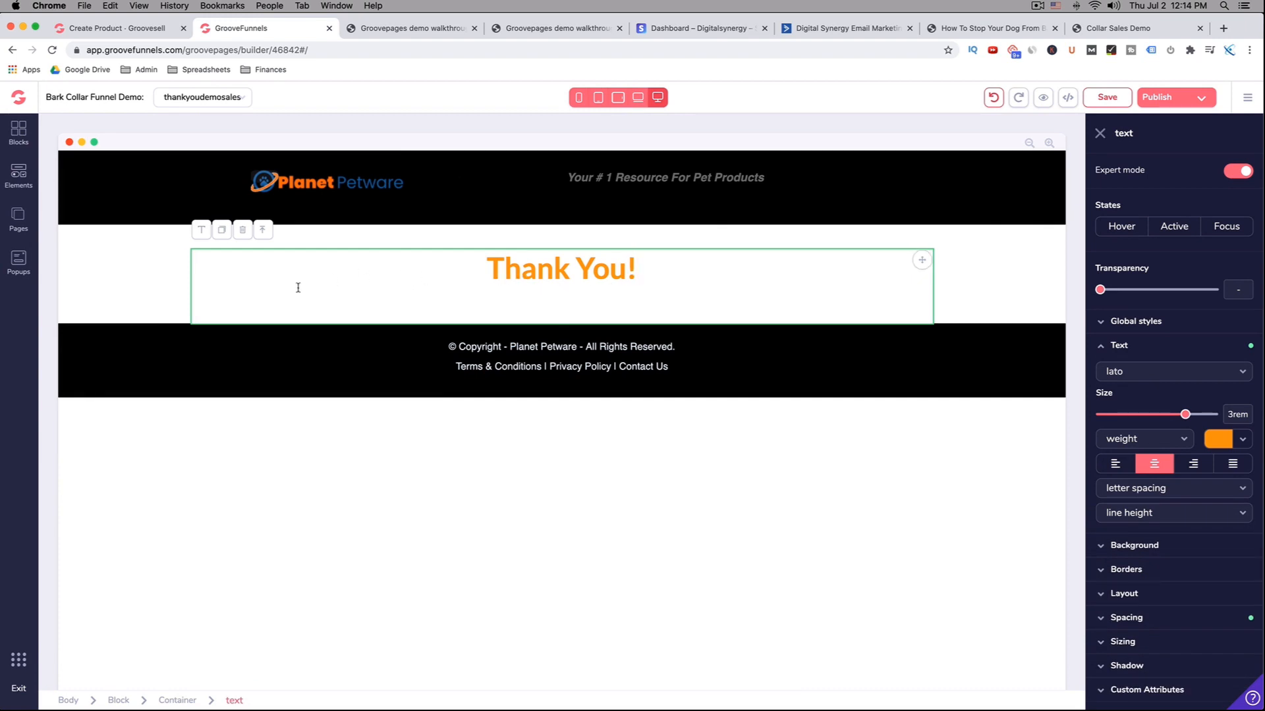
click(19, 175)
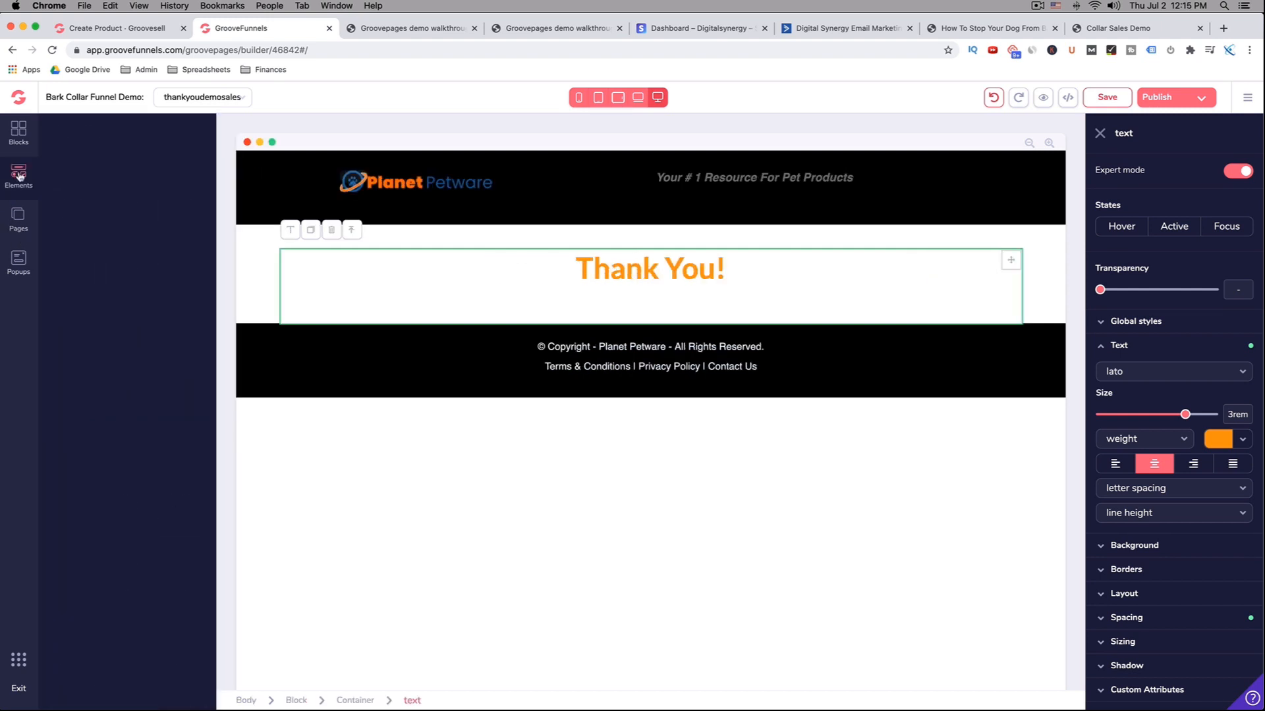
scroll(90, 435, down, 1)
scroll(89, 435, down, 4)
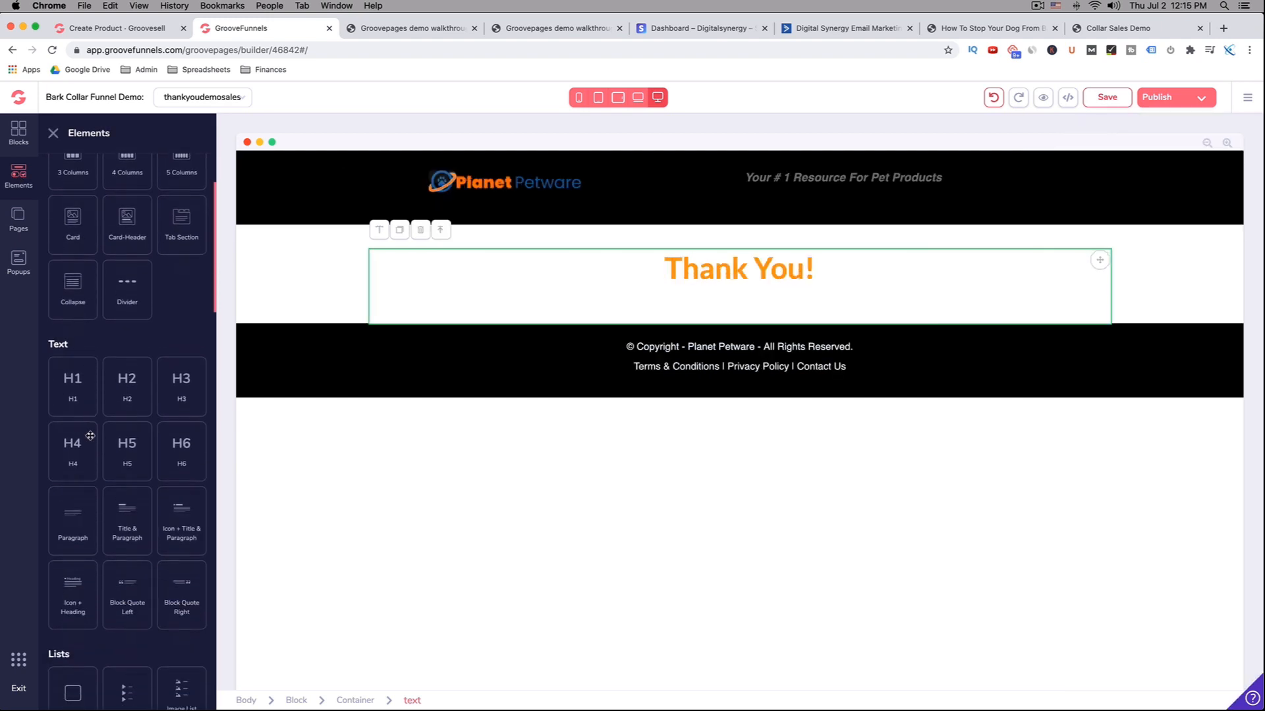
drag(68, 465, 757, 296)
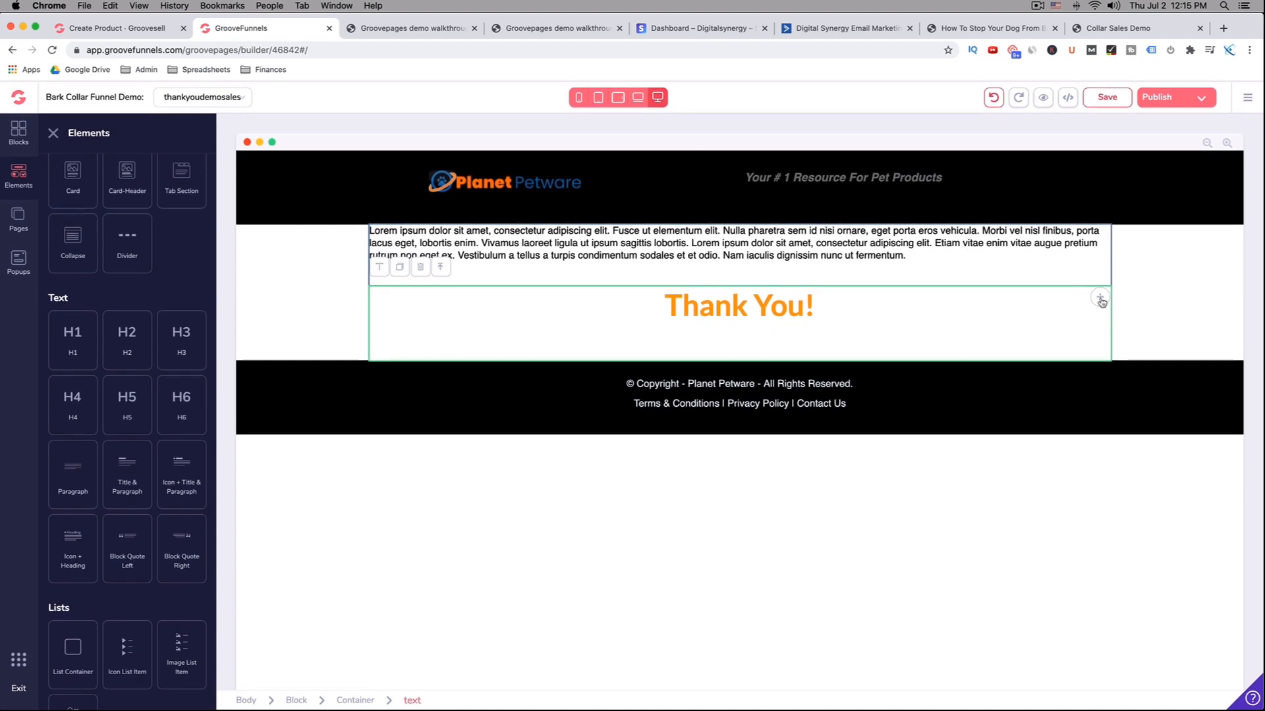
drag(1101, 302, 1093, 260)
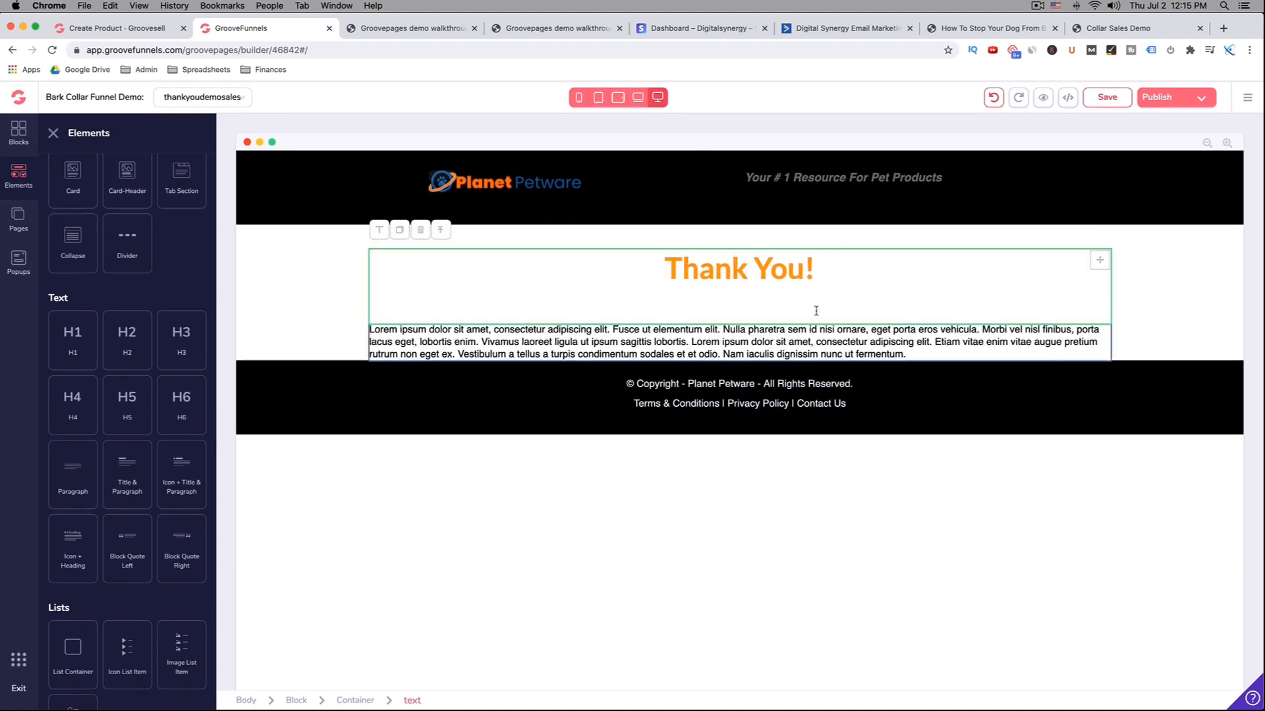
Step: Replace the placeholder paragraph with "Thank you very much for your purchase, you will recieve your product in 3-7 days."
triple_click(784, 339)
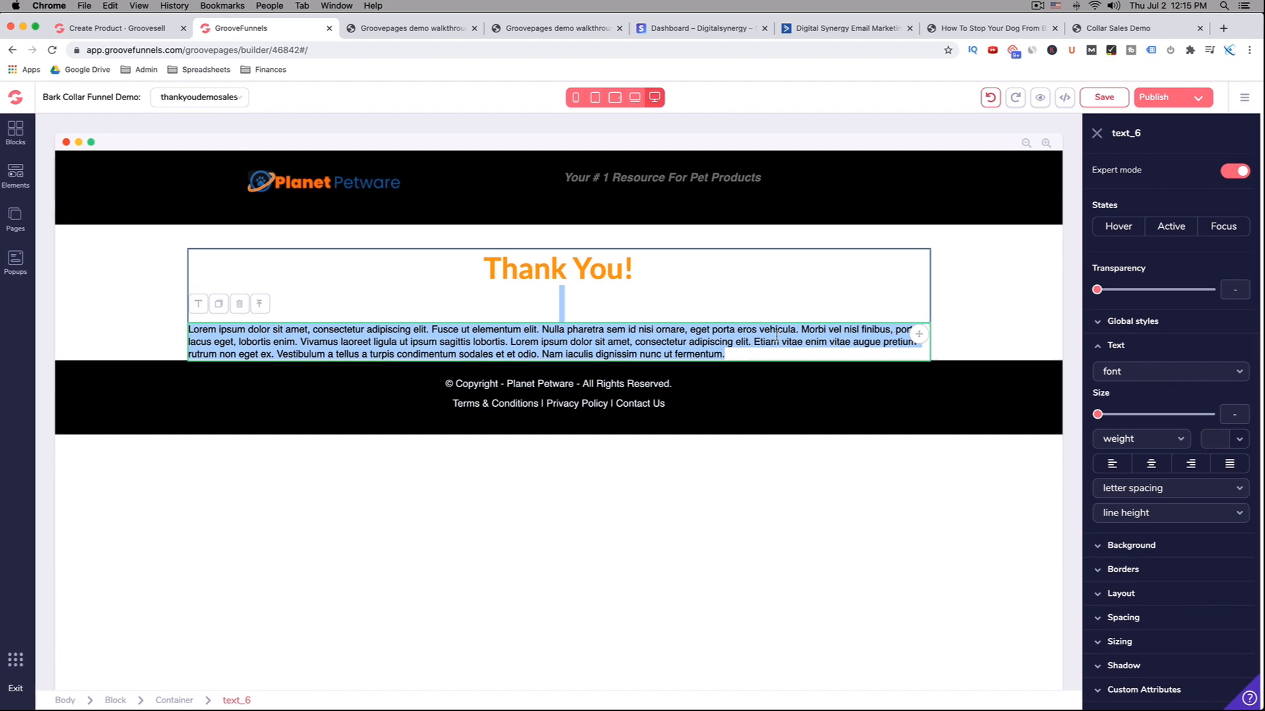
click(578, 330)
double_click(578, 330)
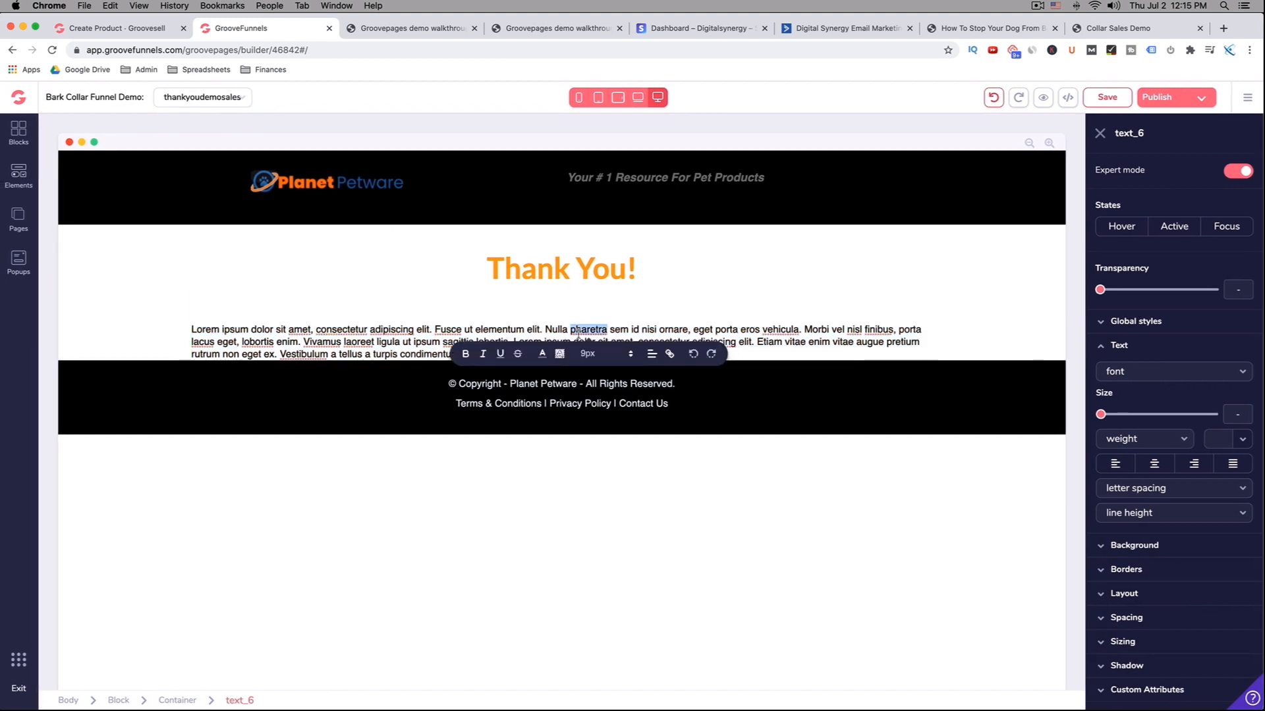
triple_click(410, 337)
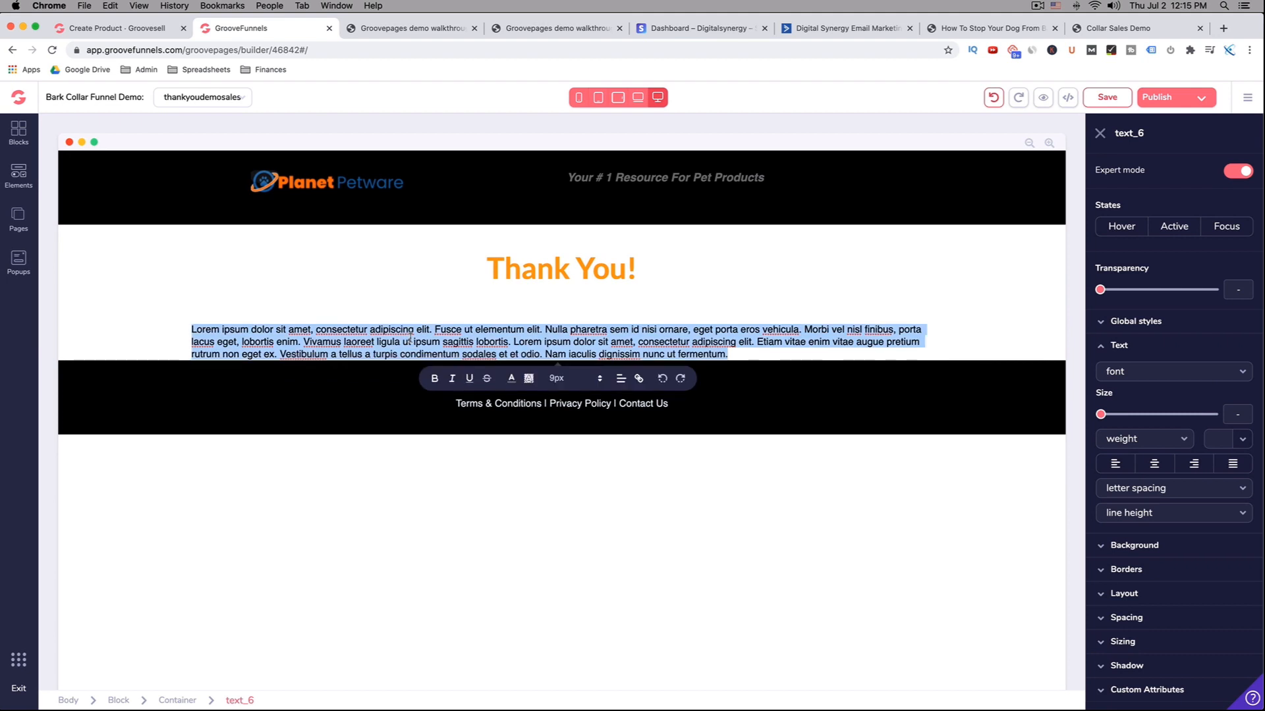
text(Tja)
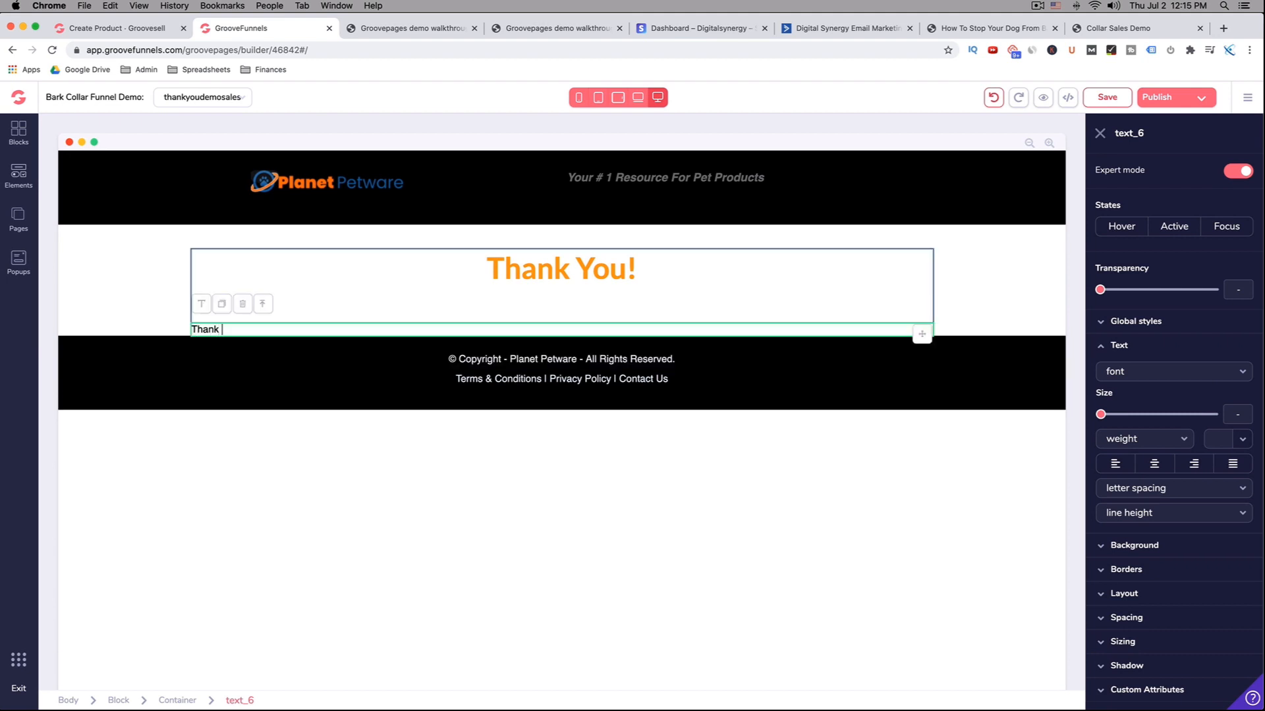
text(nk you very much for your purchase, you)
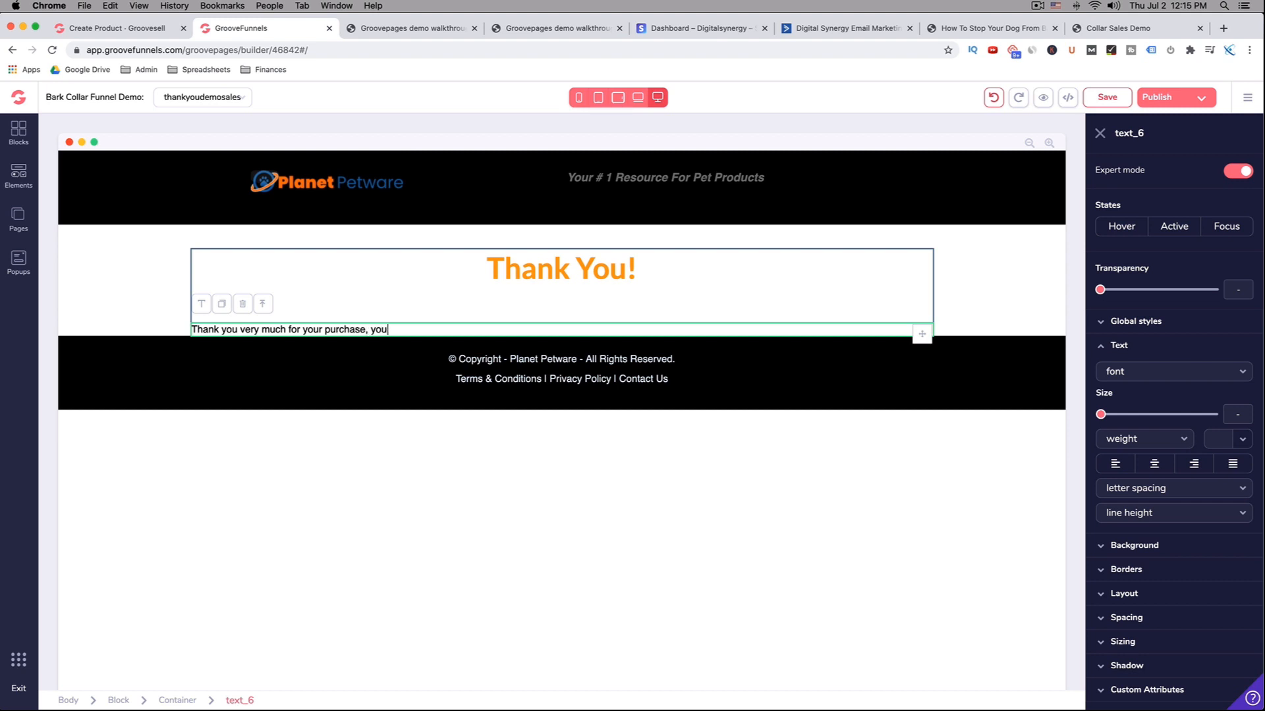
text( will recieve your)
text( or)
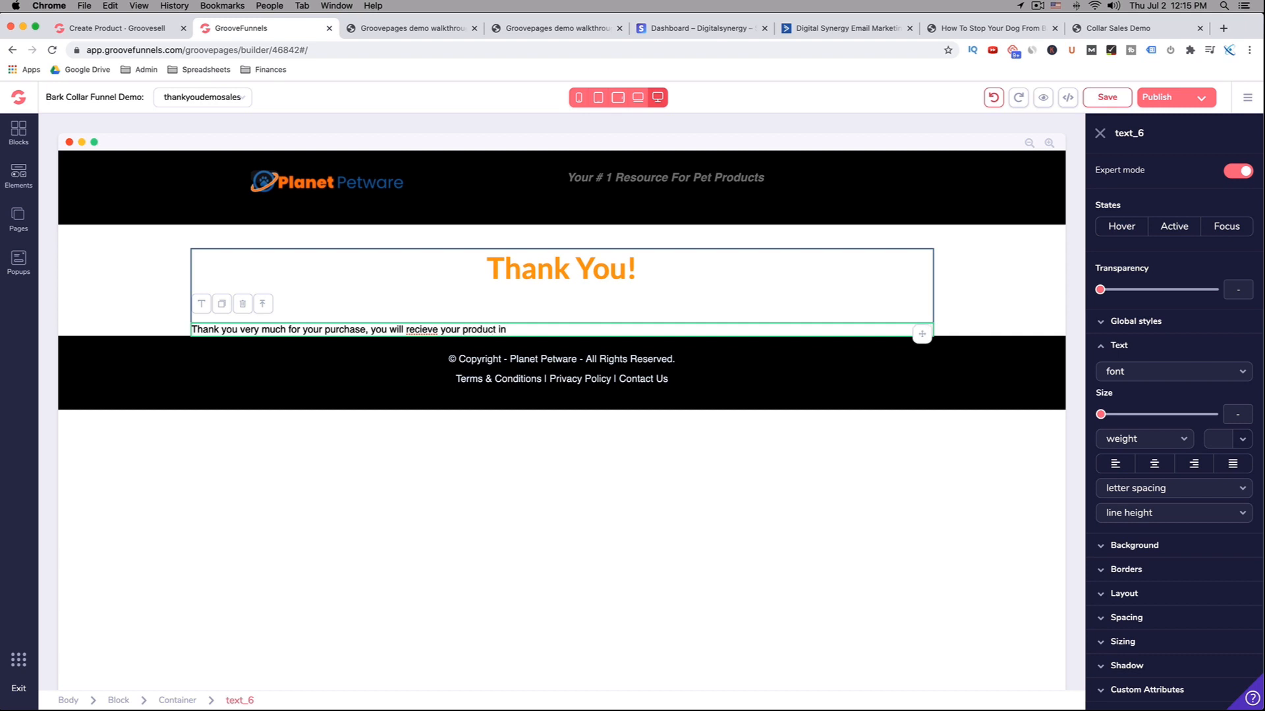
text(3-7 days.)
Step: Correct the misspelled word "recieve" in the purchase message to "receive"
right_click(416, 328)
click(439, 344)
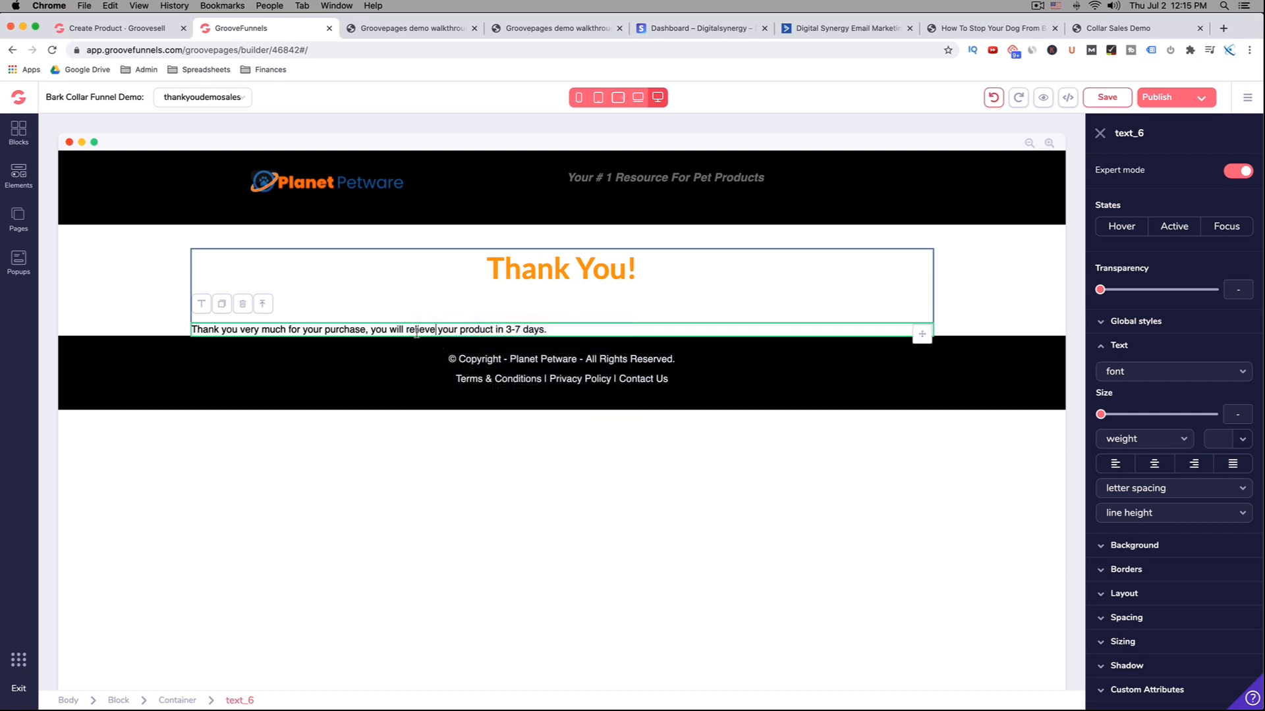
right_click(416, 330)
key(Escape)
text(redei)
key(BackSpace)
key(BackSpace)
key(BackSpace)
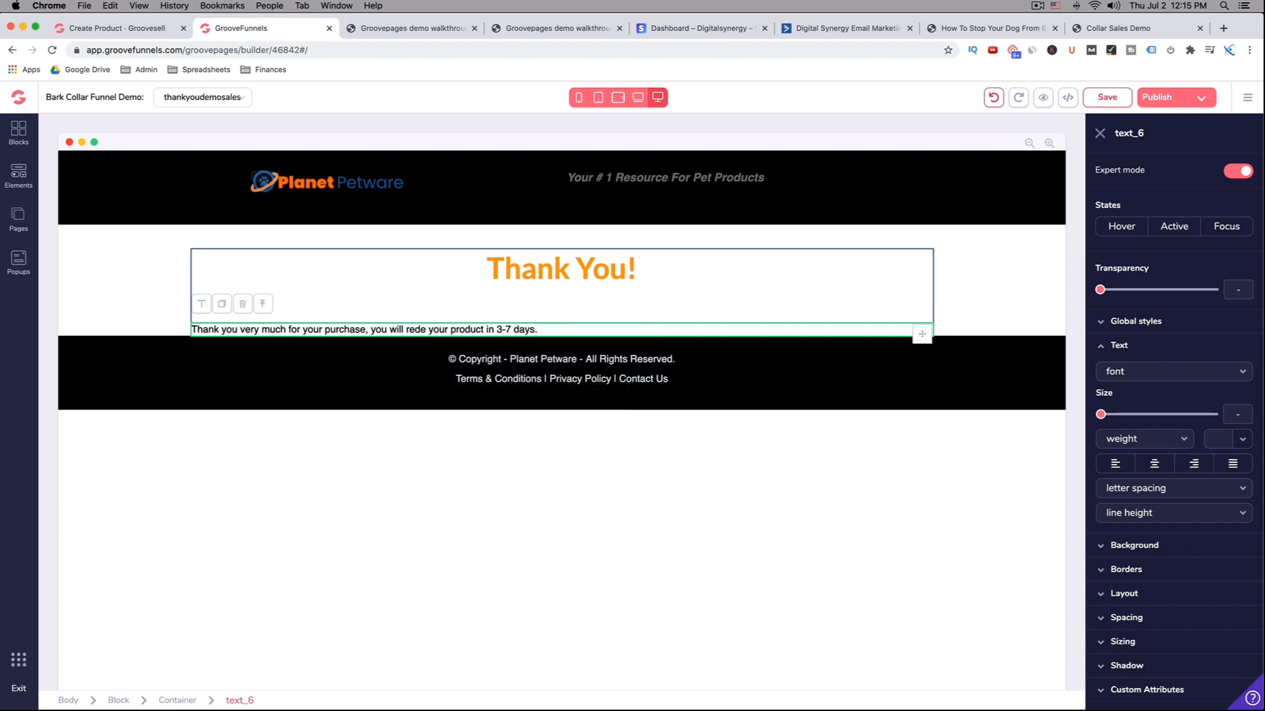
text(ceive)
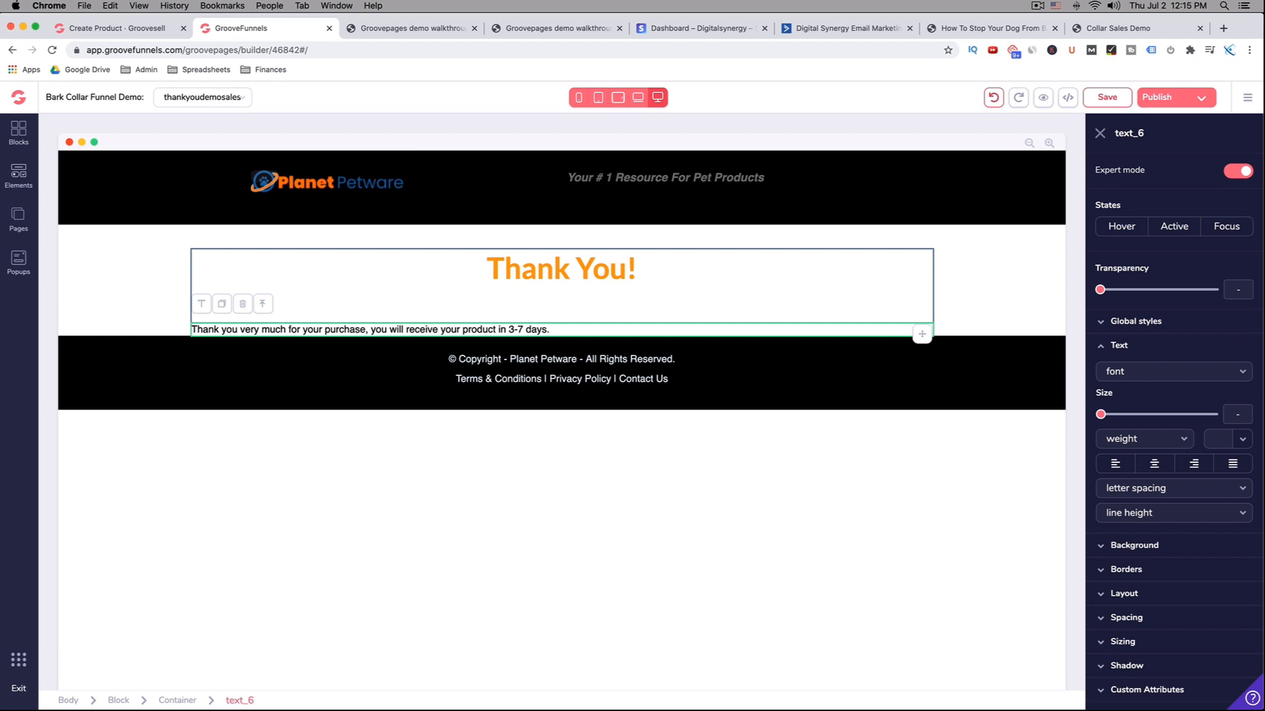
Step: Center the whole purchase message horizontally under the heading
key(super+a)
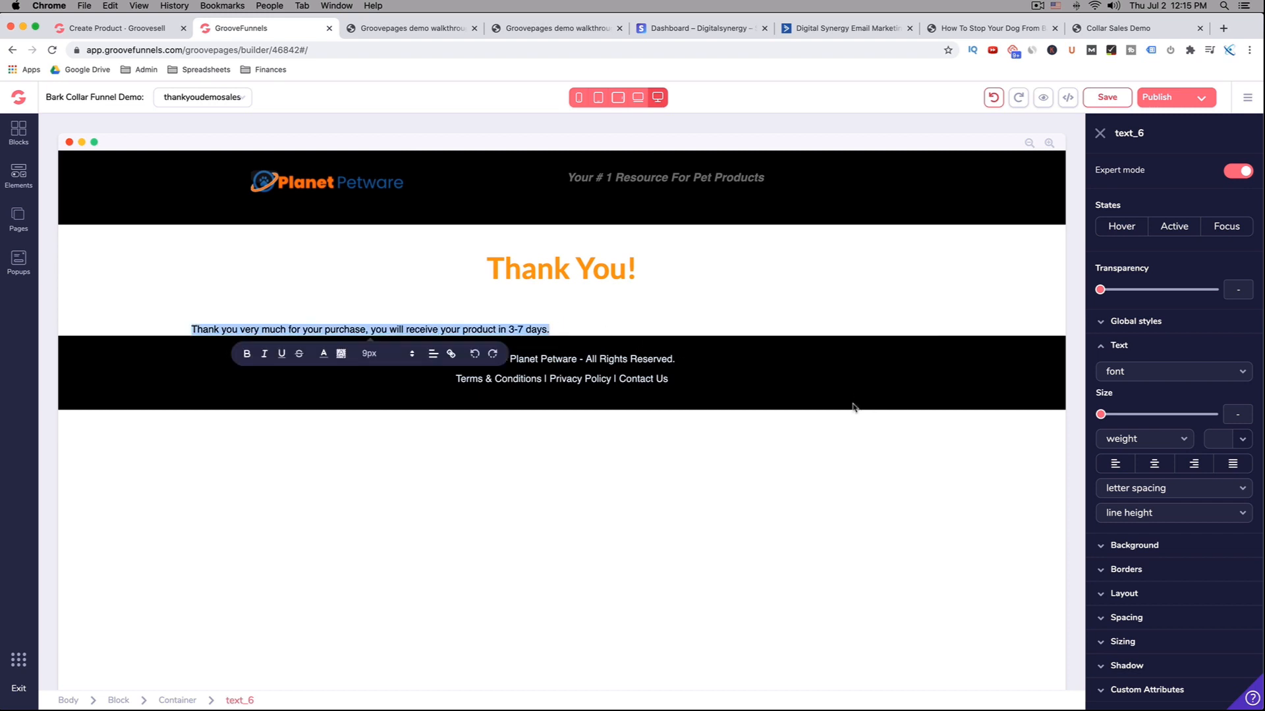
click(437, 356)
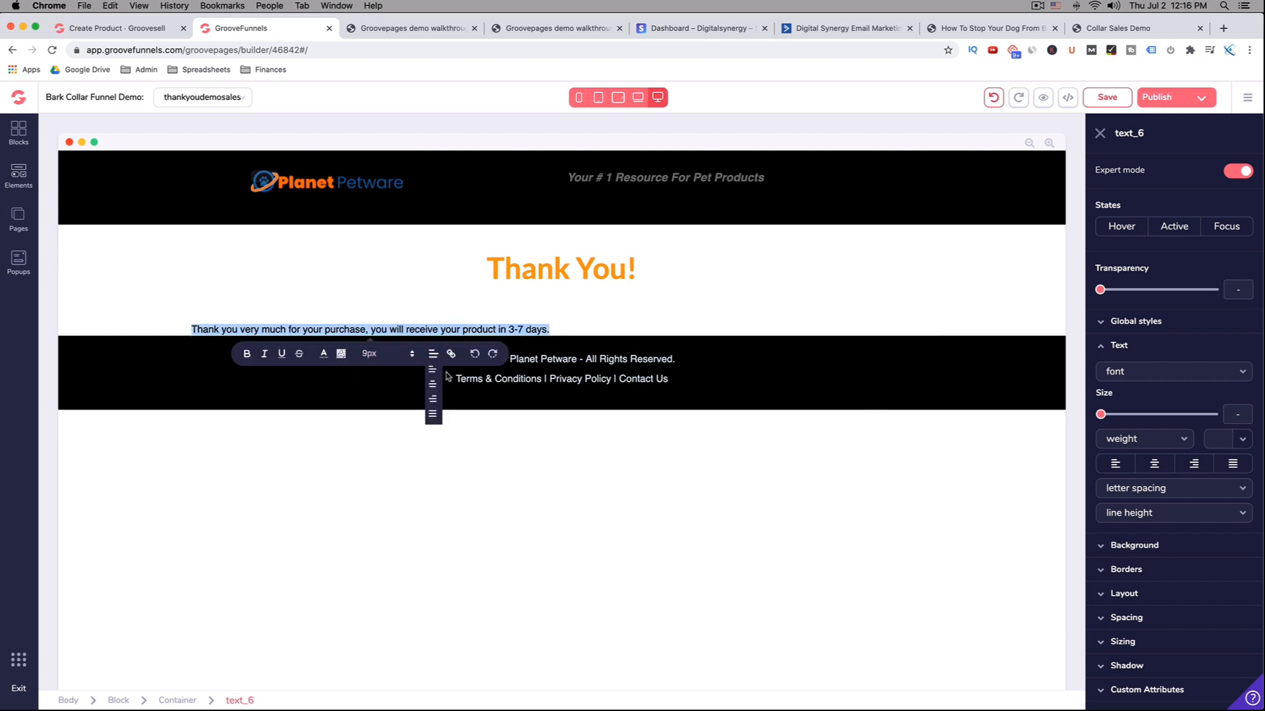
click(434, 385)
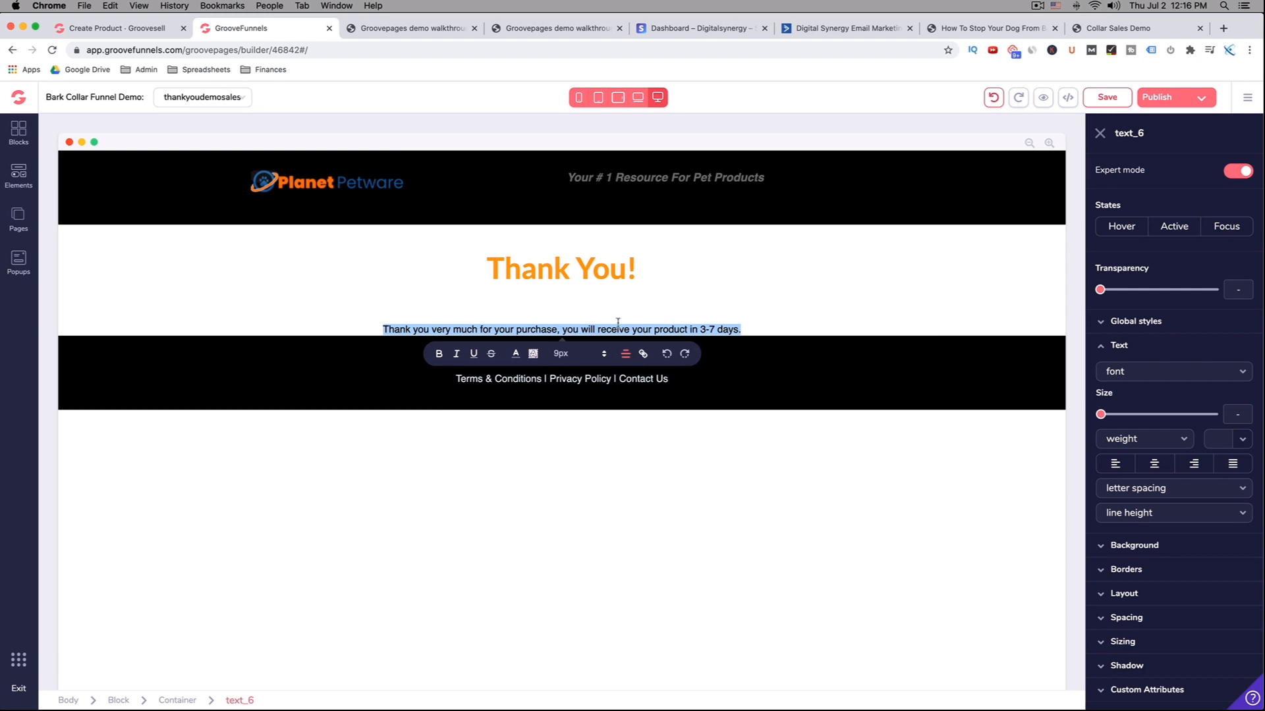
Step: Set the purchase message's top margin to -3rem and save the page
click(1113, 619)
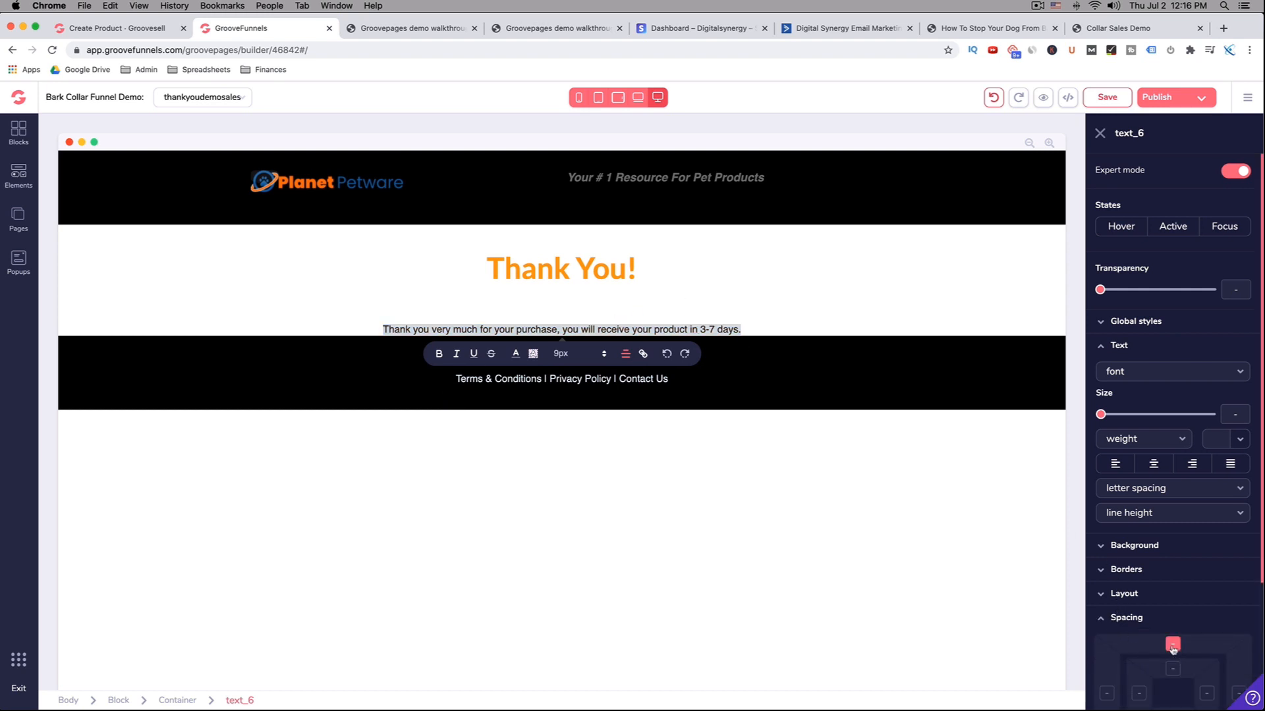
scroll(1146, 636, down, 3)
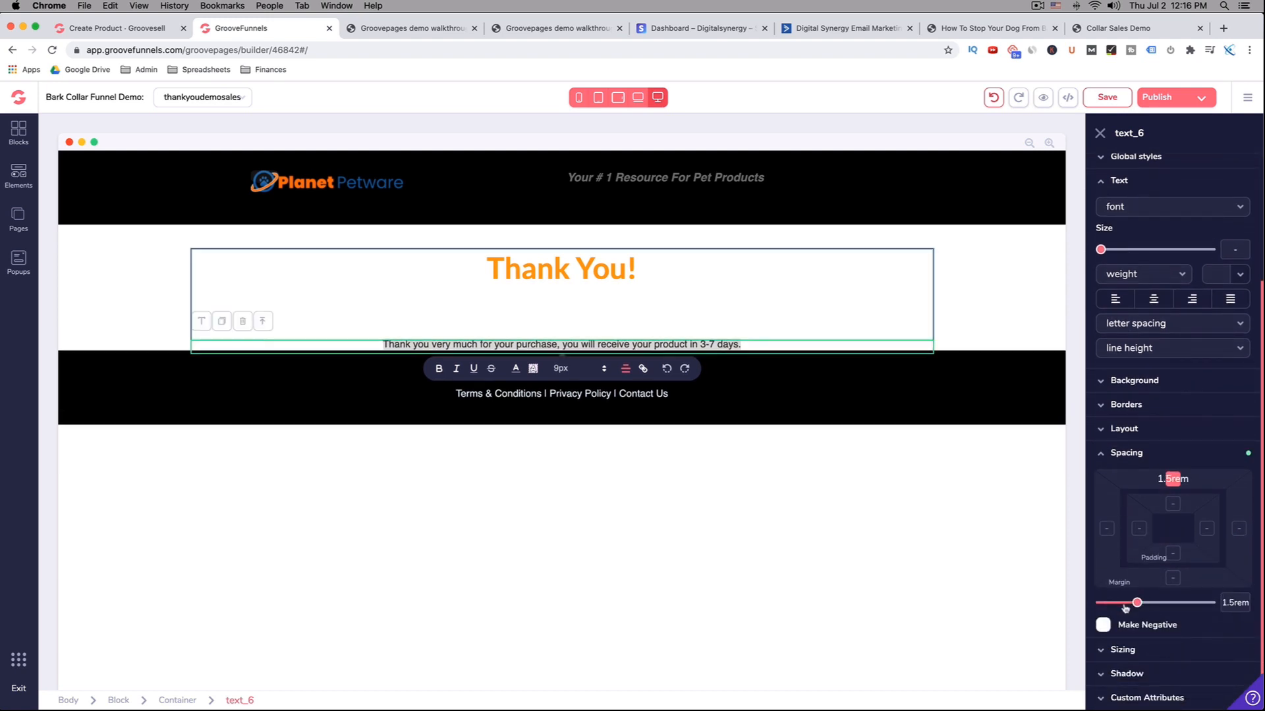
click(1107, 627)
drag(1108, 607, 1164, 603)
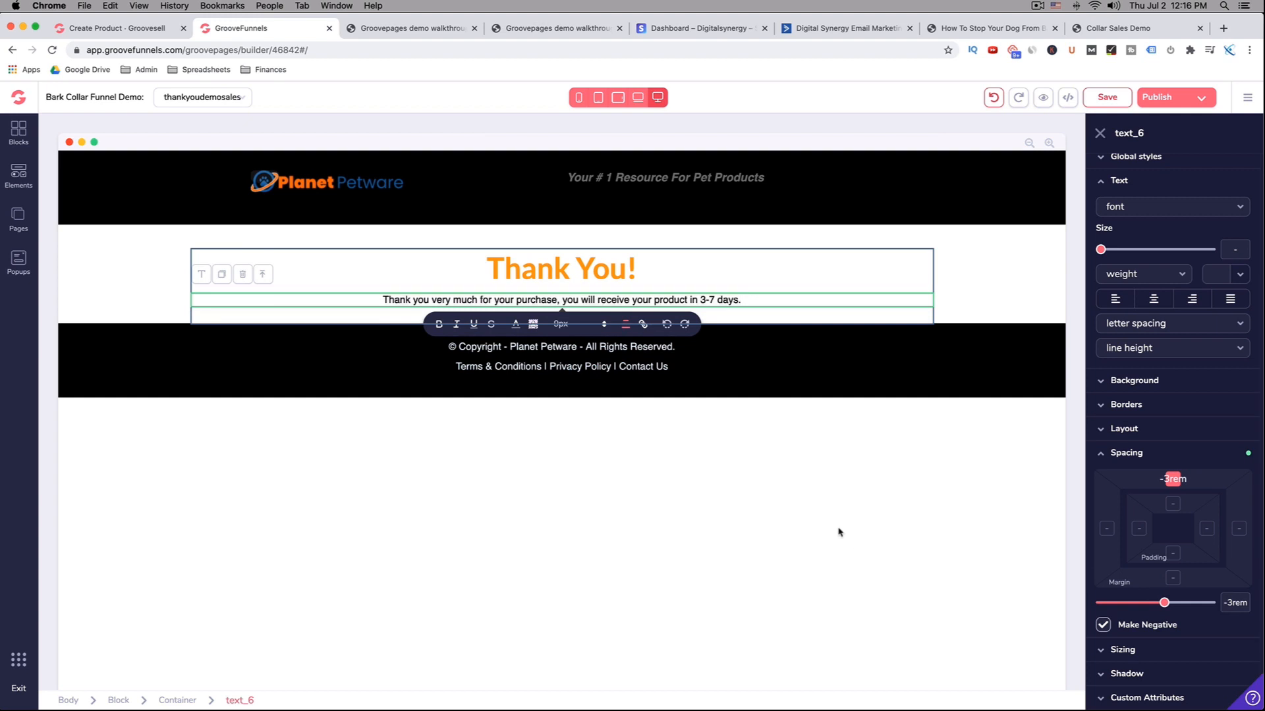
click(919, 315)
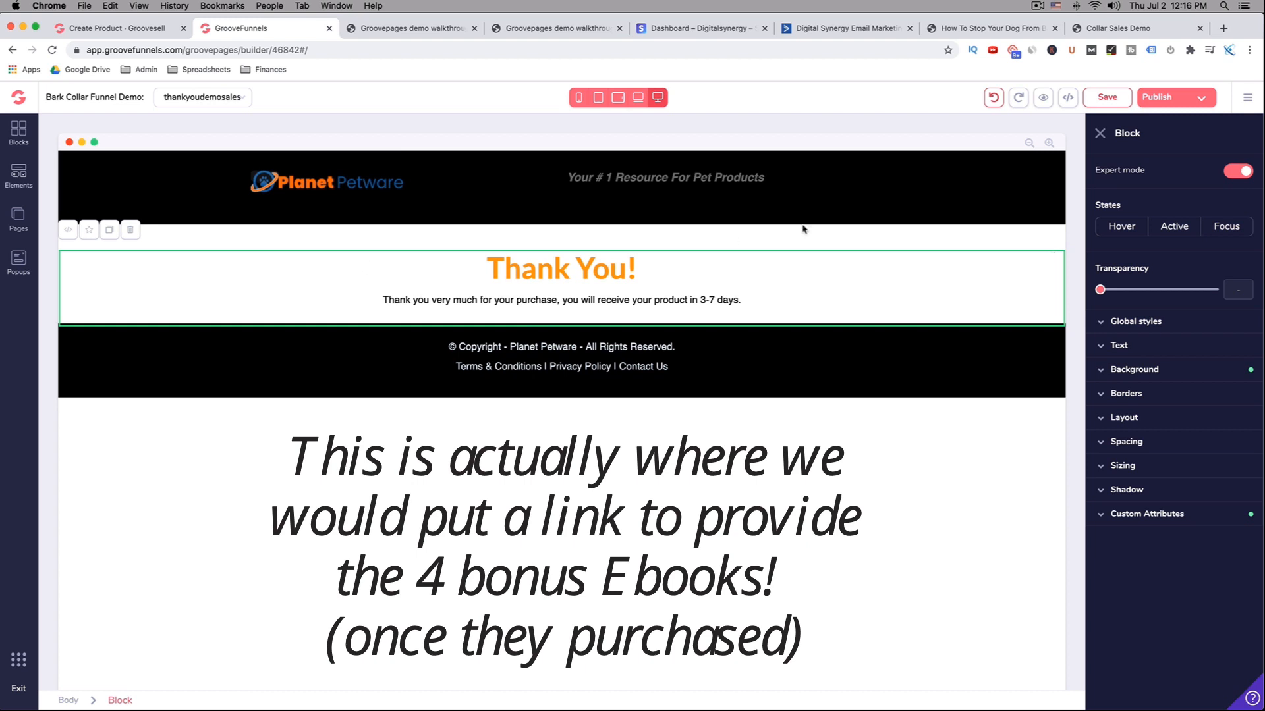
click(1105, 99)
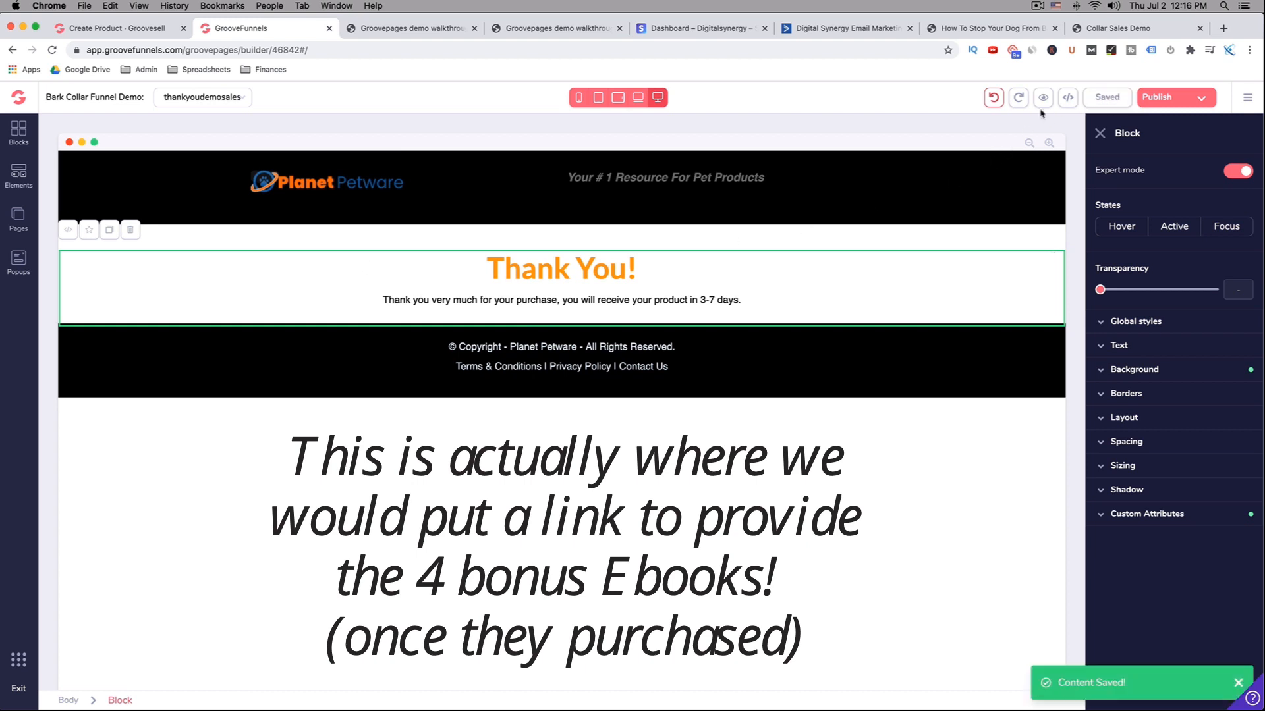
Step: Try to open the live thank-you page at digitalsynergy.groovepages.com/planetpetware/thank-you-sales by editing the end of the collar sales page's address
click(1120, 31)
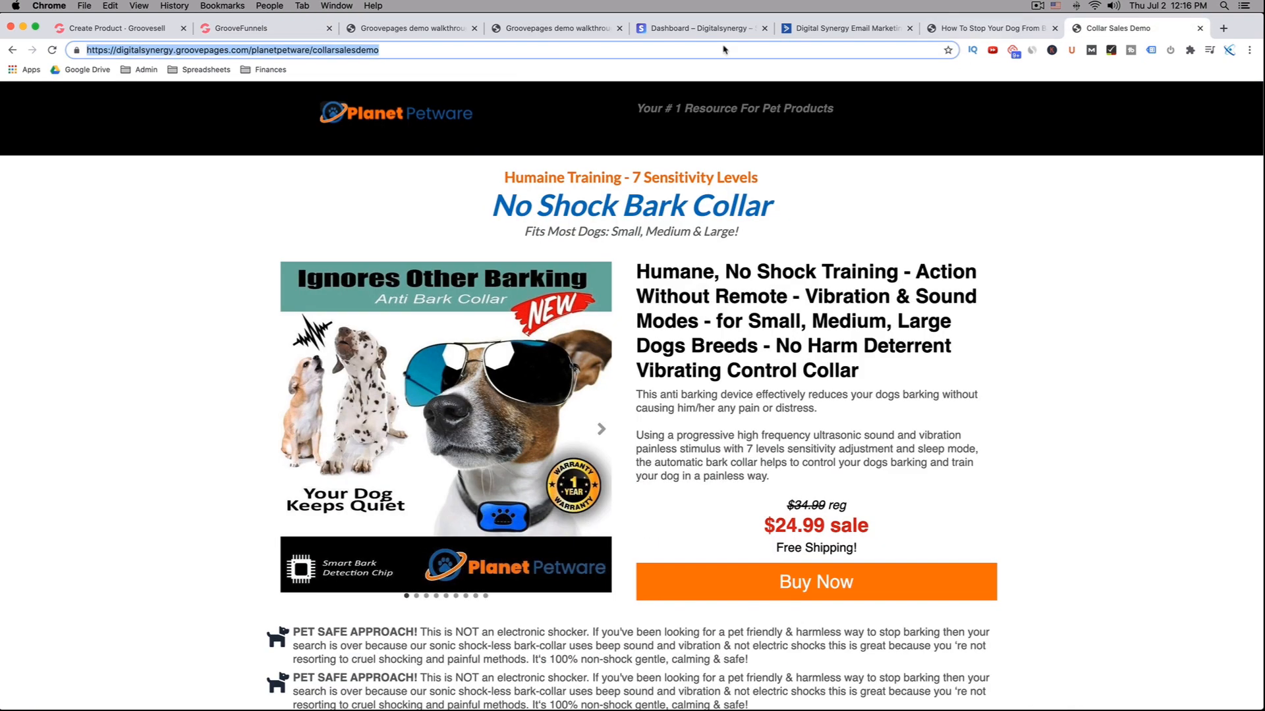
click(135, 30)
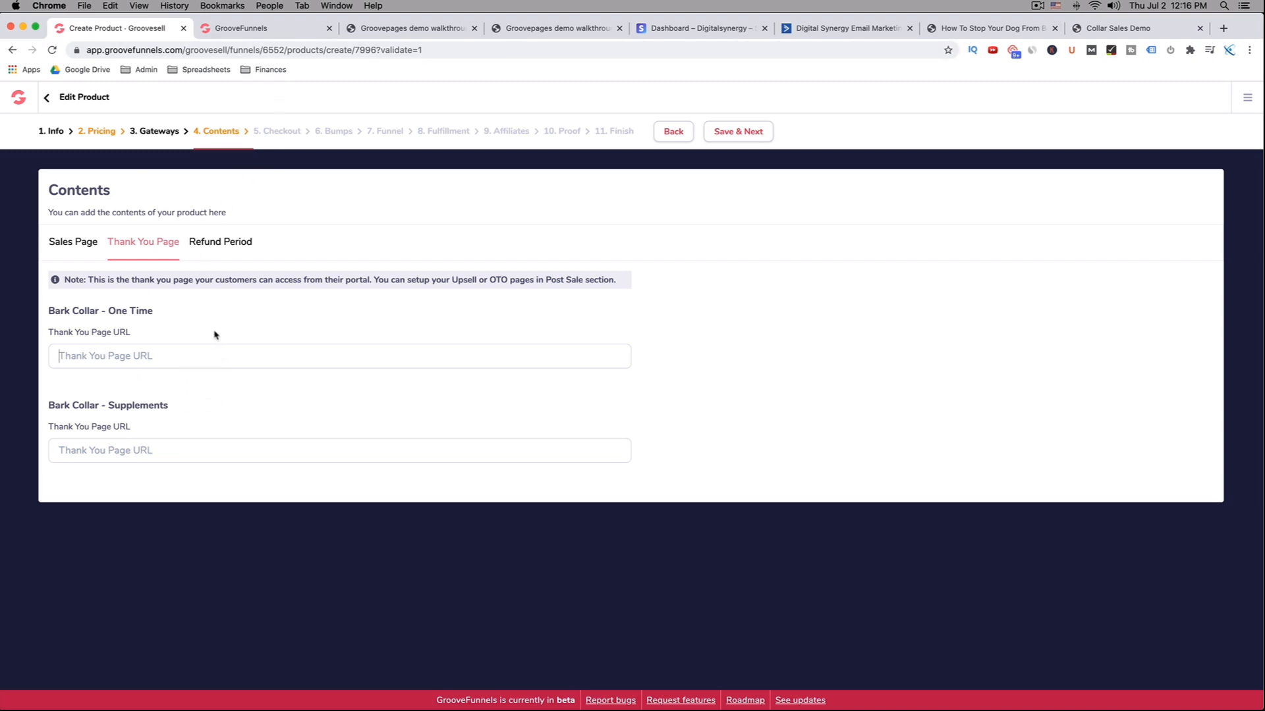
click(1101, 28)
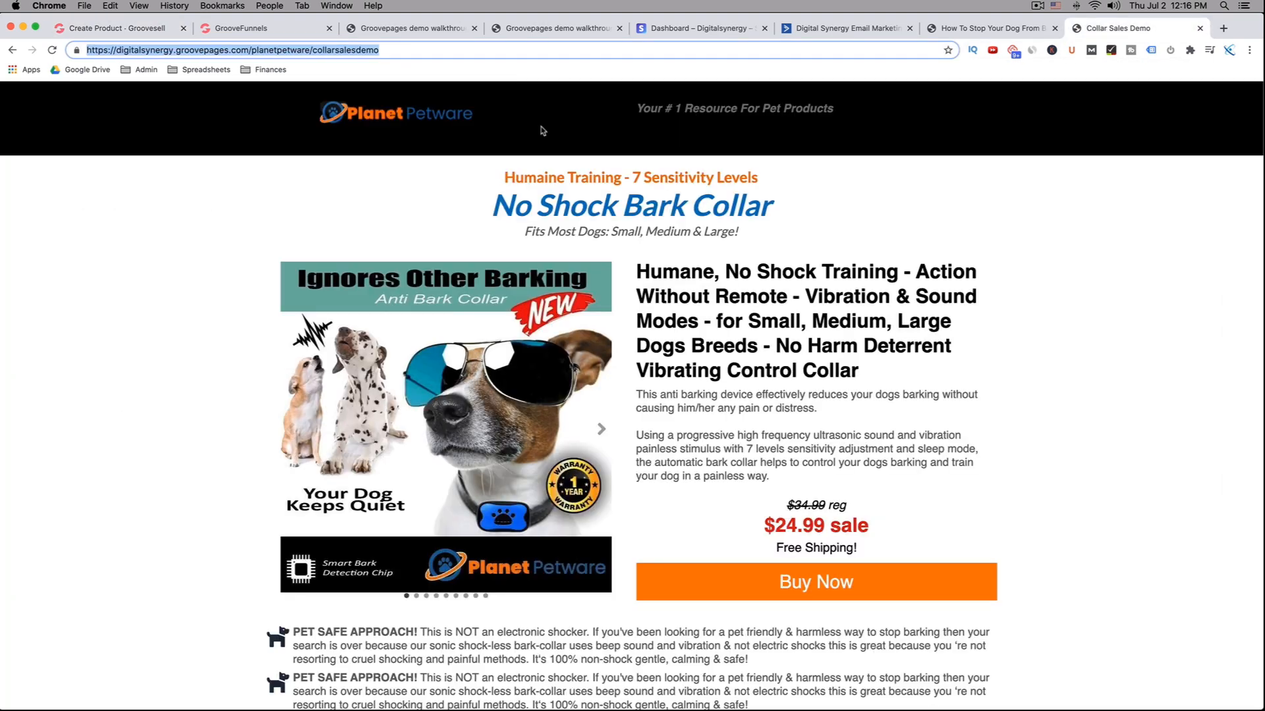
click(333, 50)
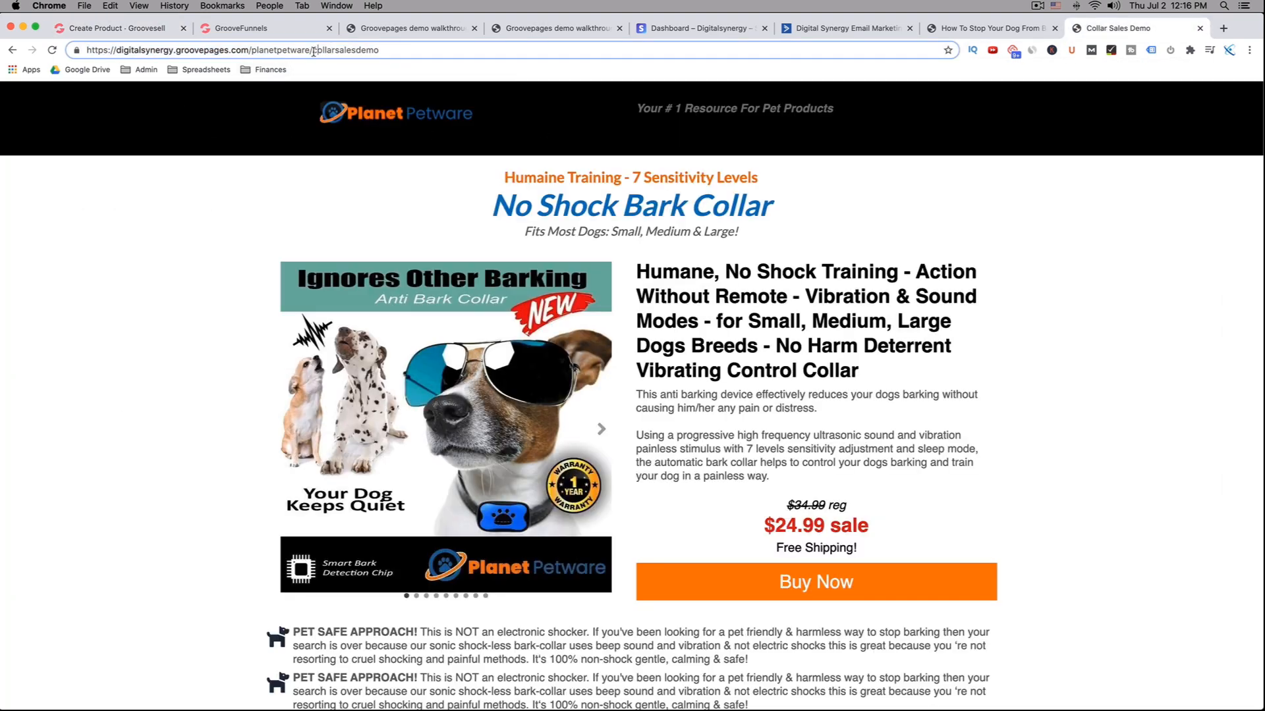
drag(312, 50, 401, 53)
text(thank-you-sales)
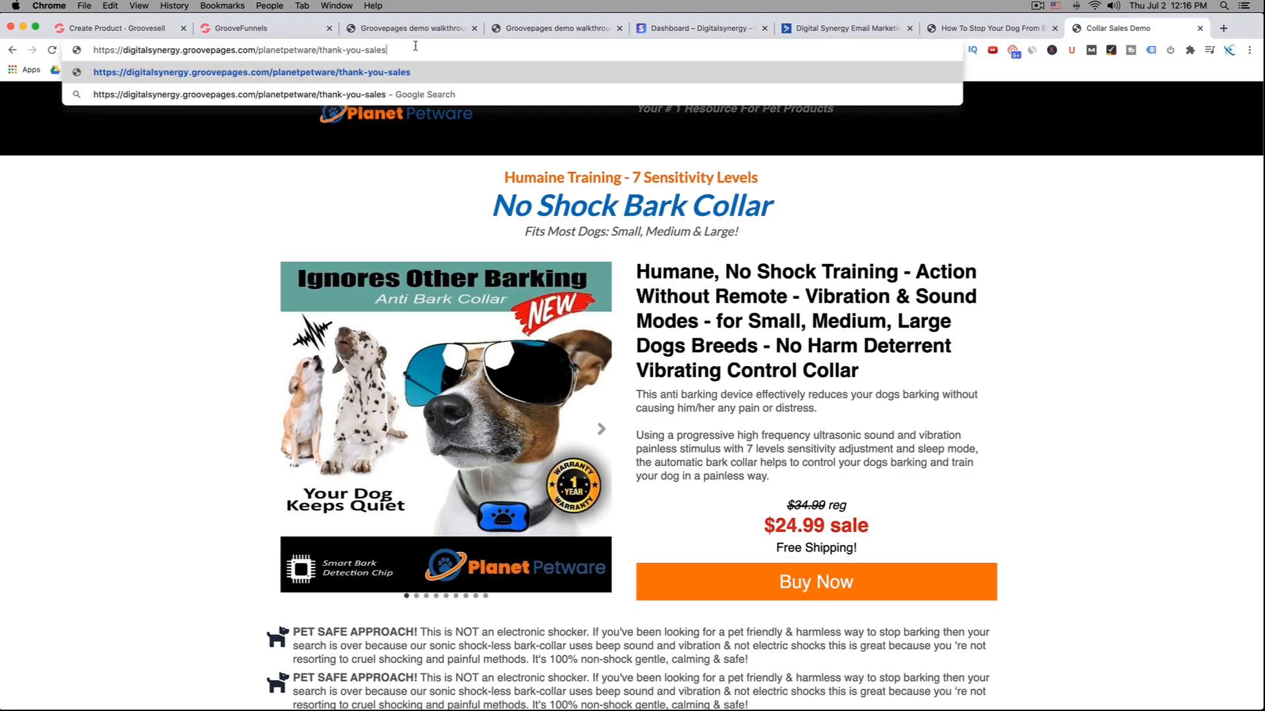
key(Return)
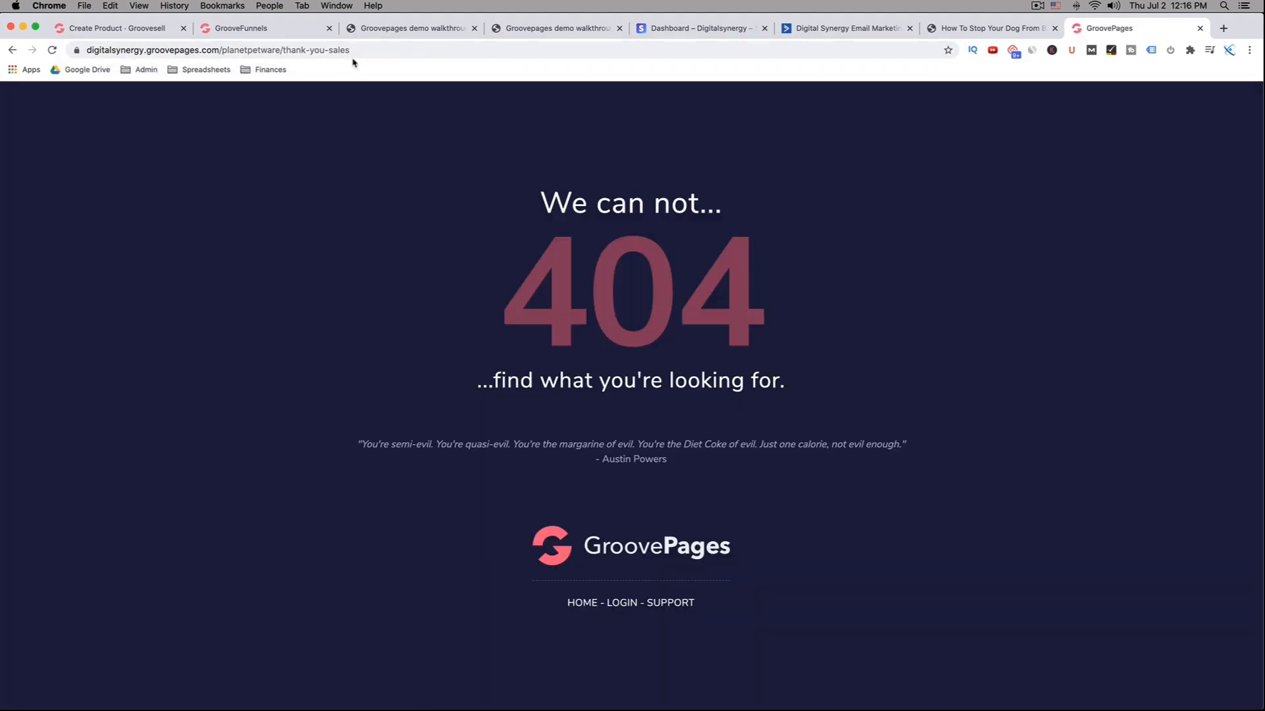
click(366, 51)
click(378, 51)
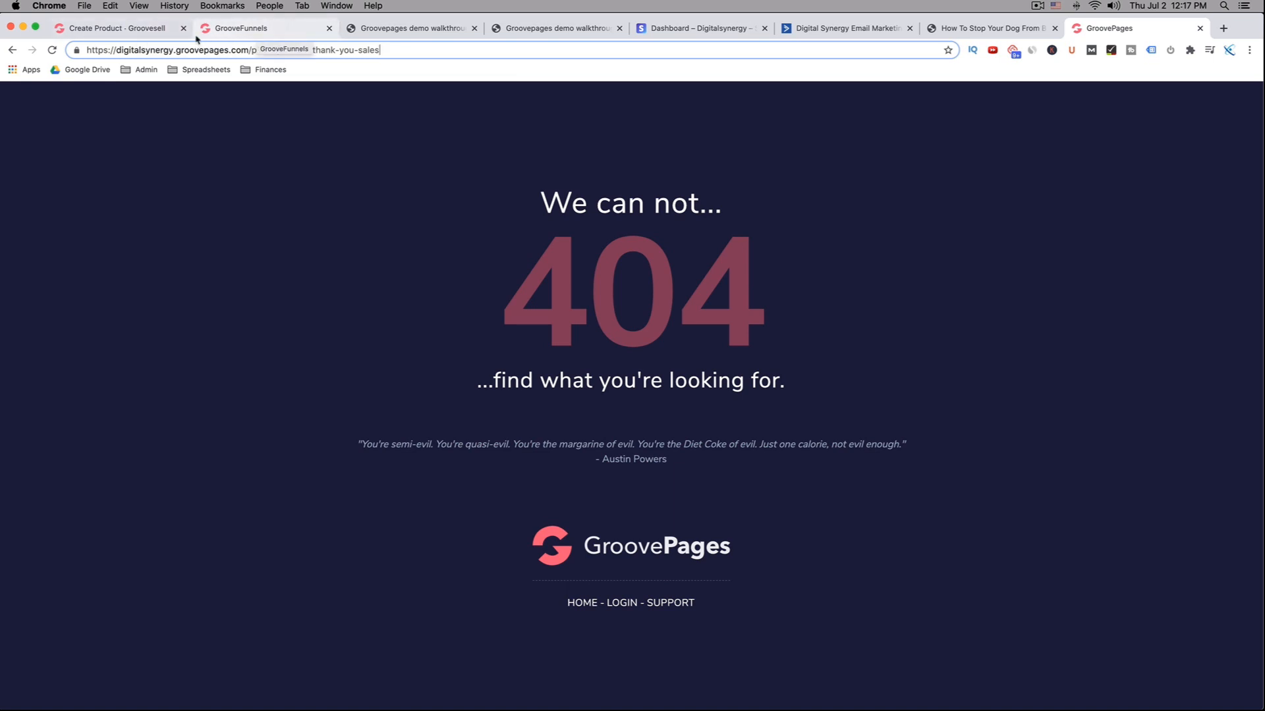
Step: Publish the thank-you page from the GroovePages builder under the planetpetware path and reload the live thank-you-sales page
click(151, 32)
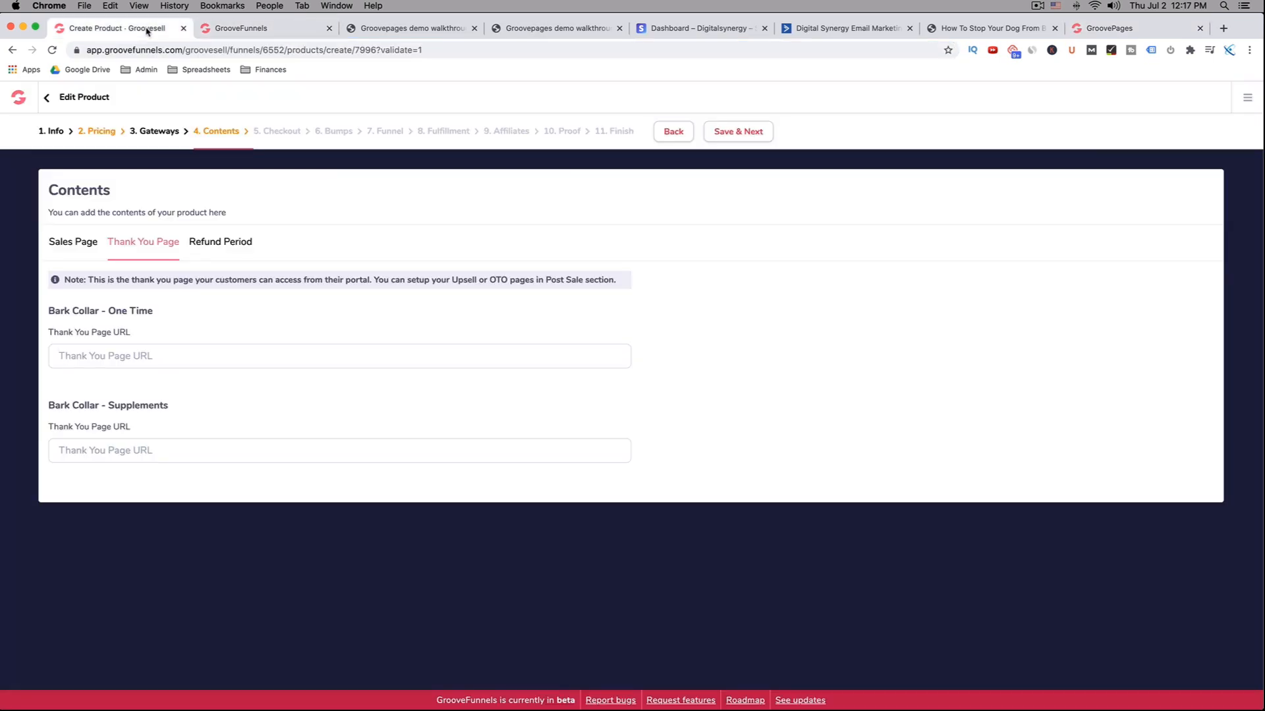
click(229, 29)
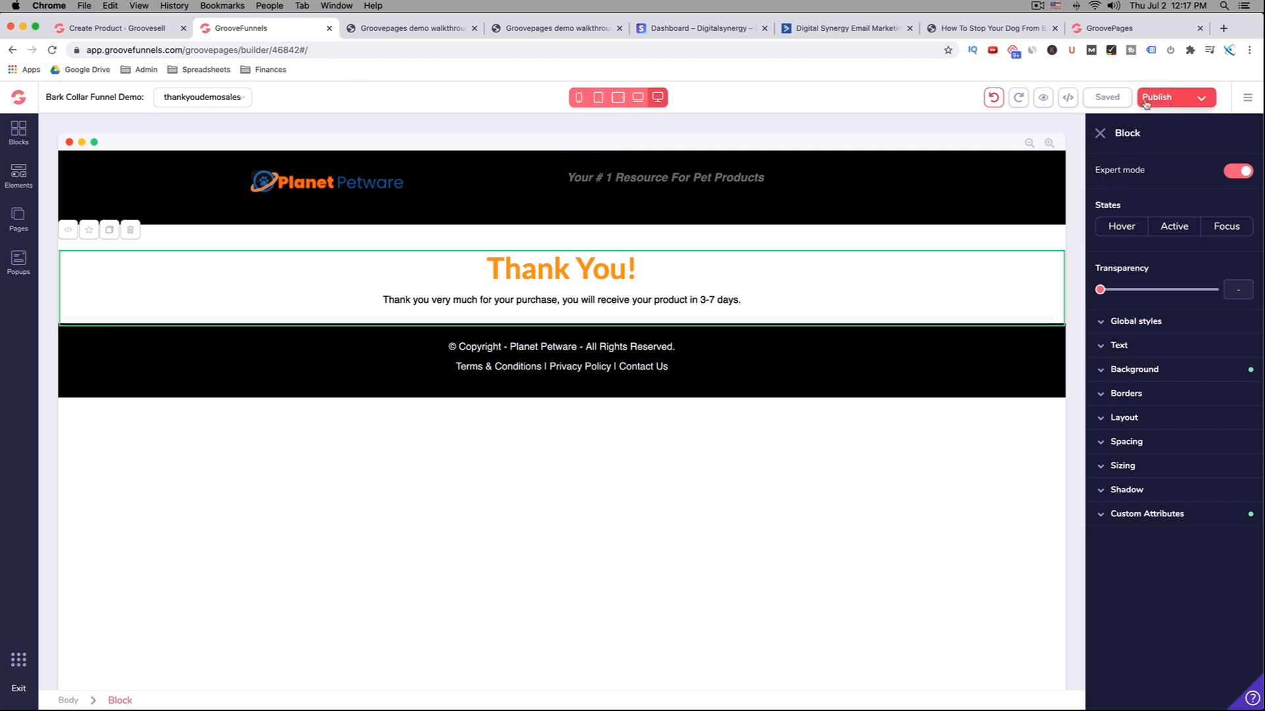
click(1176, 99)
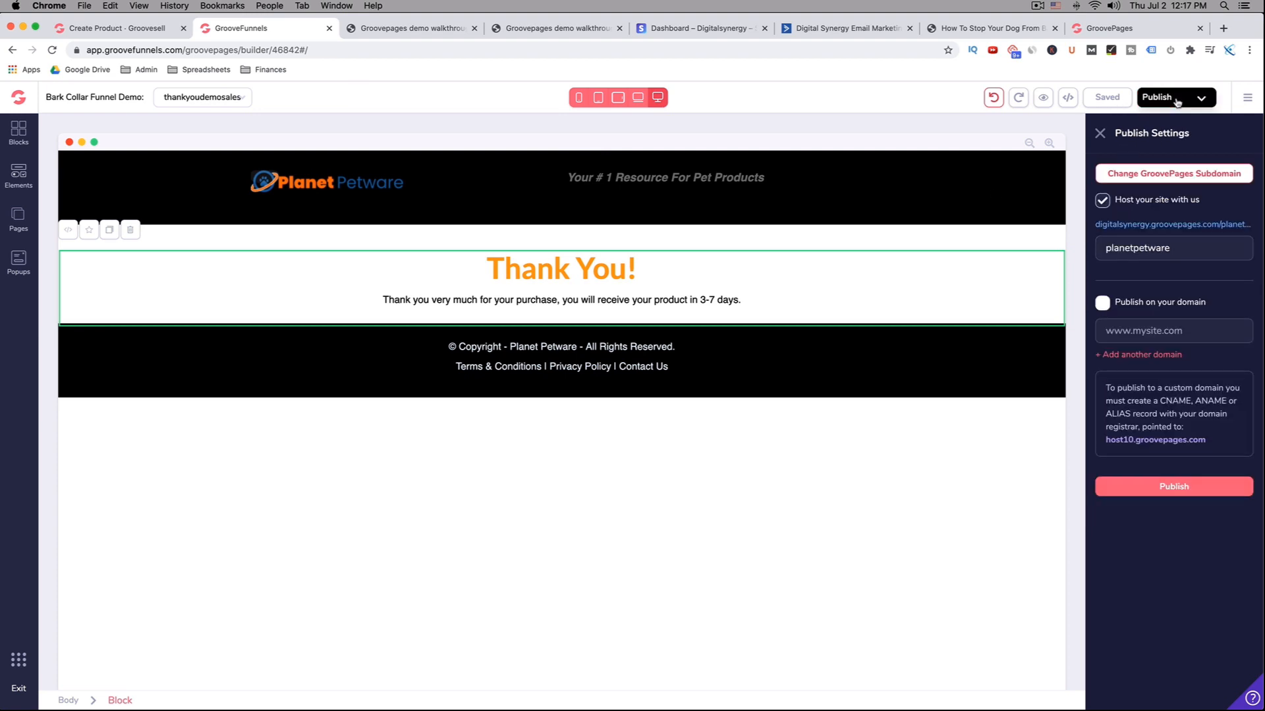
click(1186, 486)
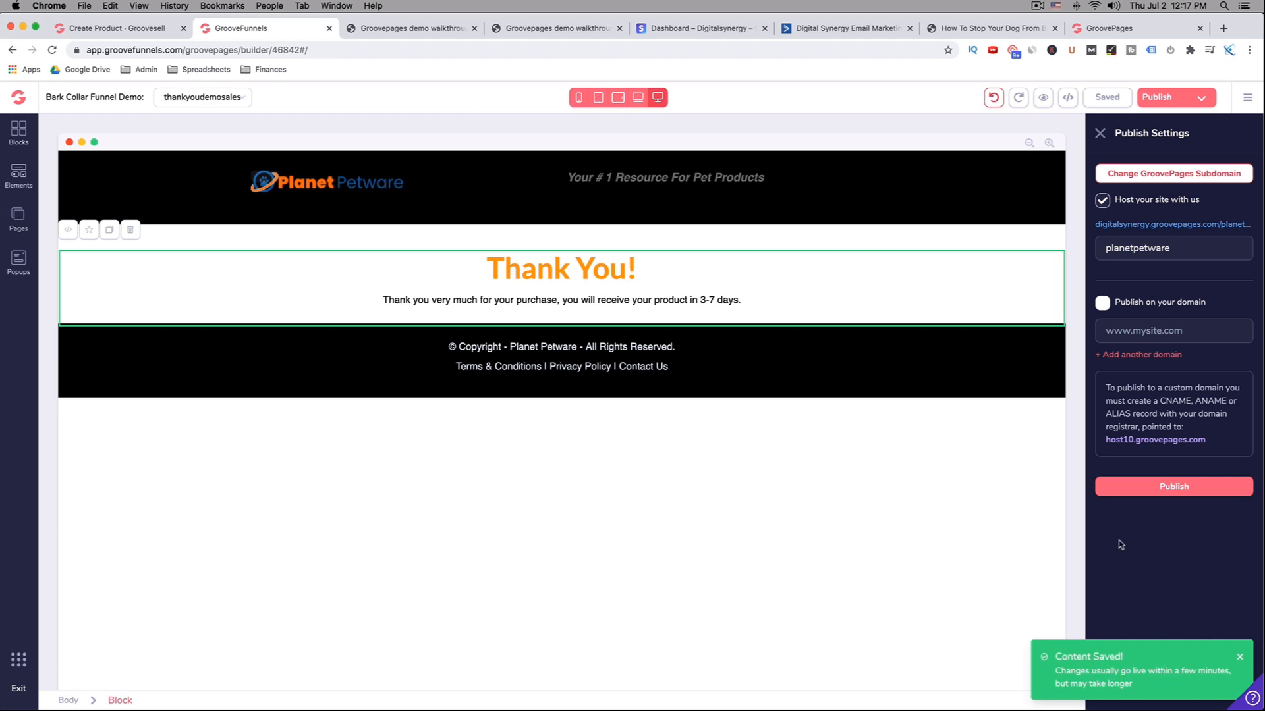
click(1120, 28)
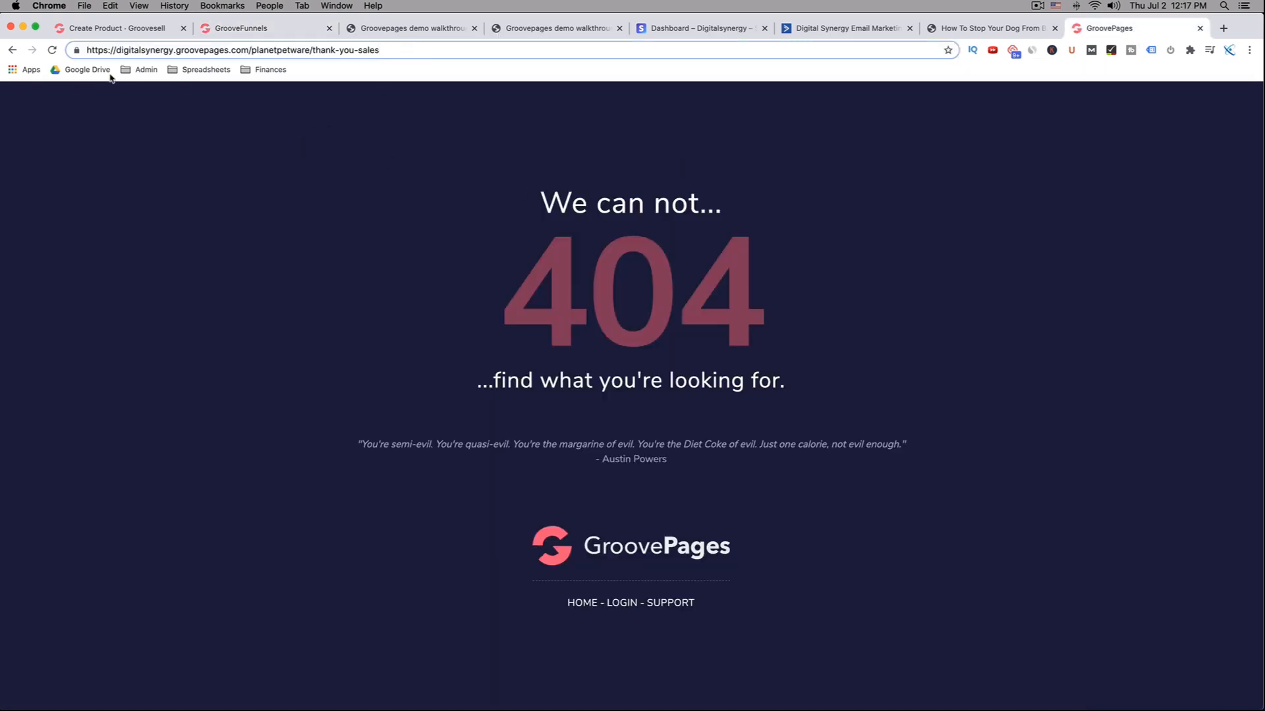
click(52, 51)
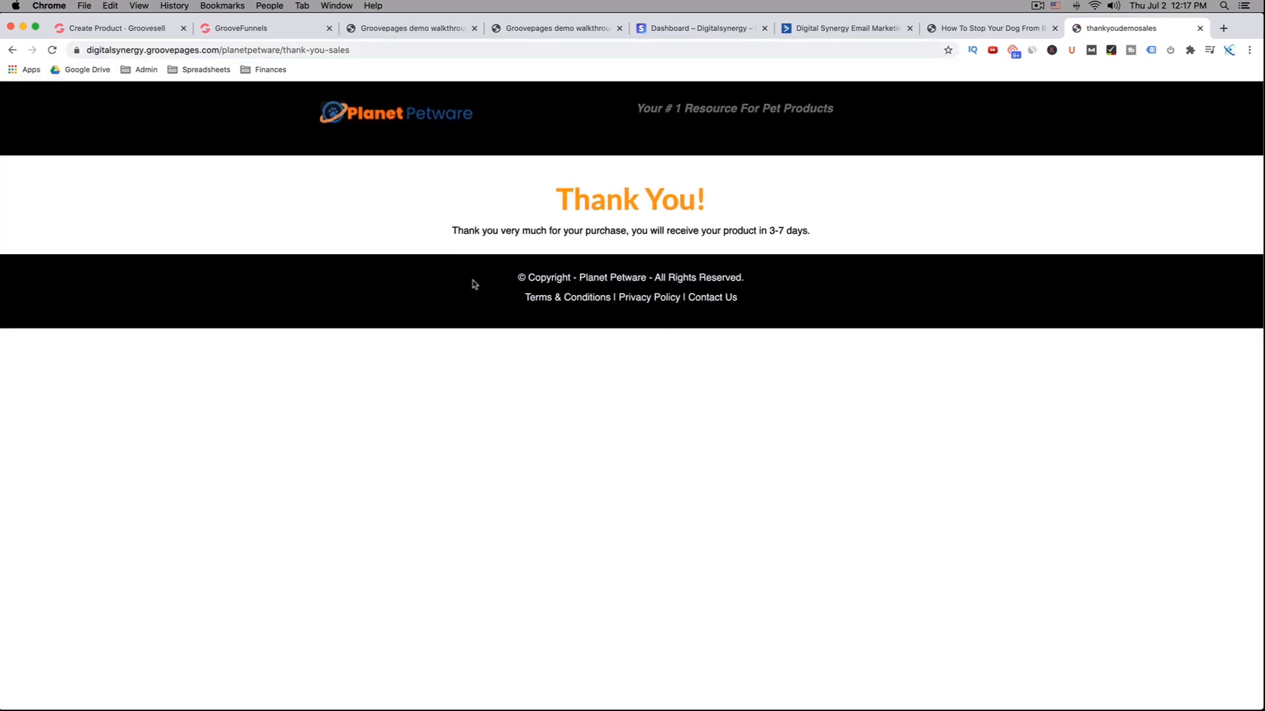
Step: Copy the live thank-you-sales page address and set it as the Bark Collar - One Time thank-you page URL in GrooveSell
click(330, 50)
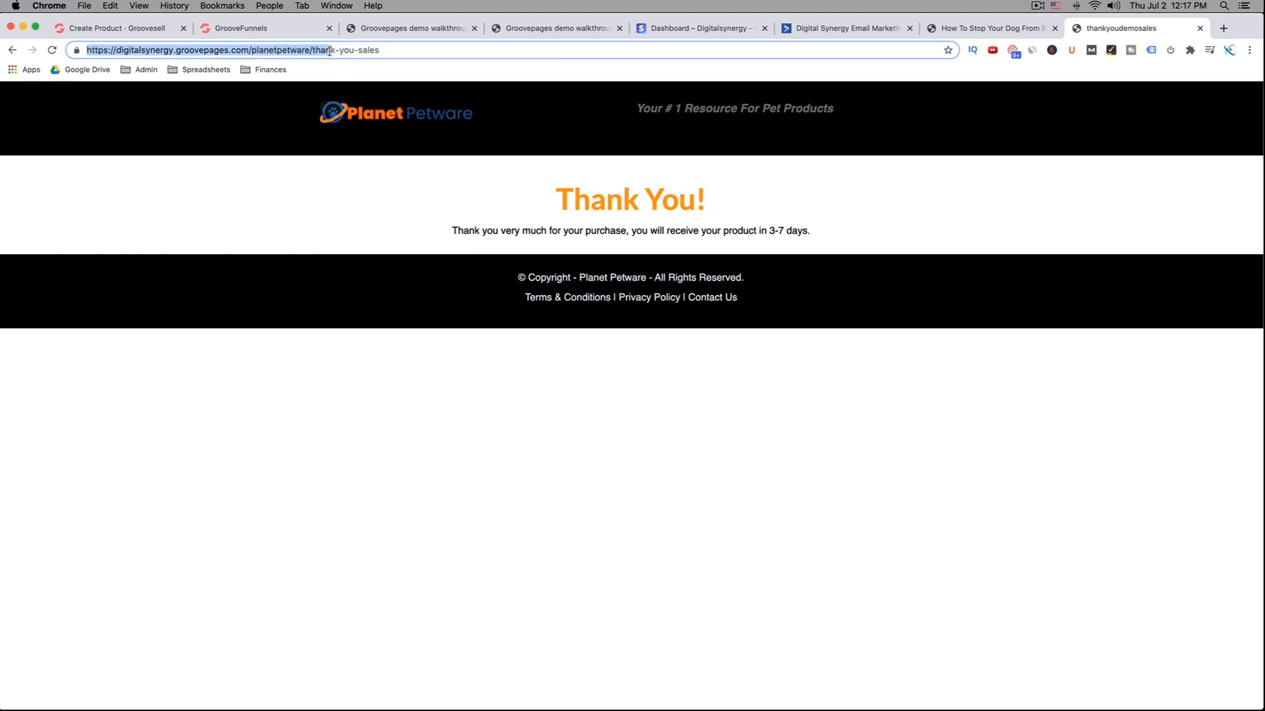
triple_click(330, 51)
triple_click(330, 51)
key(super+c)
click(142, 28)
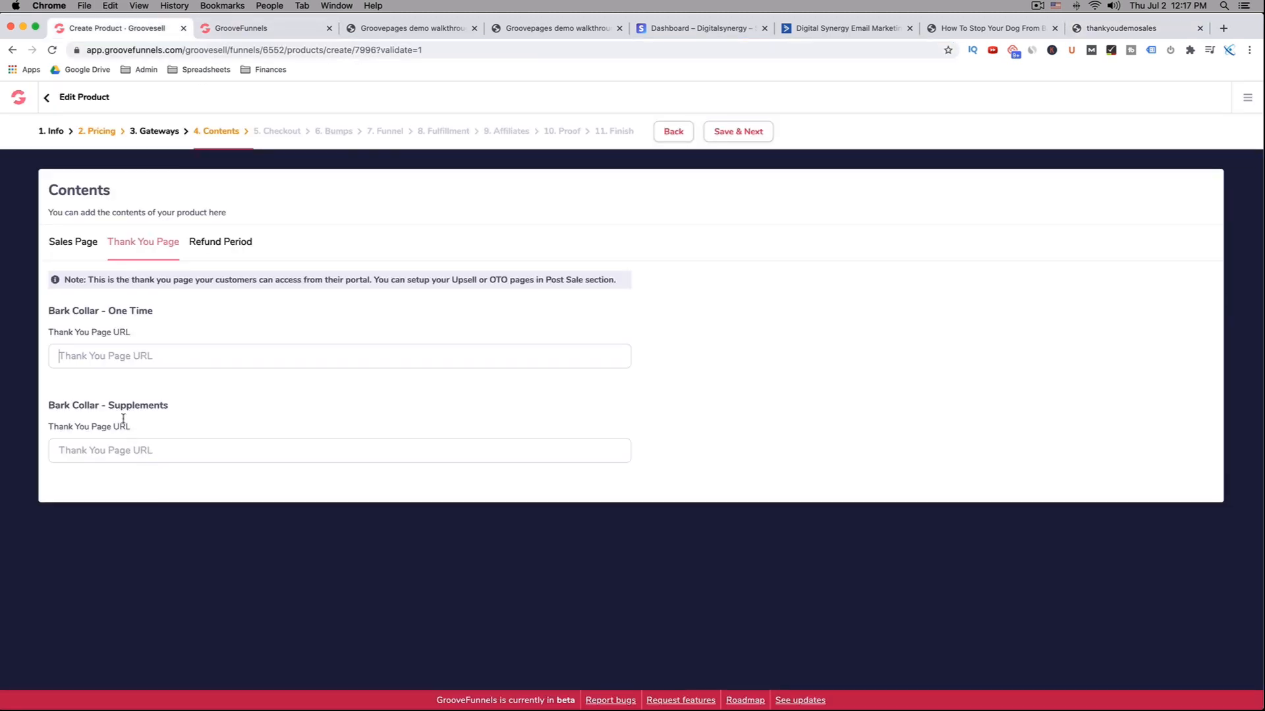
click(118, 355)
key(super+v)
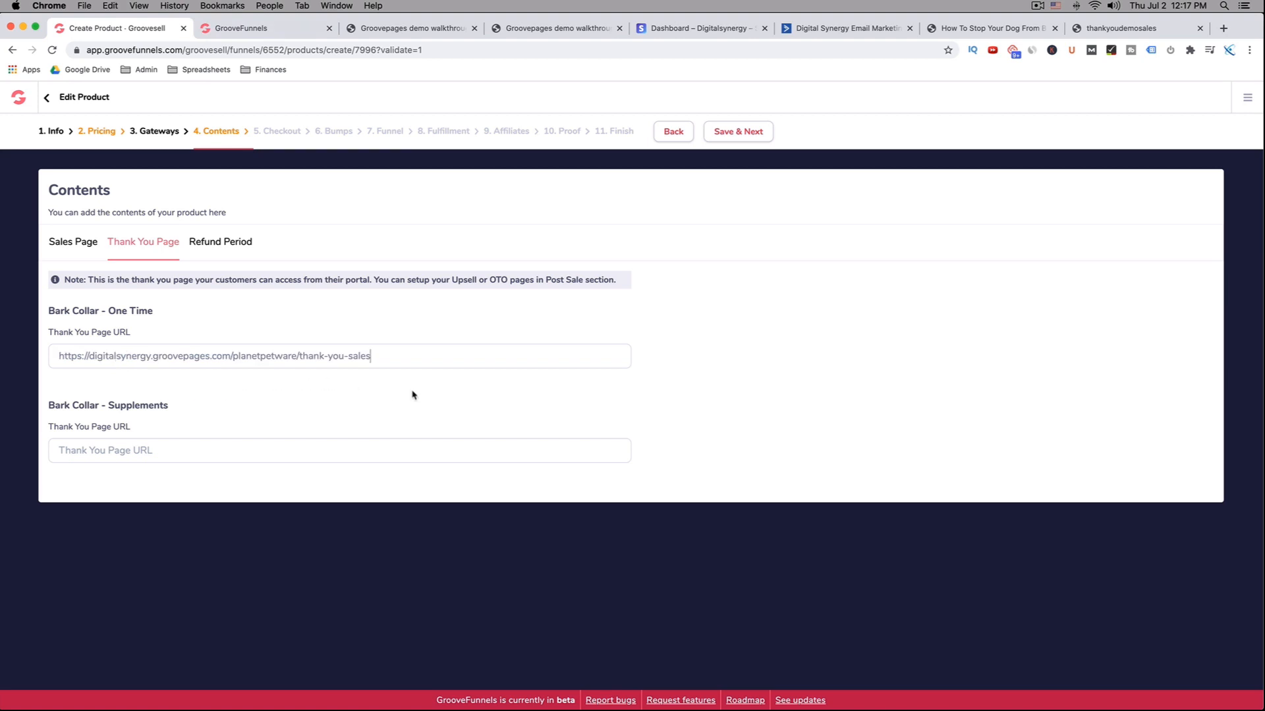
Step: Use the same thank-you-sales address for the Bark Collar - Supplements price point and save the product contents
click(746, 134)
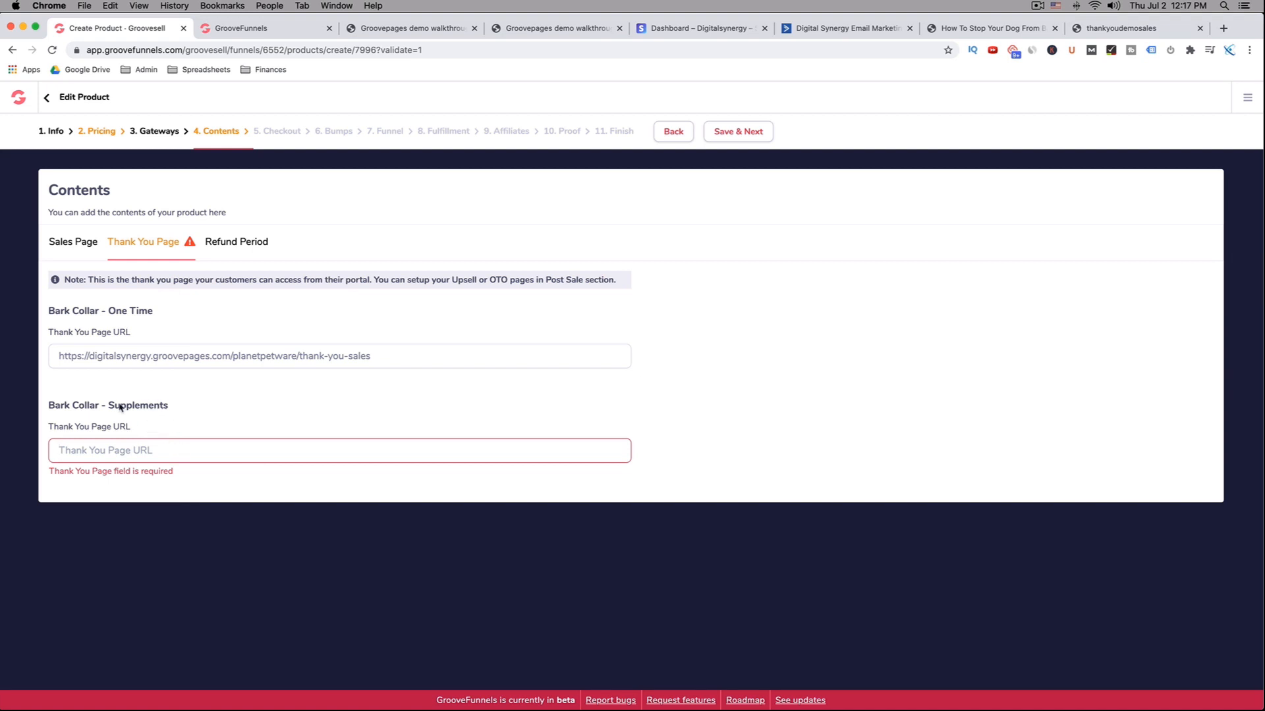
key(super+v)
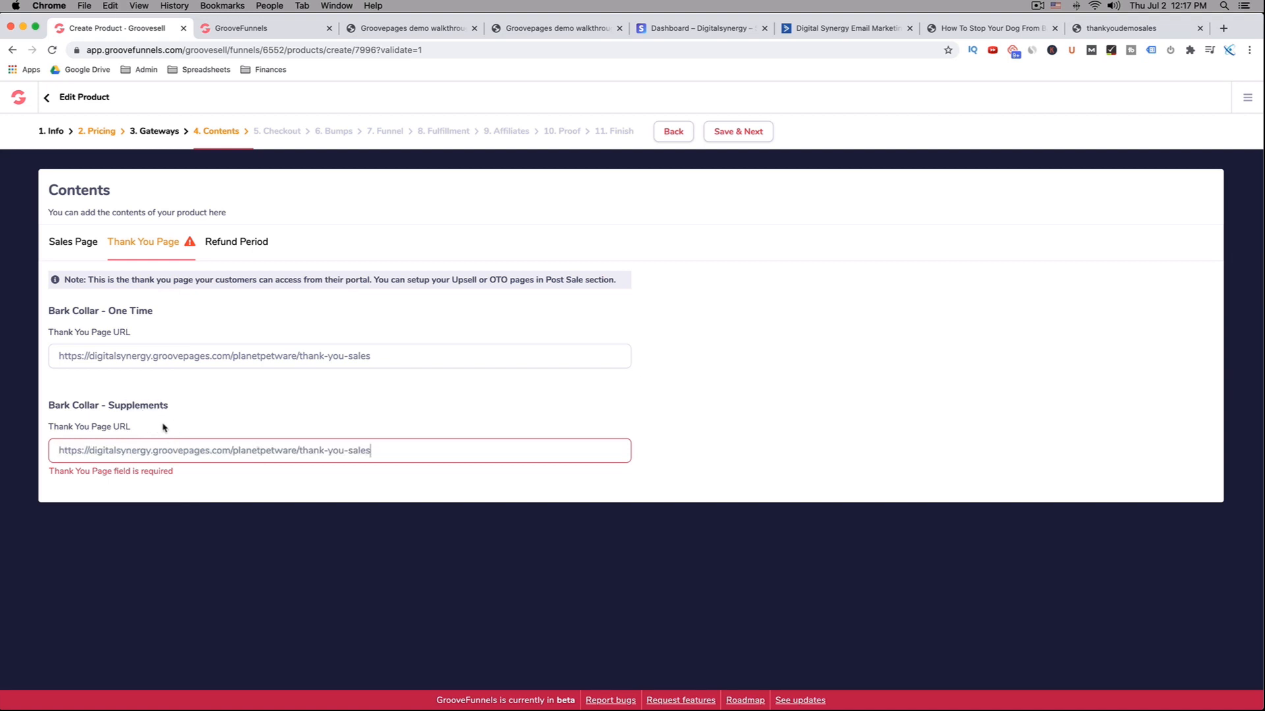
click(739, 134)
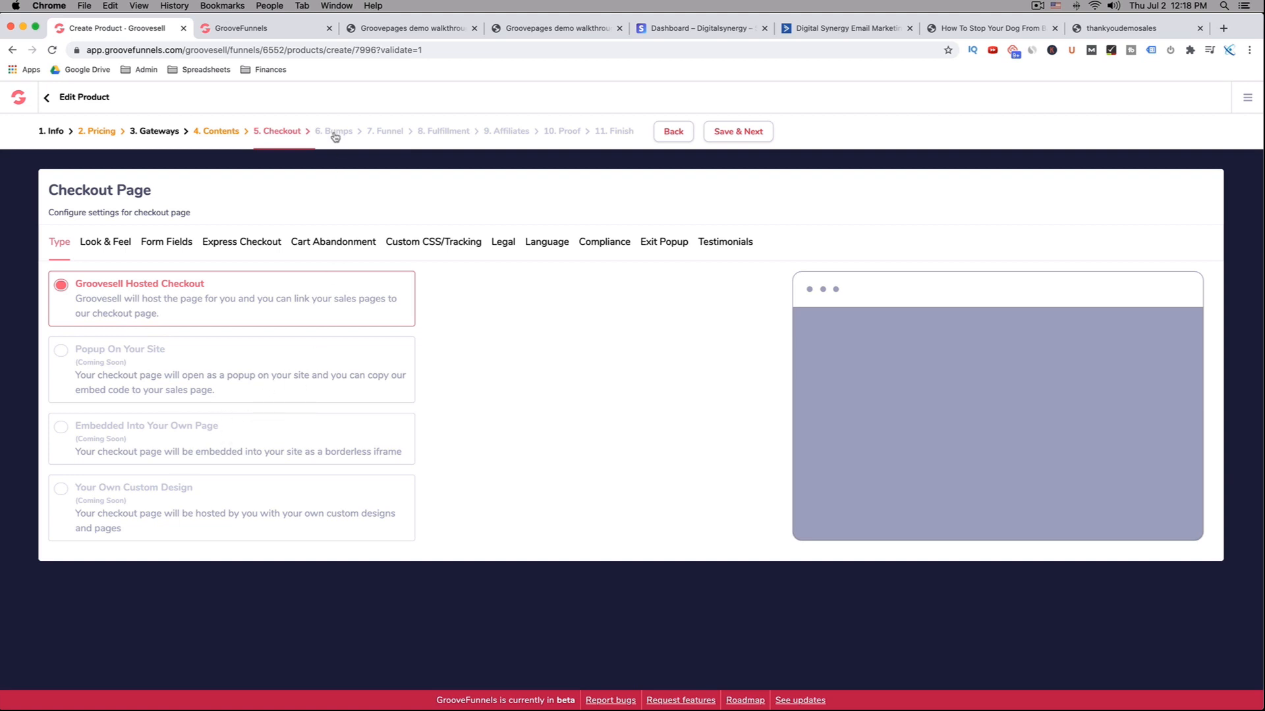
Step: Save the checkout stage with Groovesell Hosted Checkout and the order bumps stage with no bump activated
click(737, 133)
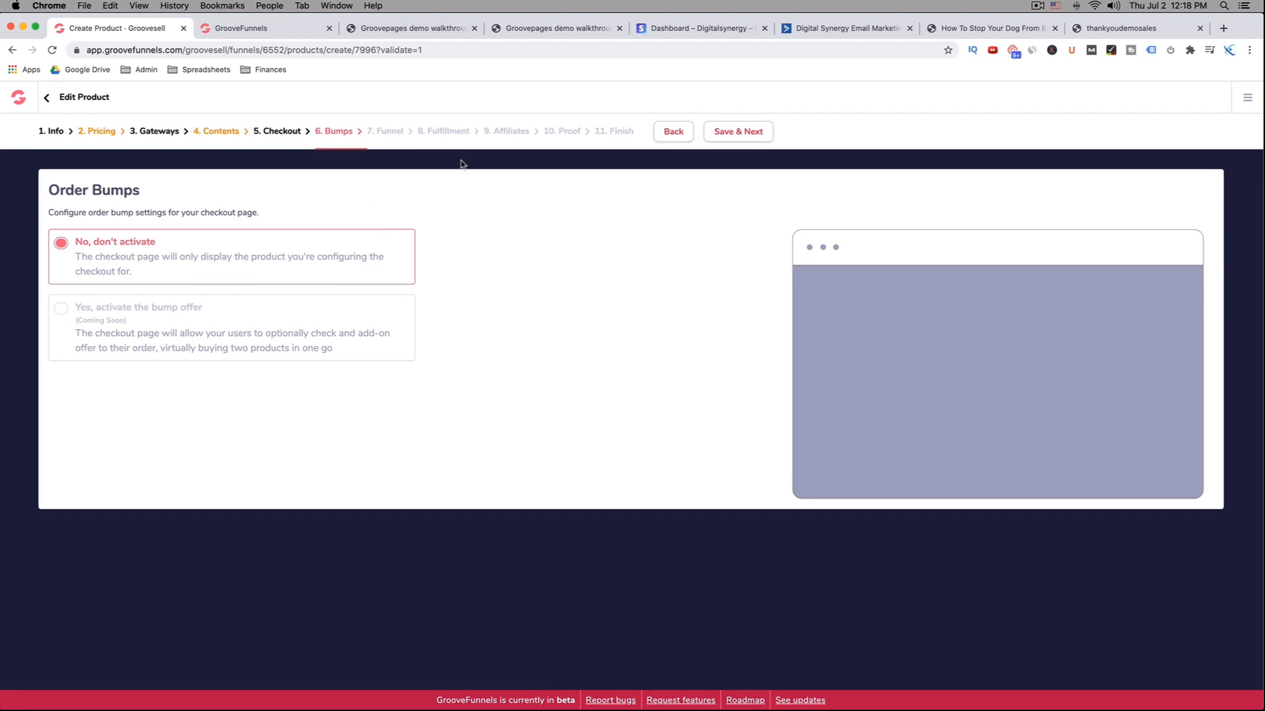
click(742, 132)
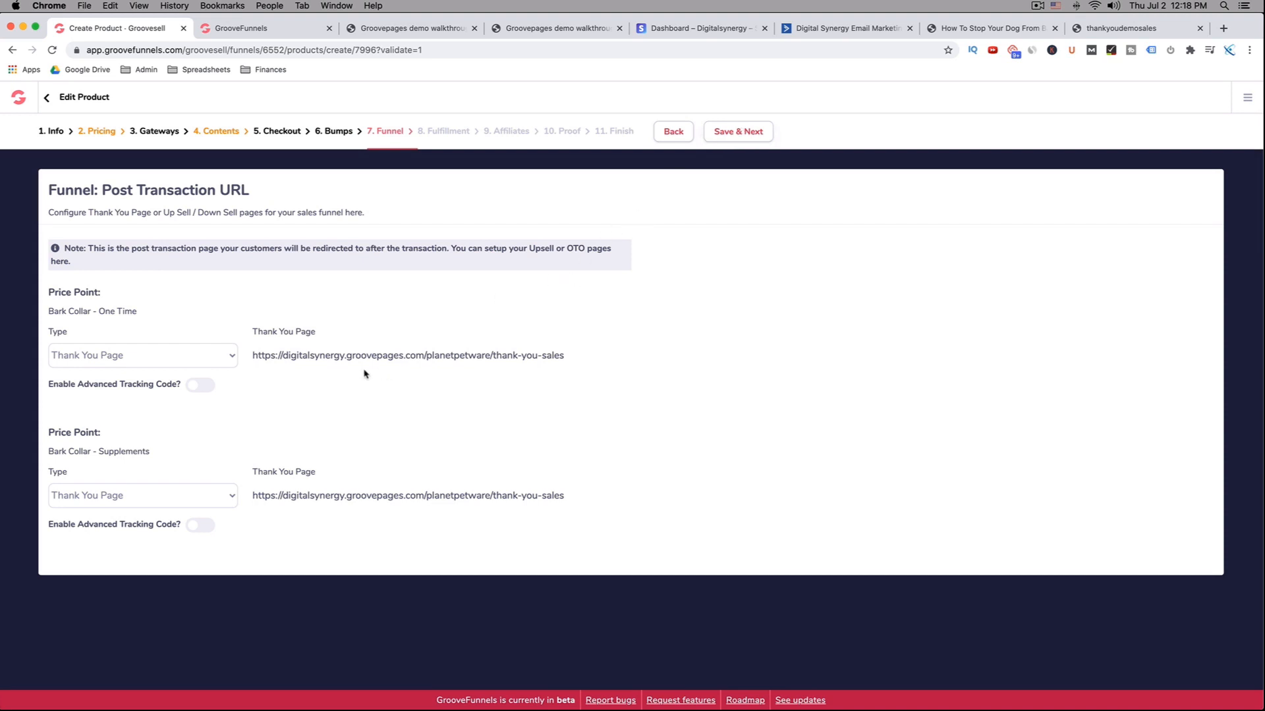
Step: Try the Upsell Page type for the Bark Collar - One Time post-transaction page and switch it back to Thank You Page
click(203, 361)
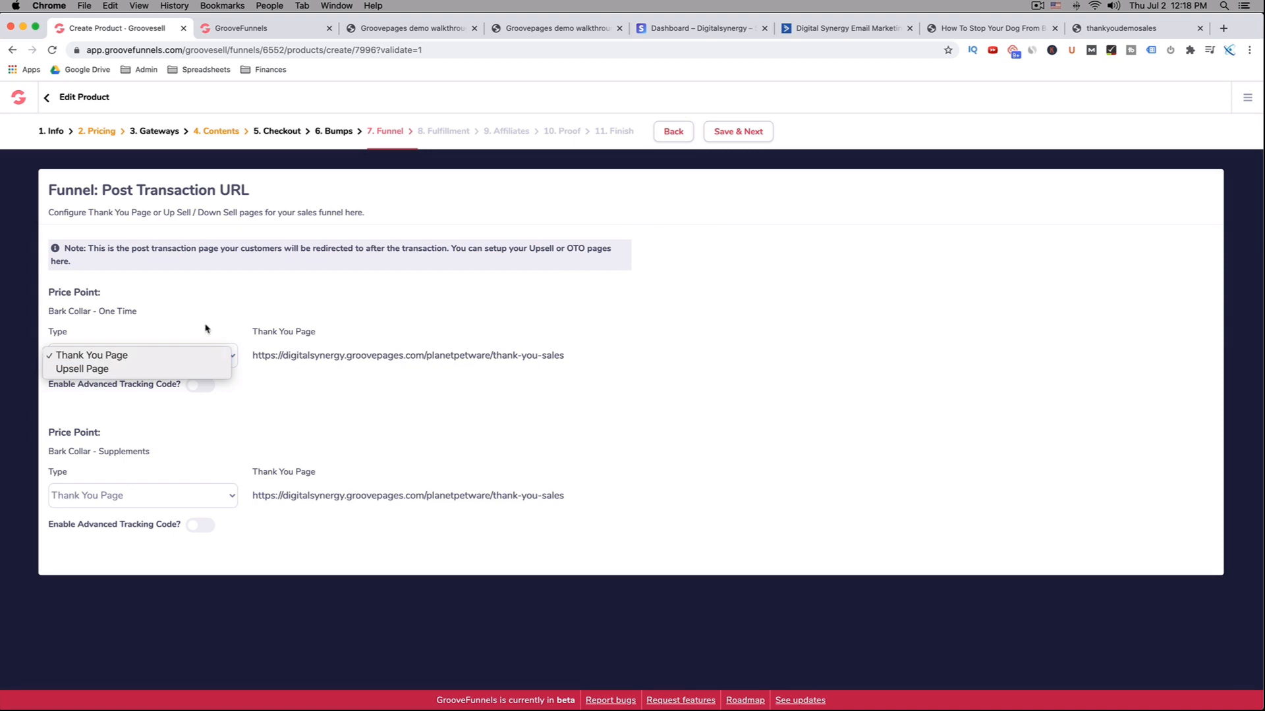
click(208, 328)
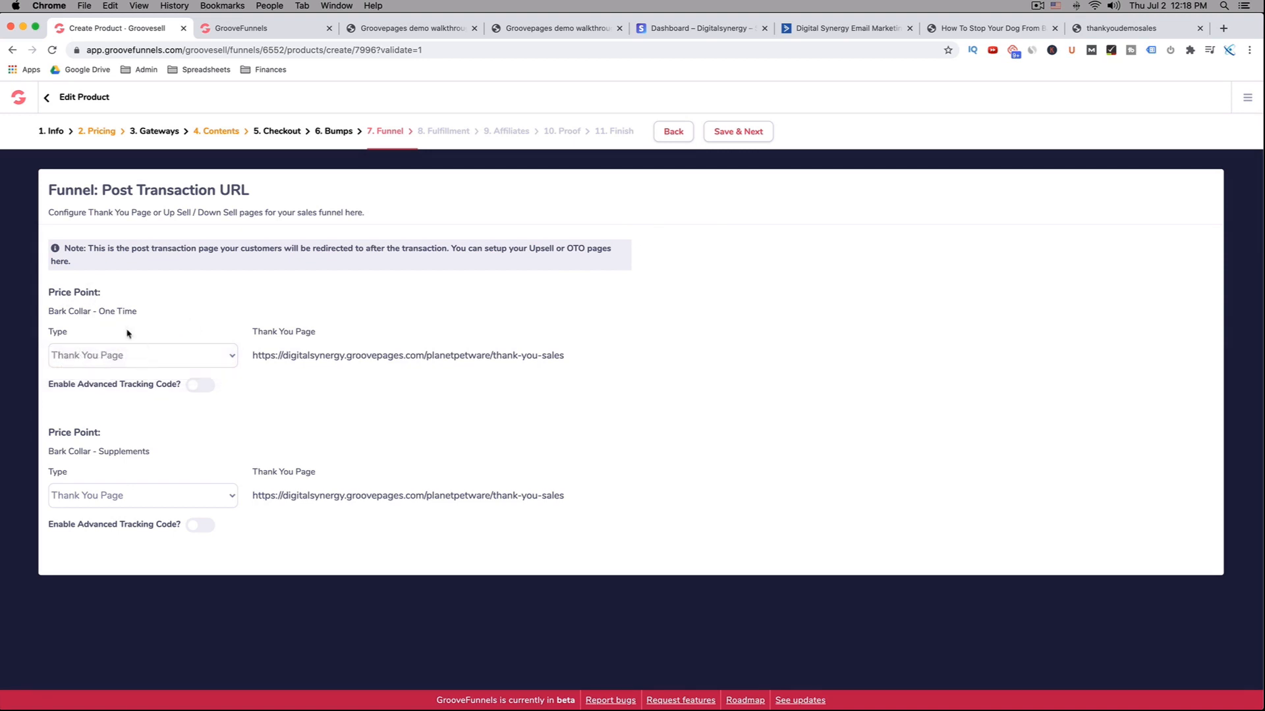
click(196, 360)
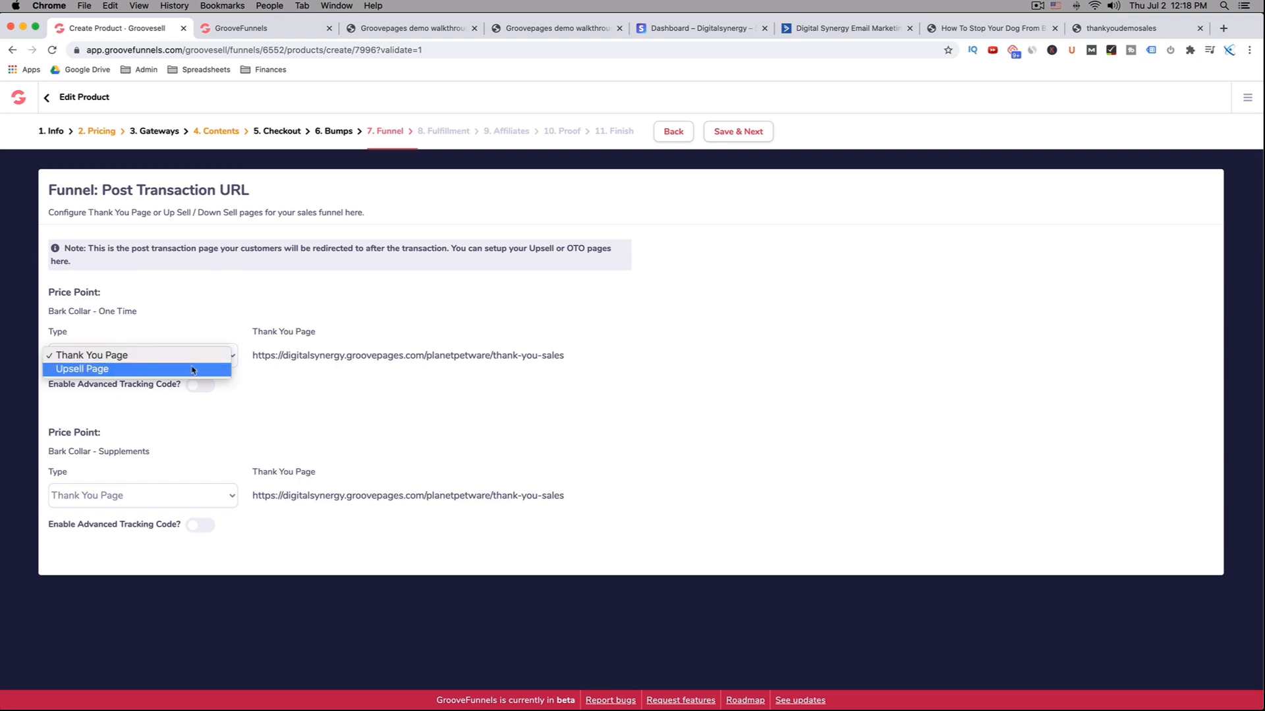
click(193, 370)
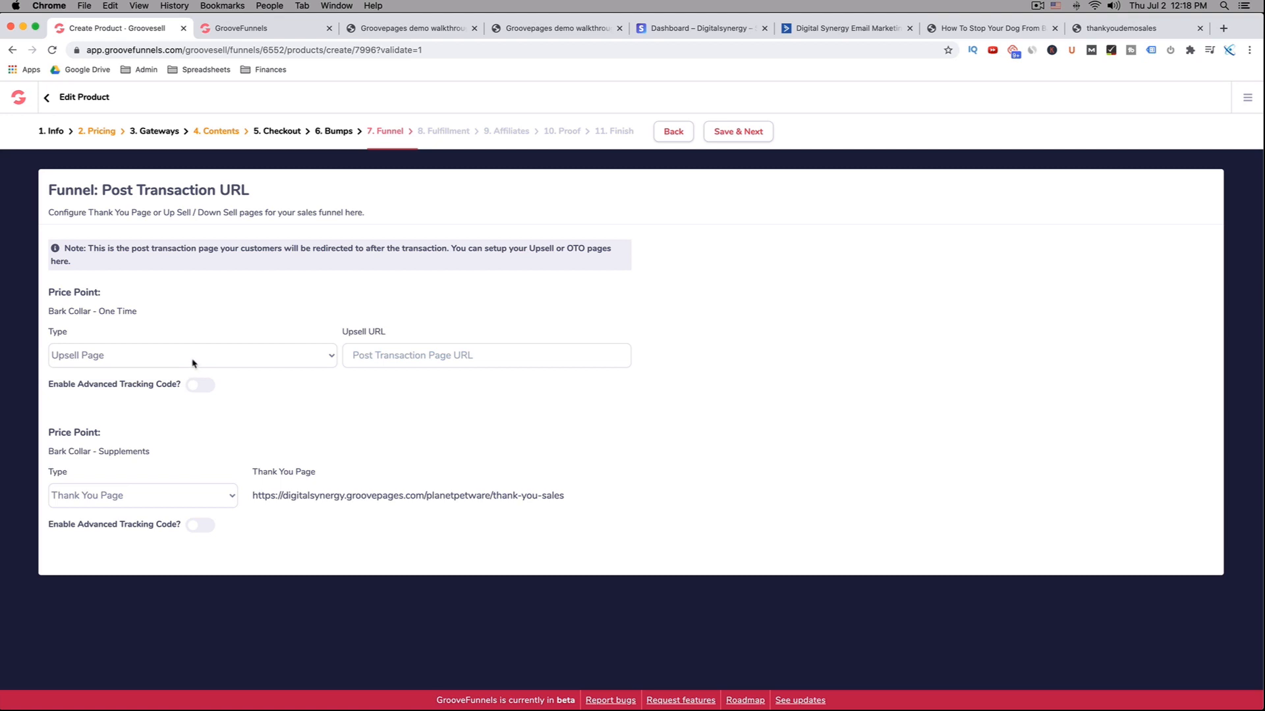
click(195, 362)
click(196, 360)
click(258, 360)
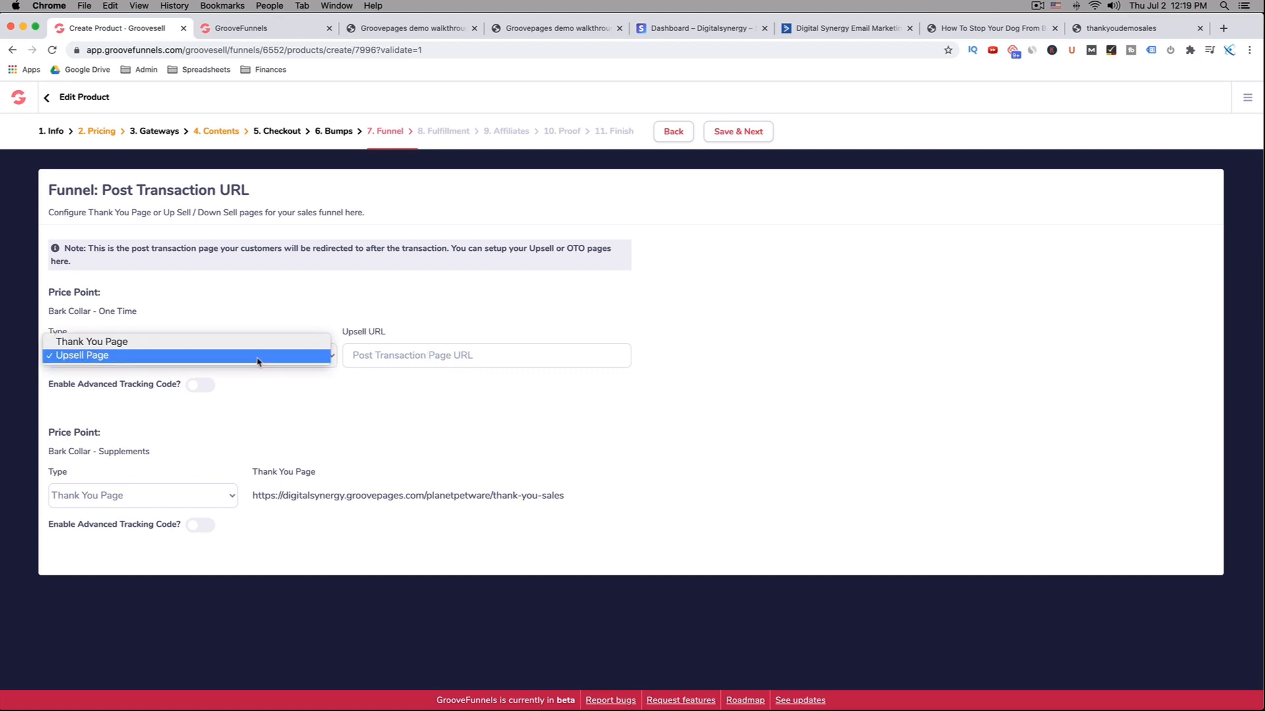
click(323, 342)
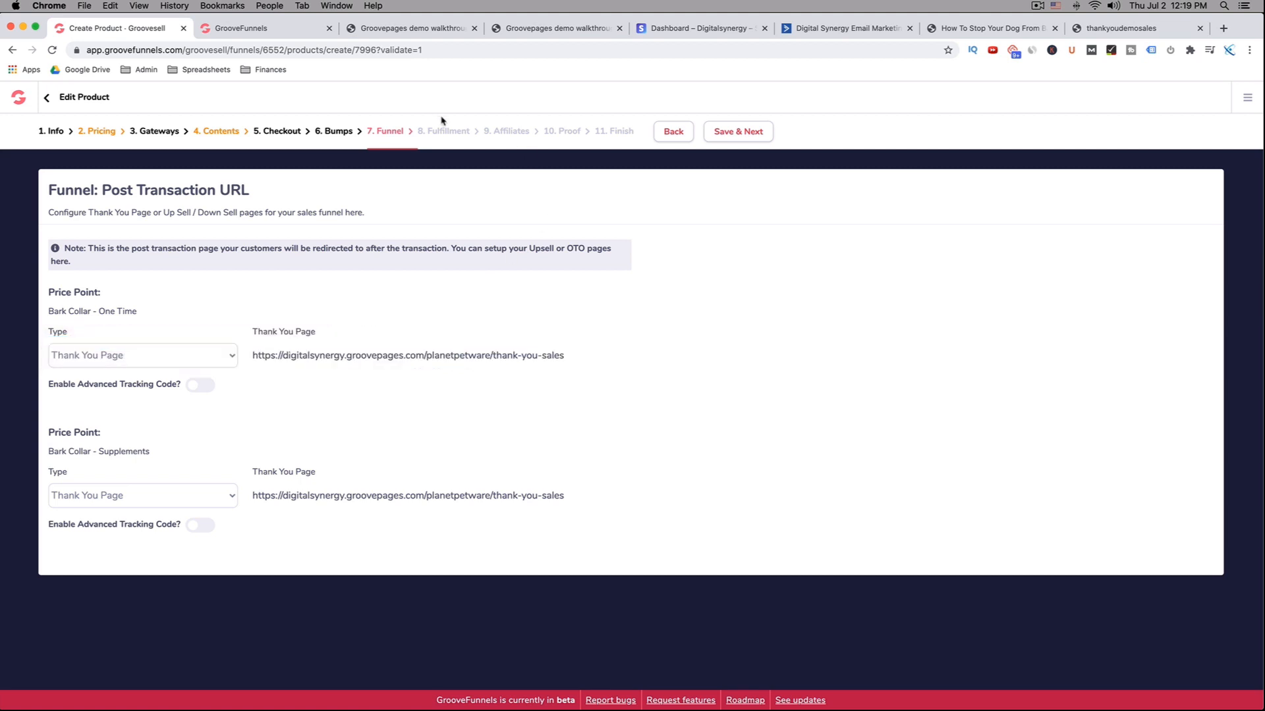
Step: Save the funnel stage with Thank You Page for both price points and the fulfillment stage with No Access Page
click(744, 139)
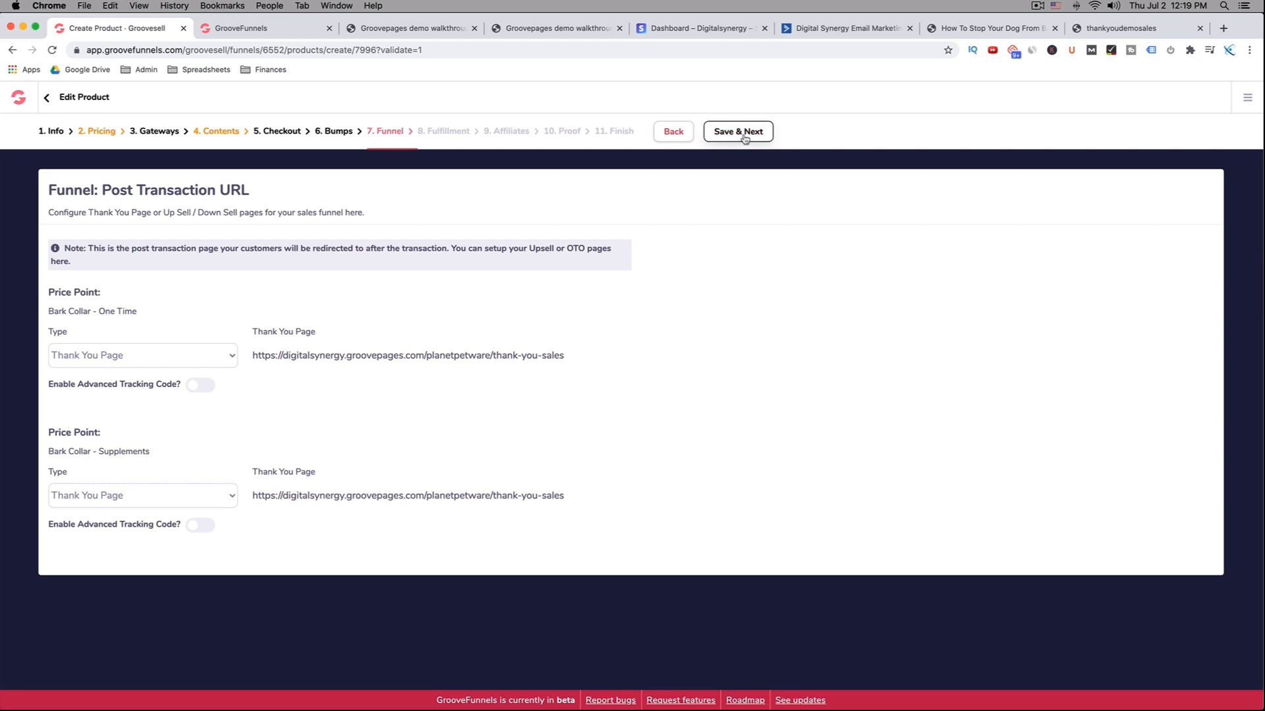
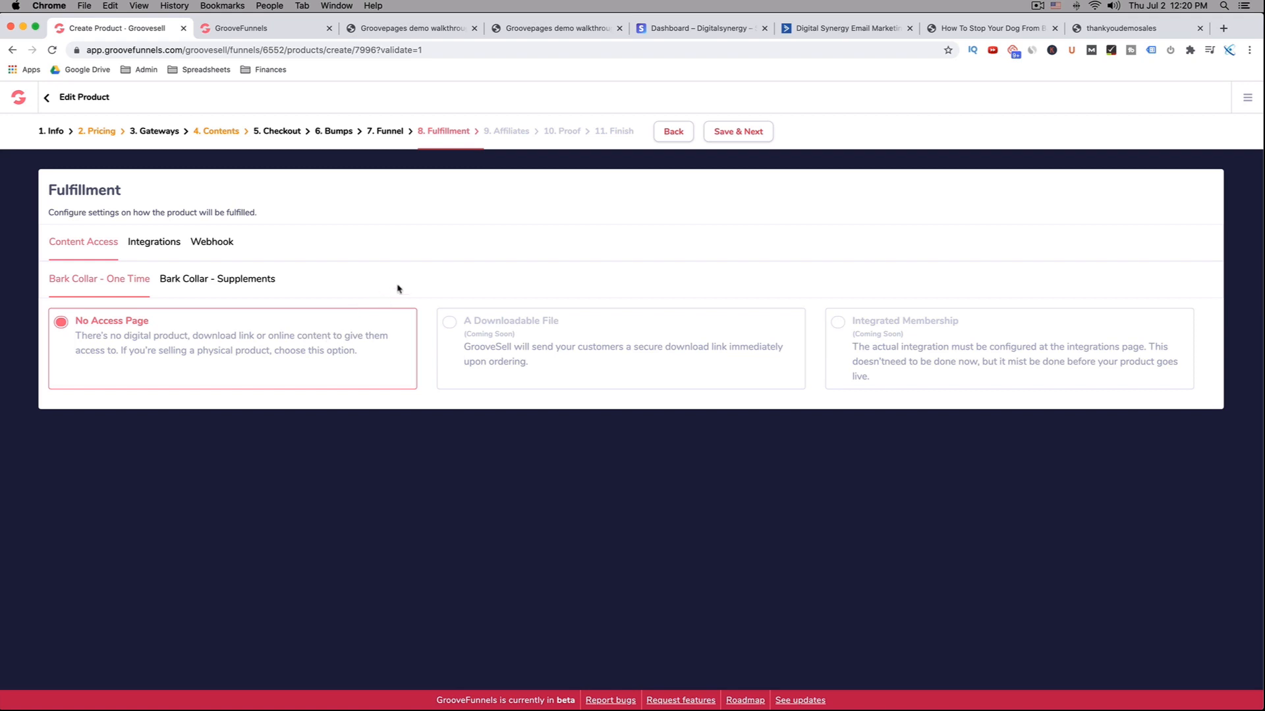
click(748, 135)
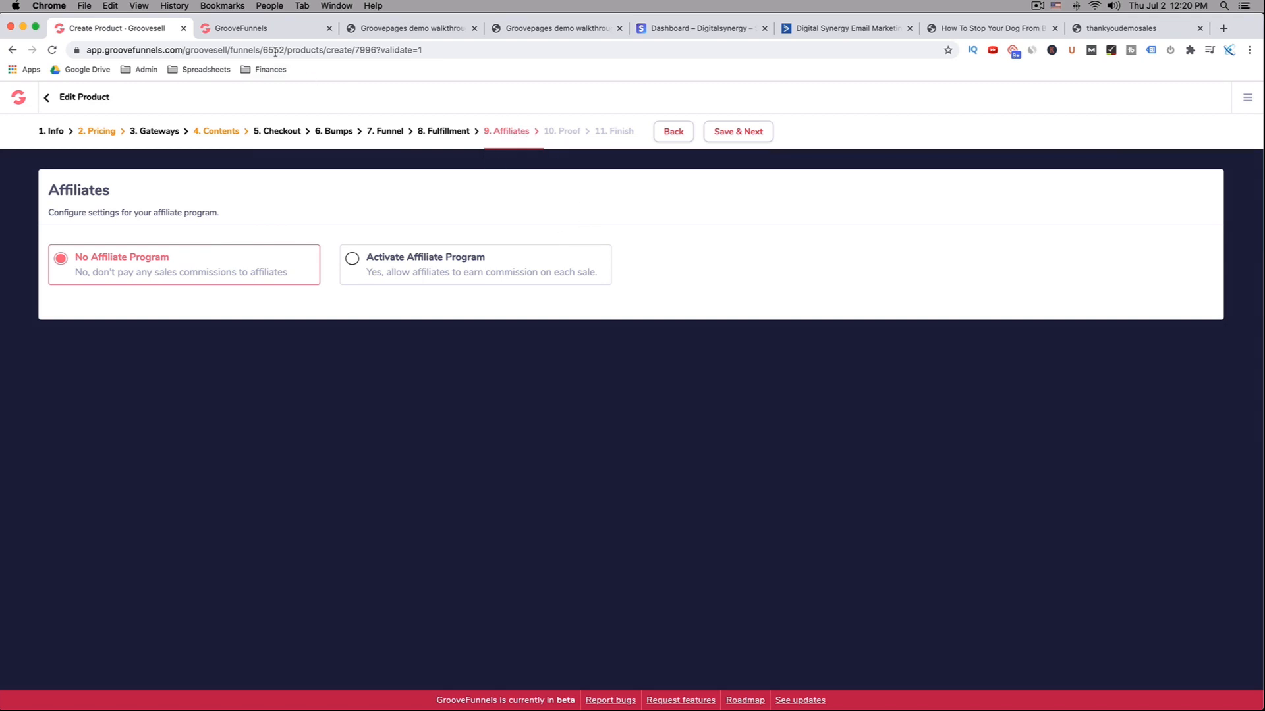
Step: Republish the Bark Collar Funnel Demo site from the GroovePages builder and go to the GrooveFunnels home page
click(263, 29)
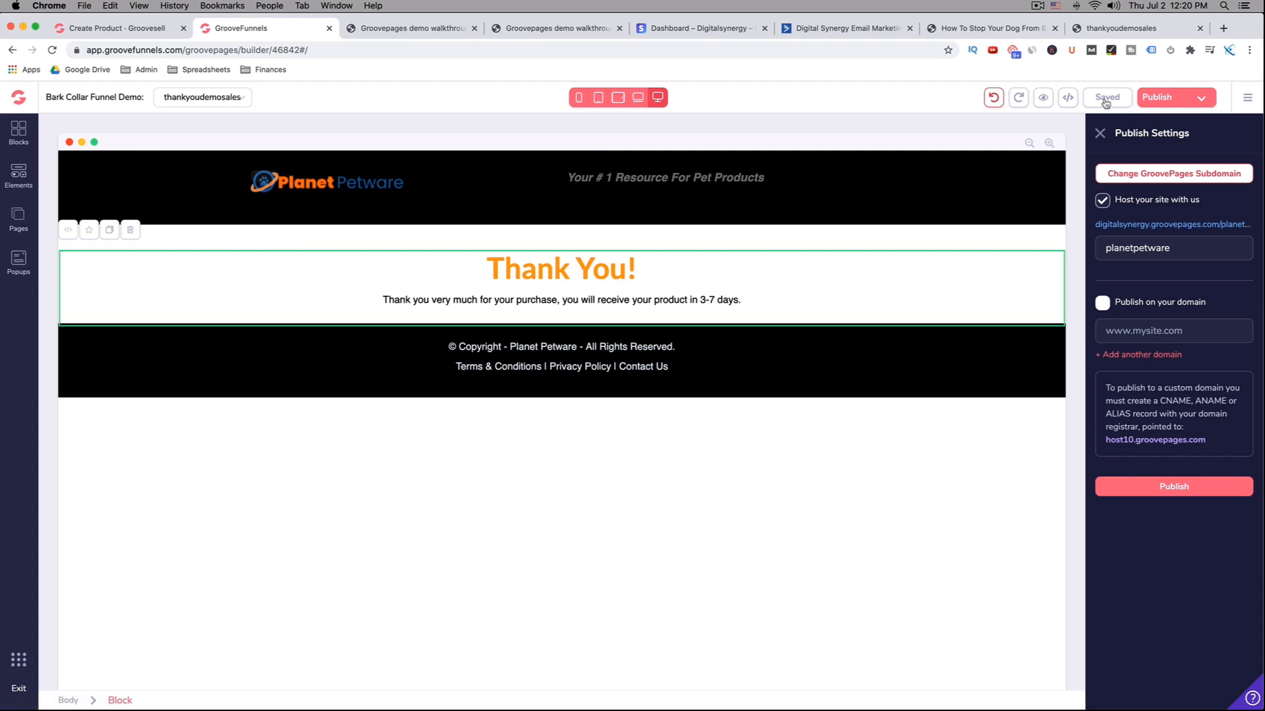
click(1165, 100)
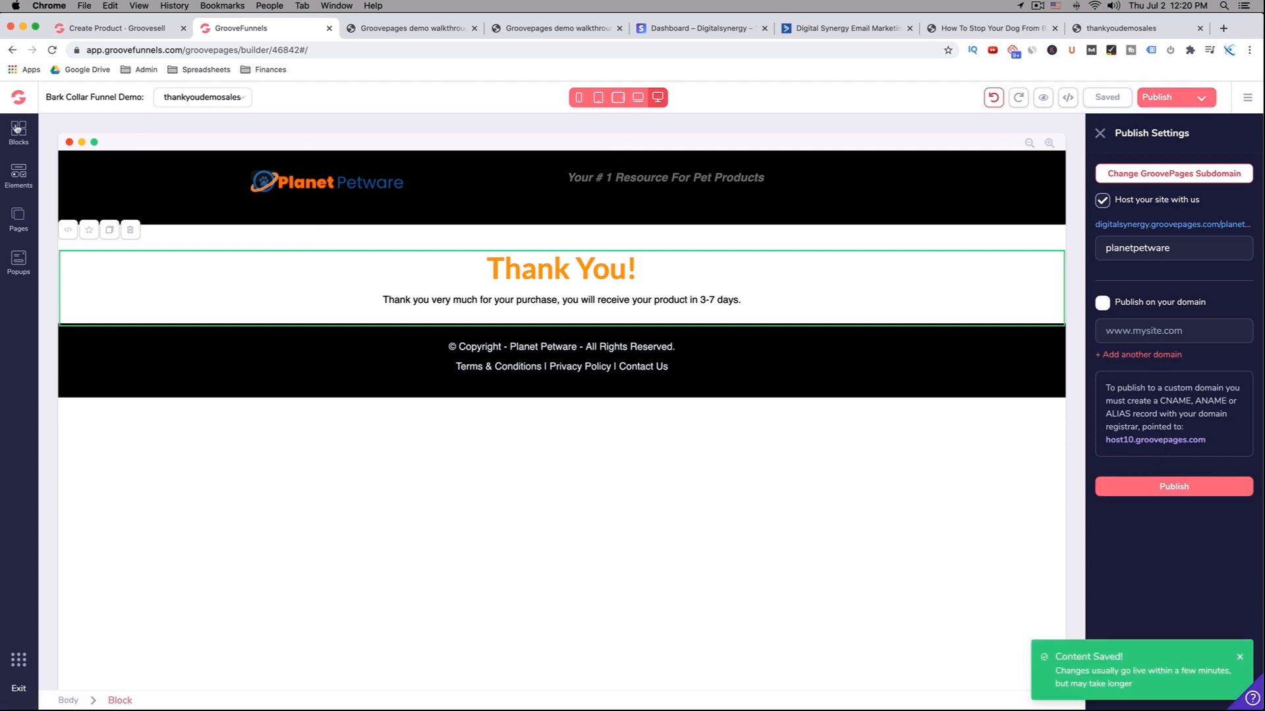
click(19, 97)
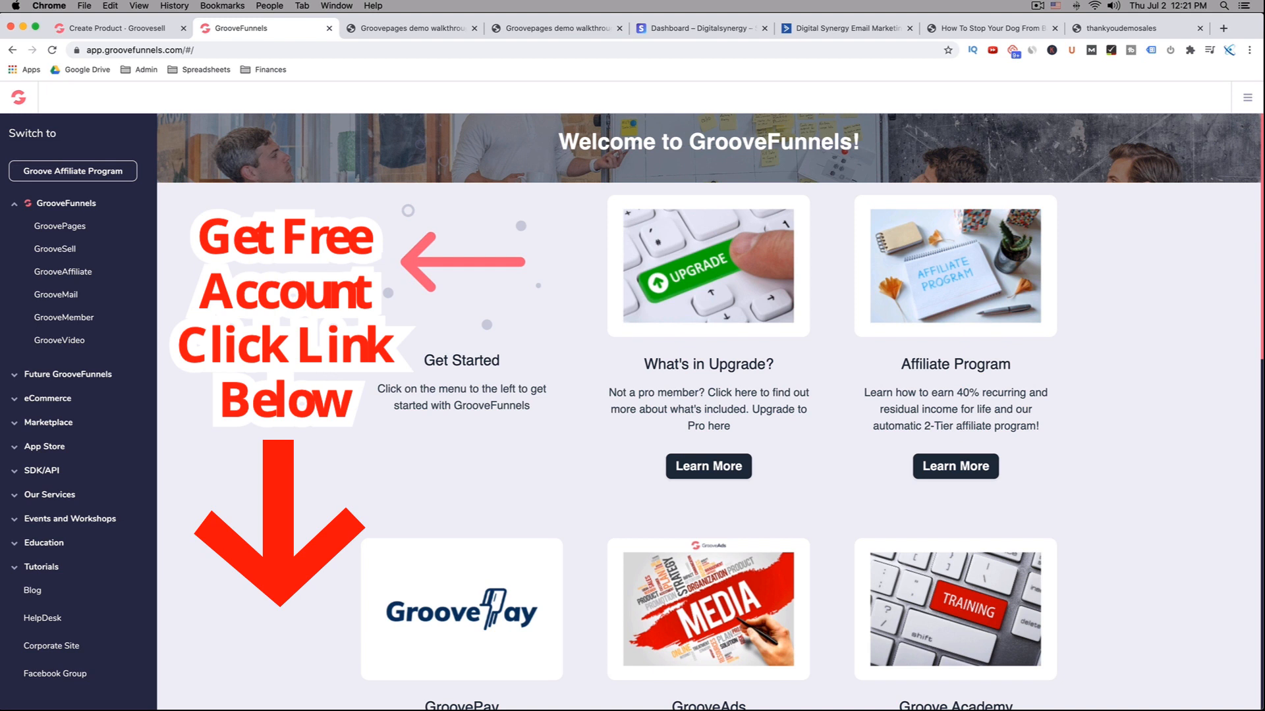
Step: Return to the GrooveSell product, save it with No Affiliate Program, and pass the Proof stage to reach Finish
click(130, 32)
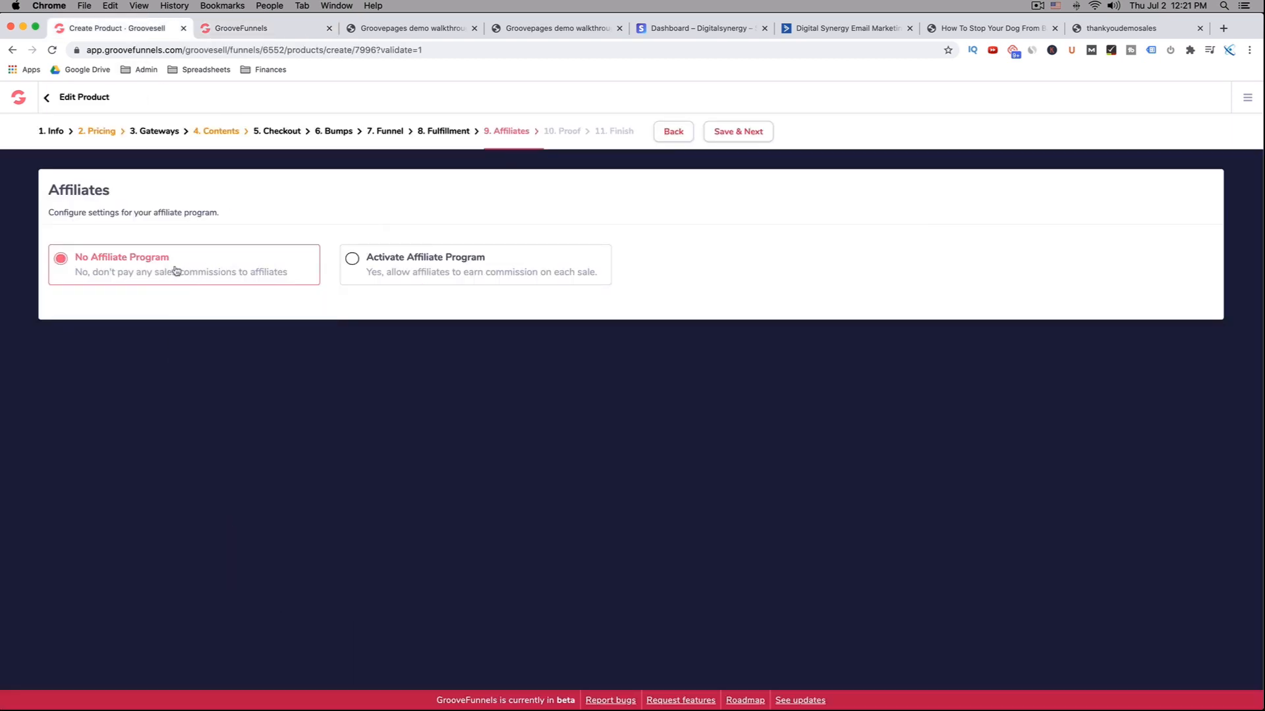
click(742, 135)
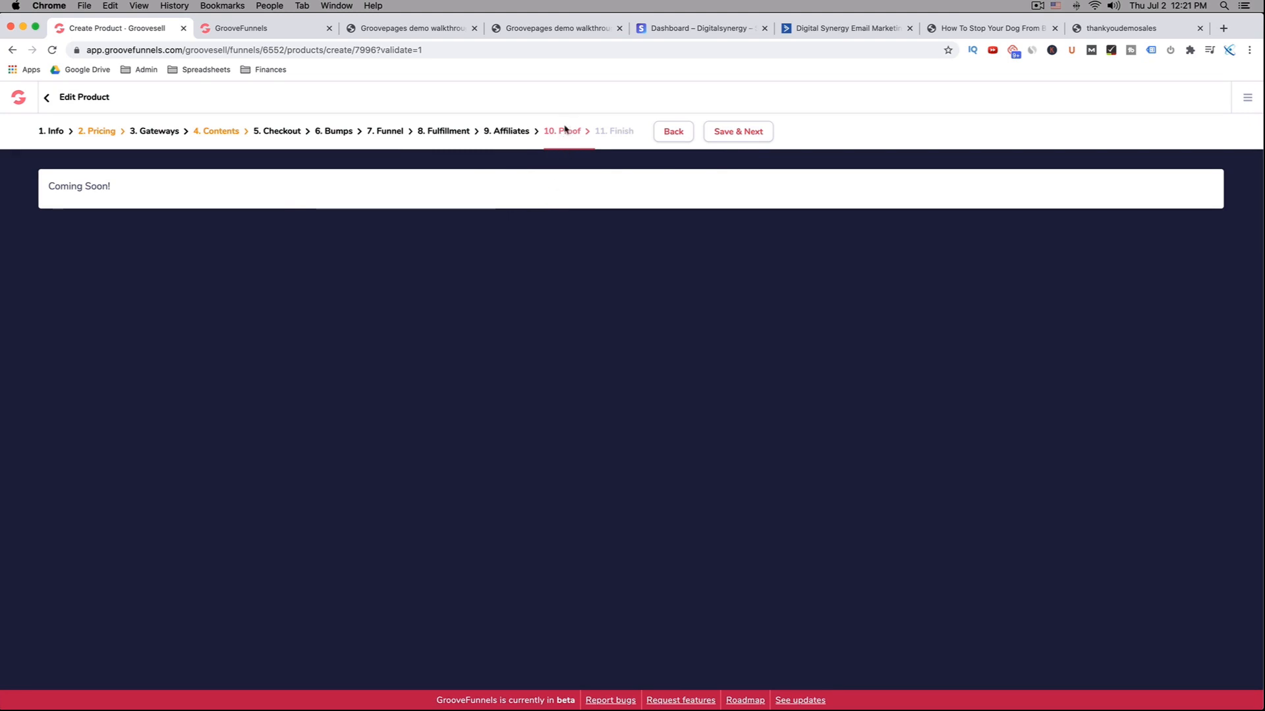
click(739, 133)
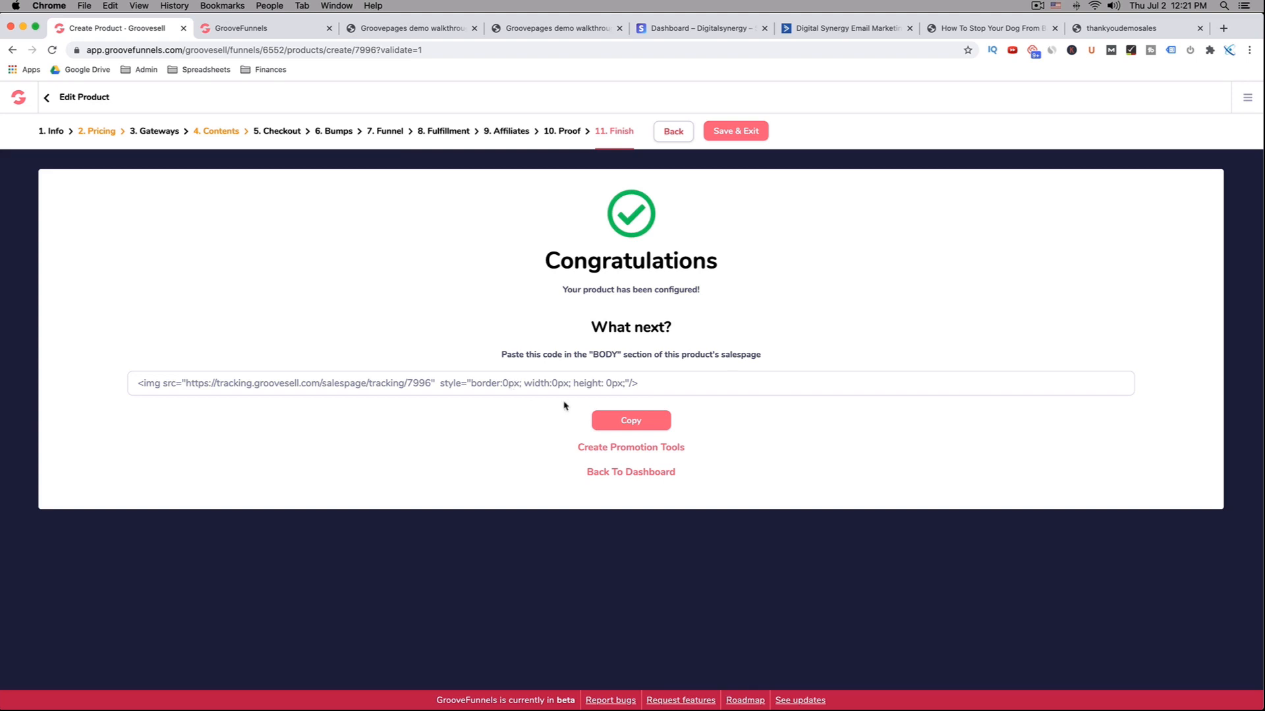
Step: Copy the product's sales page tracking code and open the Collar Sales Demo page of Bark Collar Funnel Demo in the GroovePages builder
click(632, 423)
click(282, 27)
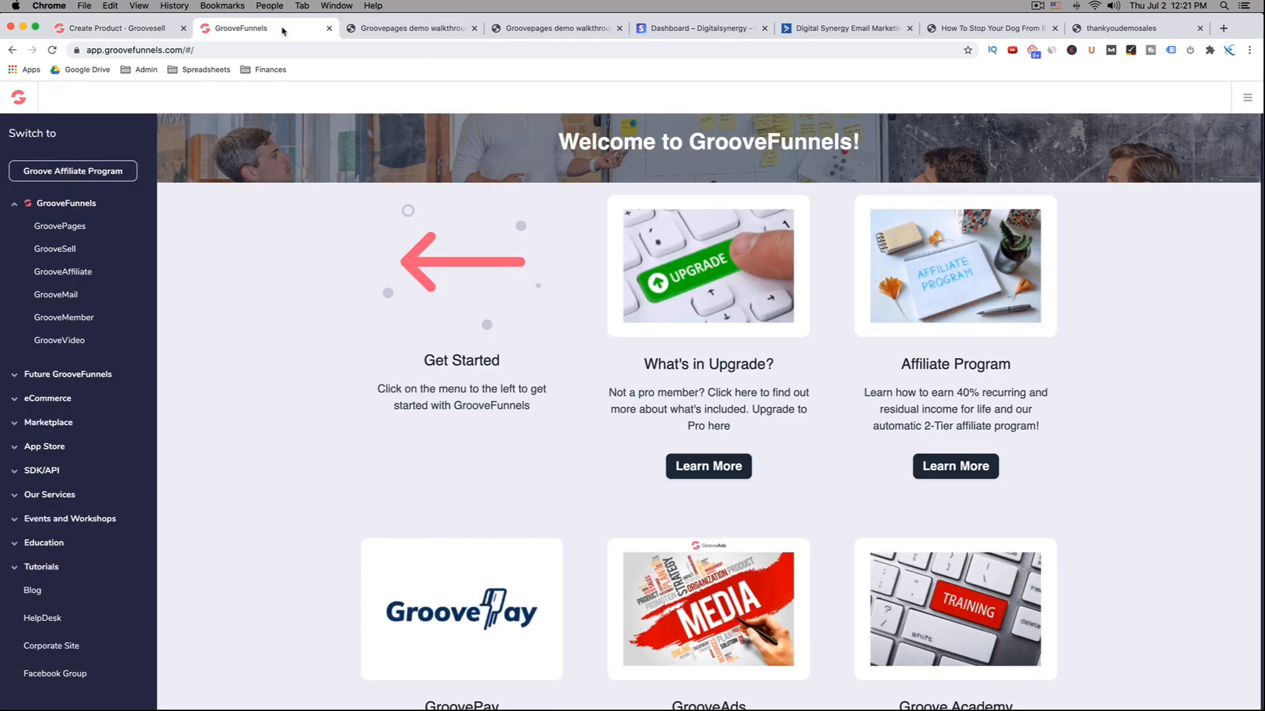
click(78, 230)
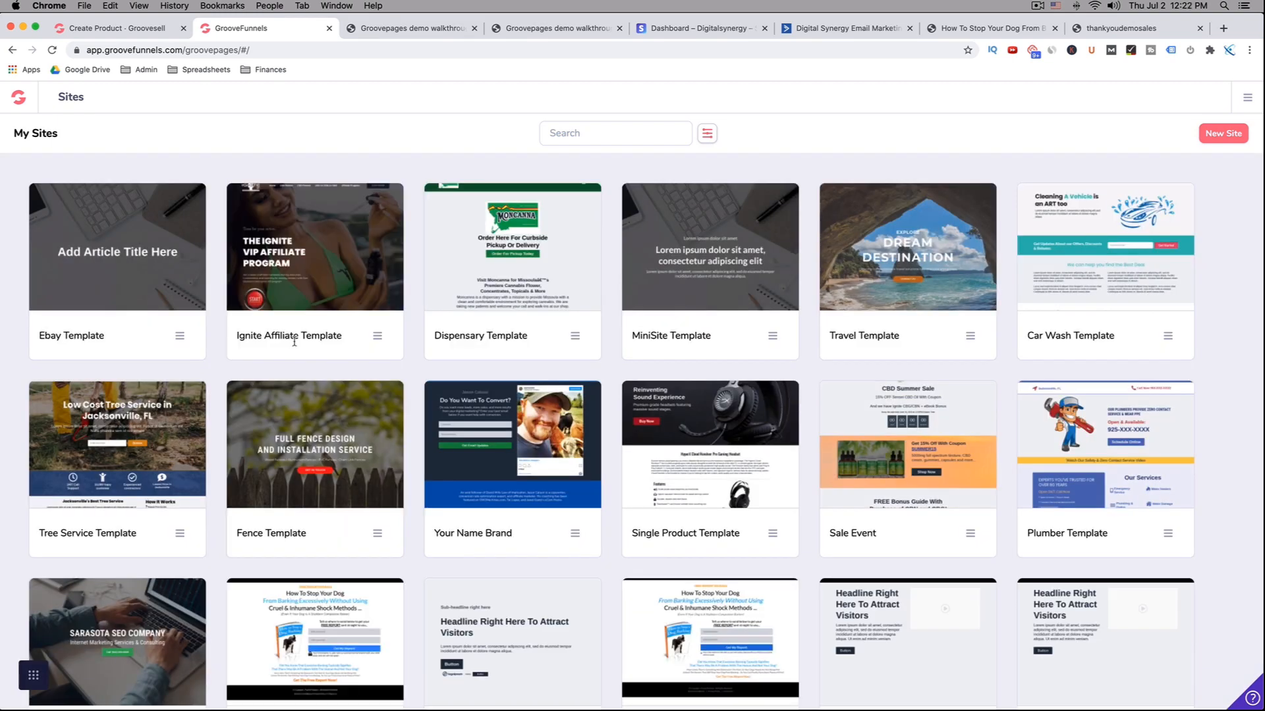
scroll(293, 342, down, 3)
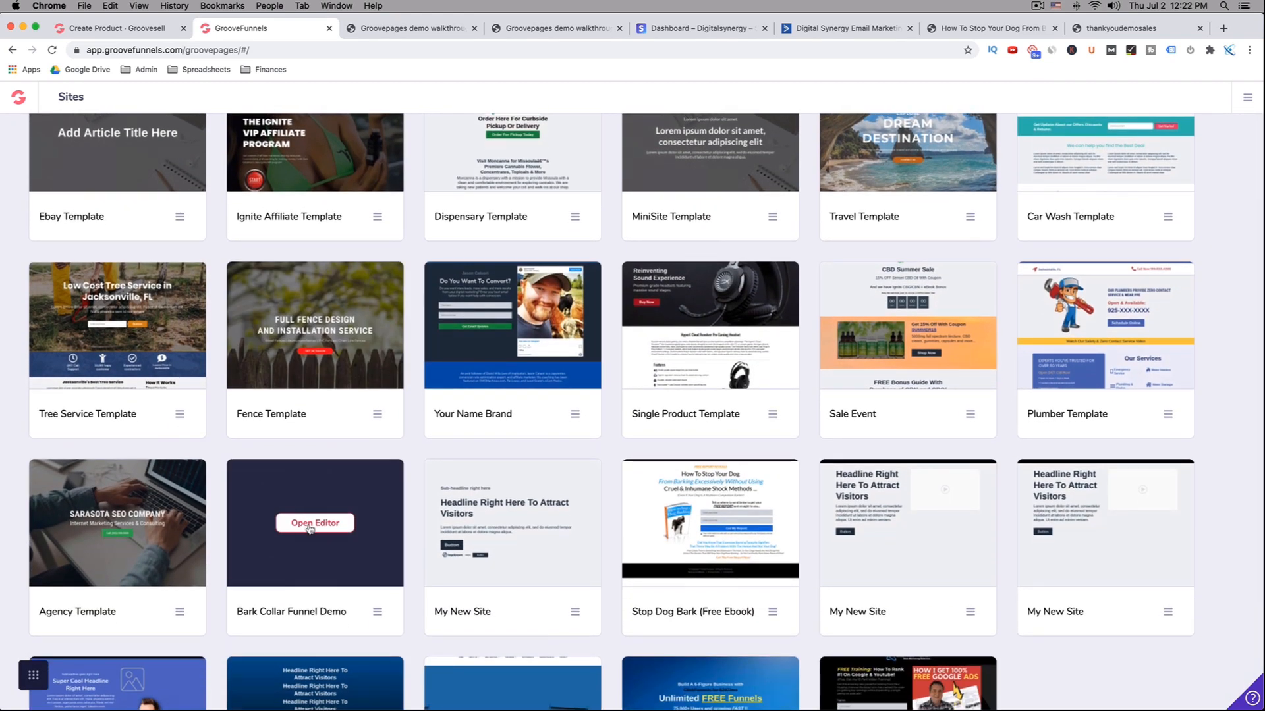
click(303, 524)
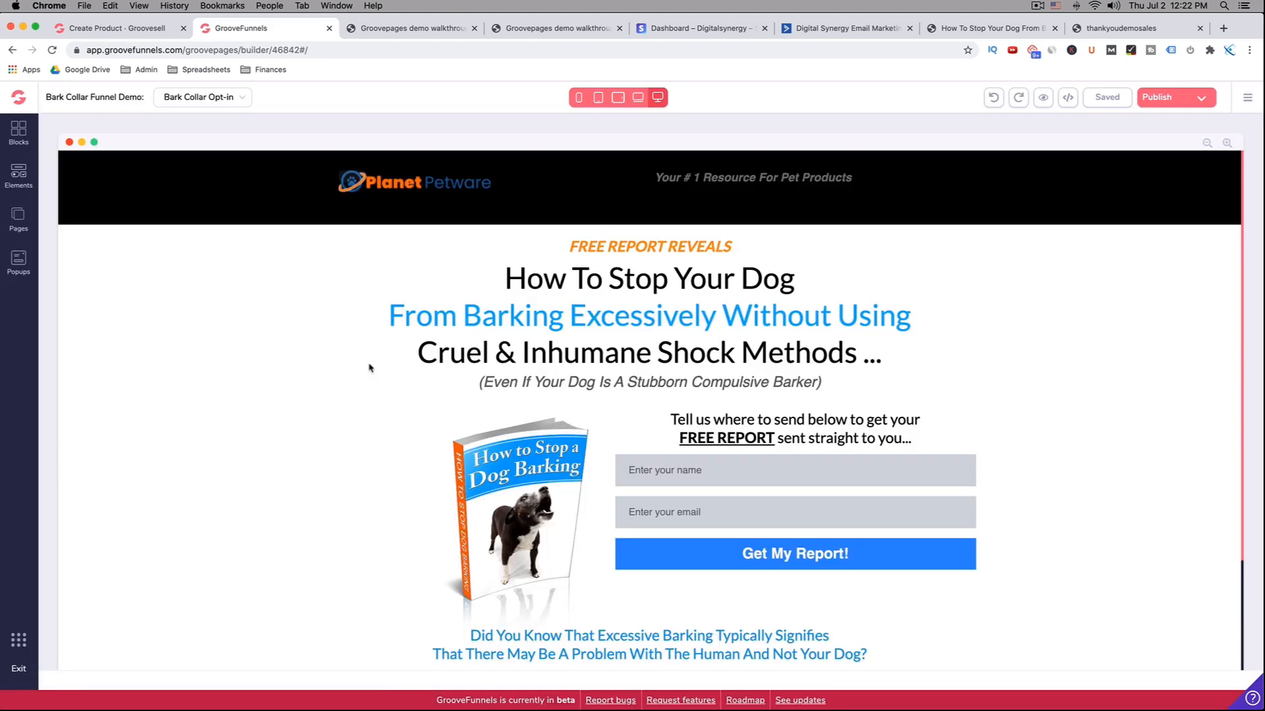
click(230, 102)
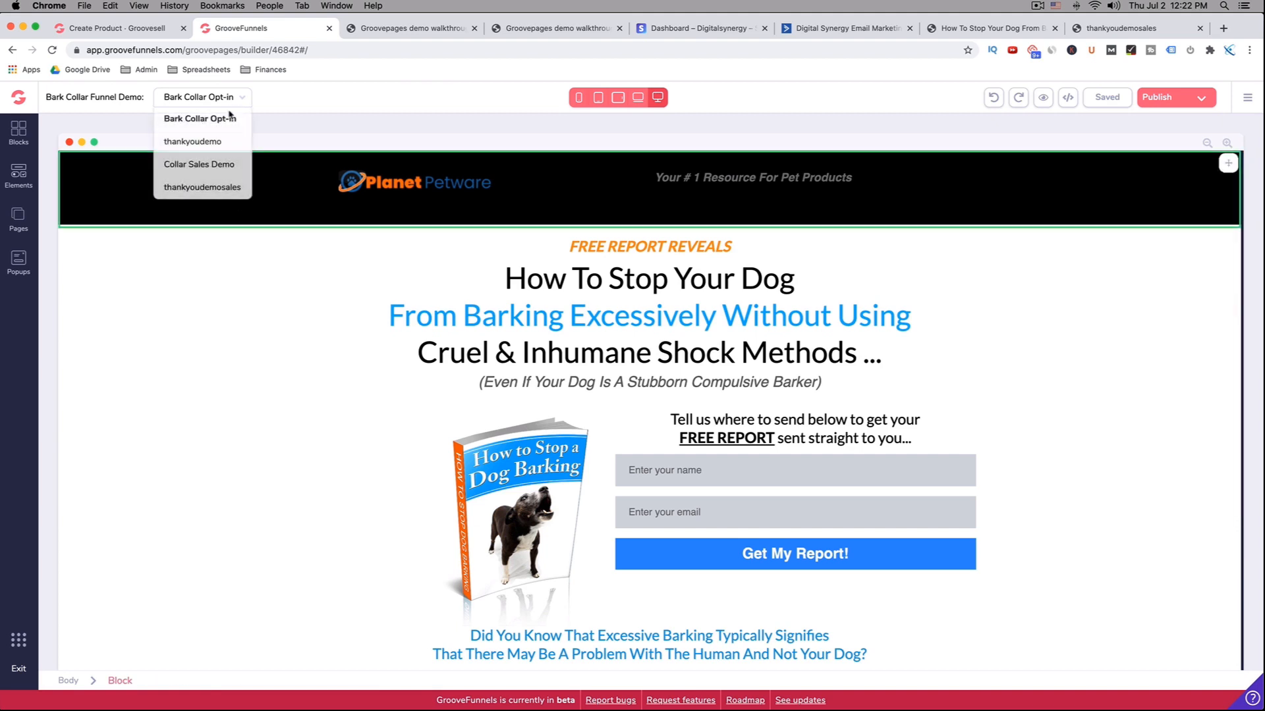
click(222, 172)
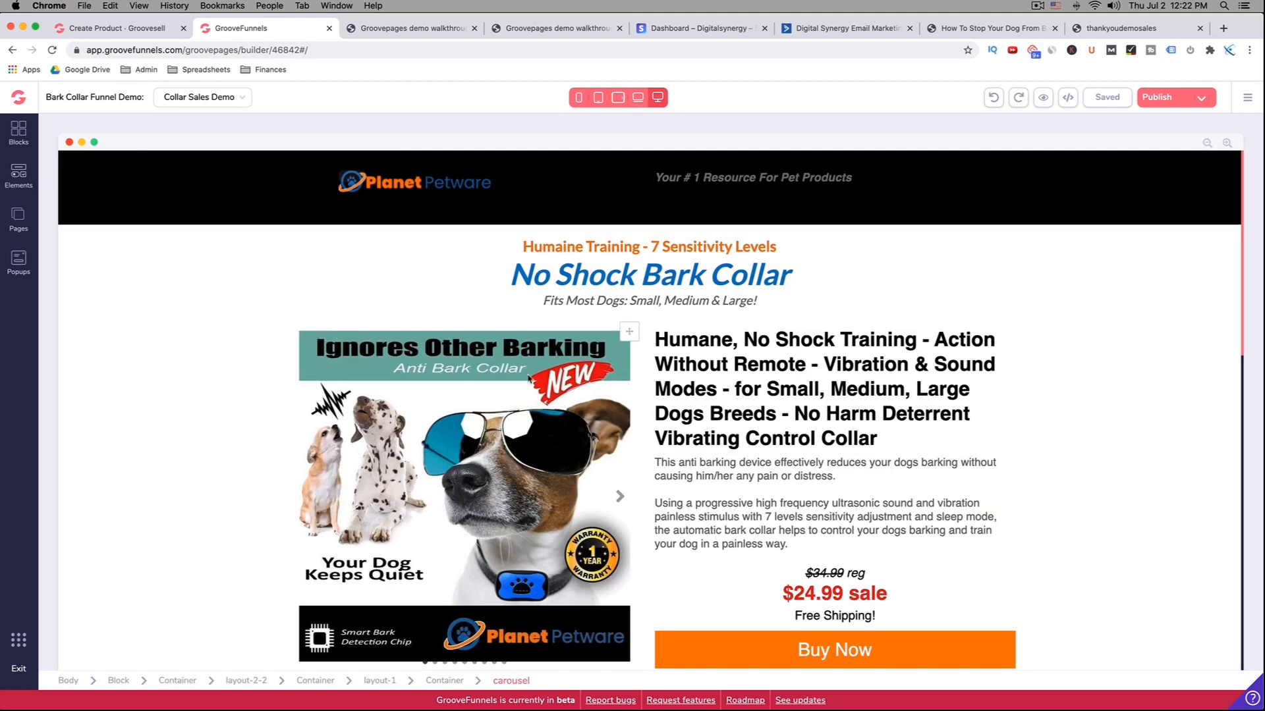
Step: Paste the copied GrooveSell sales page tracking code into the site settings' body-top code include and apply the settings
scroll(801, 415, down, 2)
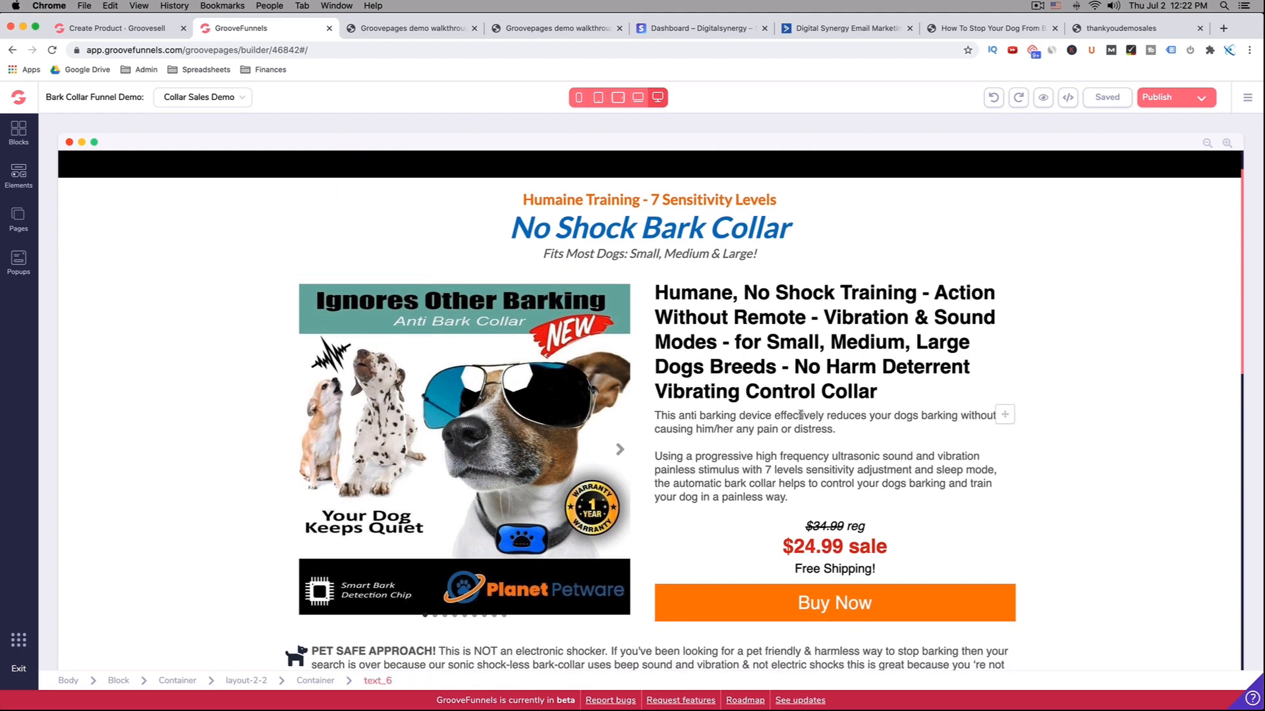
scroll(800, 414, up, 2)
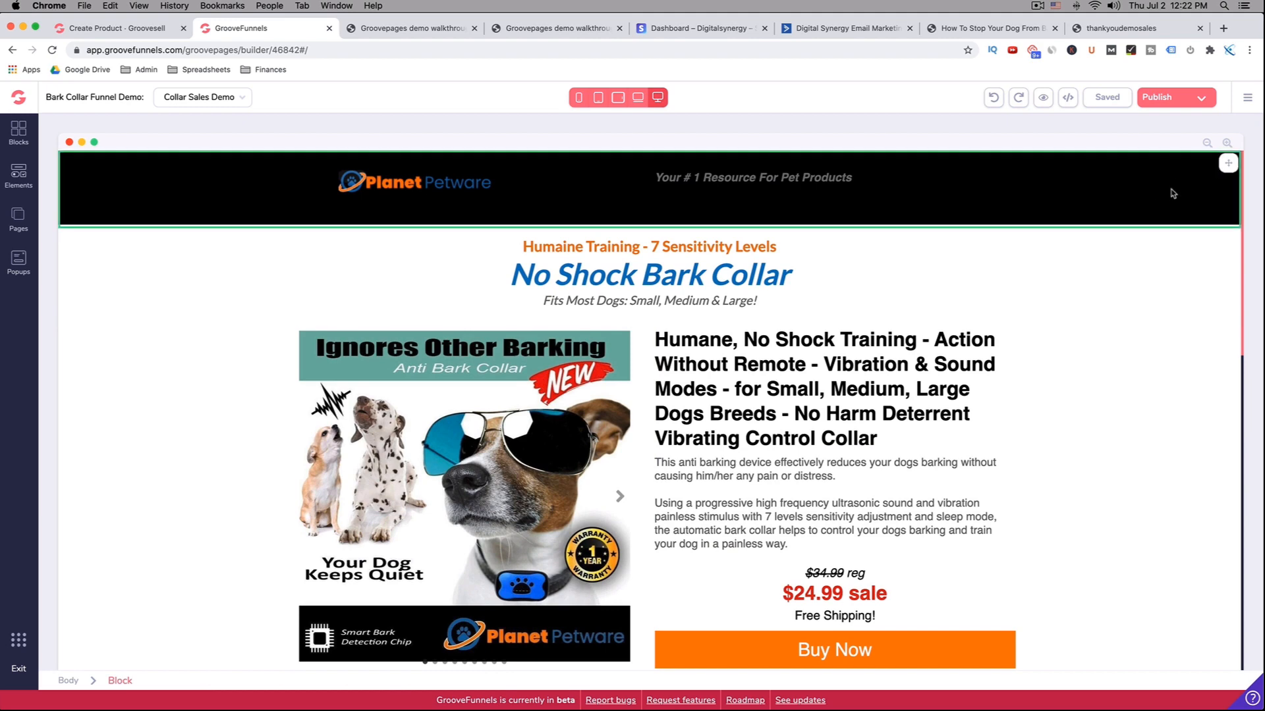
click(1247, 97)
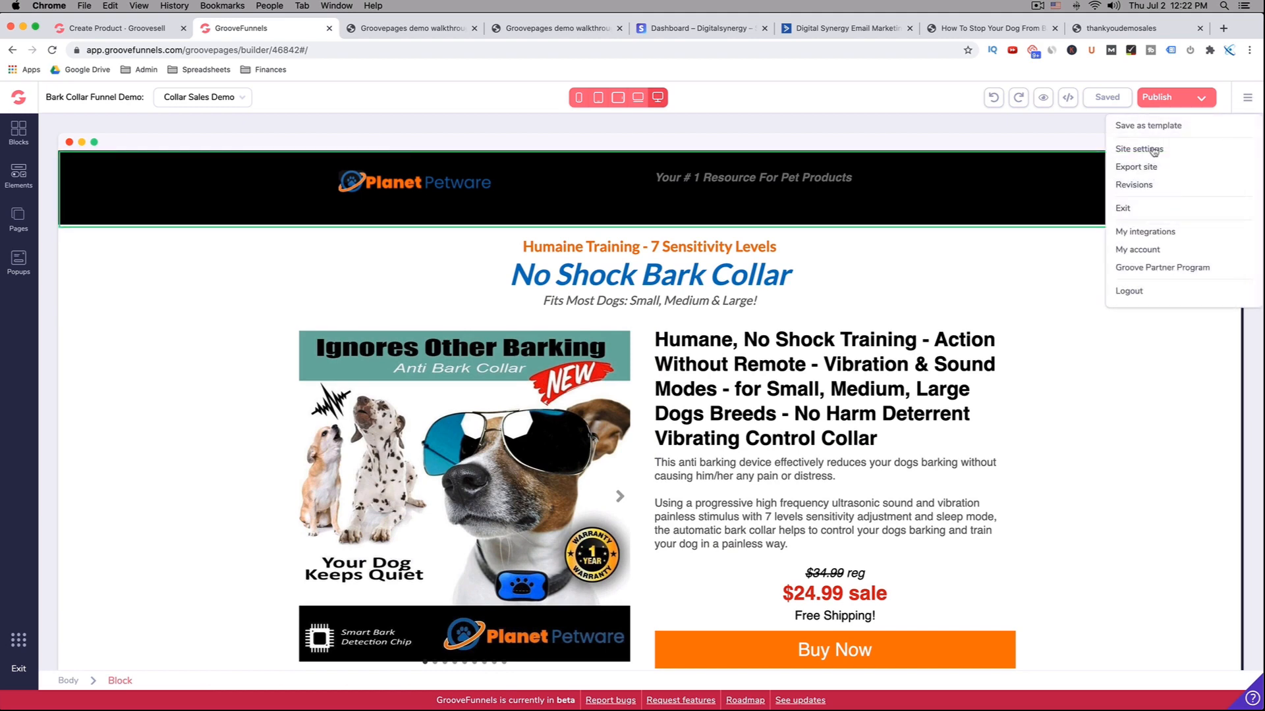
click(1153, 149)
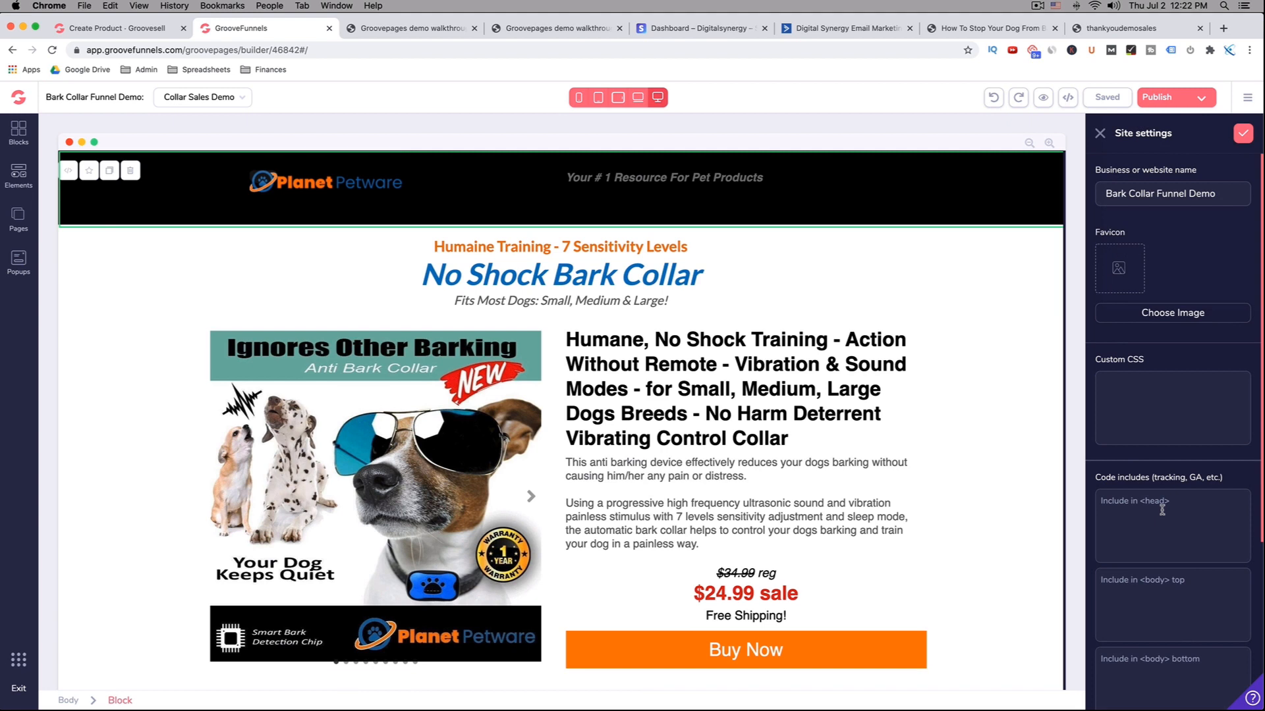
scroll(1184, 573, down, 1)
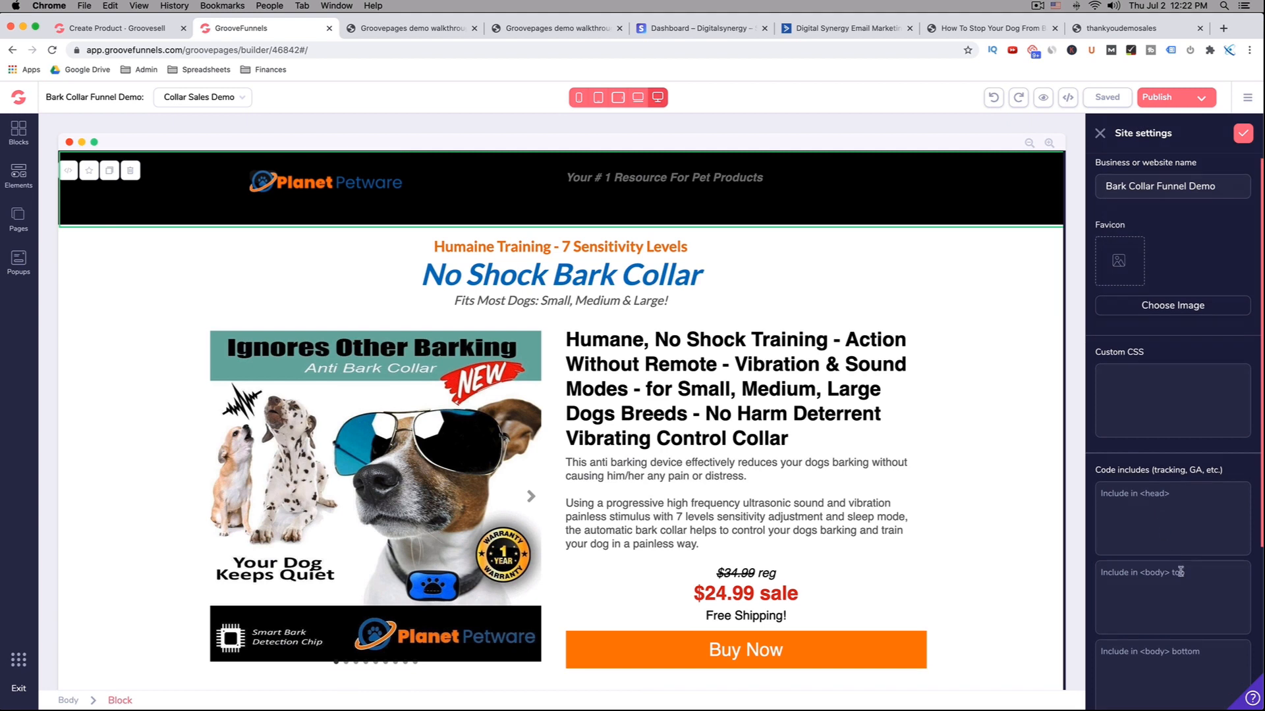
click(1134, 572)
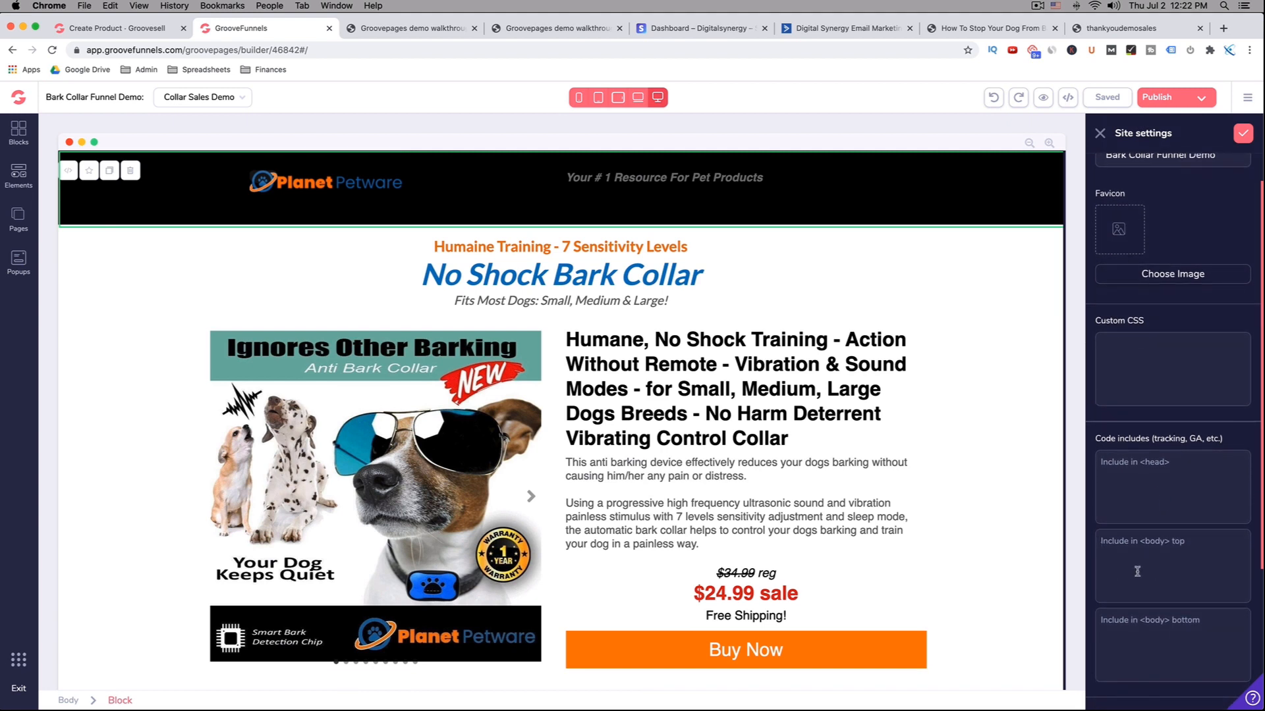
text(<img src="https://tracking.groovesell.com/salespage/tracking/7996" style="border:0px; width:0px; height: 0px;"/>)
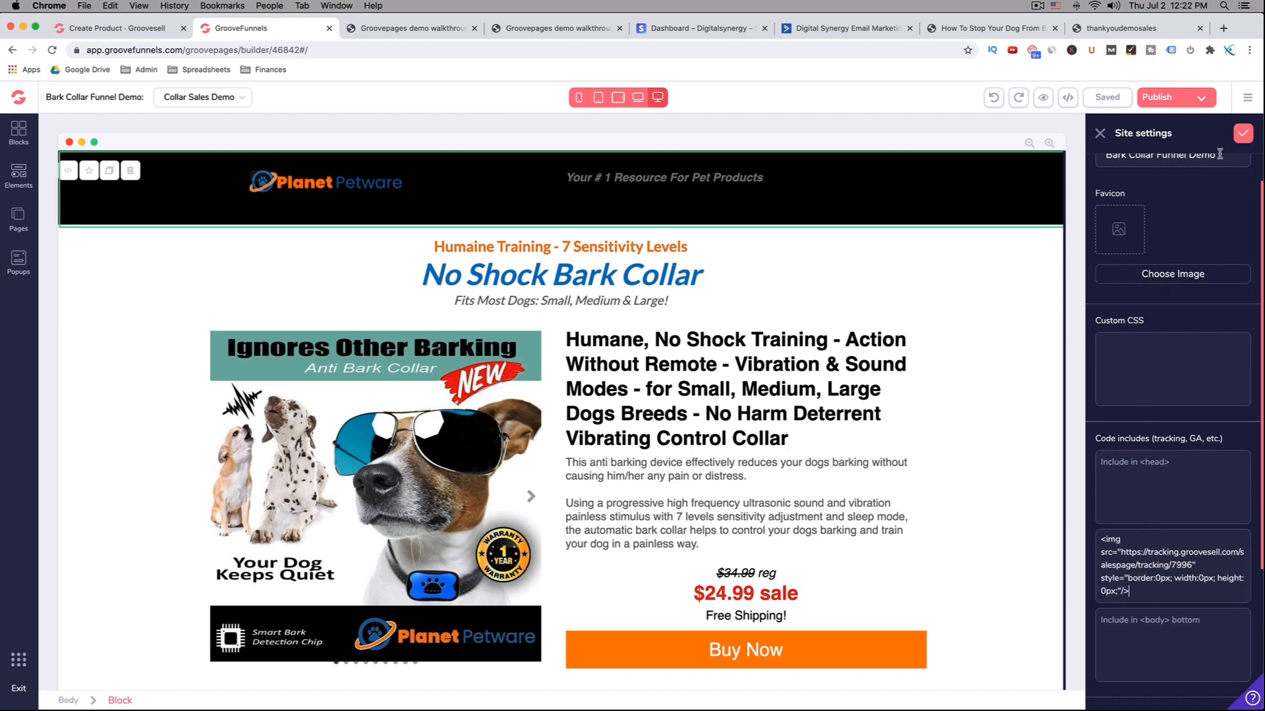
click(1243, 133)
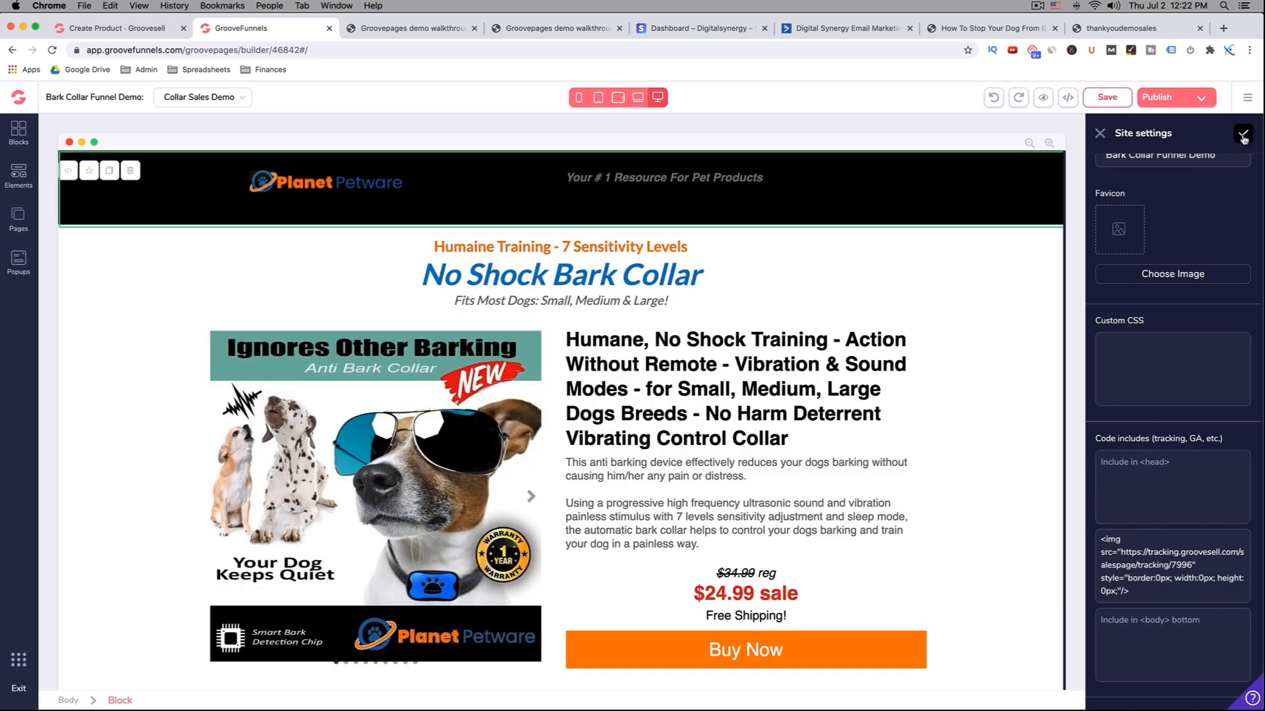
Step: Save and publish the site hosted under planetpetware, and save and exit the Bark Collar product in GrooveSell
click(1121, 104)
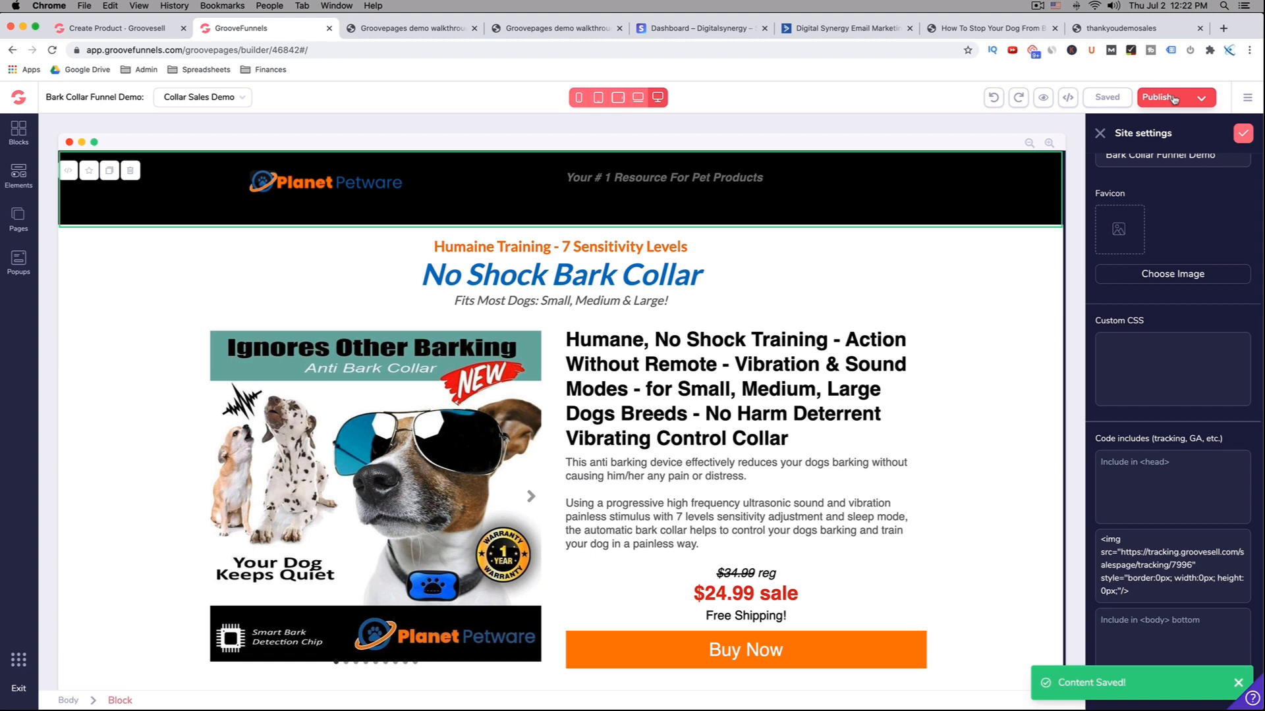
click(1175, 98)
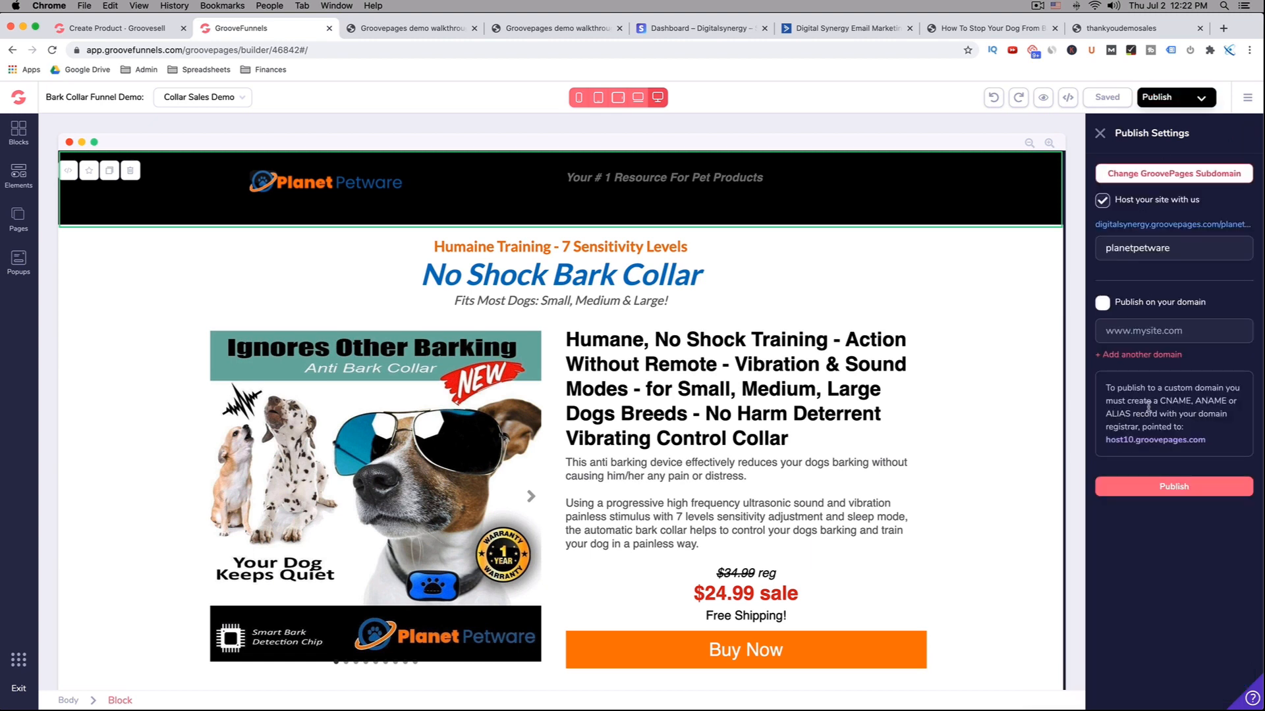
click(1175, 488)
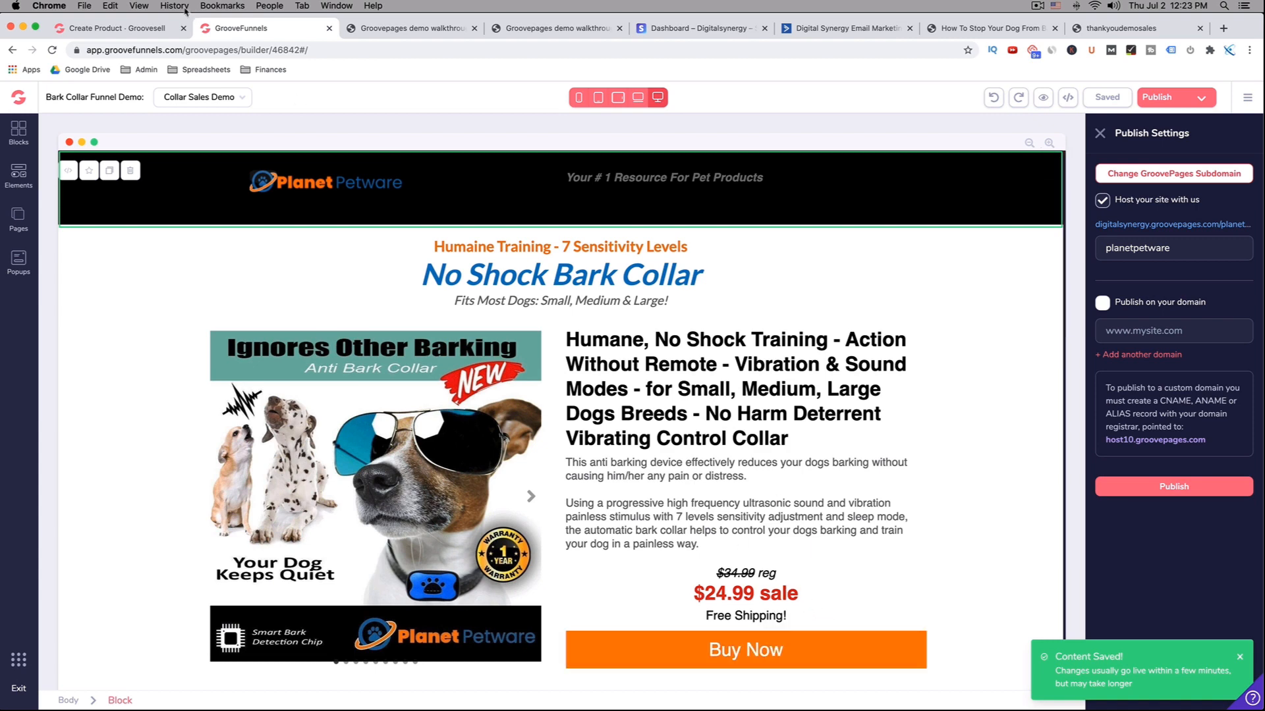
click(150, 28)
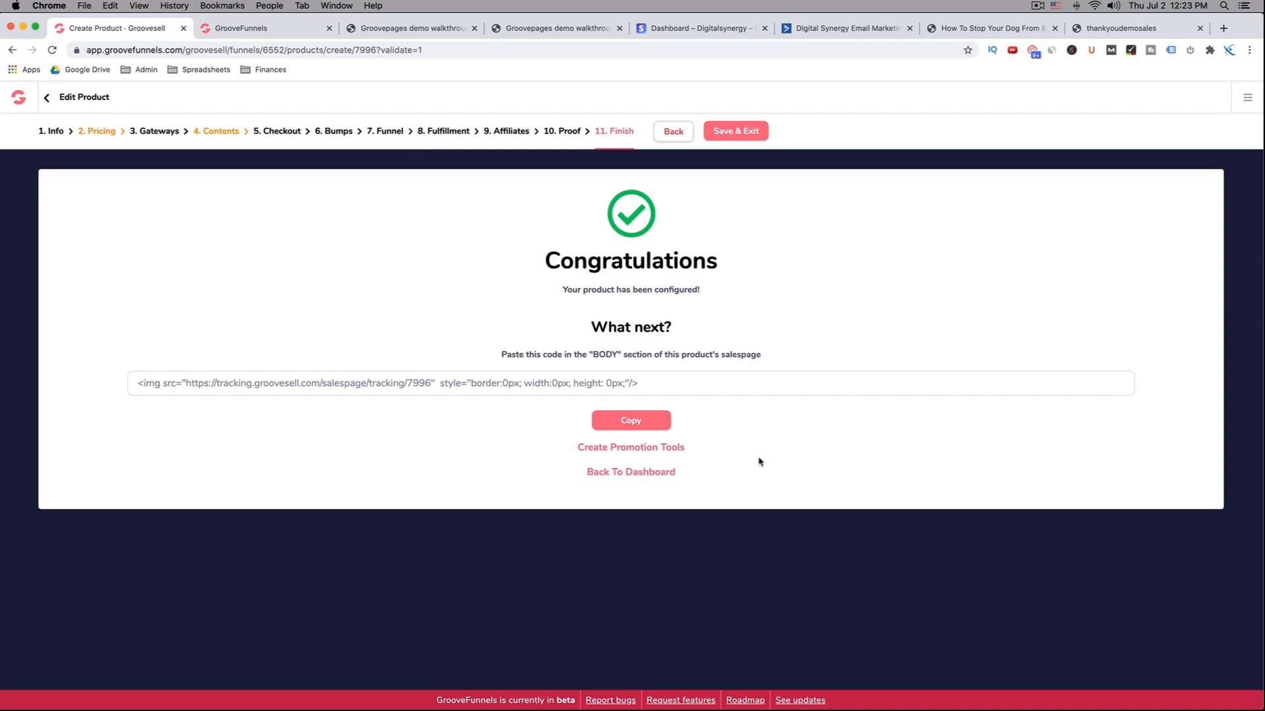
click(739, 132)
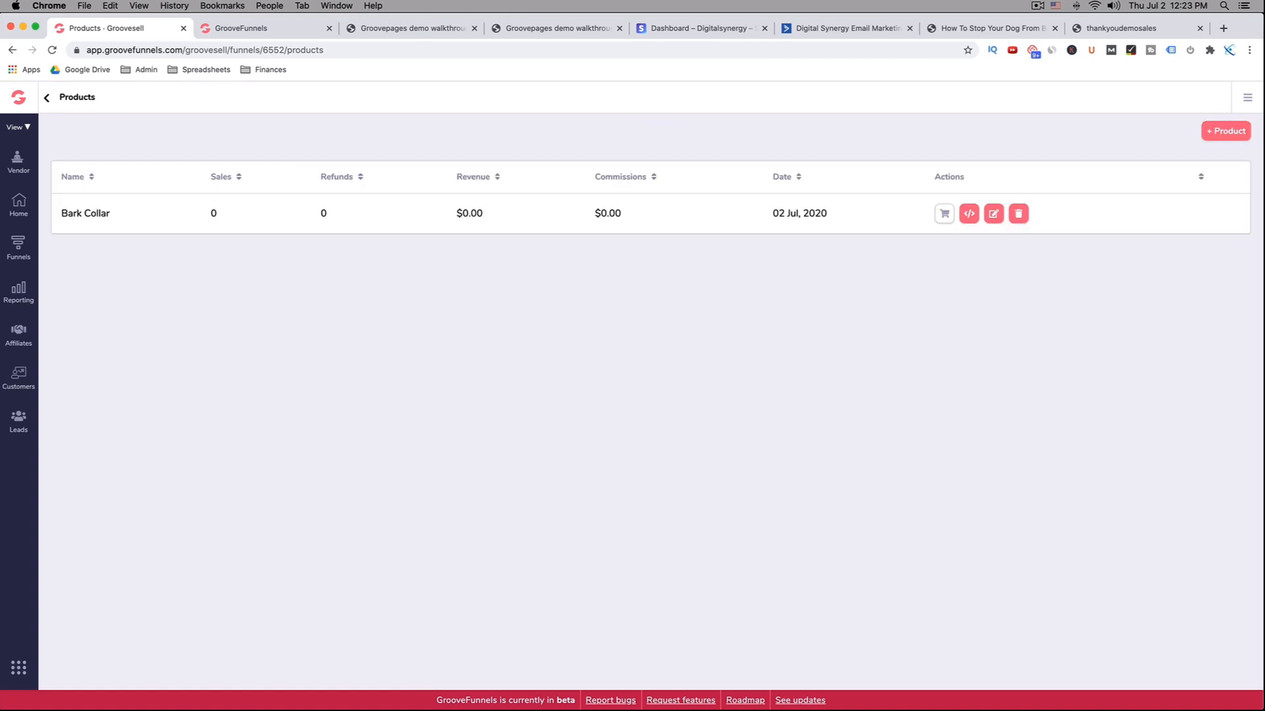
Step: Review the product setup and Stripe account items of the agenda in TextEdit, and hide the agenda
drag(1264, 143, 738, 117)
drag(537, 236, 598, 255)
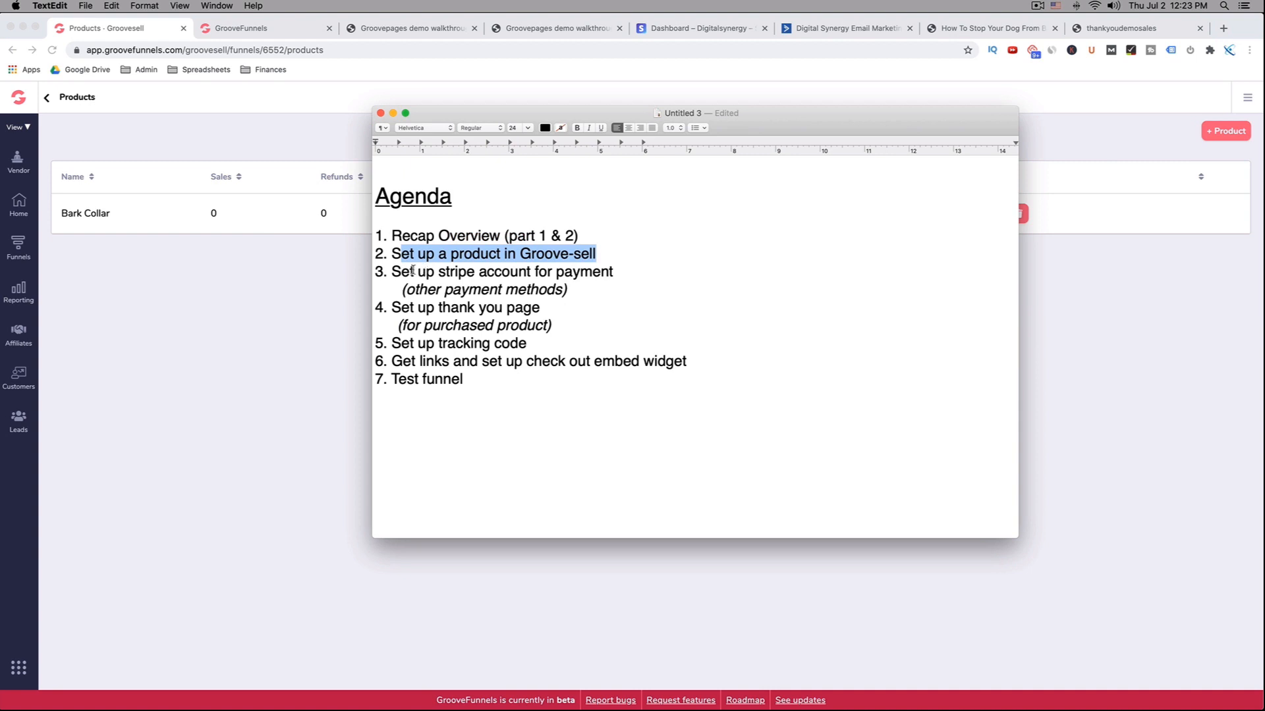
drag(394, 270, 619, 270)
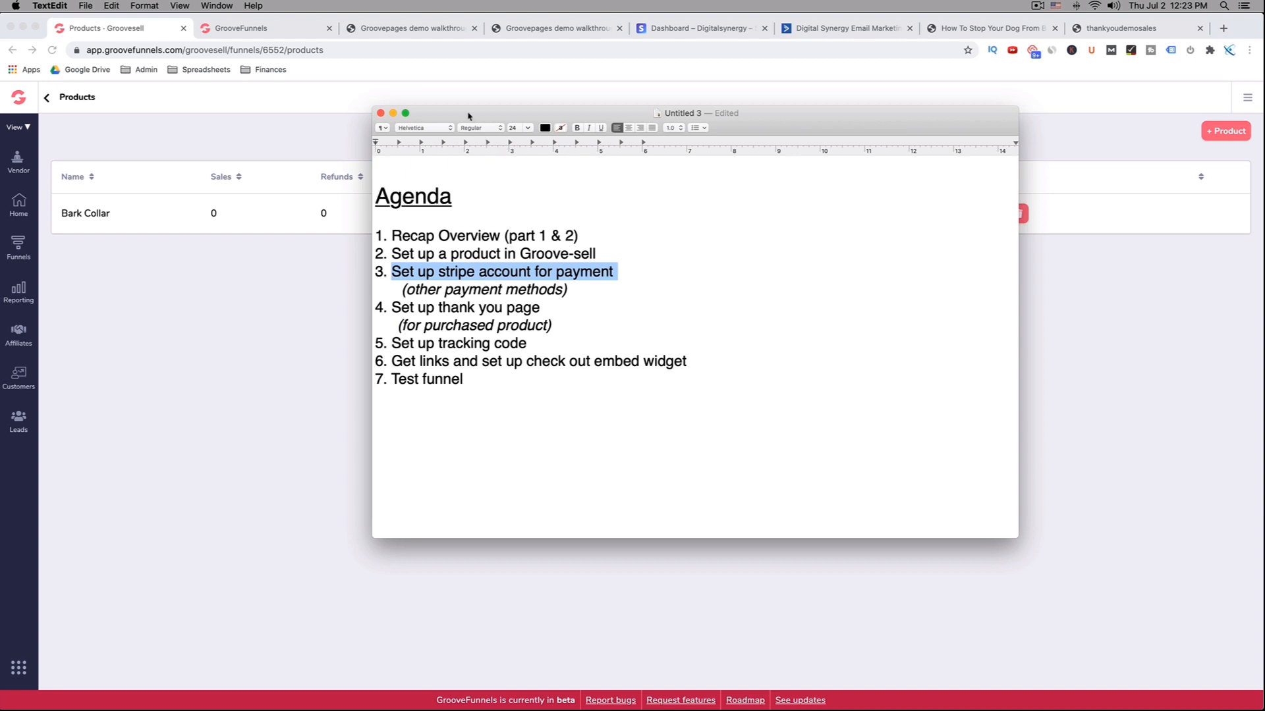
key(super+h)
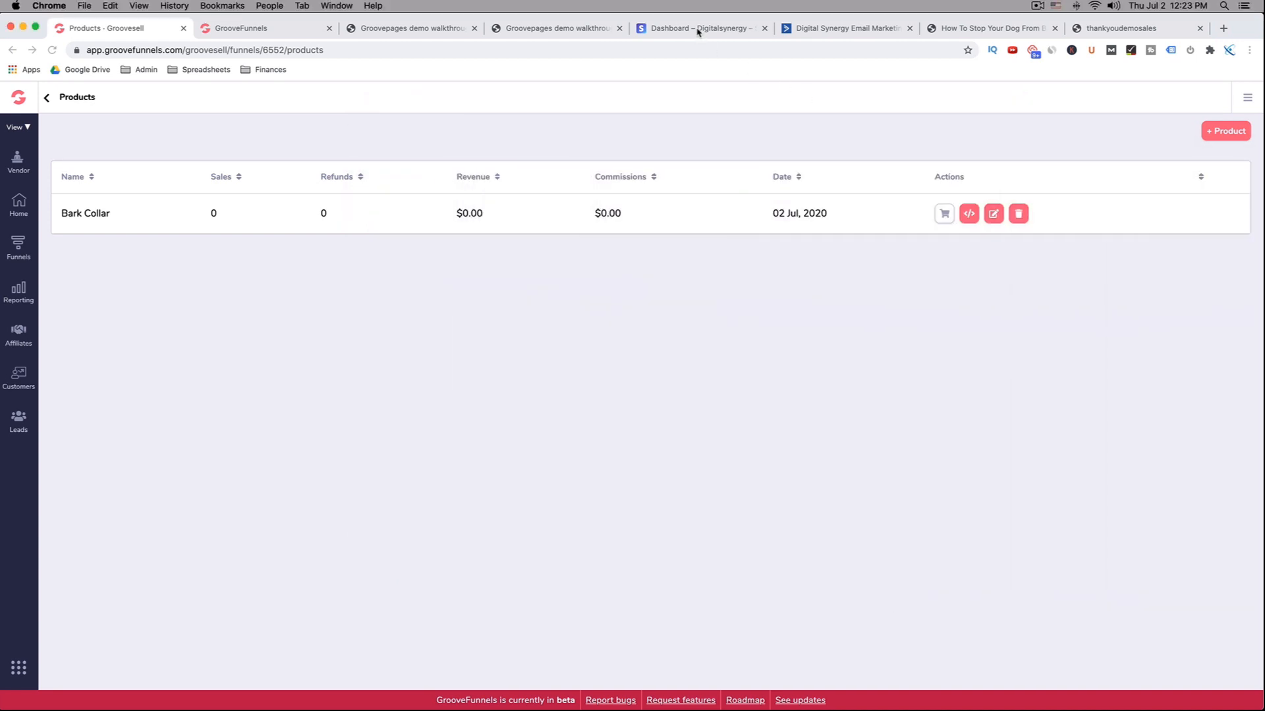
Step: Switch to the Stripe dashboard and open the account's Payment methods settings
click(699, 29)
click(629, 396)
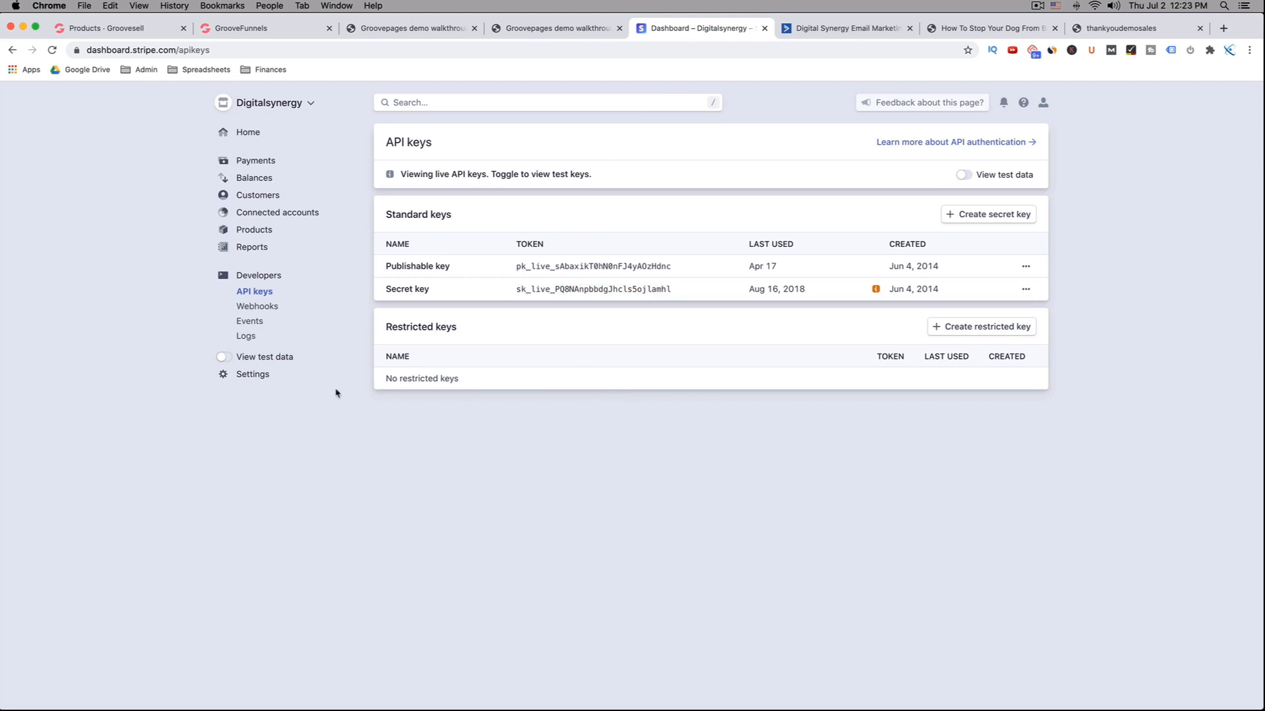
click(248, 375)
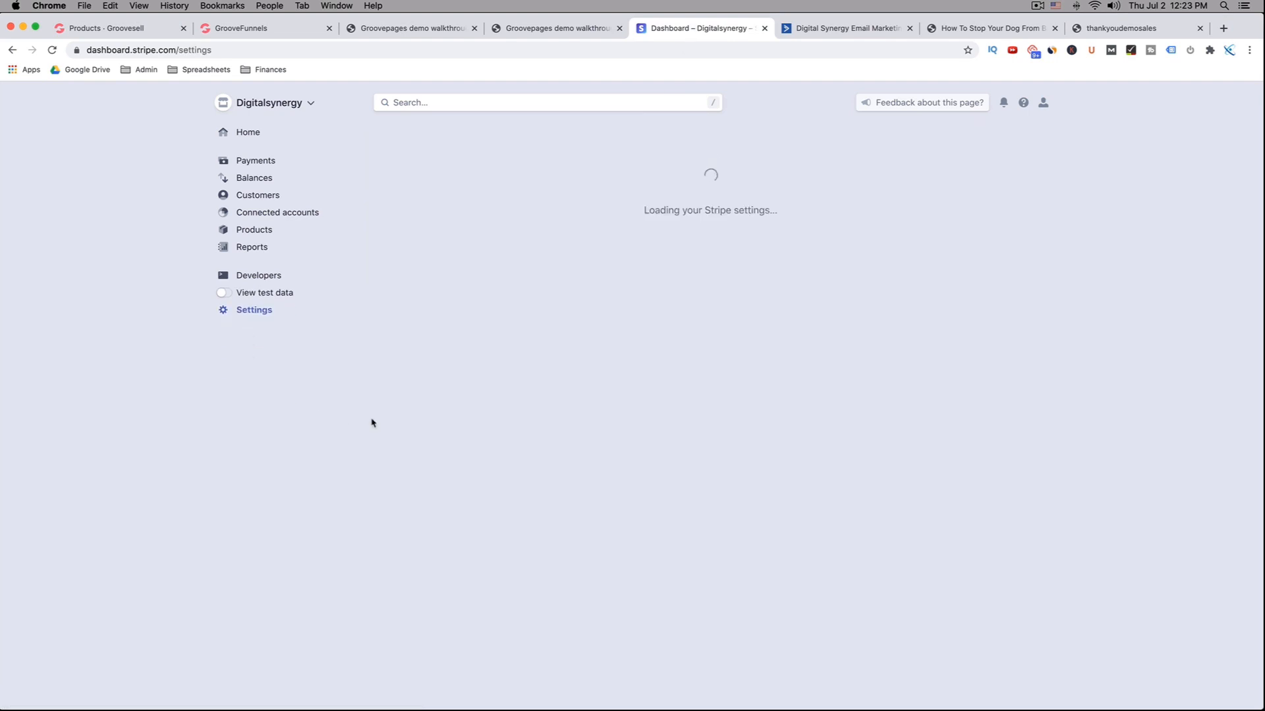
scroll(586, 441, down, 3)
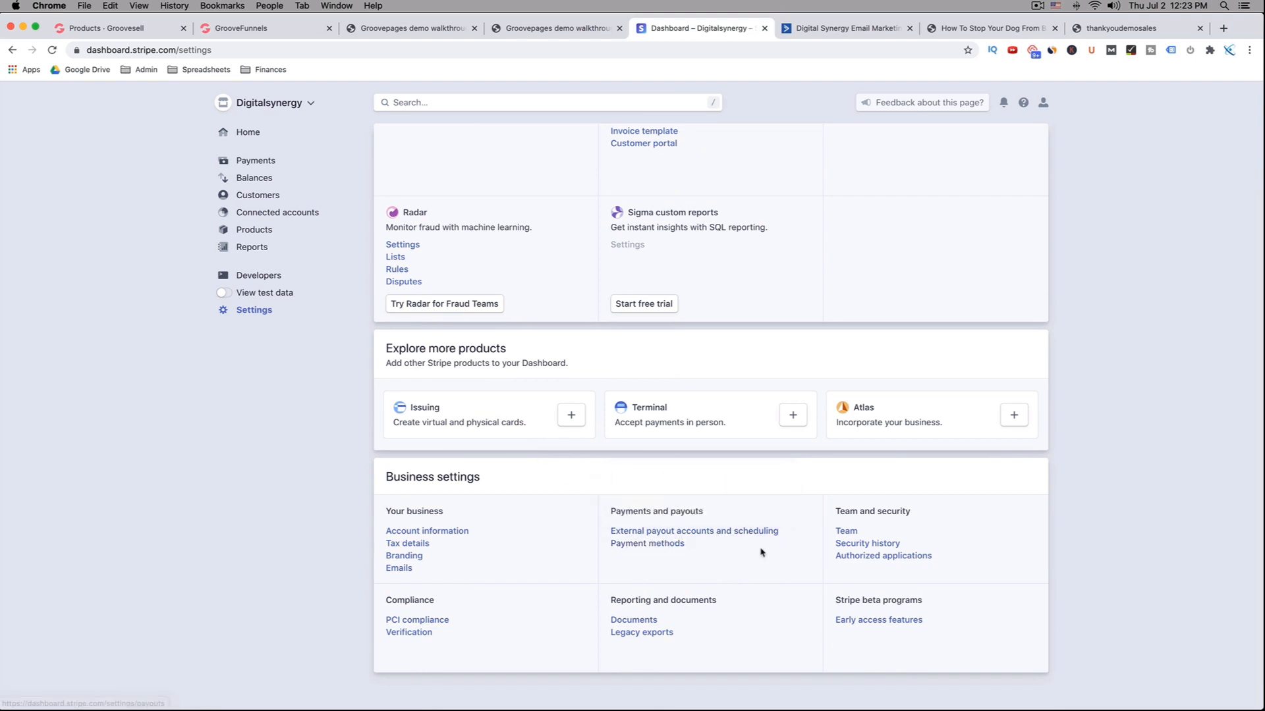
click(667, 545)
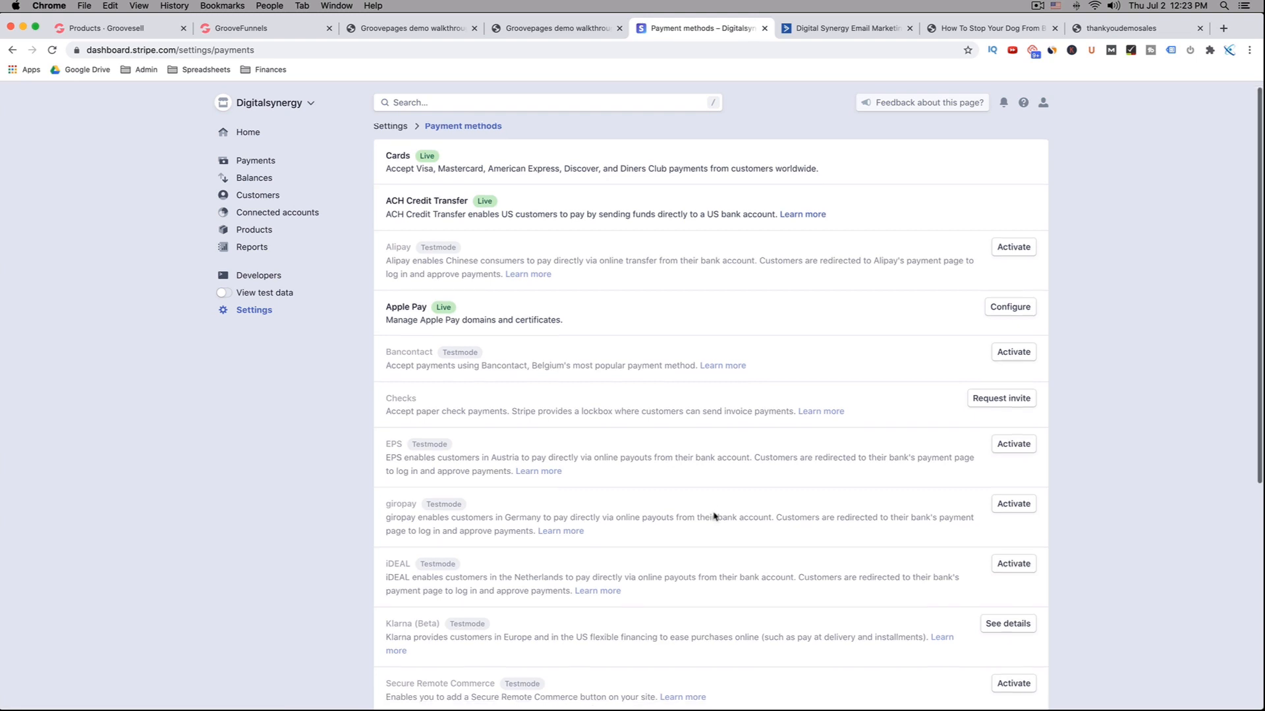
Step: Examine the list of payment methods in Stripe and which of them are live or can be activated
scroll(714, 517, down, 2)
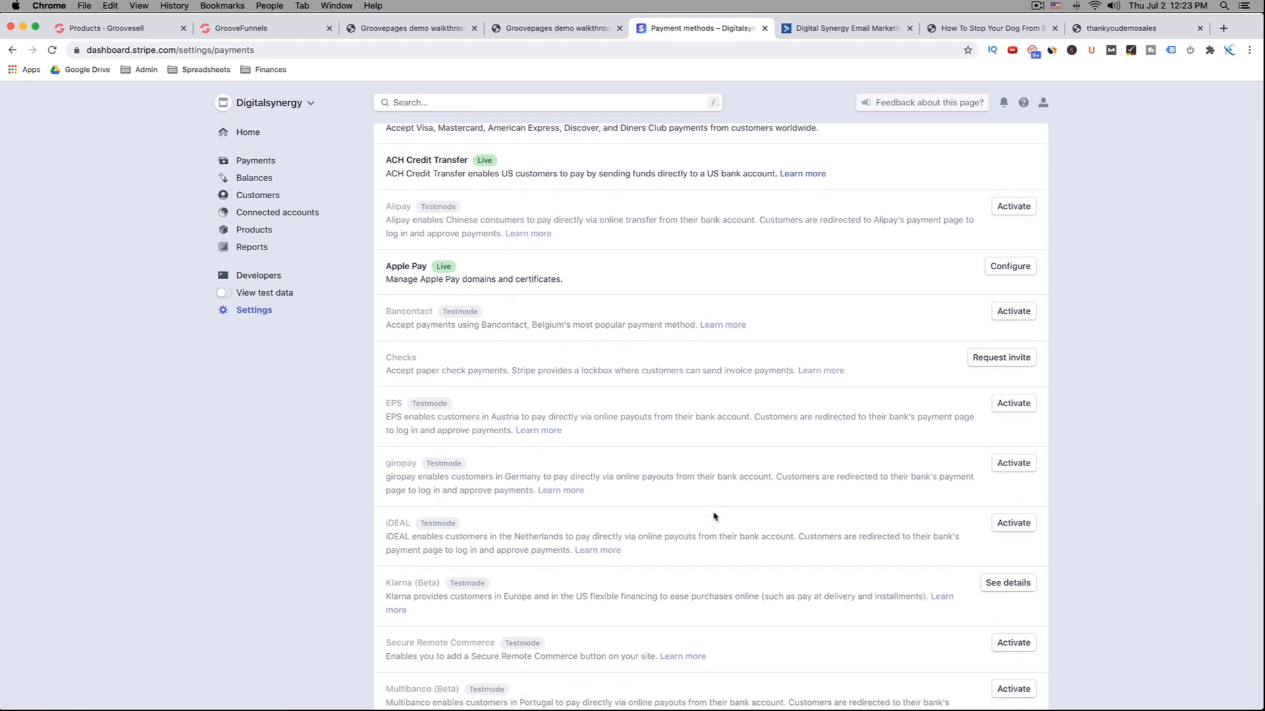
scroll(714, 516, down, 2)
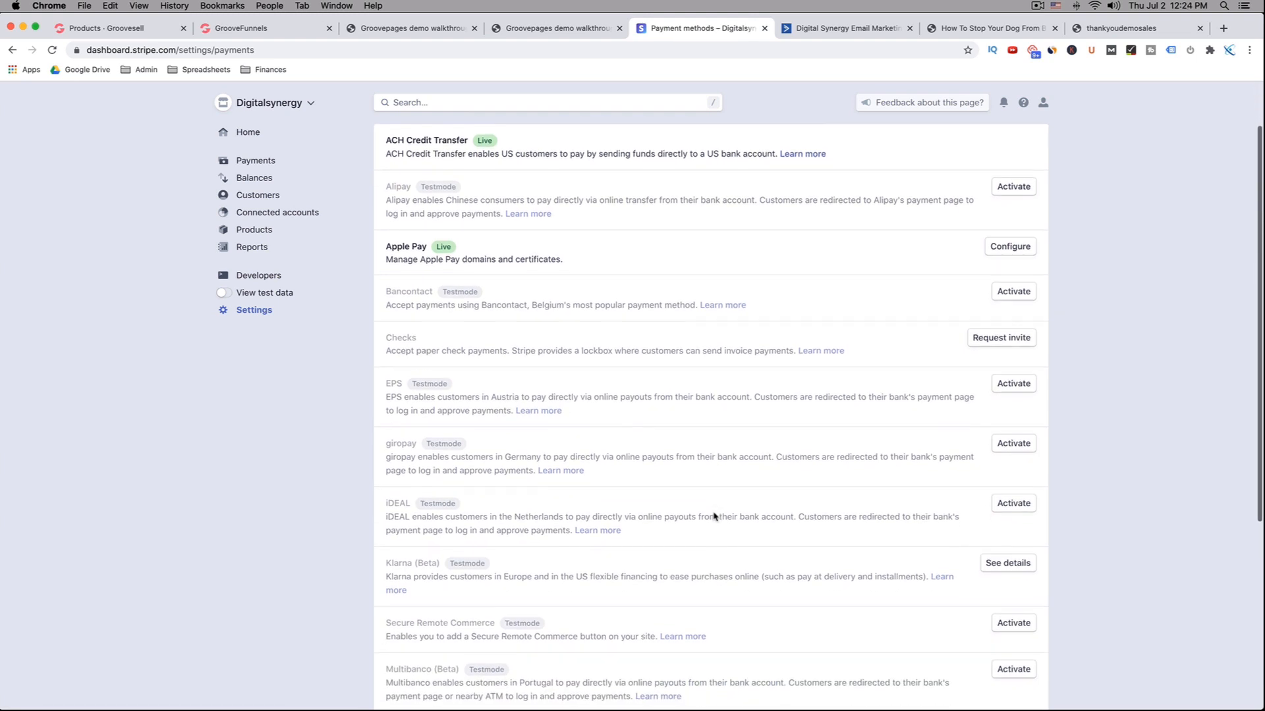
scroll(714, 517, down, 2)
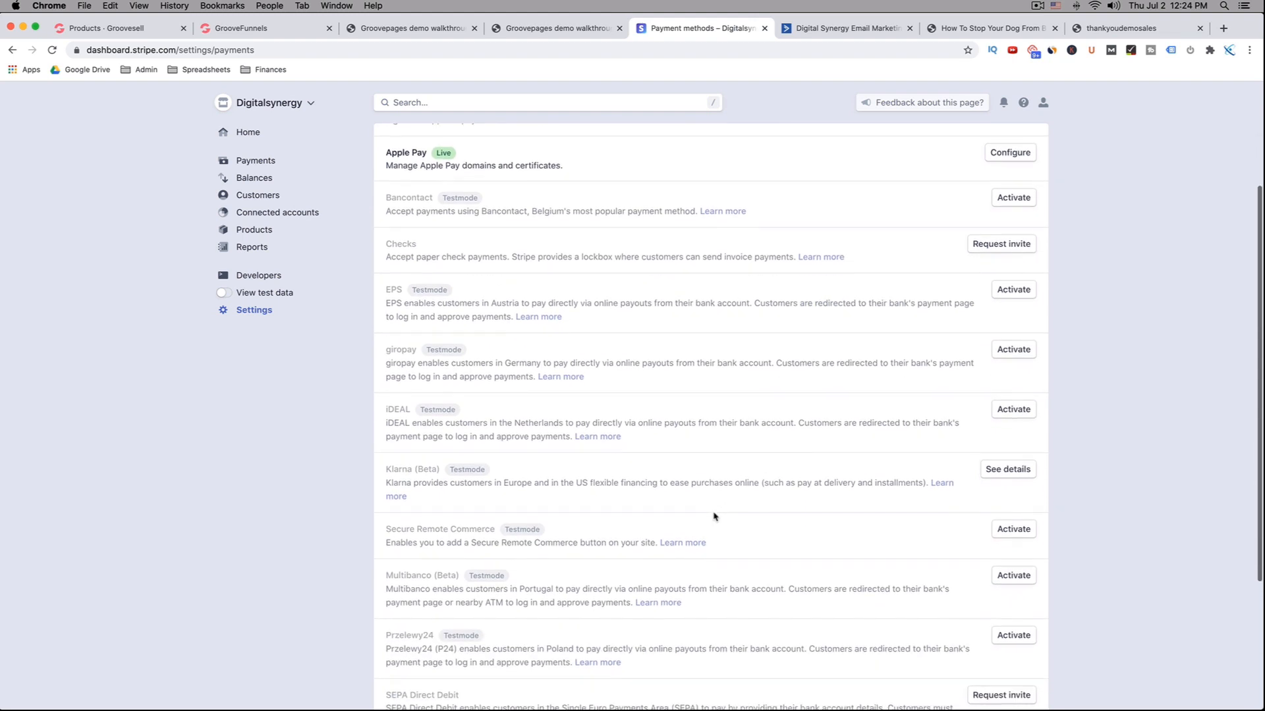
scroll(718, 508, up, 1)
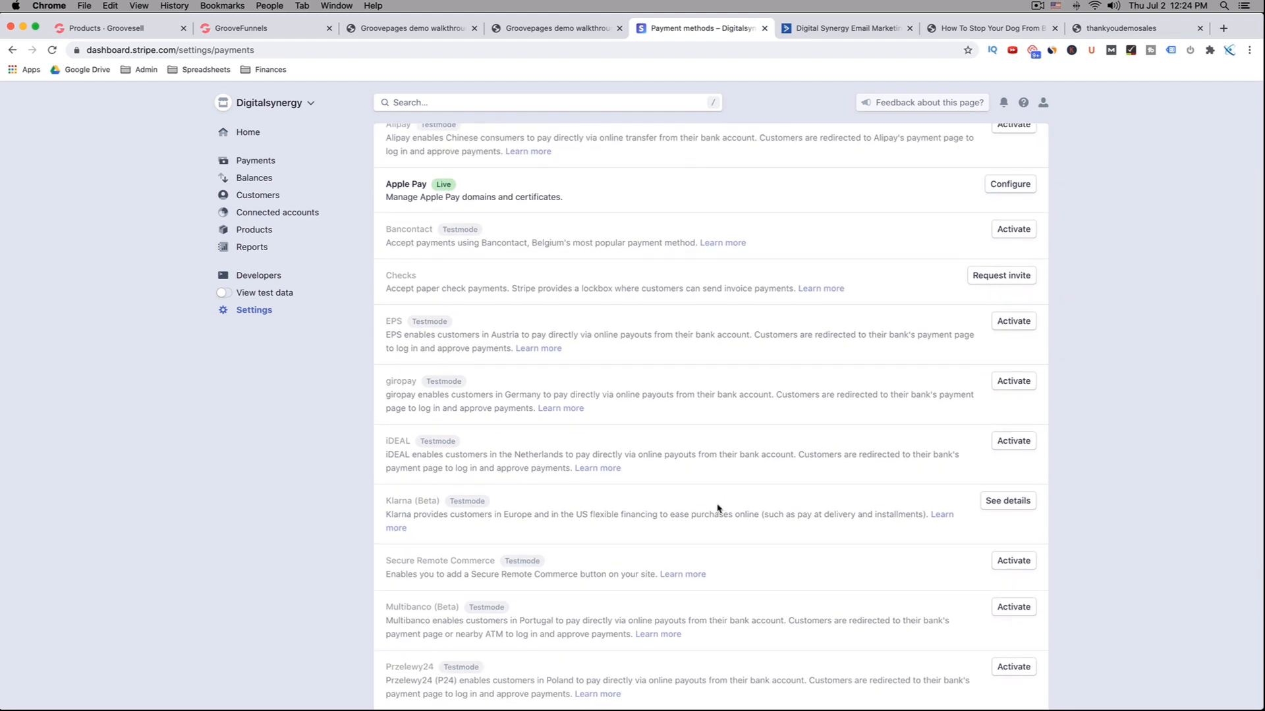
scroll(717, 508, down, 3)
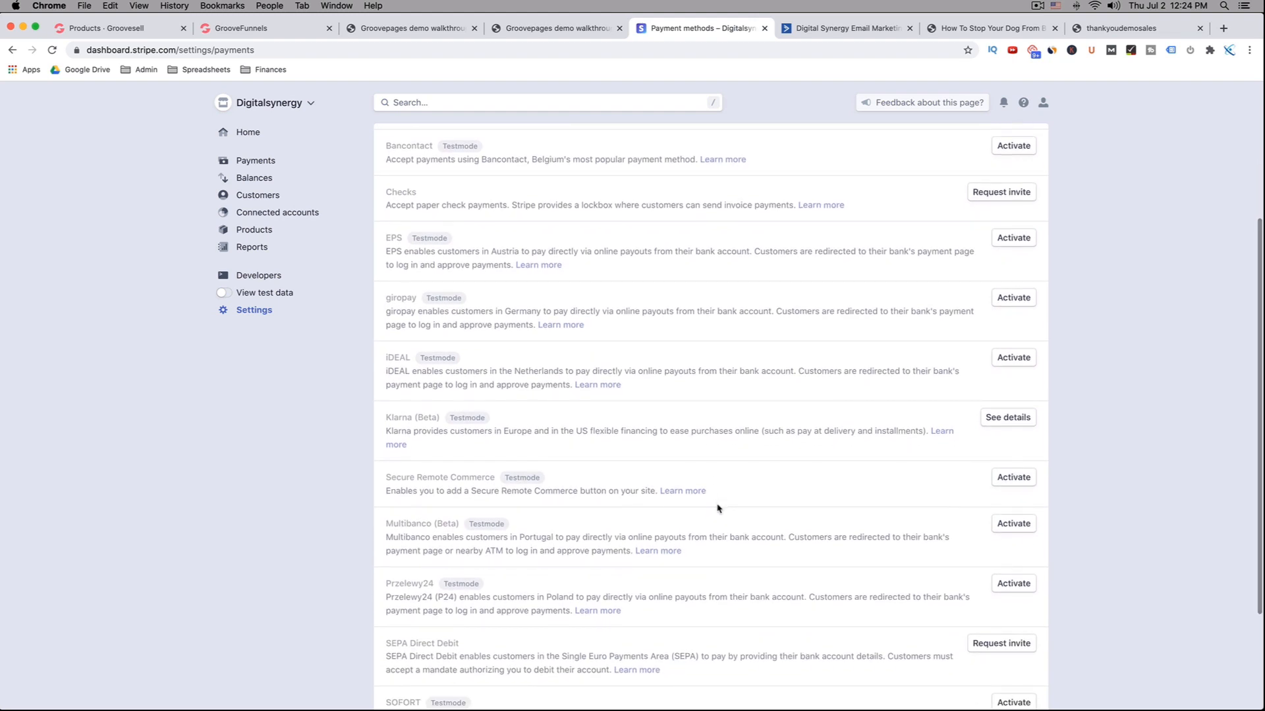
scroll(717, 508, down, 1)
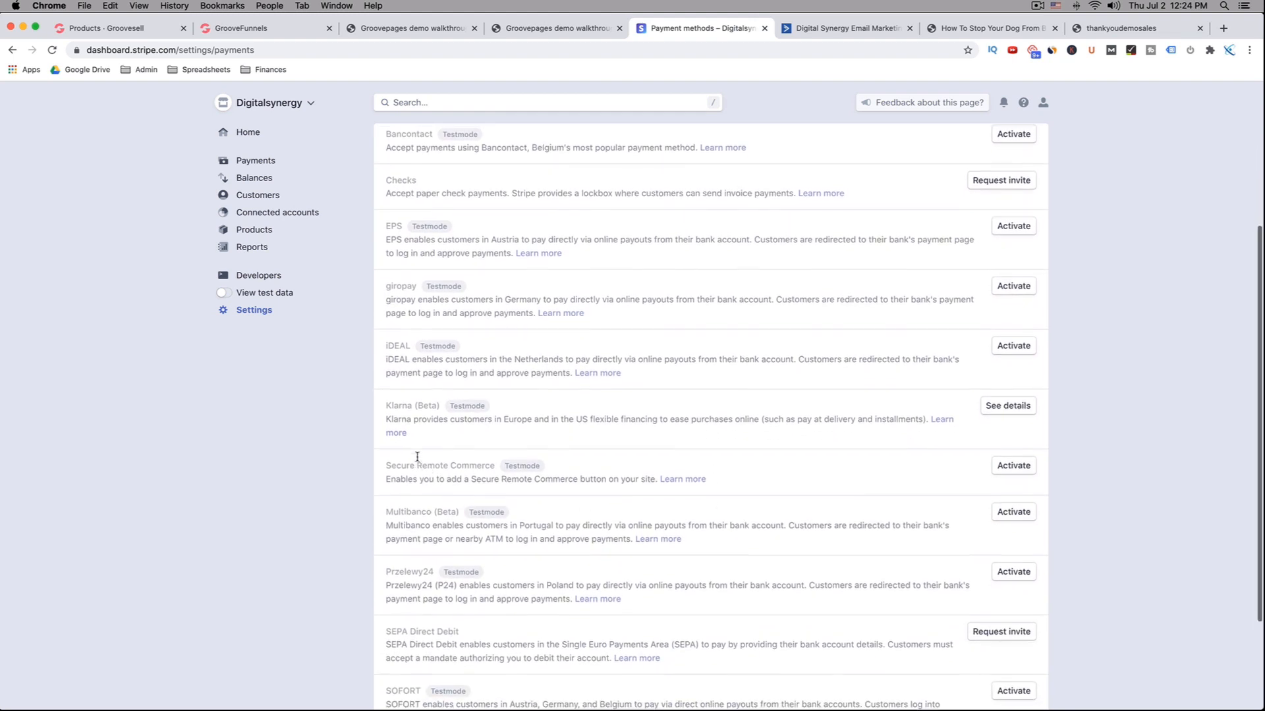
scroll(419, 459, up, 2)
scroll(421, 459, up, 5)
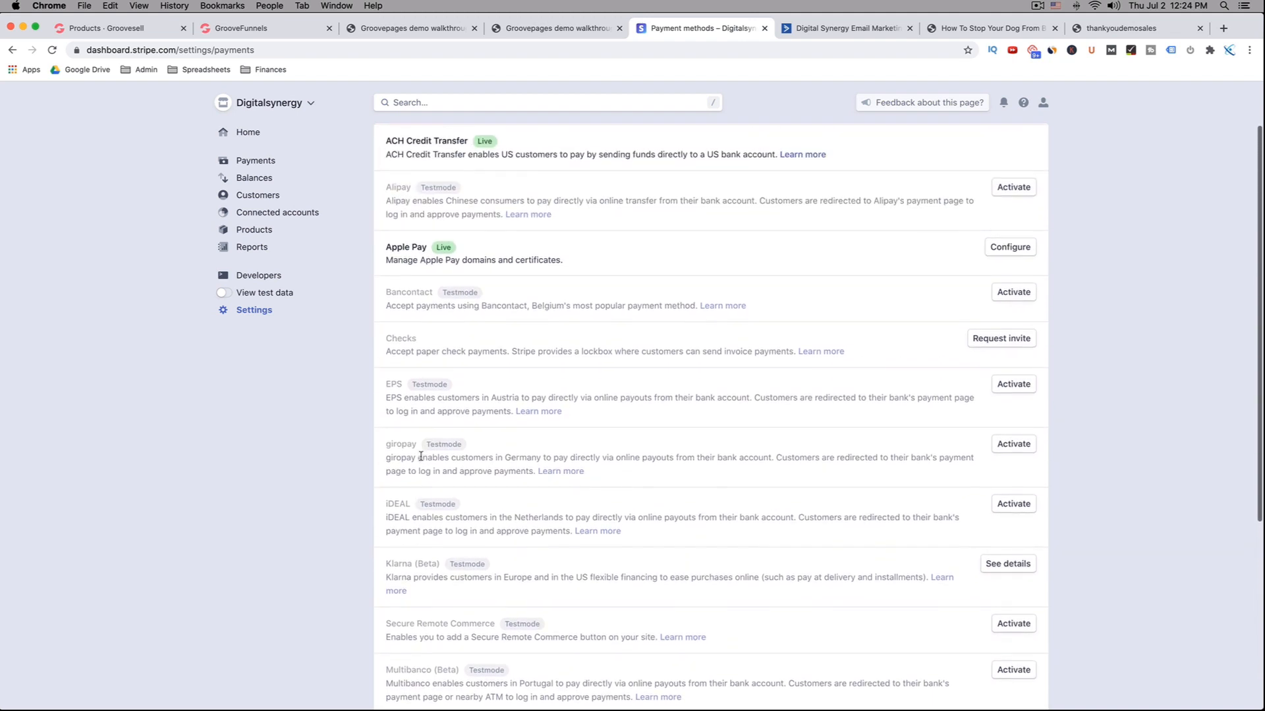
scroll(540, 473, up, 1)
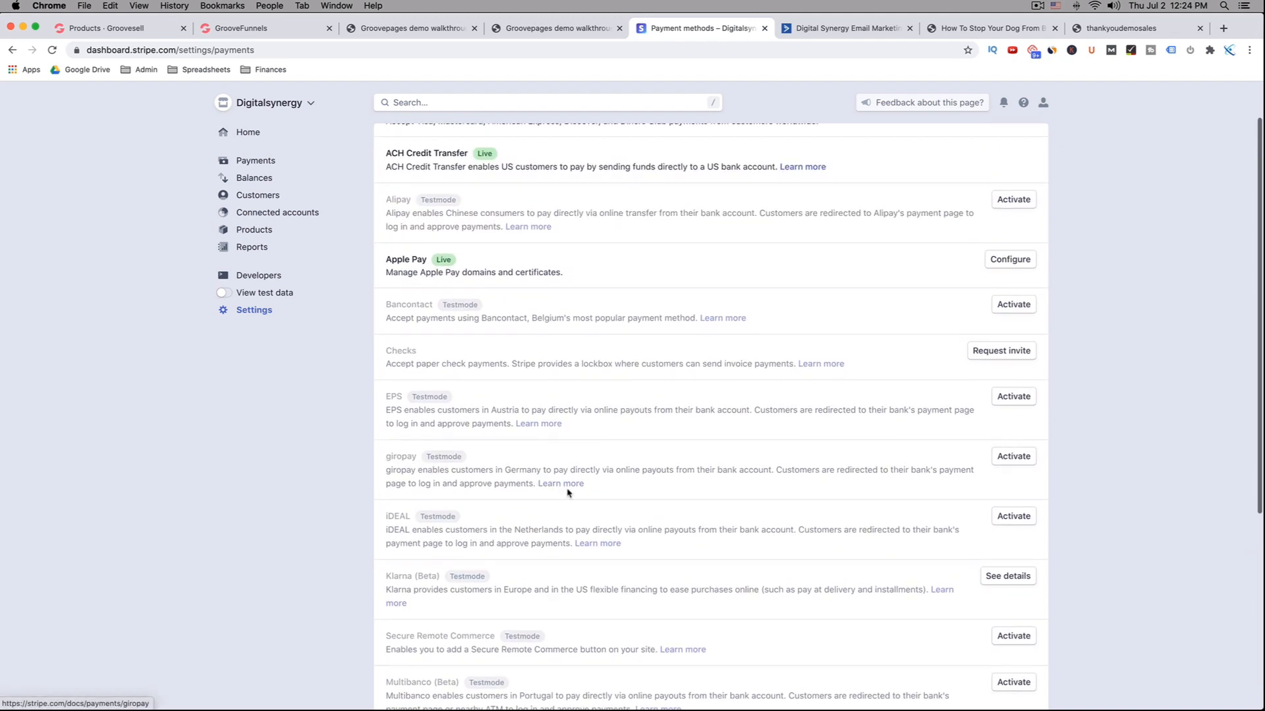
scroll(565, 481, up, 3)
scroll(579, 474, down, 4)
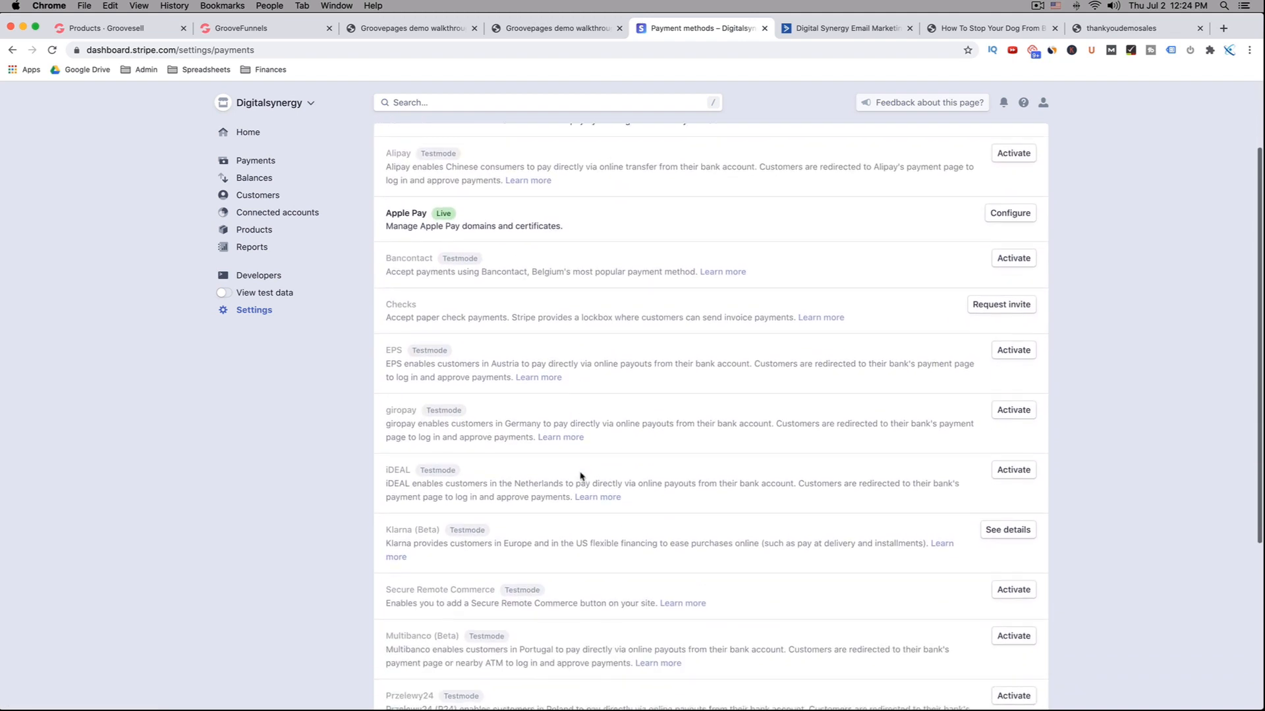
scroll(581, 475, down, 10)
scroll(581, 475, up, 4)
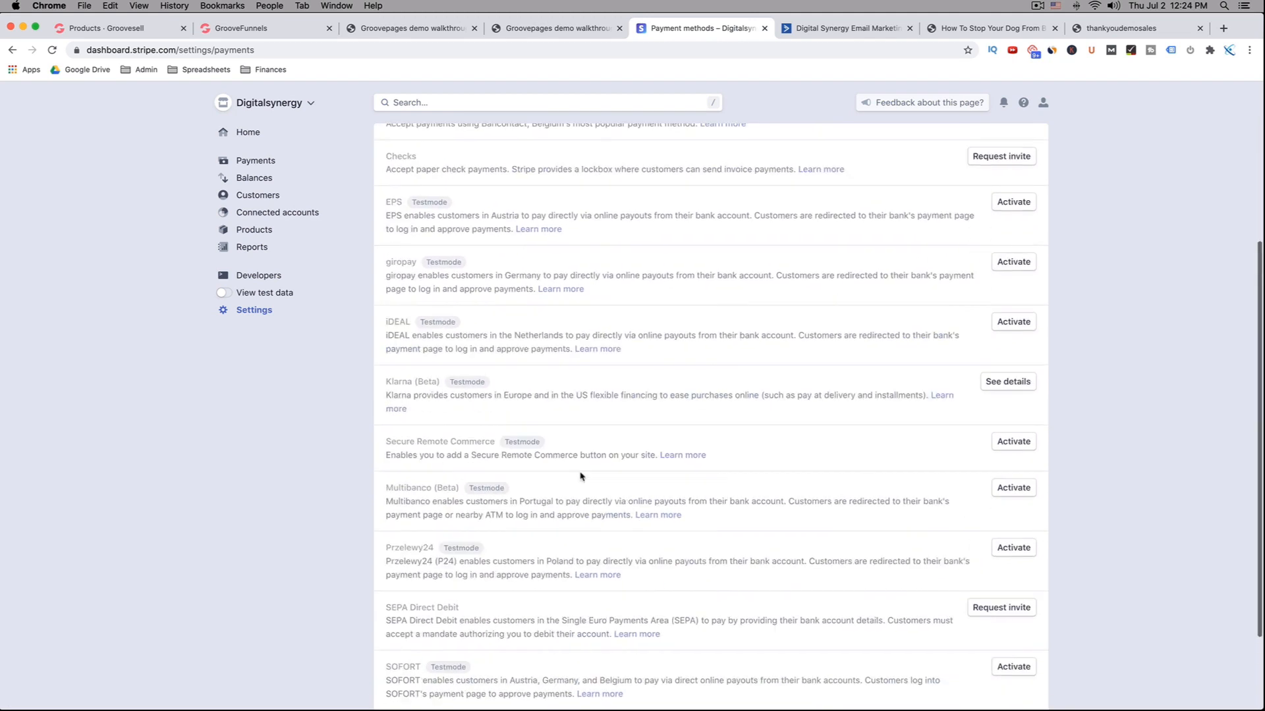
scroll(581, 475, up, 5)
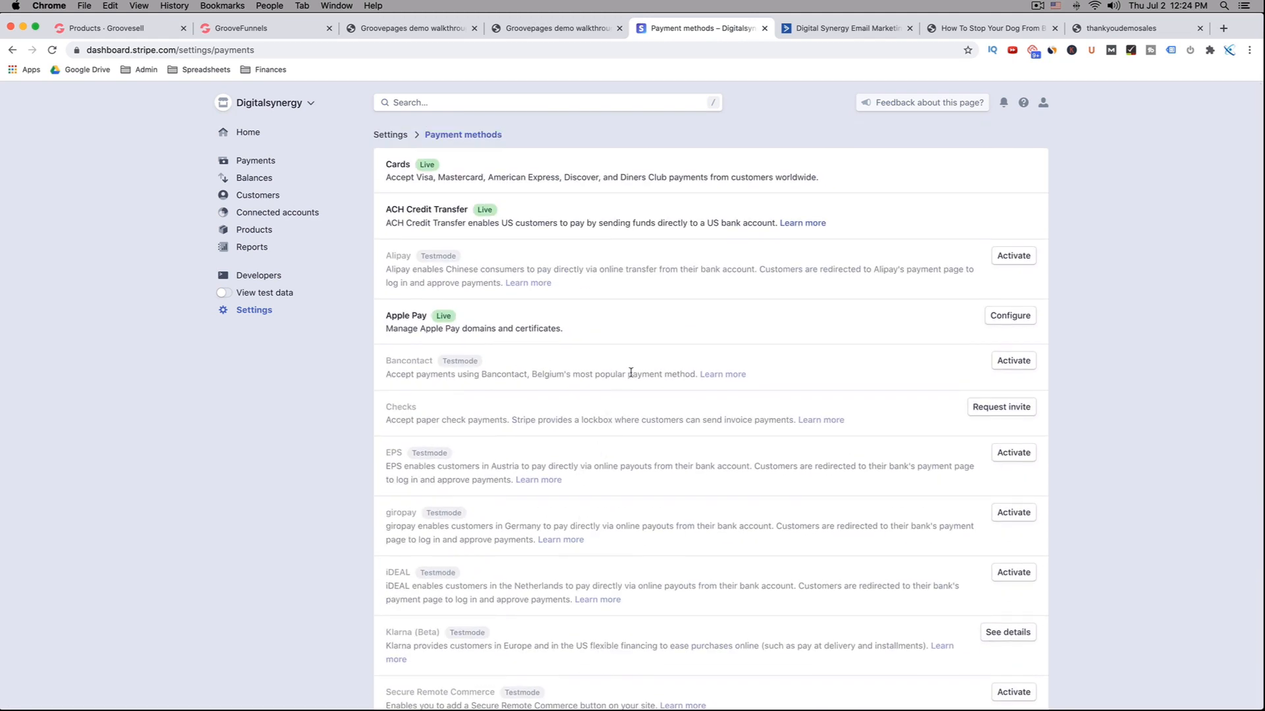
Step: Return to the GrooveSell product list and highlight the thank you page item of the agenda in TextEdit
click(261, 30)
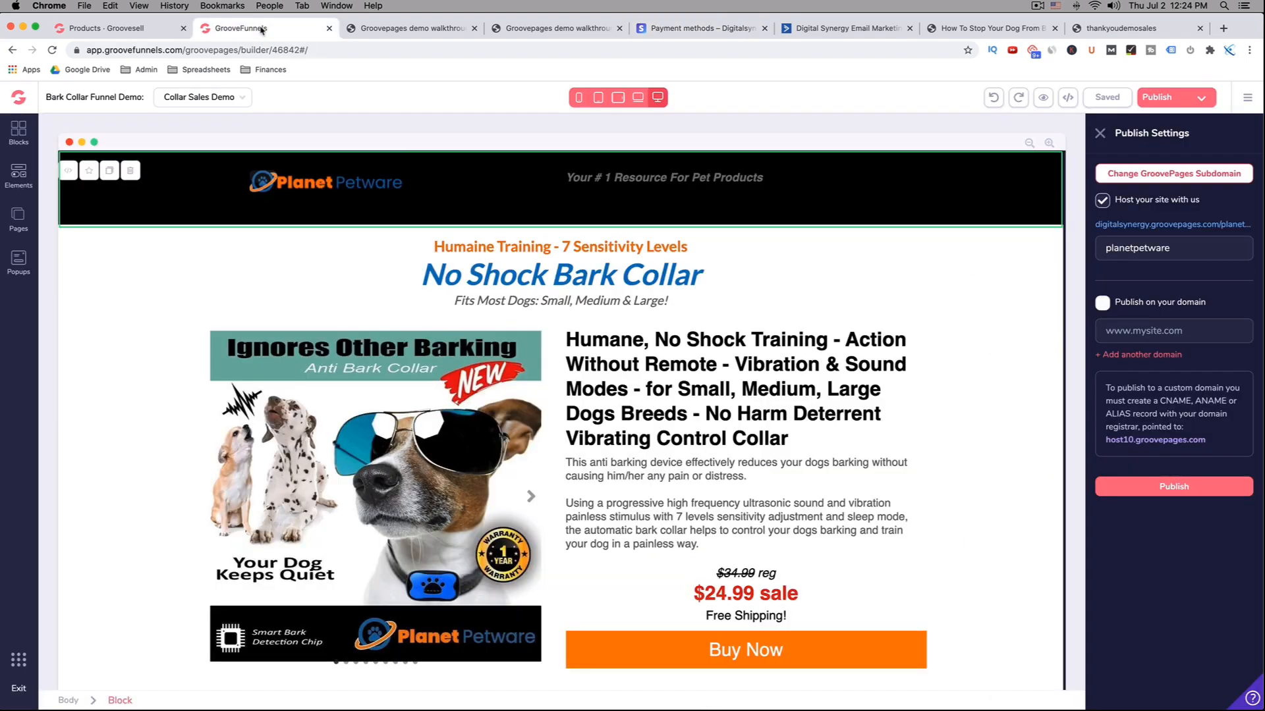
click(132, 29)
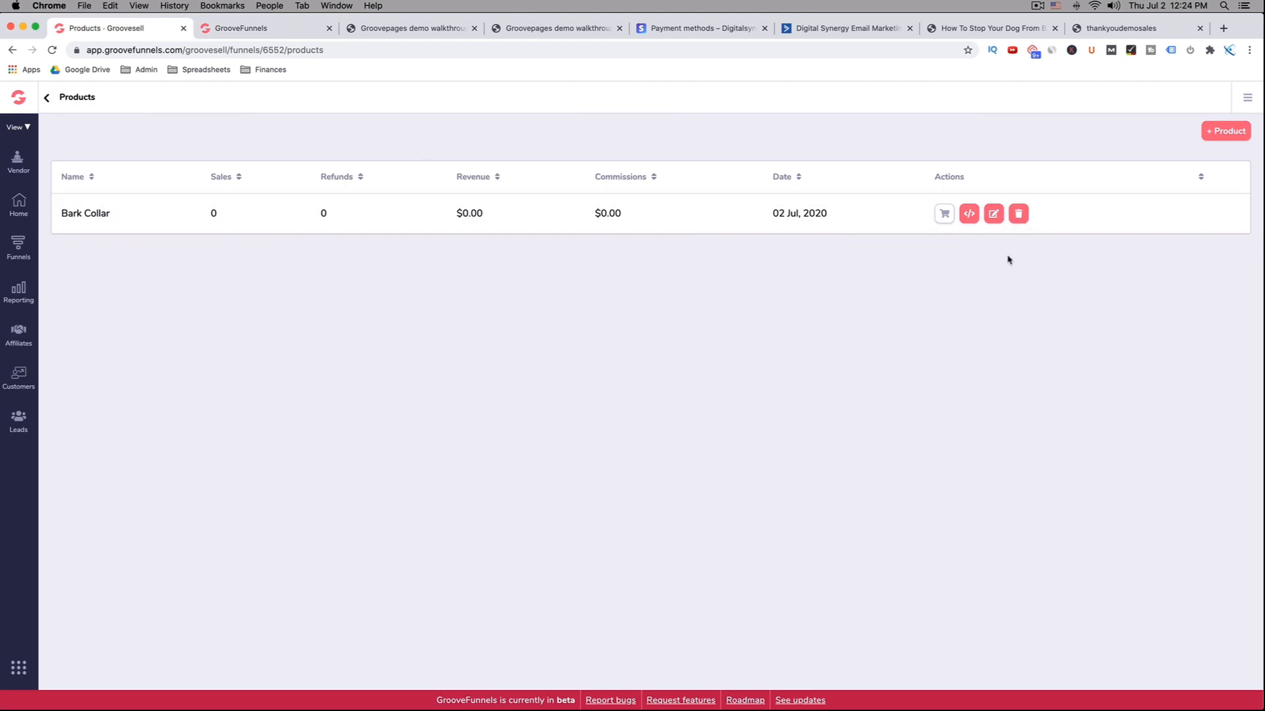
drag(1261, 230, 751, 198)
click(421, 400)
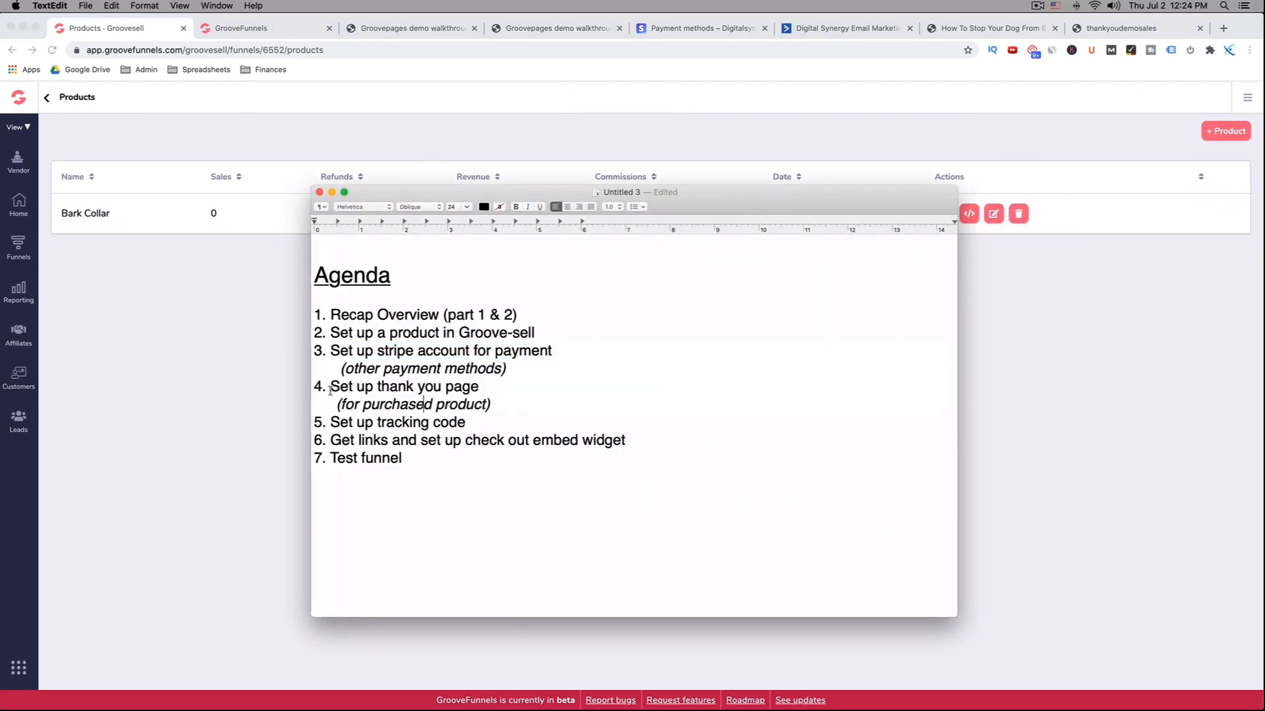
drag(331, 387, 492, 402)
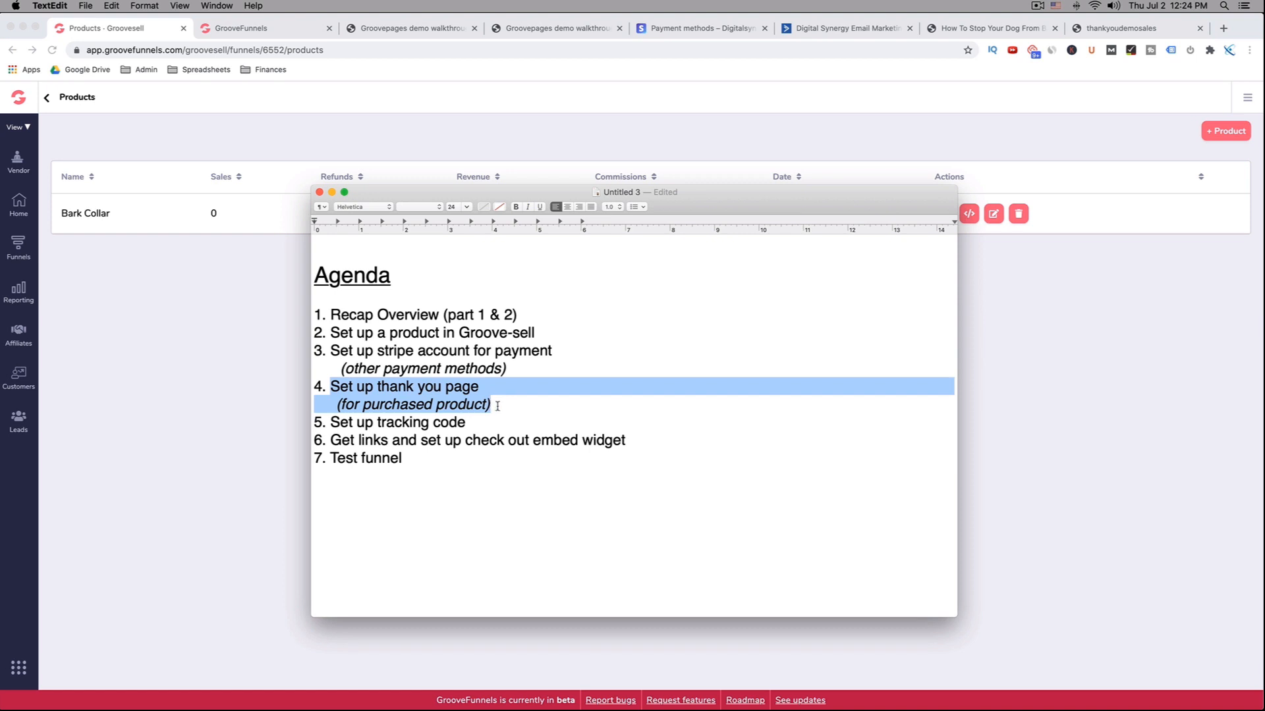
Step: Switch to the GroovePages builder and open the thankyoudemosales page of the Bark Collar Funnel Demo site
click(267, 31)
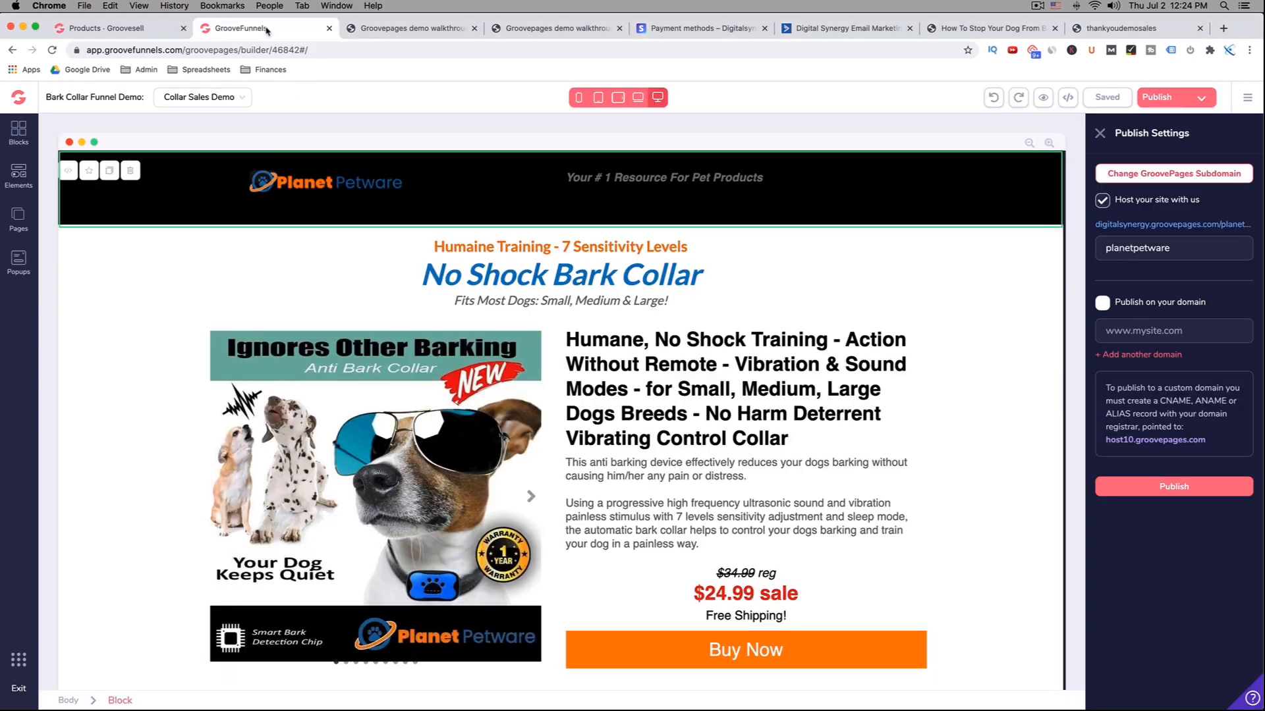
click(208, 103)
click(201, 188)
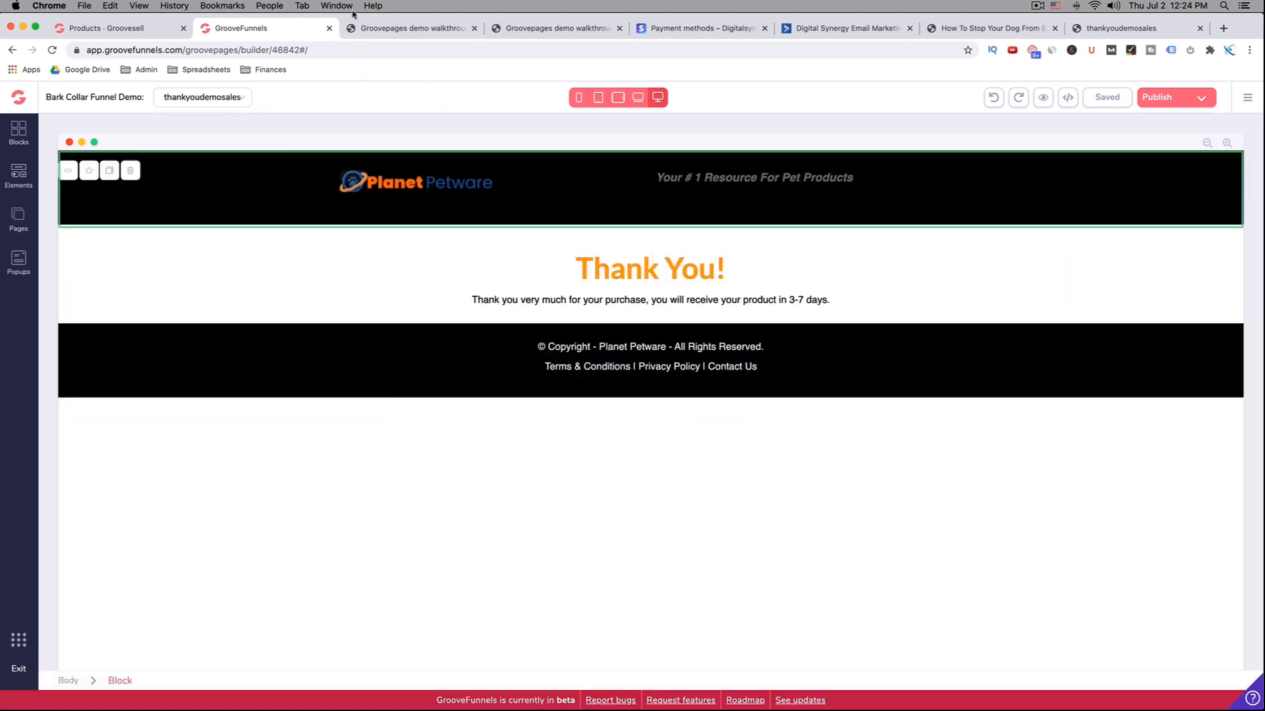
Step: Review the tracking code and checkout embed widget items of the agenda in TextEdit, and hide the agenda
click(973, 687)
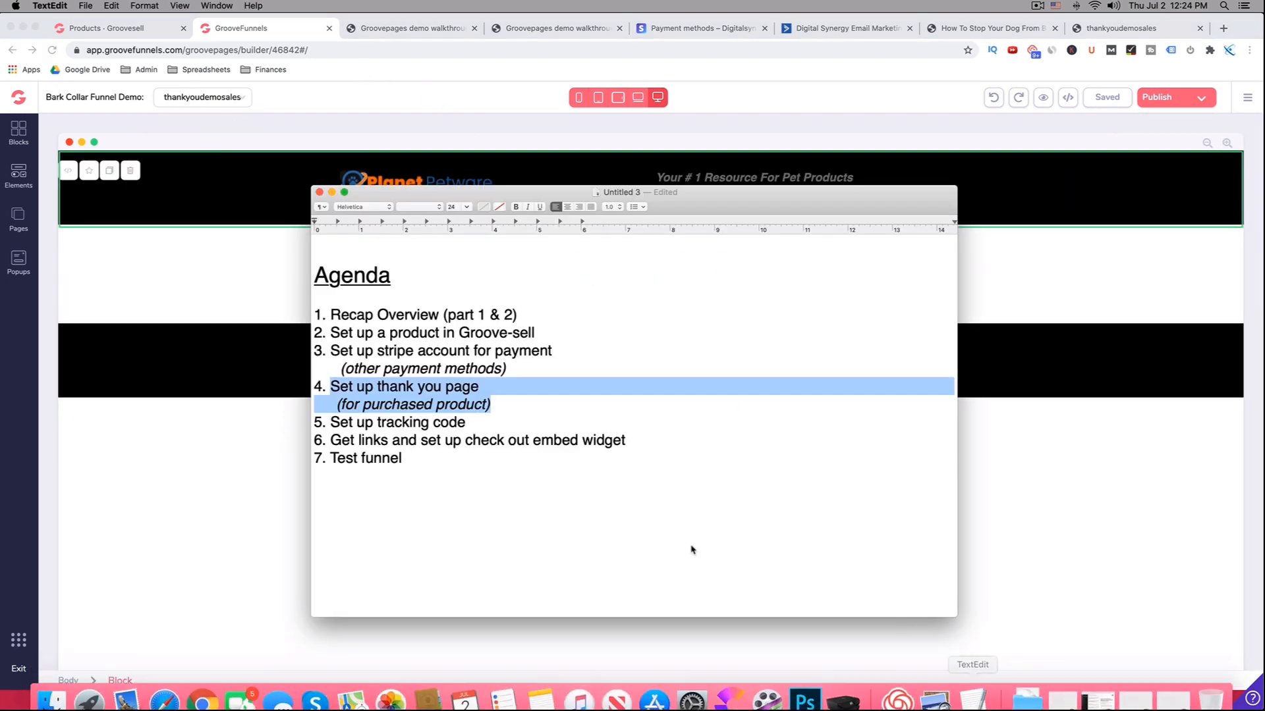
click(428, 425)
drag(468, 424, 527, 447)
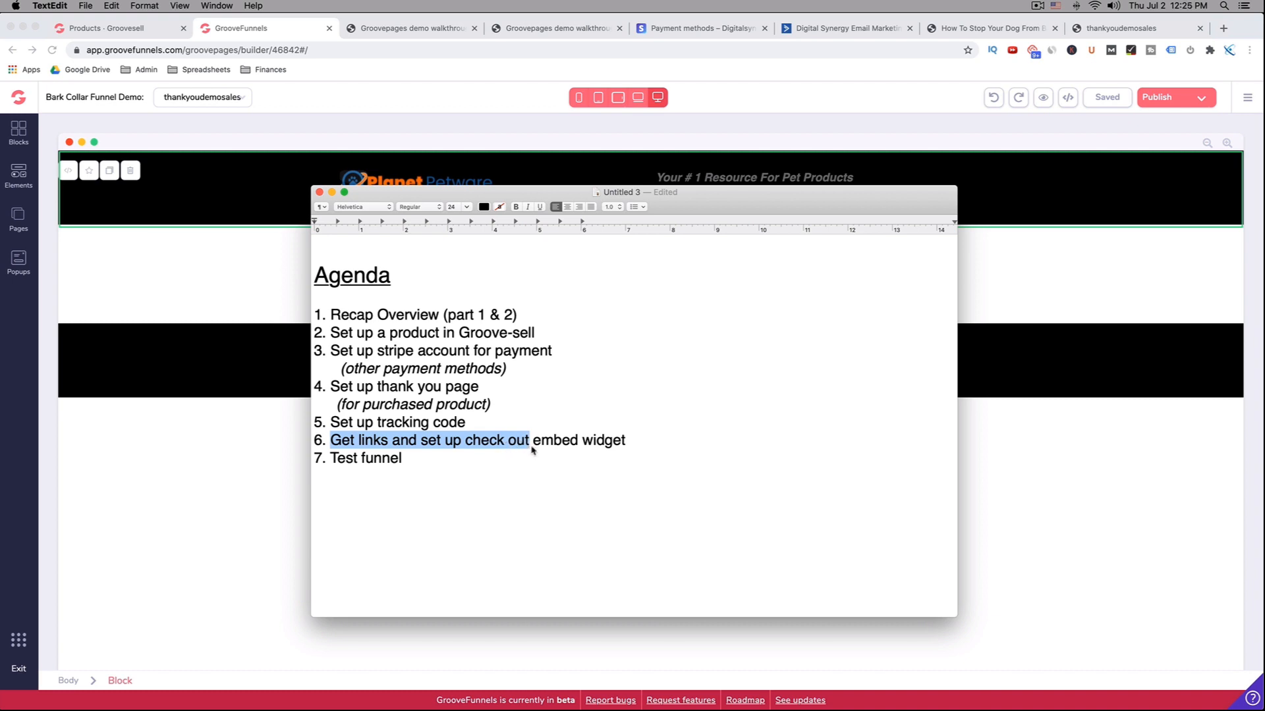
click(530, 446)
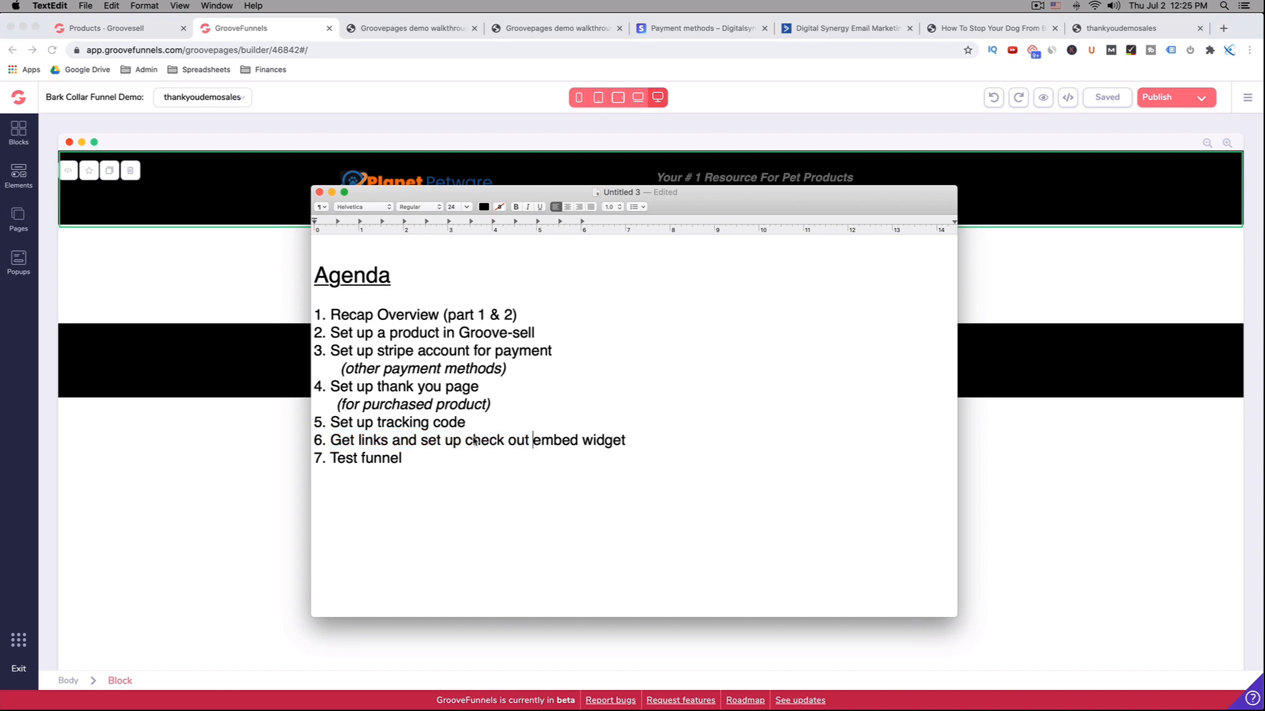
drag(473, 444, 631, 441)
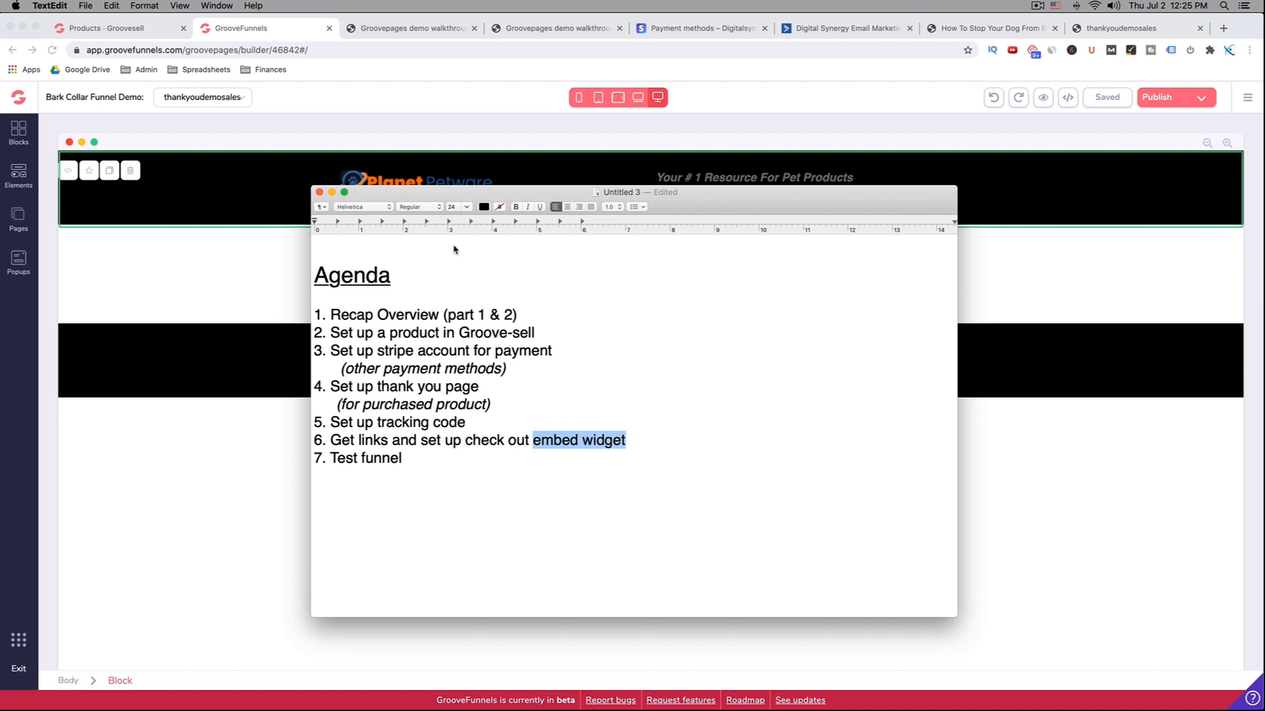
drag(415, 195, 1223, 208)
click(717, 163)
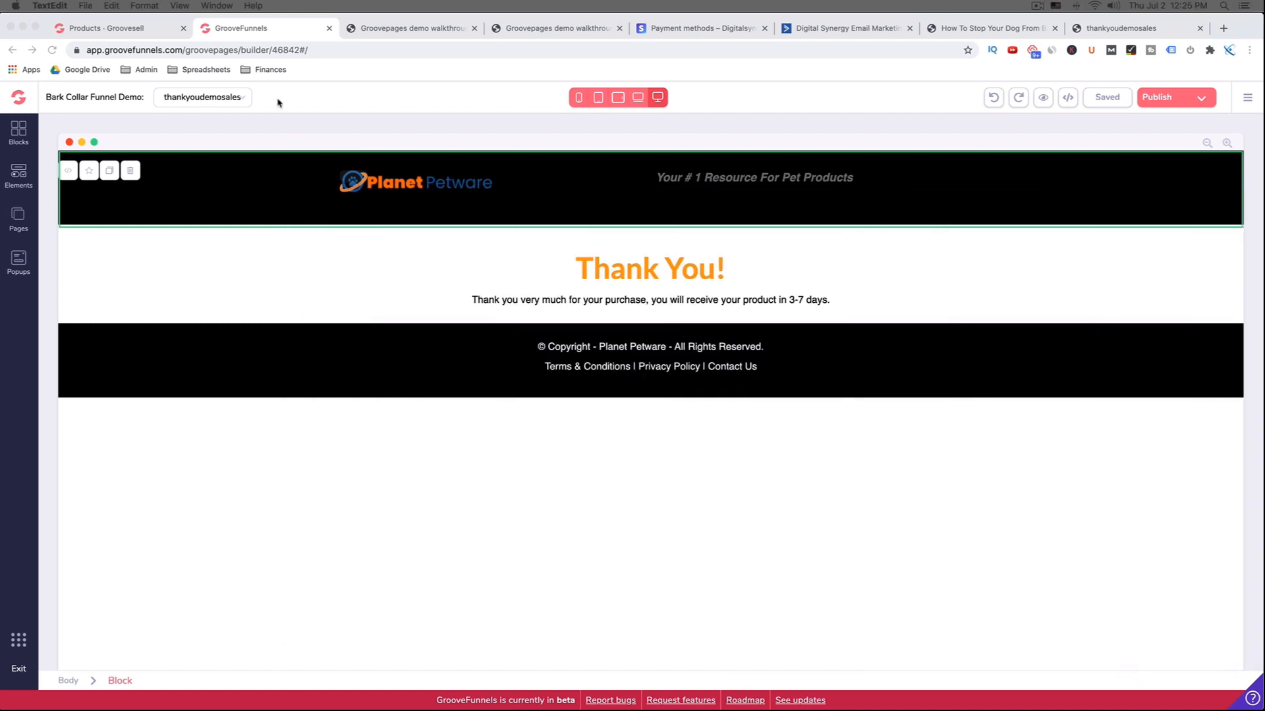
Step: Open the Collar Sales Demo page in the GroovePages builder and show the Buy Now button's text and link configuration
click(204, 97)
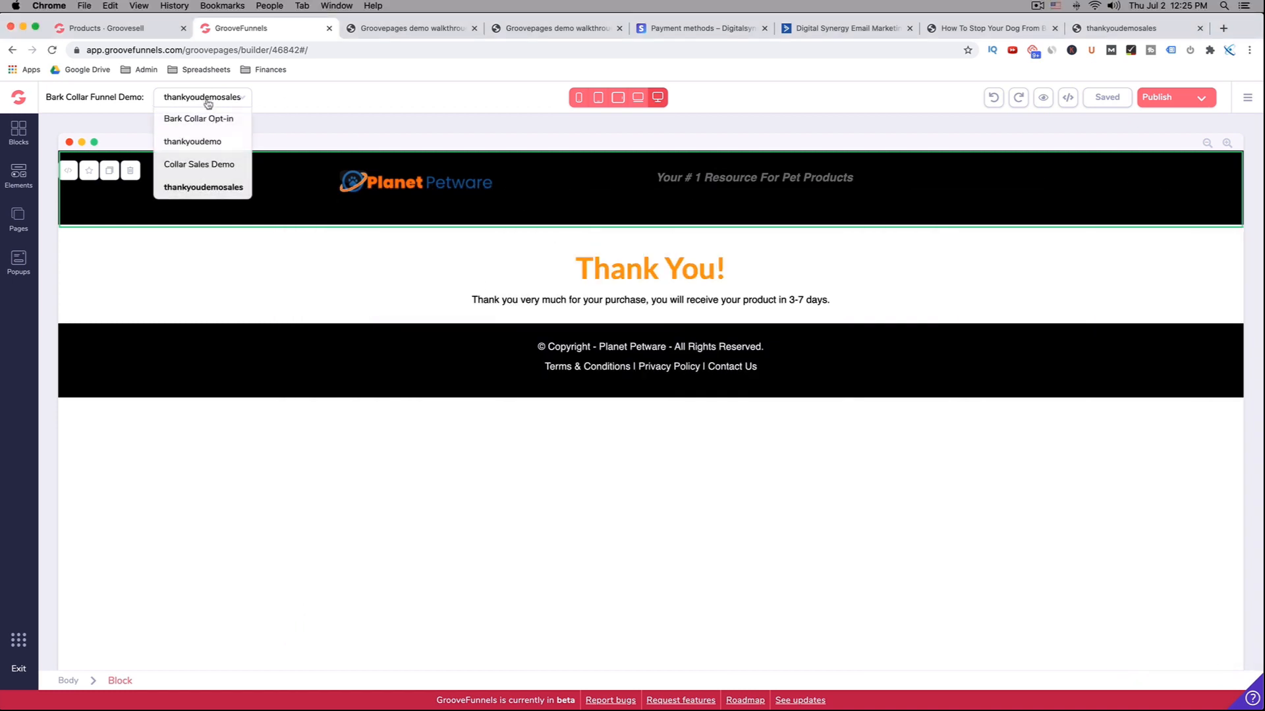
click(204, 165)
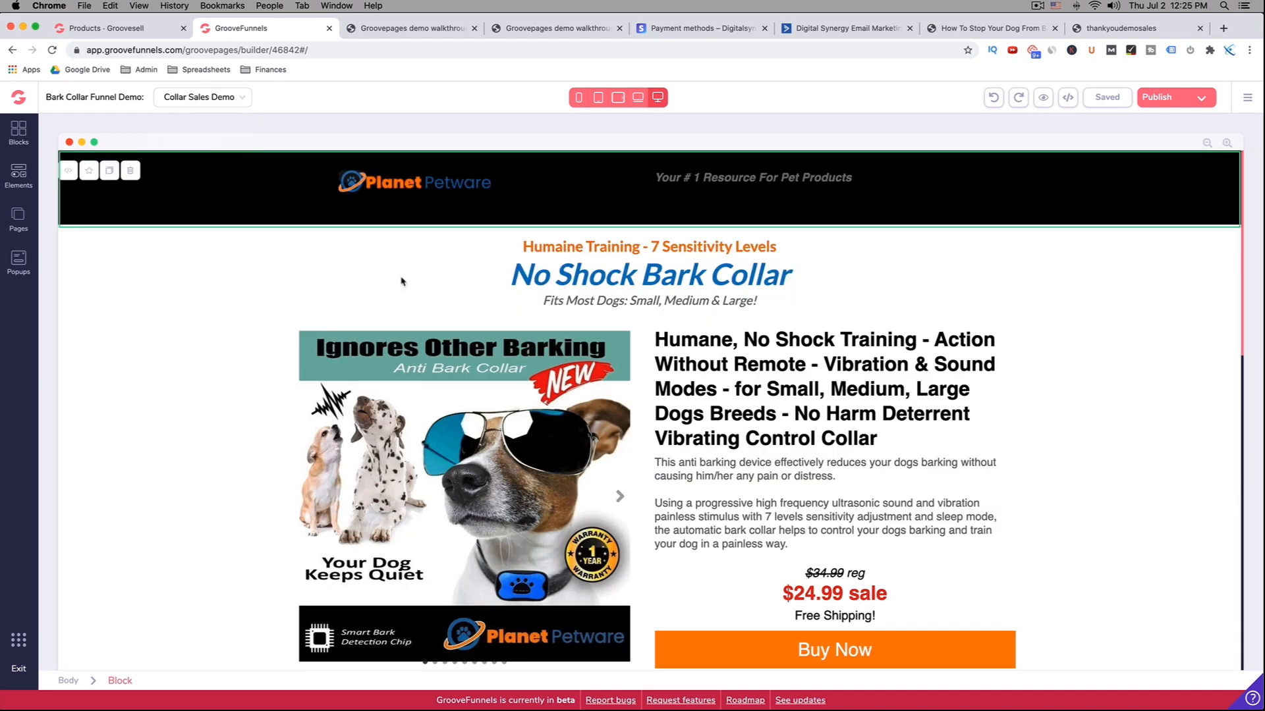
scroll(400, 277, down, 3)
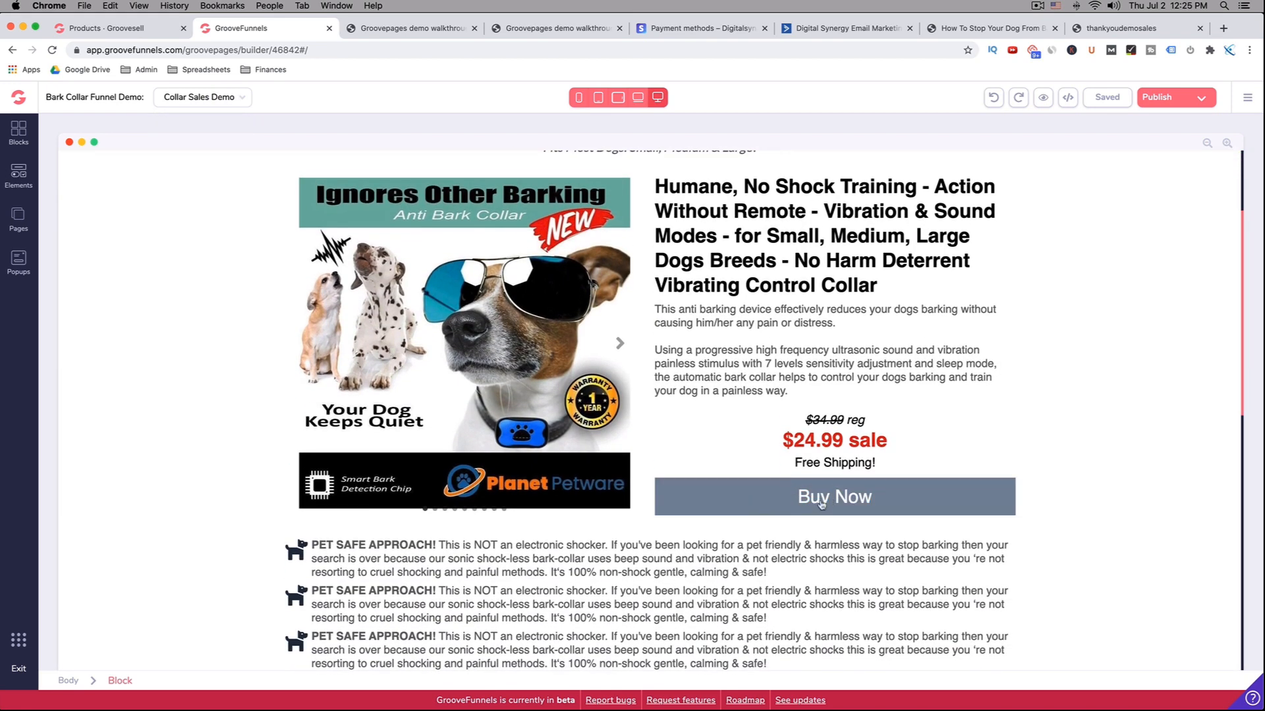
click(894, 502)
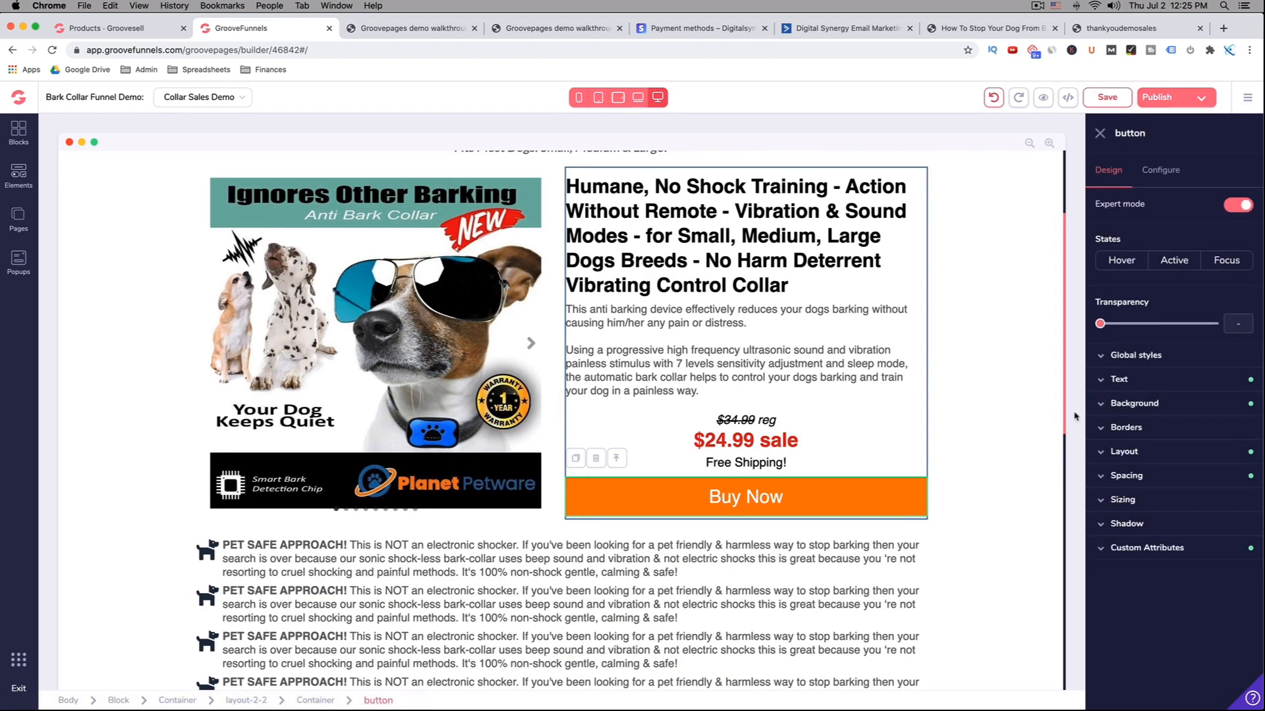
click(1177, 178)
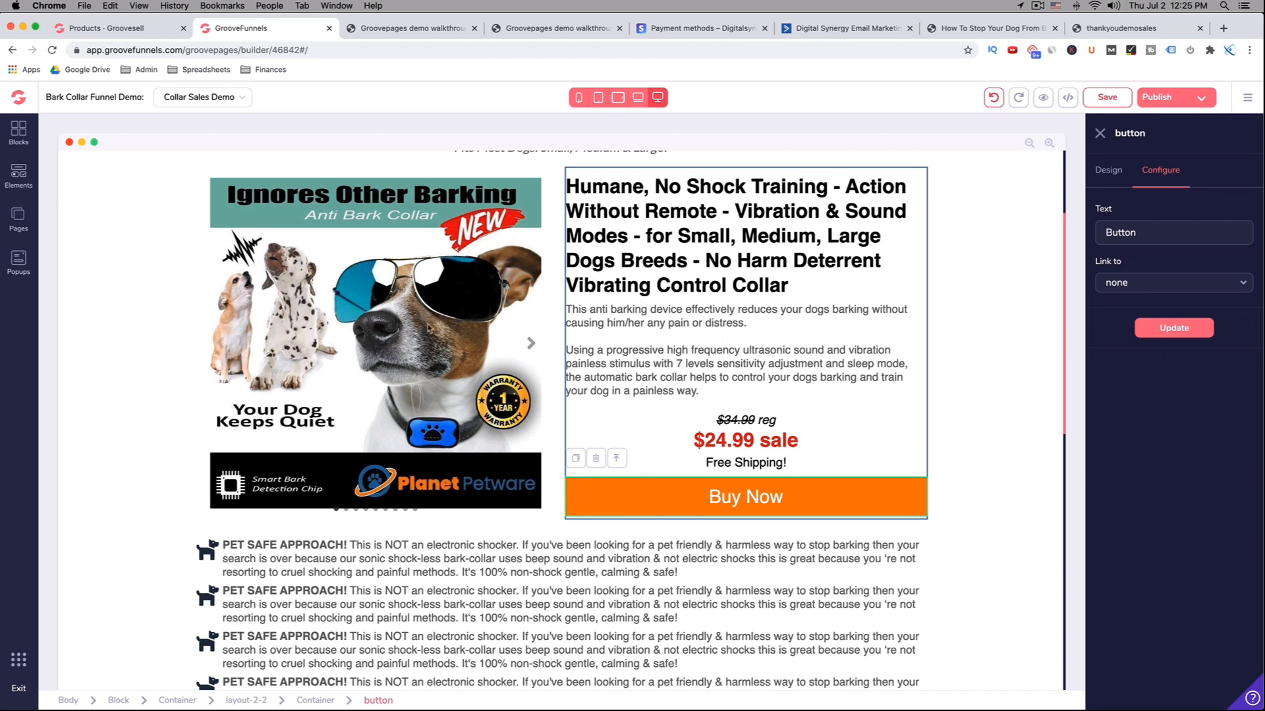
Step: Examine the available page elements down to the integrations, including Groovesell and Checkout-embed
click(18, 175)
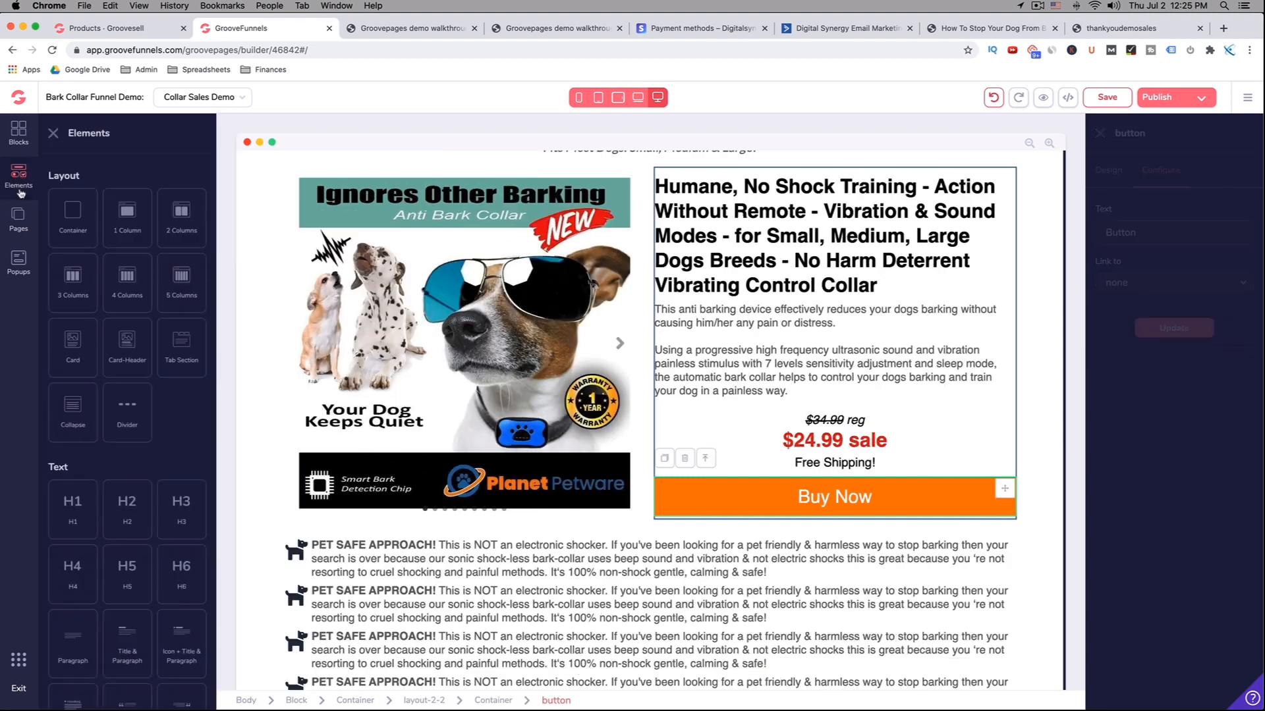
scroll(106, 307, down, 5)
scroll(107, 307, down, 6)
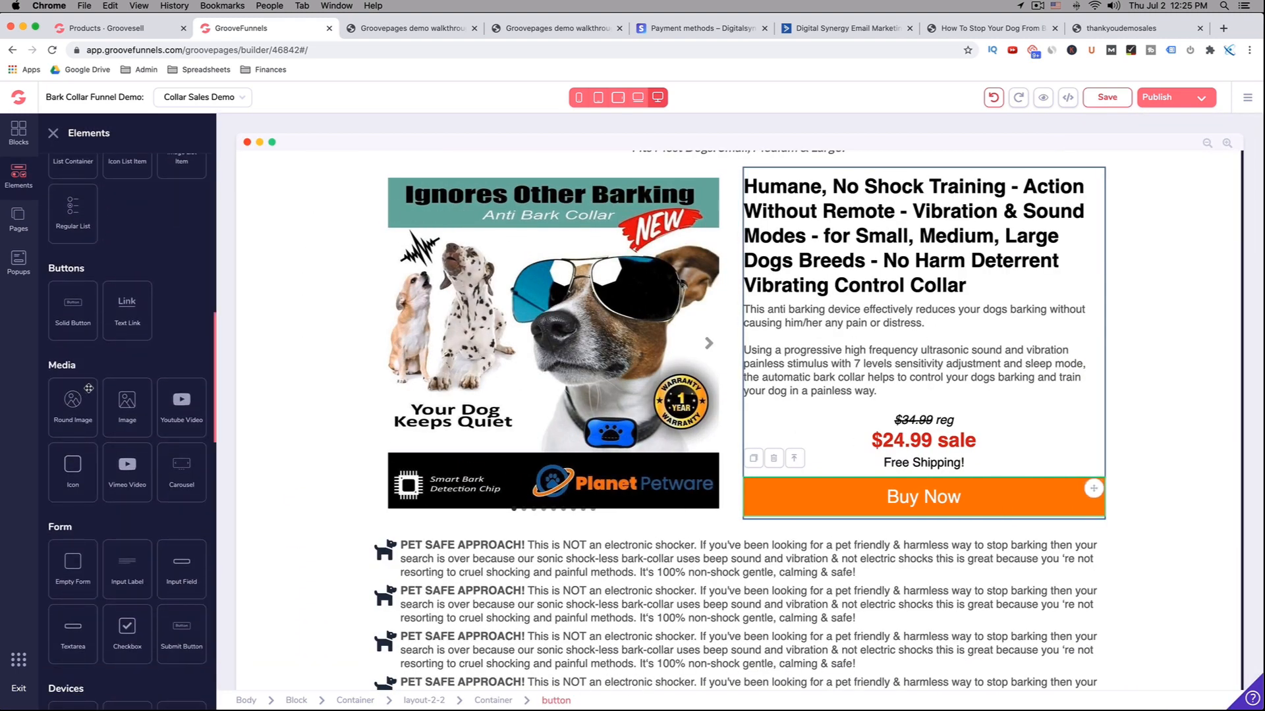
scroll(889, 323, down, 3)
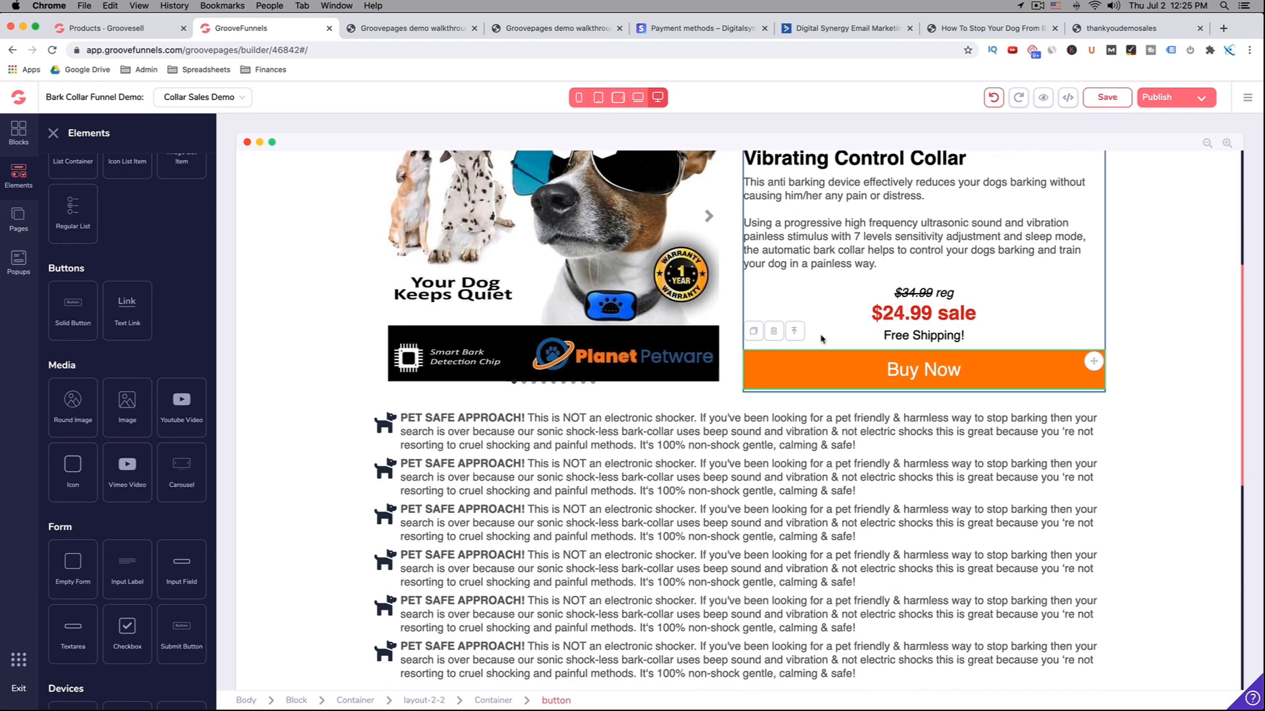
scroll(862, 329, down, 4)
scroll(162, 448, down, 5)
scroll(162, 447, down, 5)
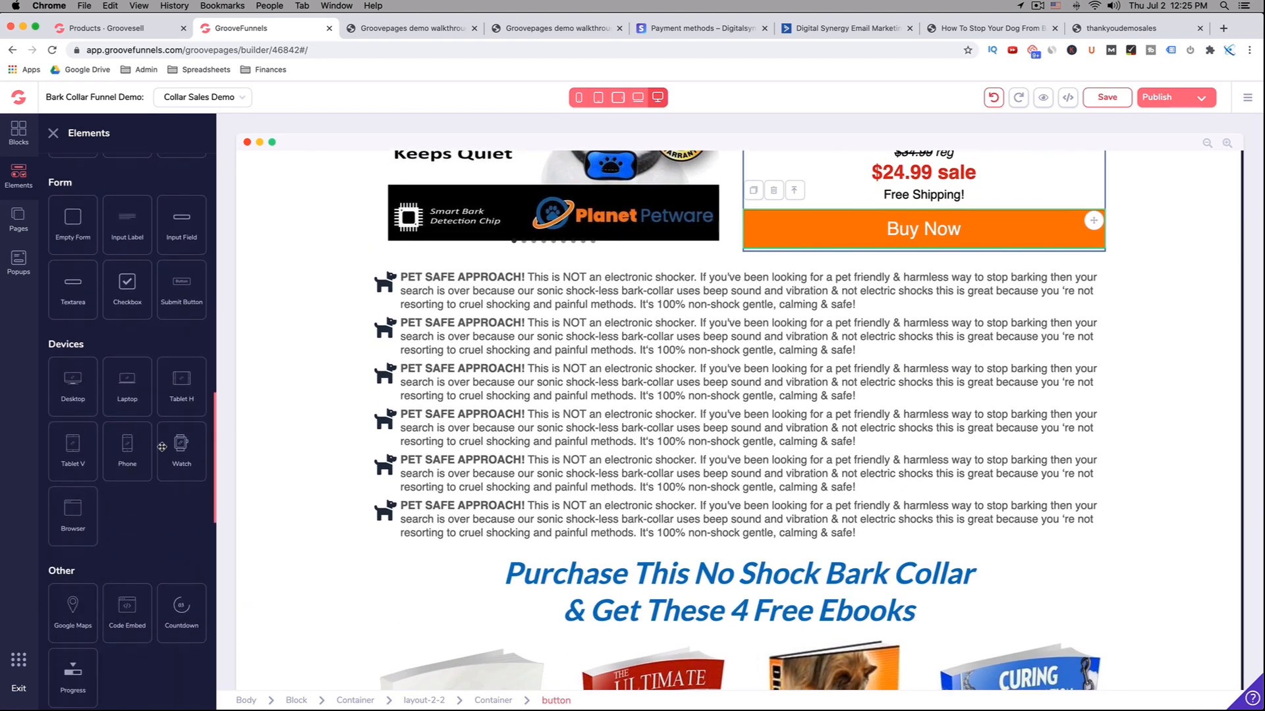
scroll(163, 447, up, 5)
scroll(162, 447, up, 5)
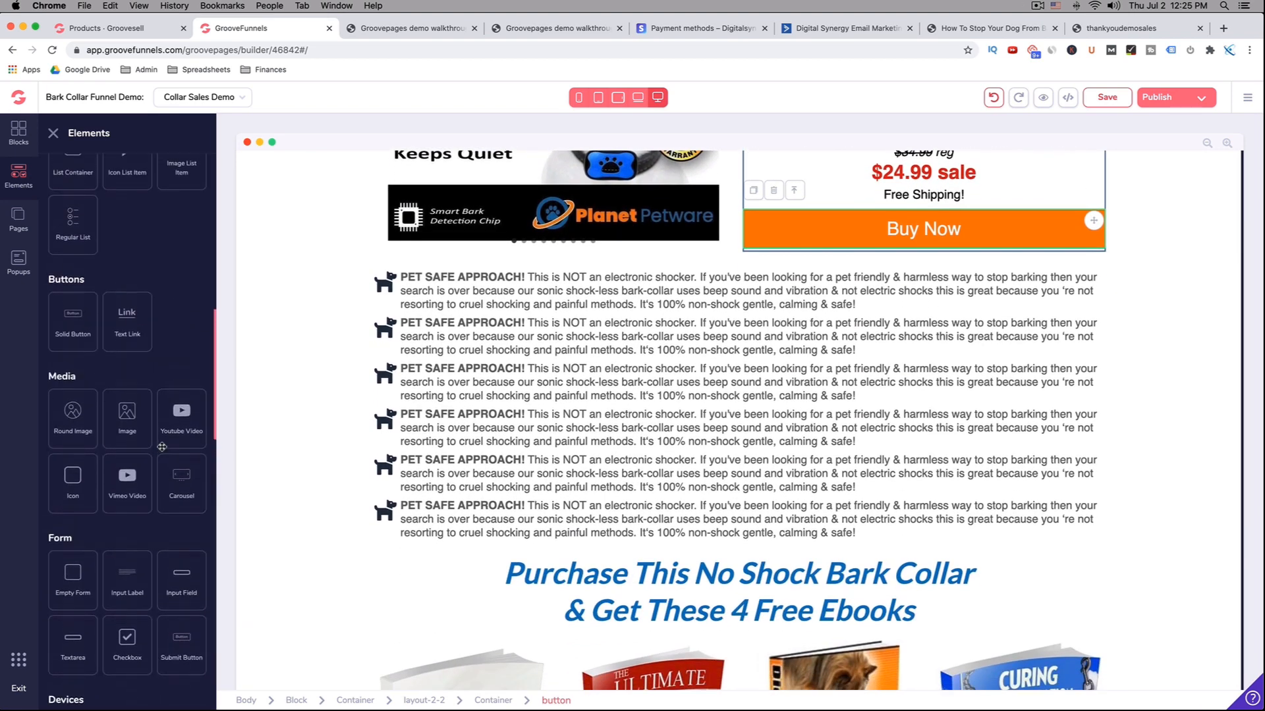
scroll(162, 447, down, 6)
scroll(162, 447, down, 10)
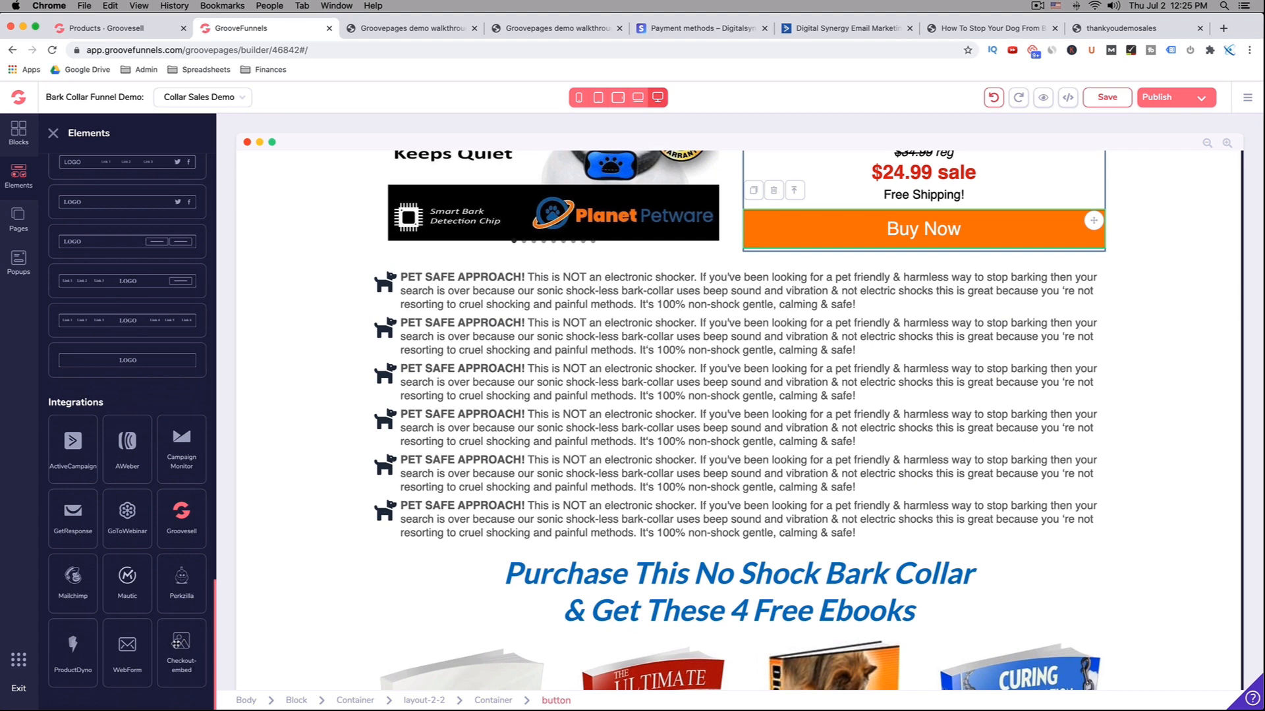
scroll(865, 303, up, 1)
scroll(865, 303, up, 10)
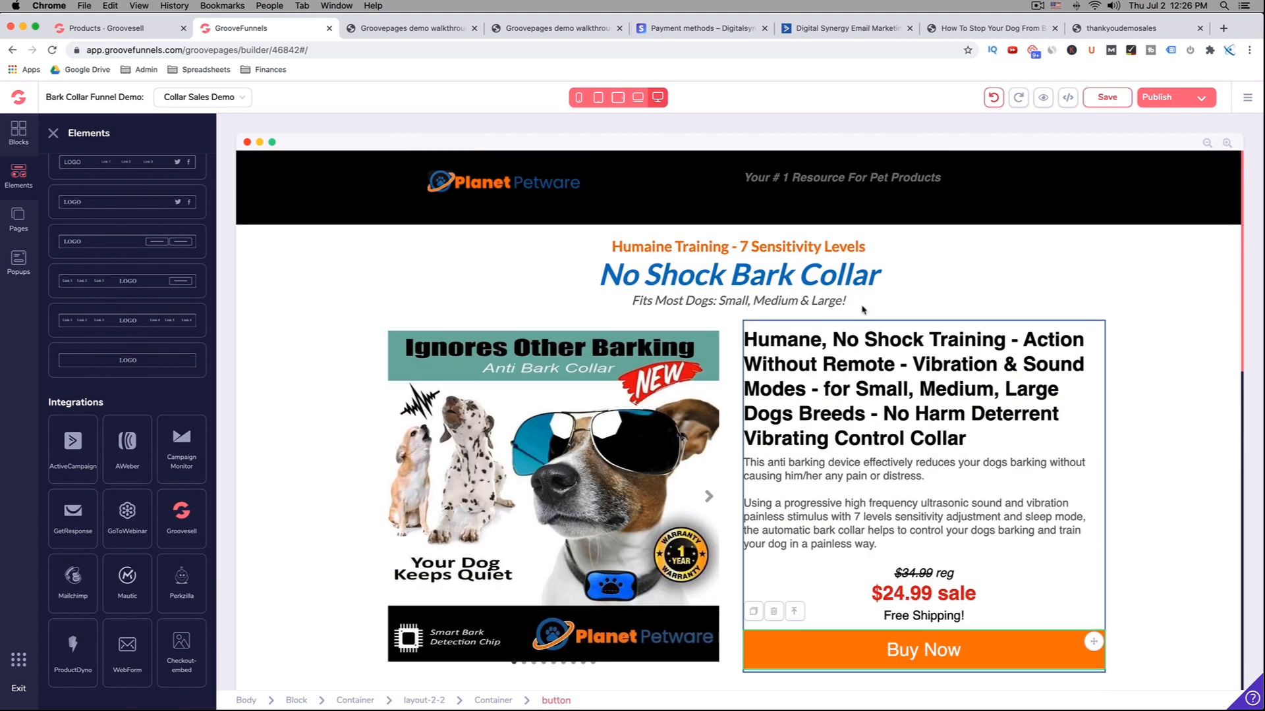
Step: Reopen the Buy Now button's configuration and show its available link target types
click(981, 650)
click(1168, 173)
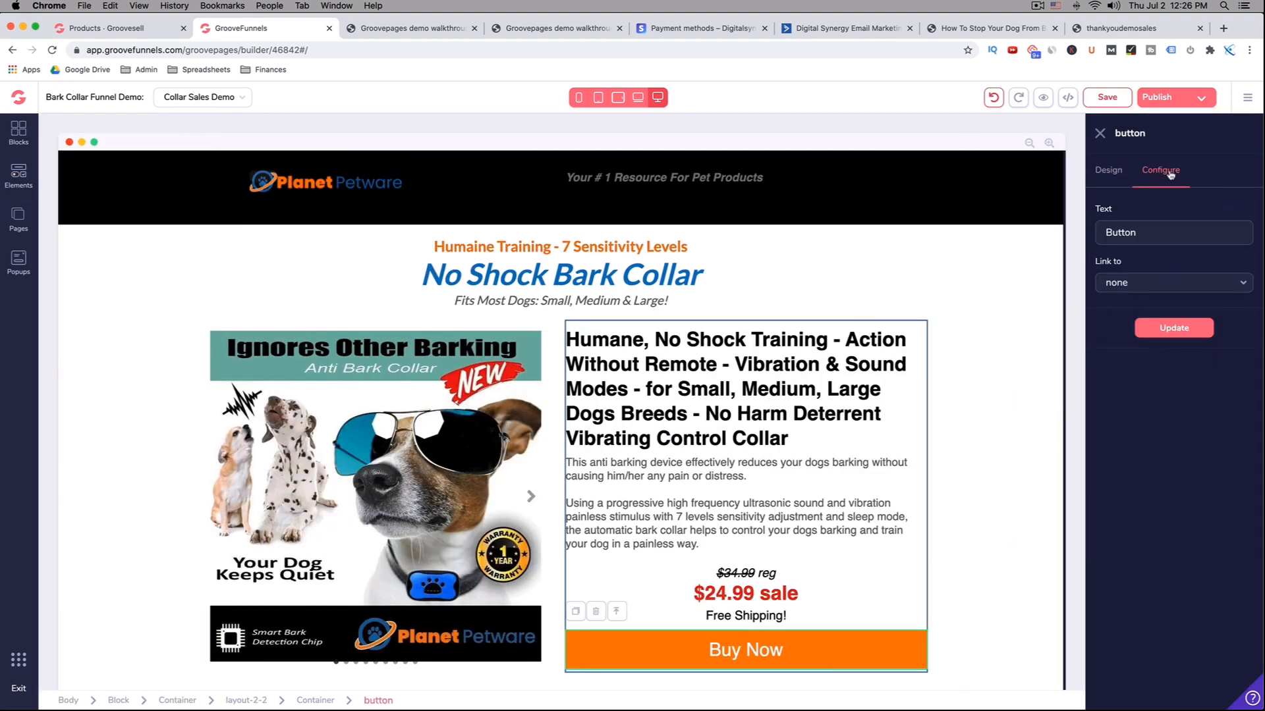
click(1142, 285)
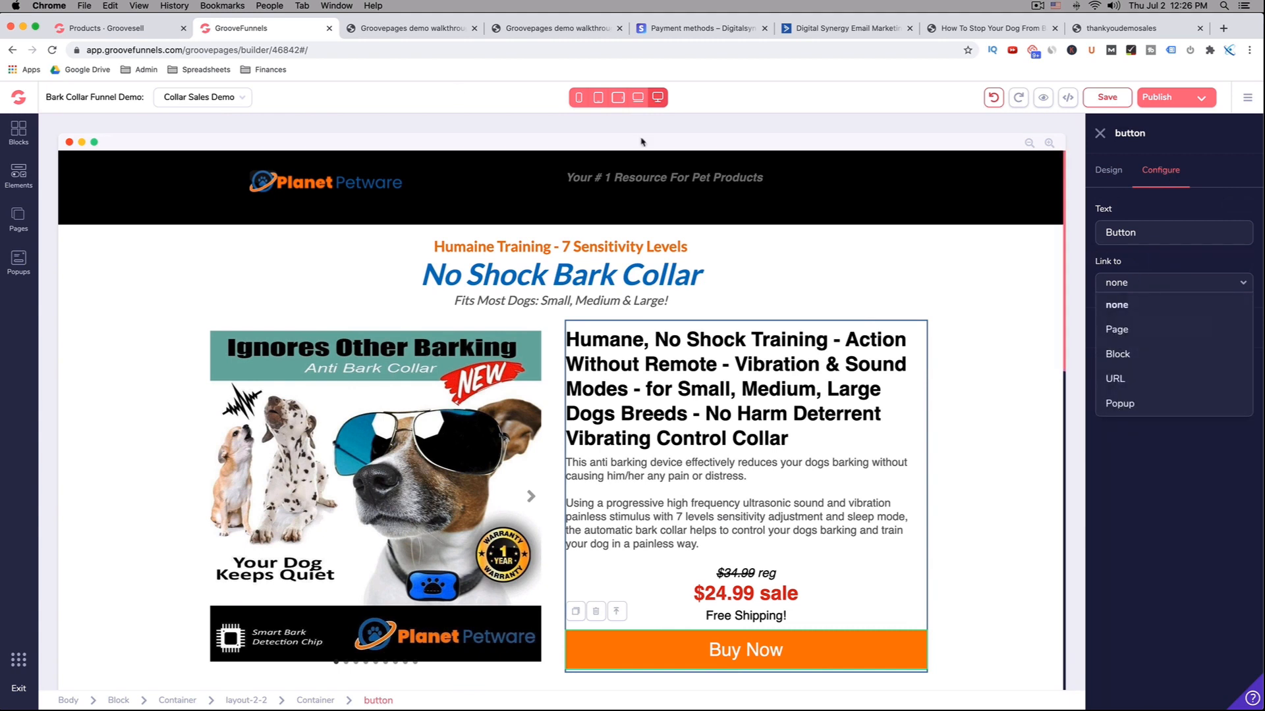
Step: Switch to GrooveSell and make the Bark Collar product funnel live with the subdomain planetpetware
click(130, 28)
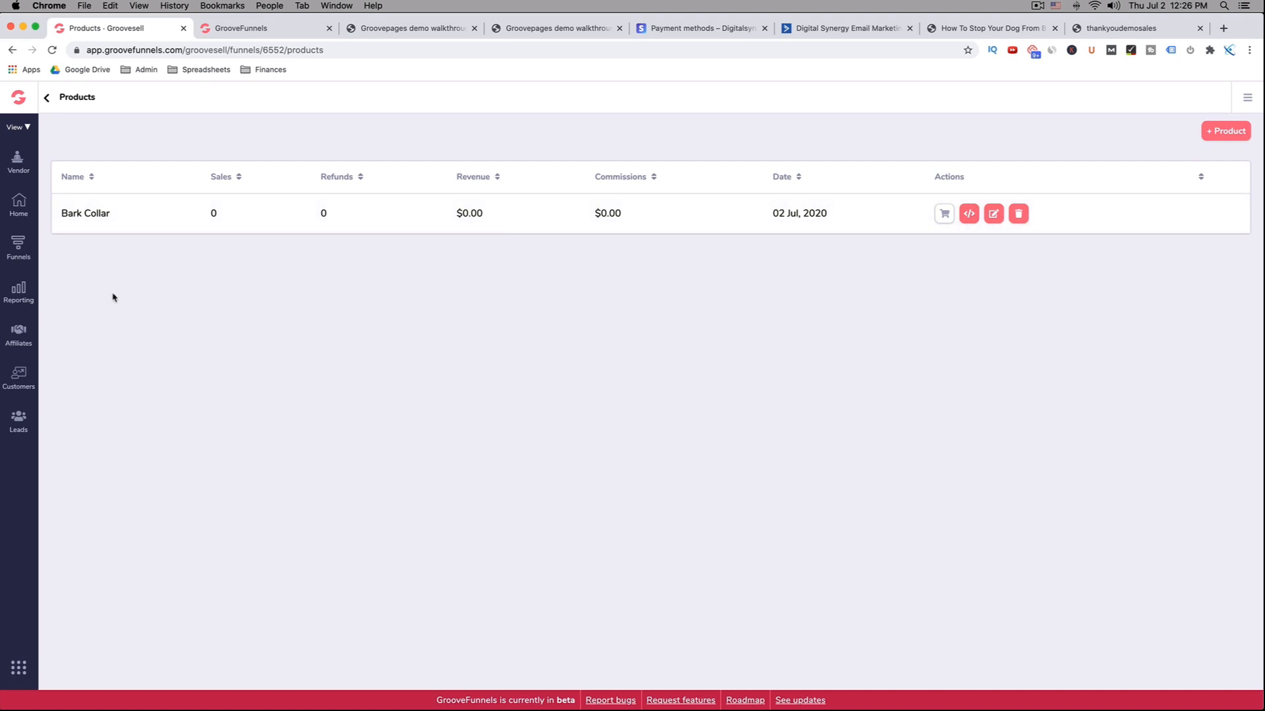
click(19, 249)
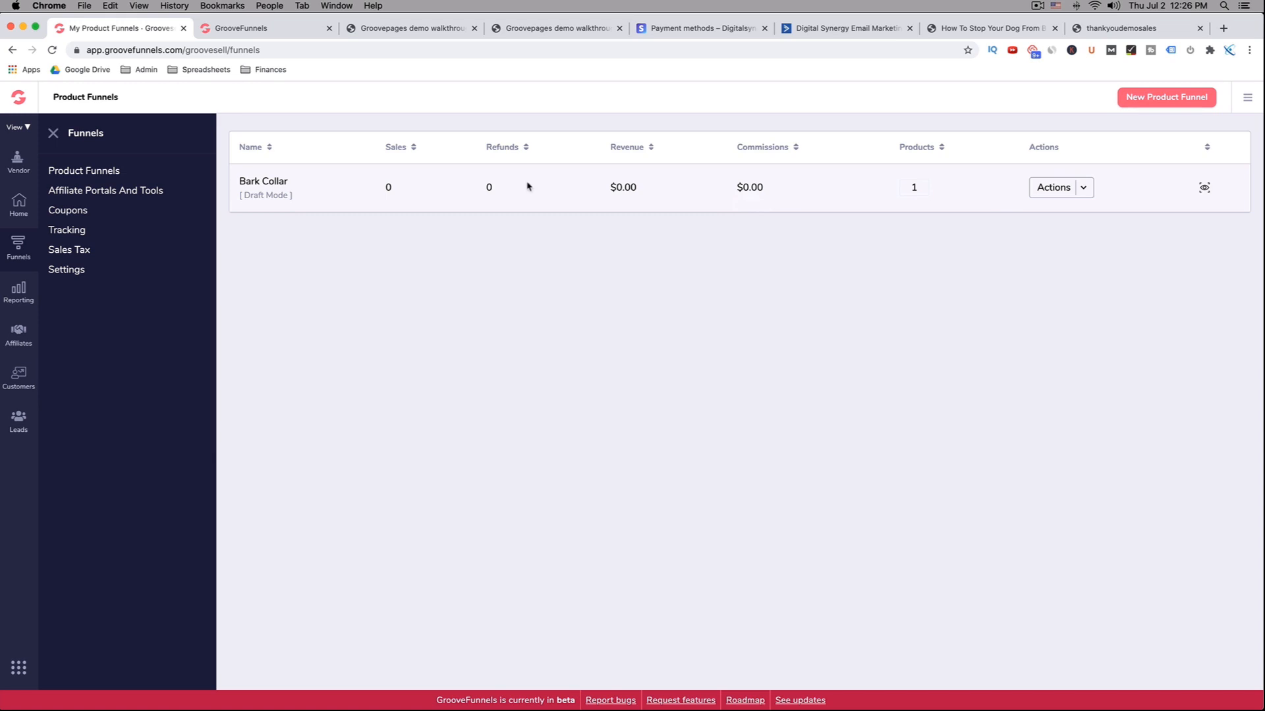
click(1083, 189)
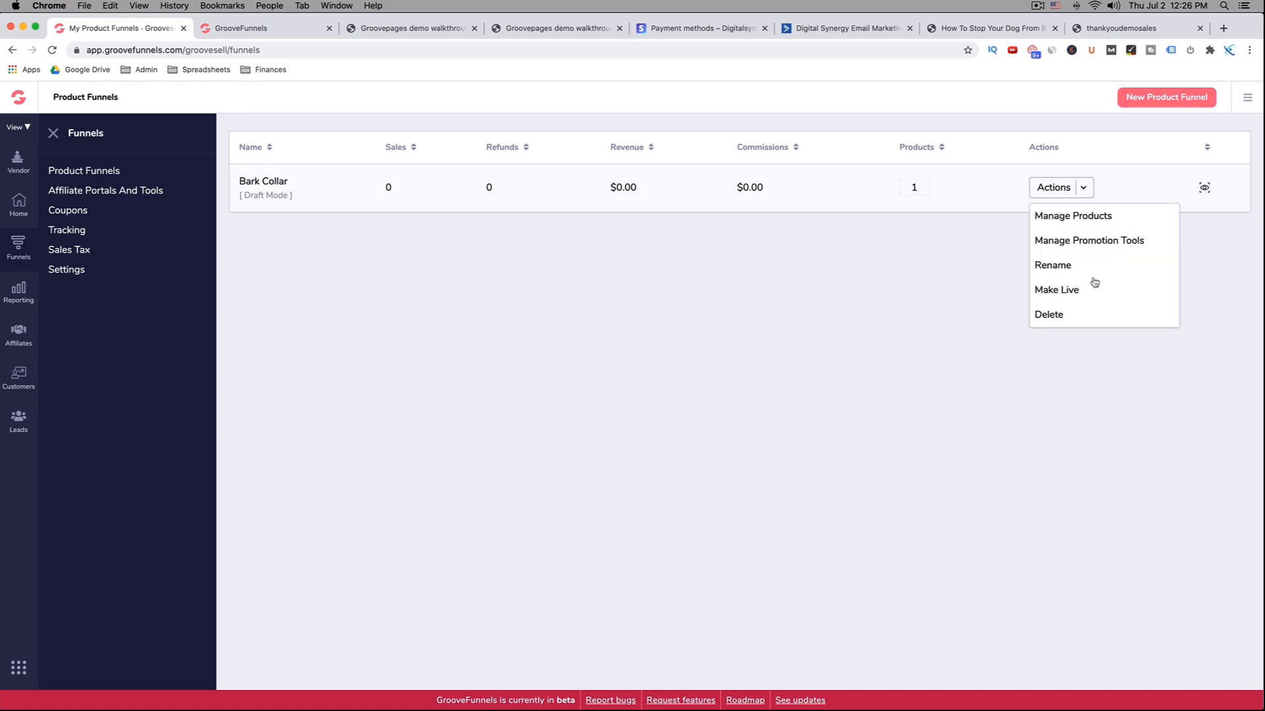
click(1075, 292)
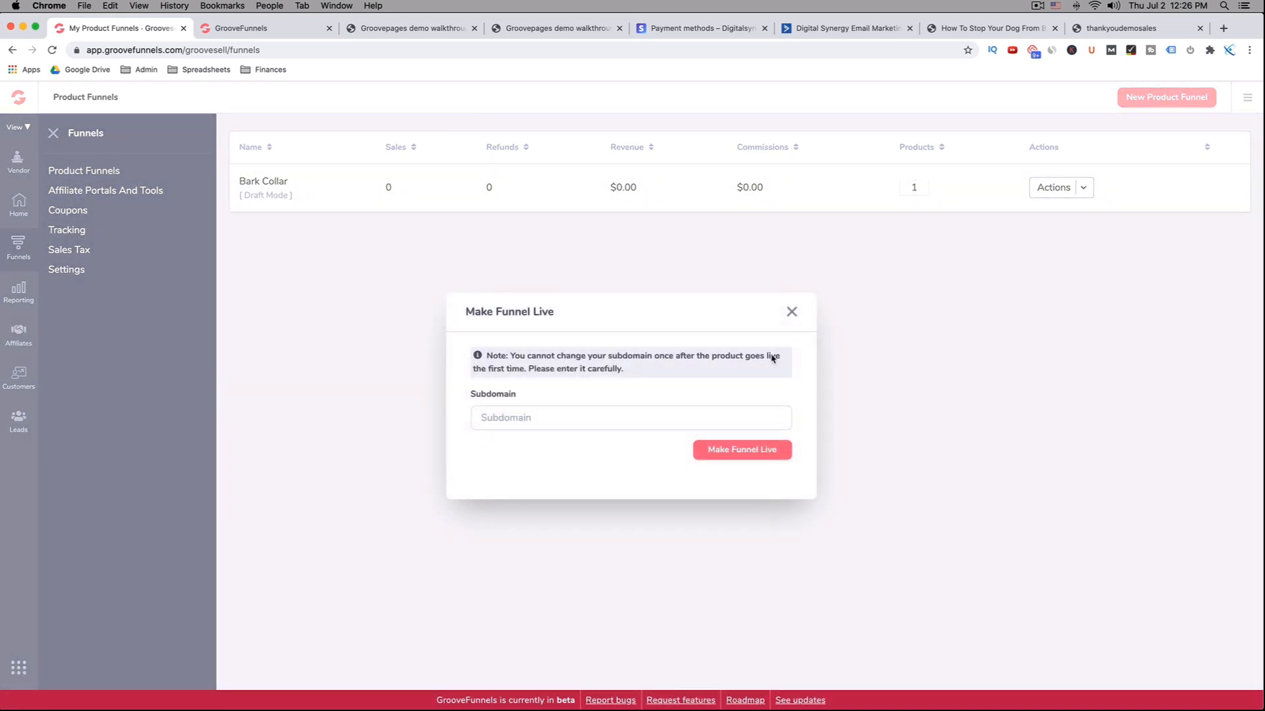
click(584, 421)
text(p)
text(lanetpetware)
click(758, 454)
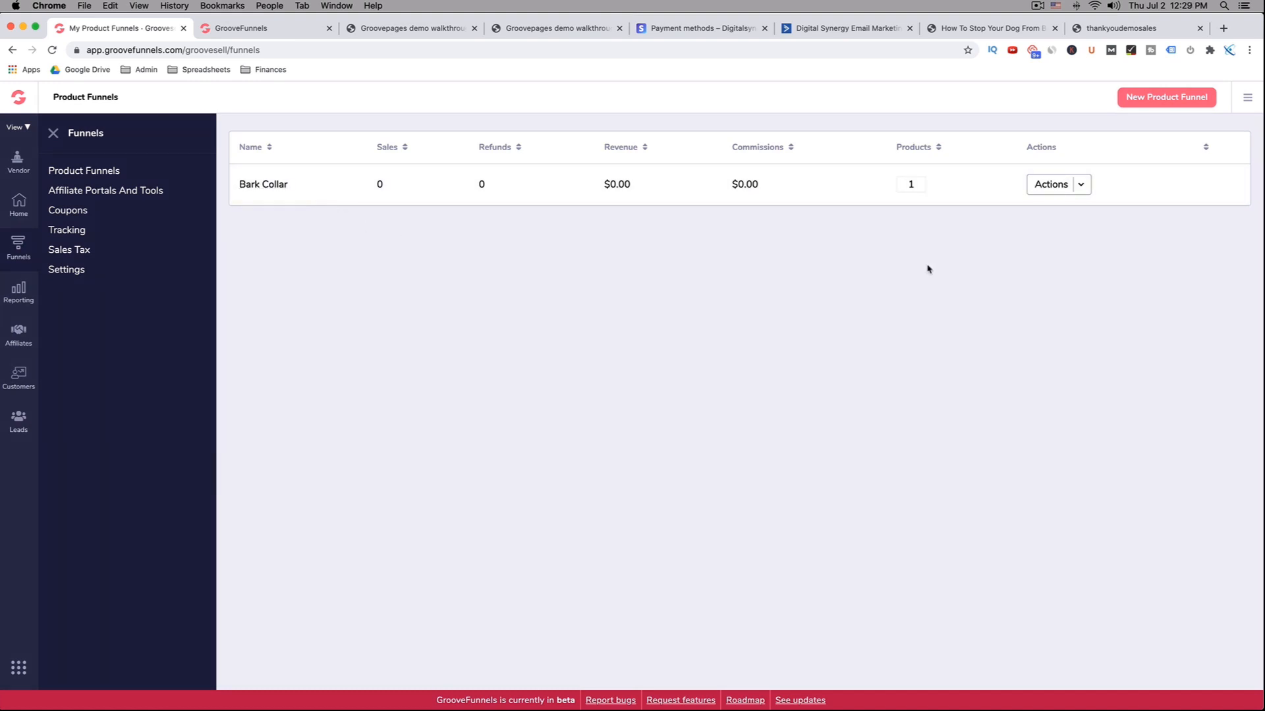
Step: Generate a Multi Price, Multi-step checkout link for the Bark Collar product with the One Time and Supplements prices enabled
click(1085, 189)
click(1076, 215)
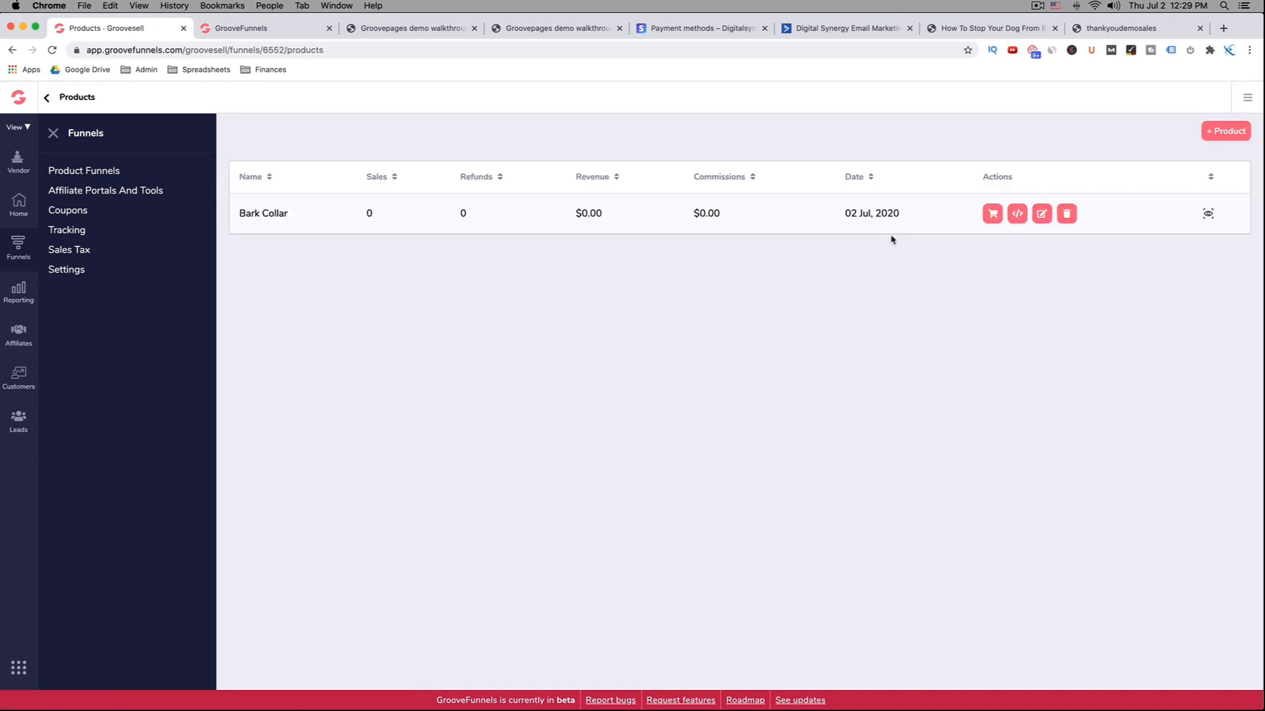
click(992, 214)
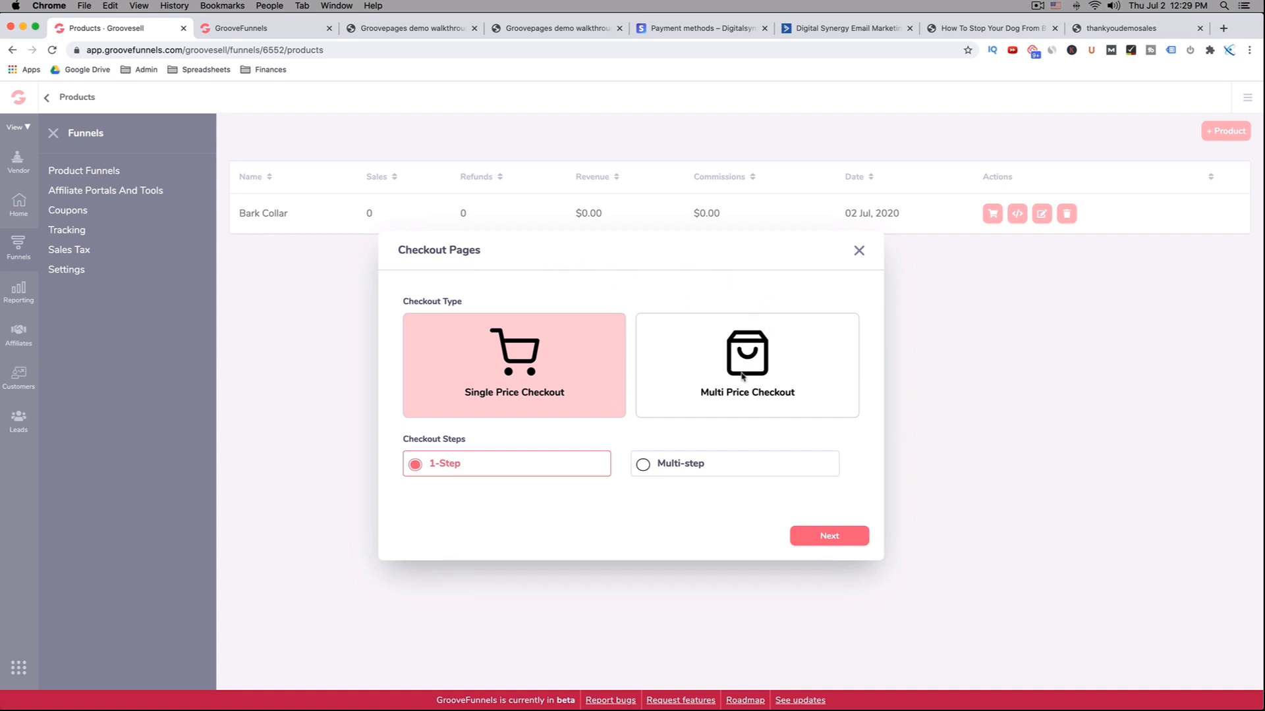
click(645, 466)
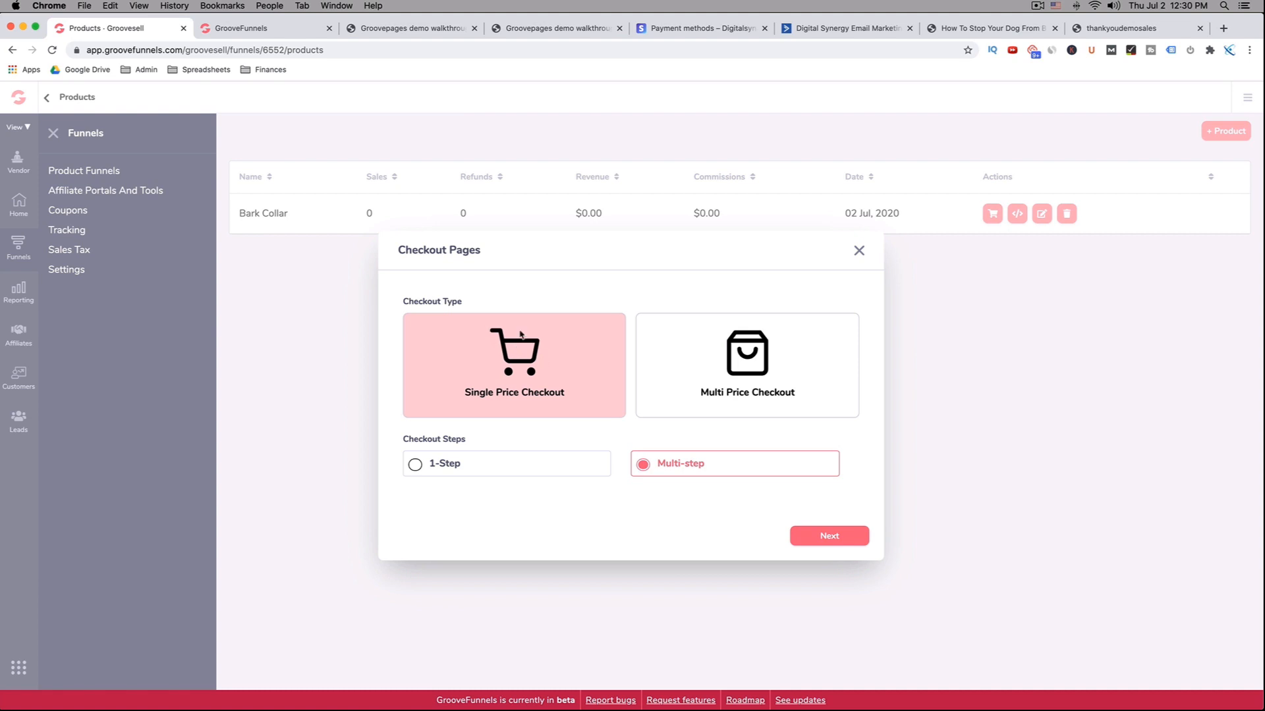
click(753, 356)
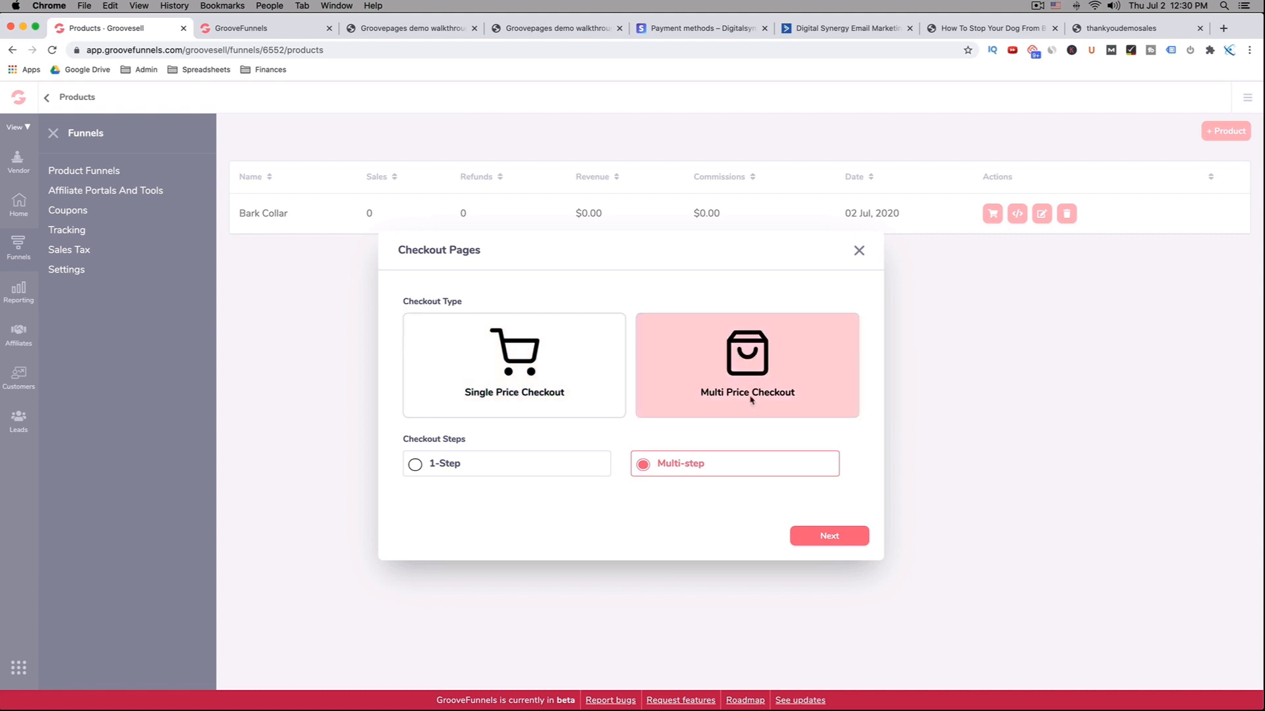
click(829, 536)
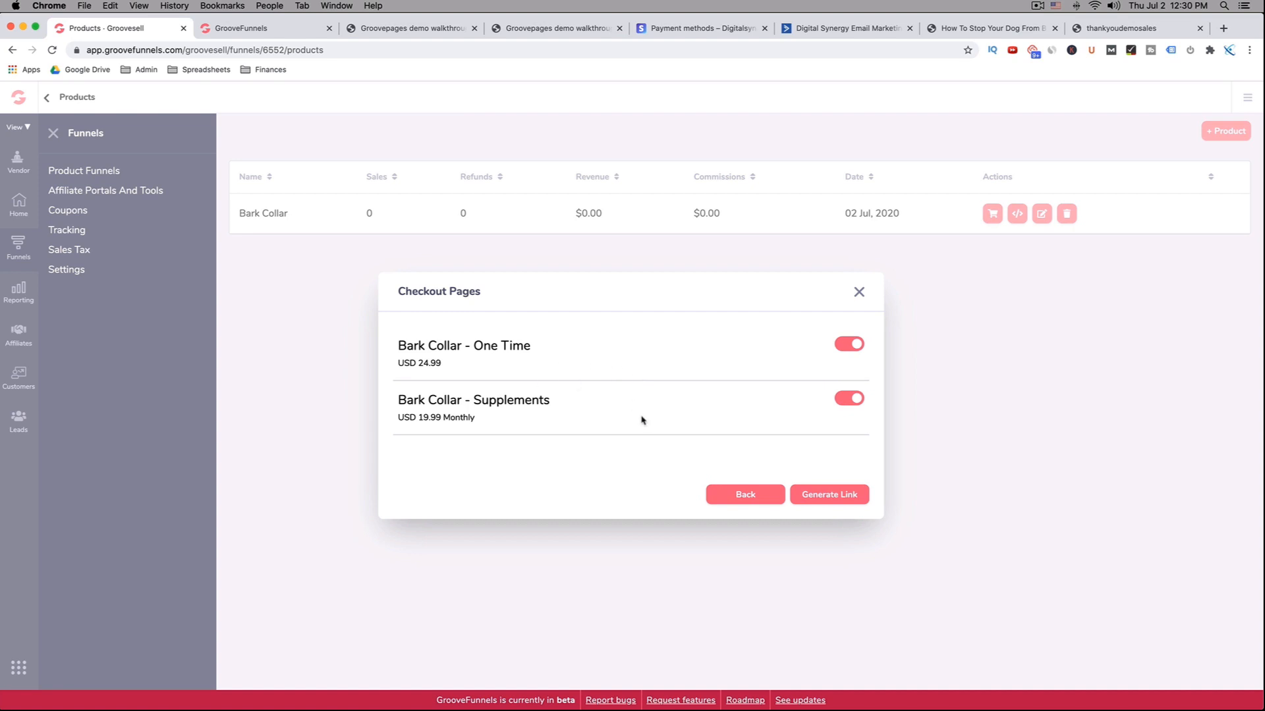
click(841, 498)
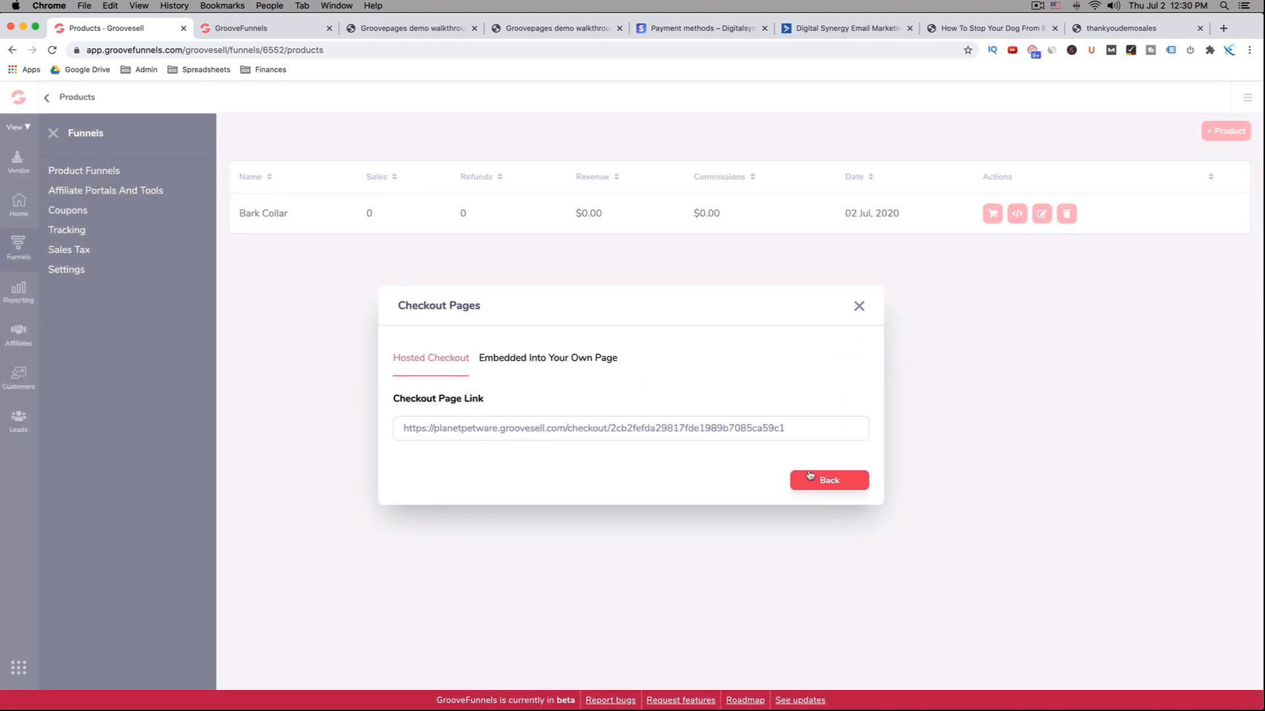
Step: Select the hosted checkout page link, check the Buy Now button in the GroovePages builder, and return to the Checkout Pages dialog
click(616, 428)
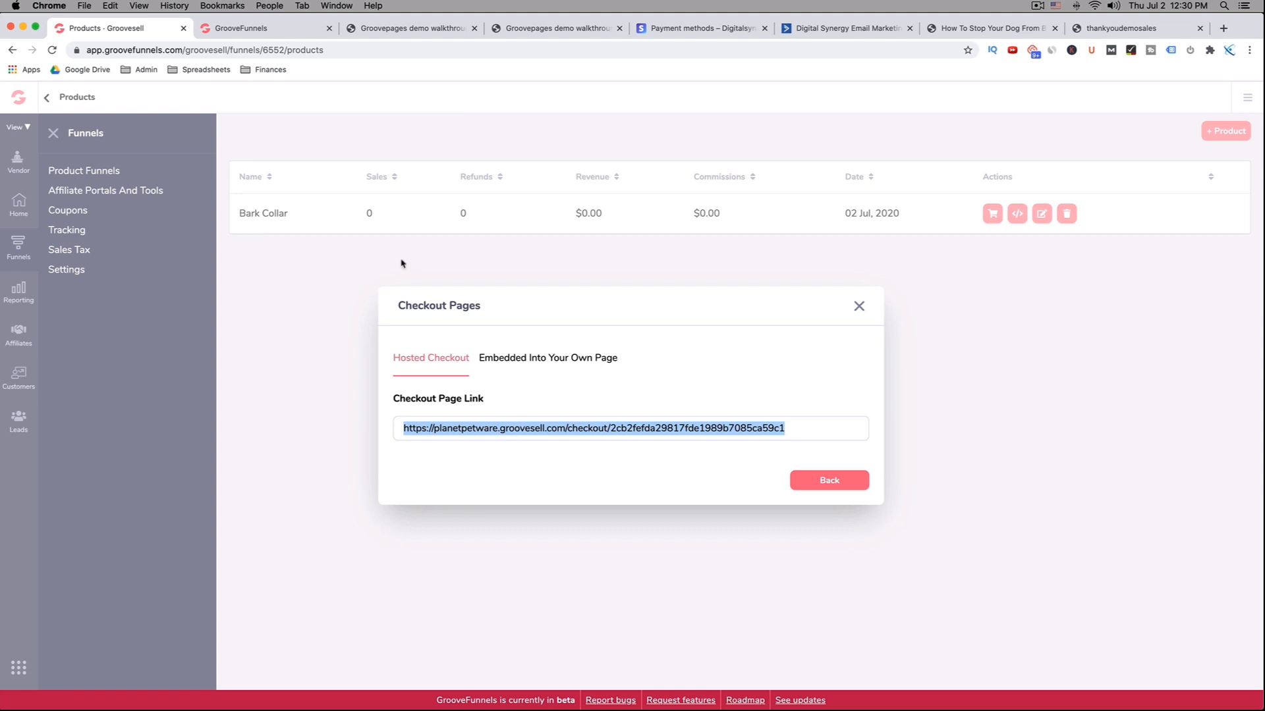
click(236, 29)
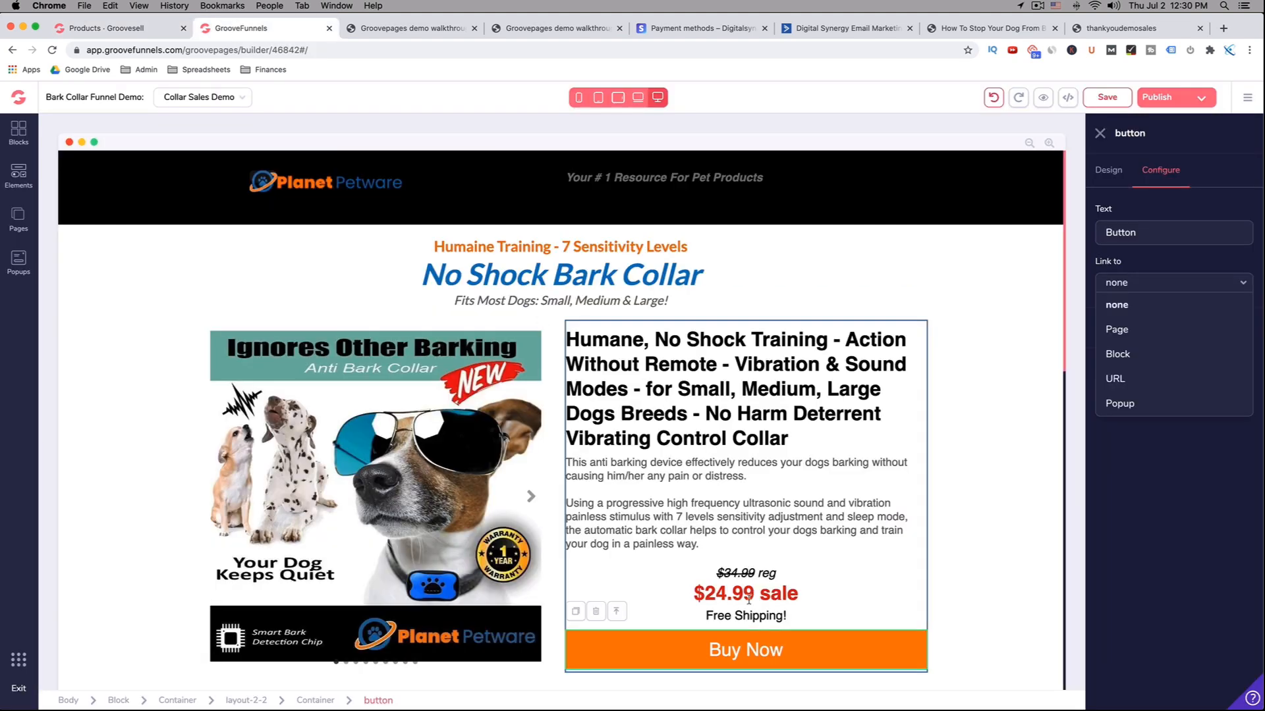
click(125, 29)
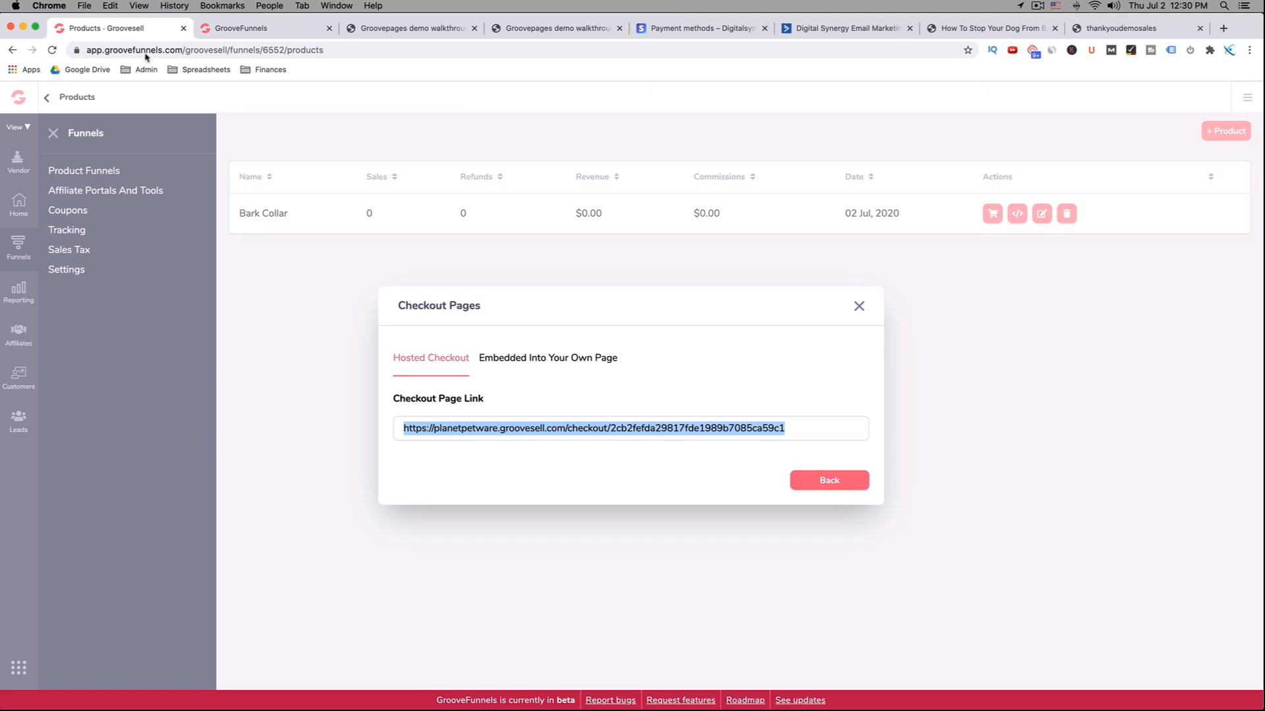
Step: Show the checkout's embed code for an own page, check the page builder, and return to the Checkout Pages dialog
click(561, 361)
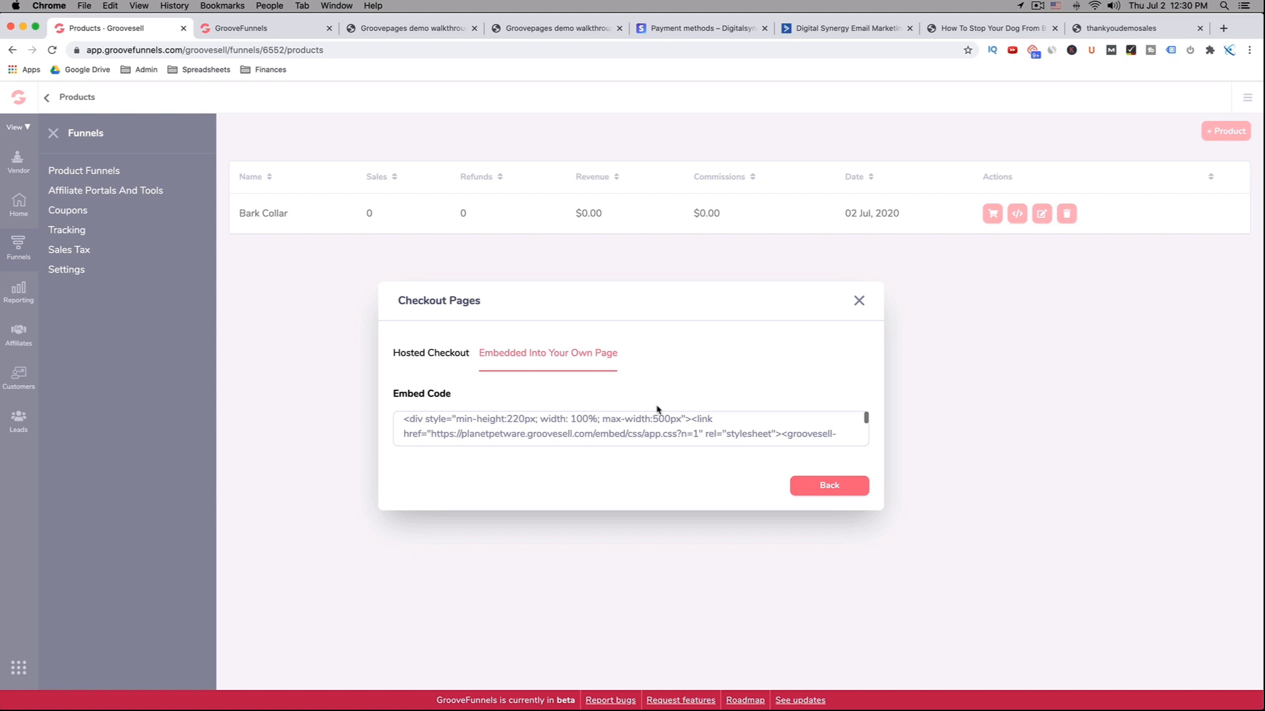
click(256, 30)
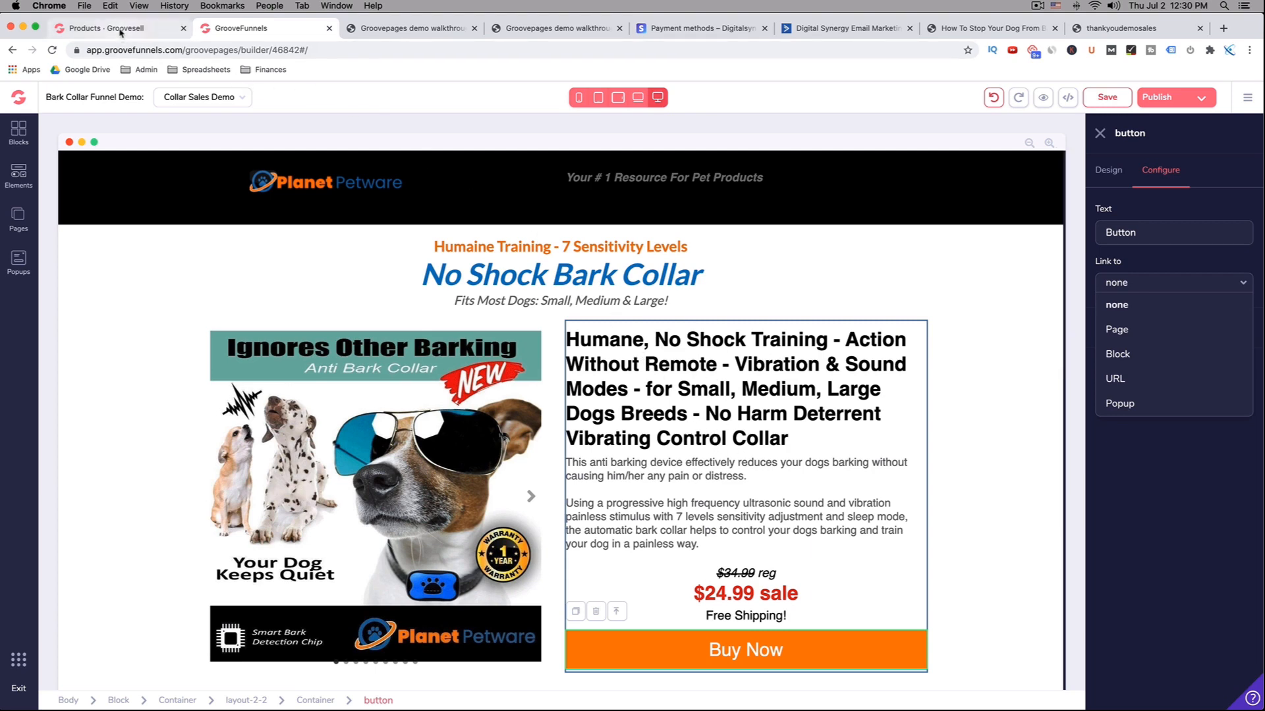
click(121, 29)
Step: Copy the hosted checkout page link for the Bark Collar product
click(435, 359)
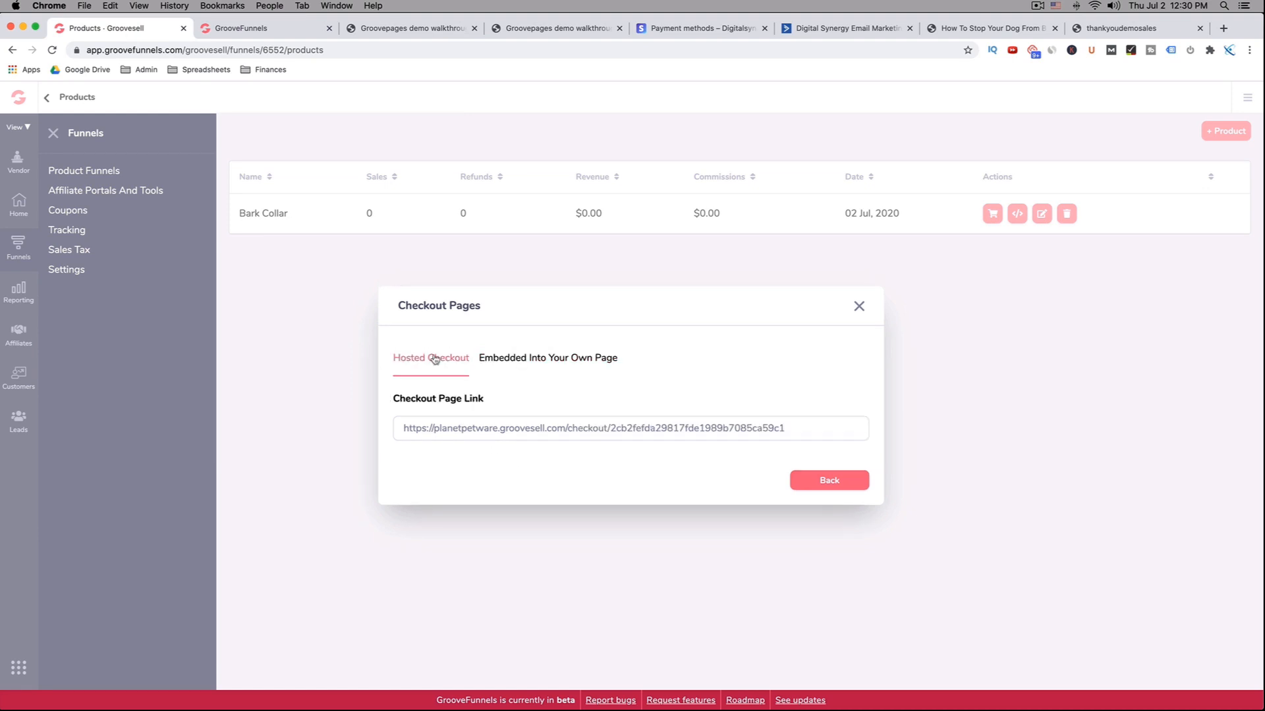
triple_click(511, 429)
right_click(511, 430)
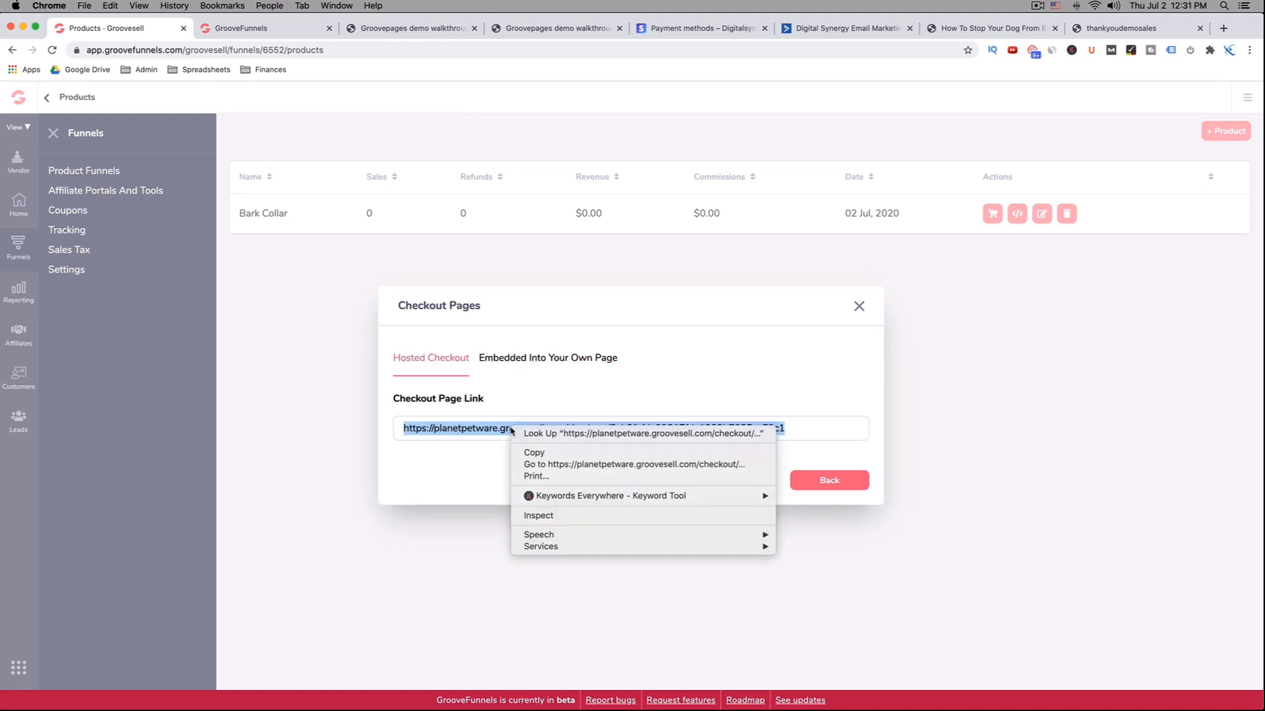
click(533, 453)
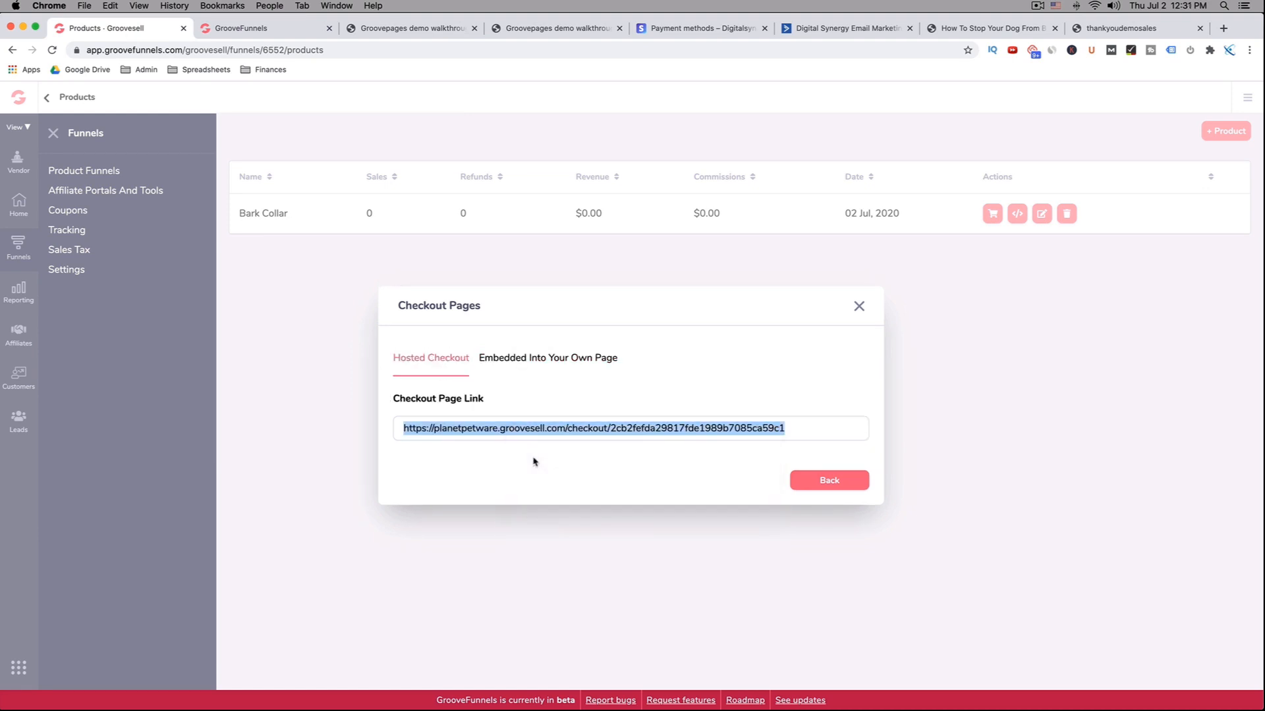
Step: Link the sales page's Buy Now button in the GroovePages builder to the copied checkout URL, opening in a new tab, and update it
click(257, 29)
scroll(761, 448, down, 5)
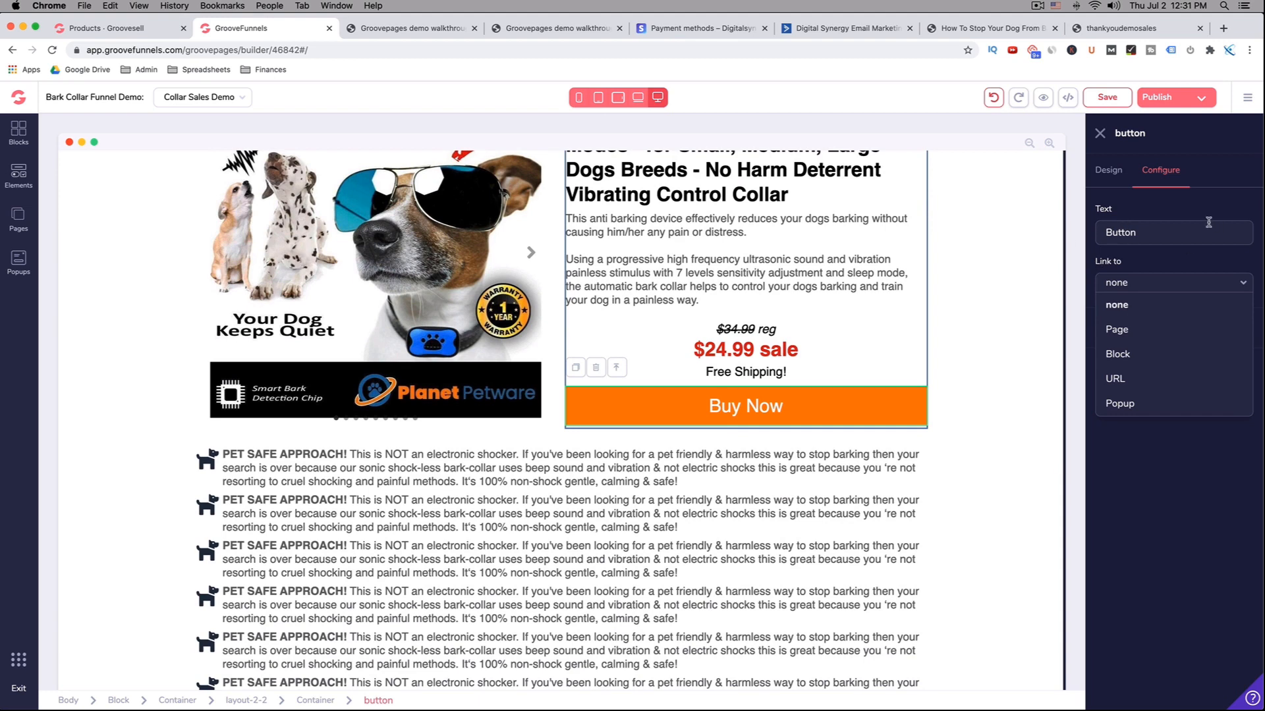
click(1172, 235)
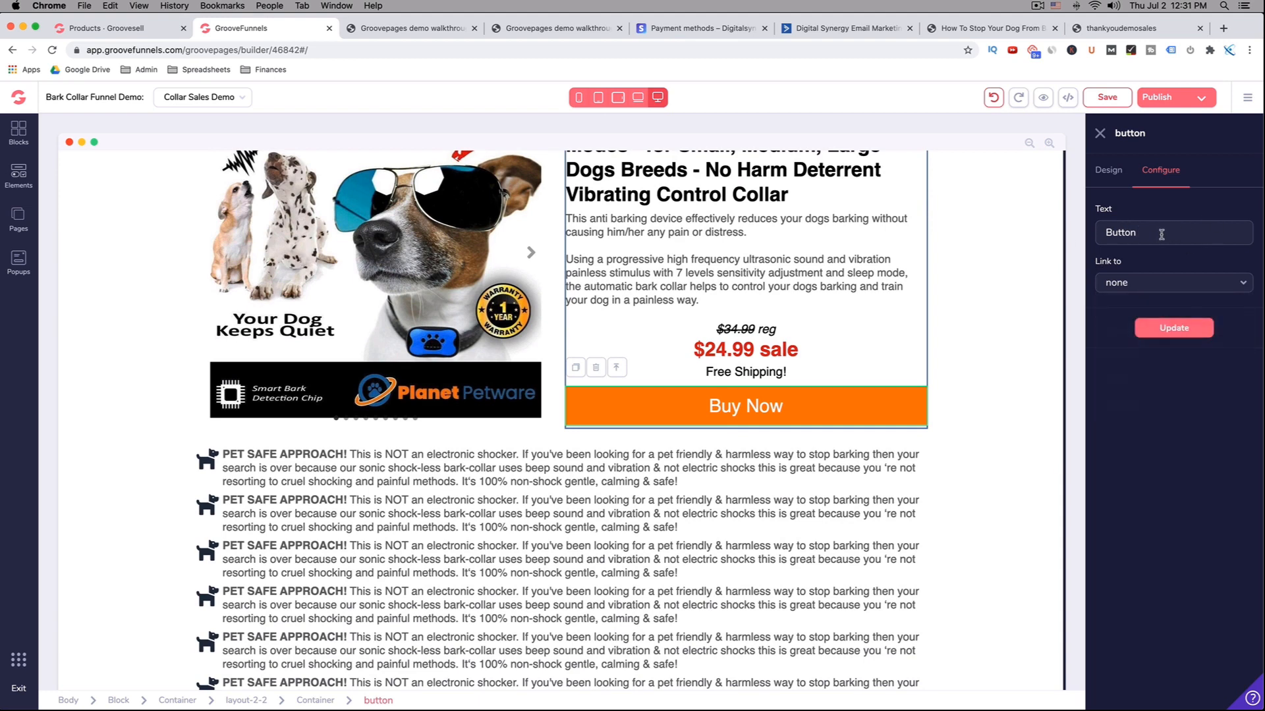
click(1152, 288)
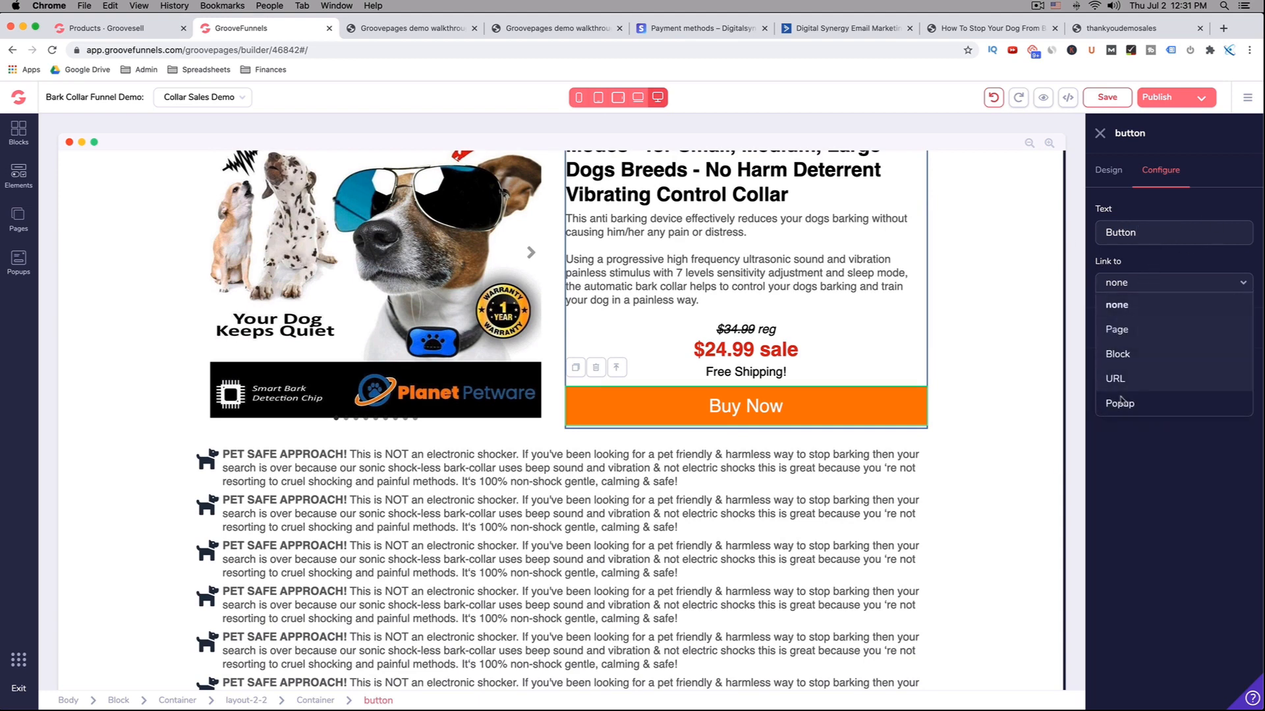
click(1127, 381)
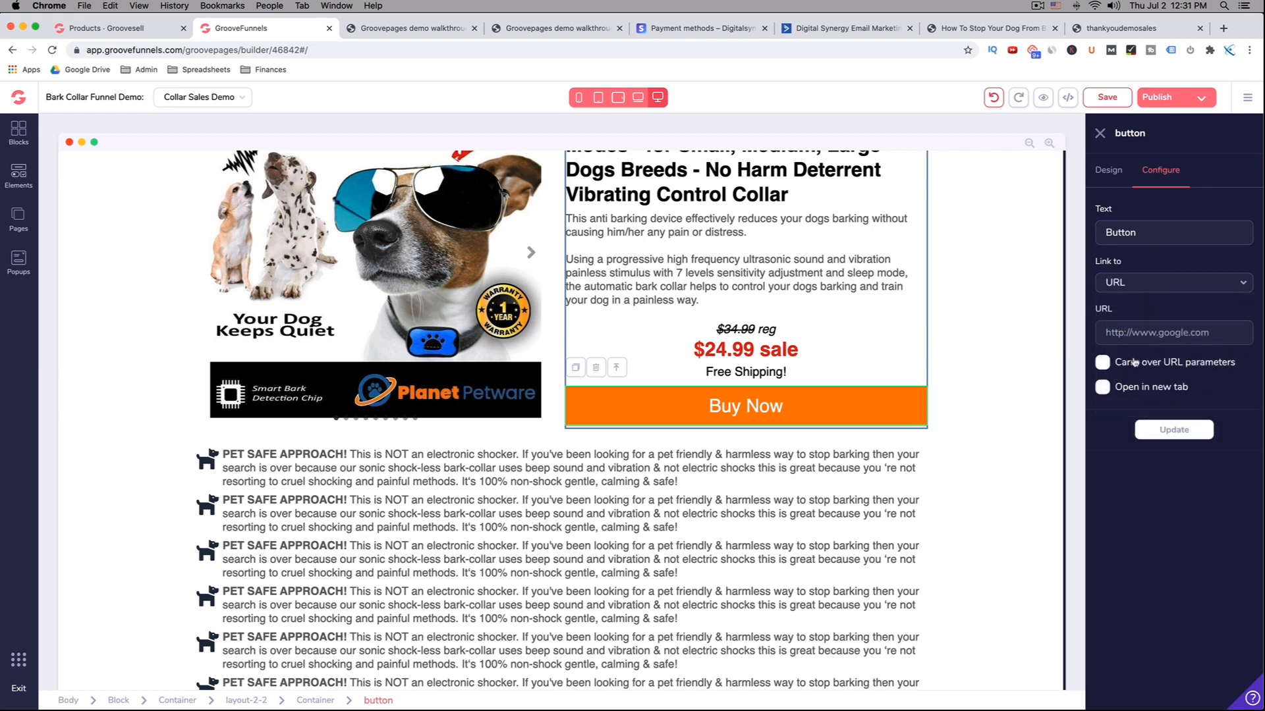
click(1129, 385)
key(cmd+v)
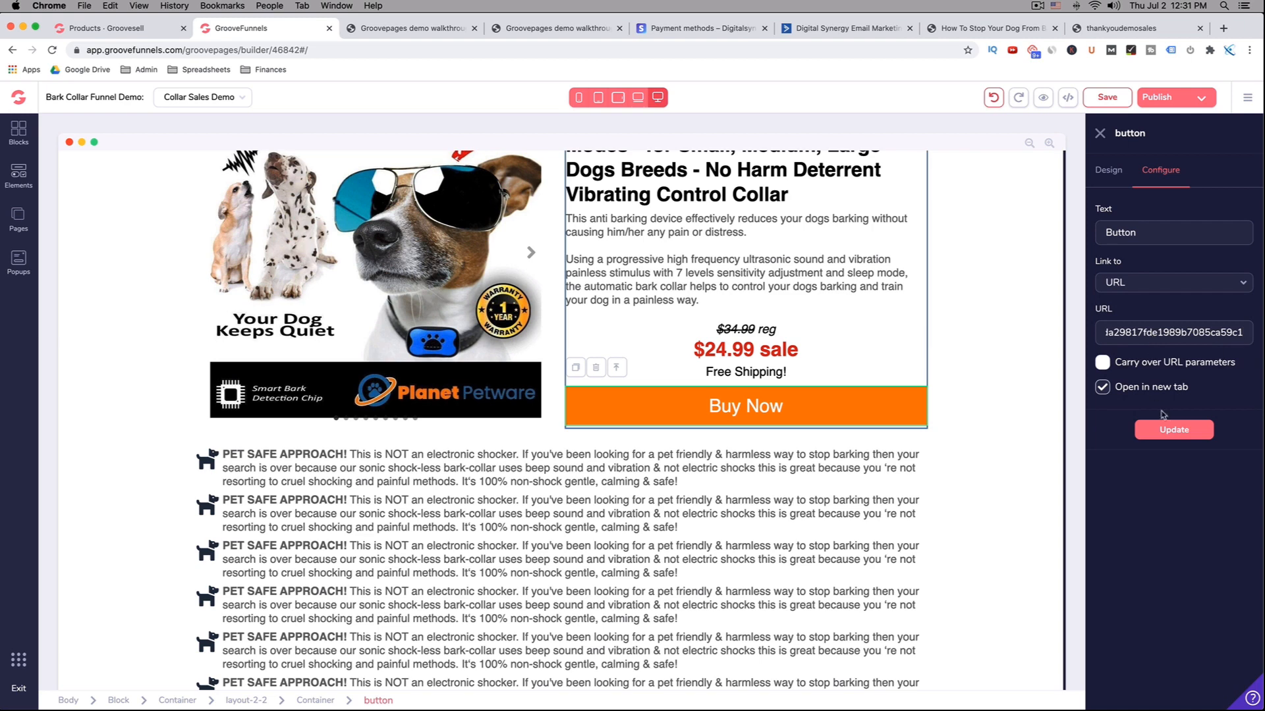
click(1194, 436)
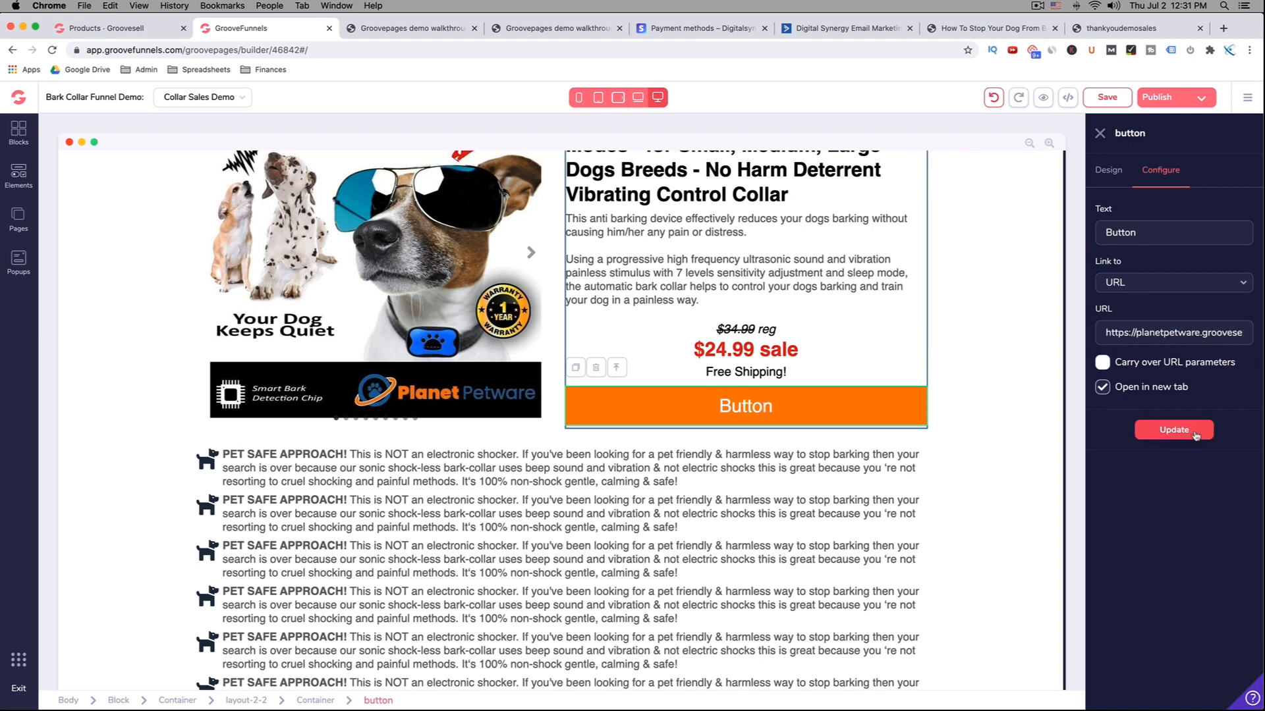
click(1185, 434)
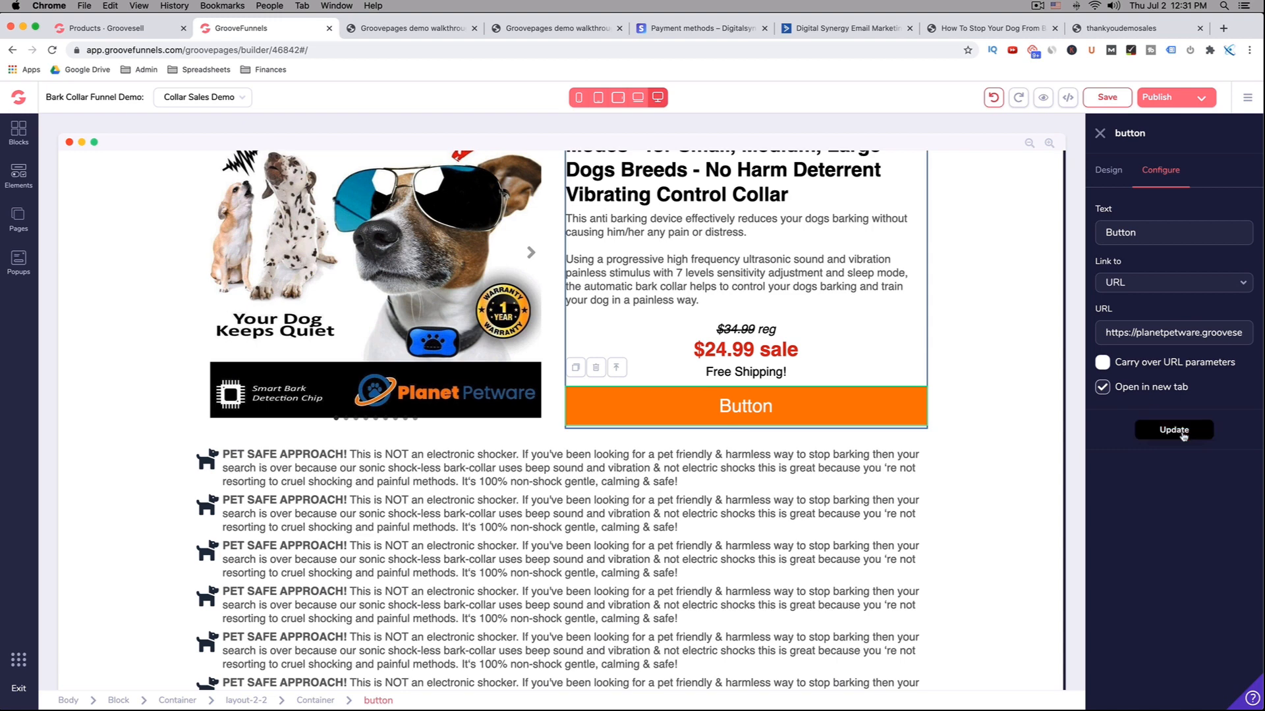
Step: Save the Collar Sales Demo page and publish the site with hosting under planetpetware
click(1100, 98)
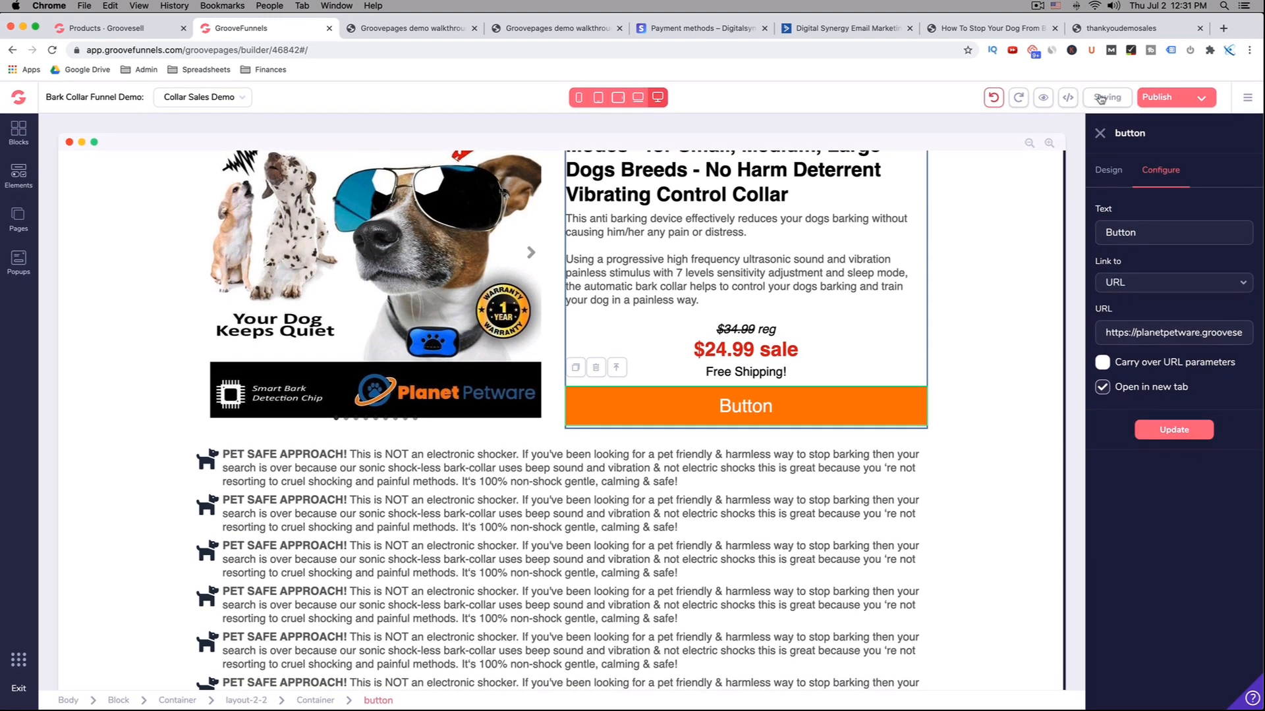
click(1202, 99)
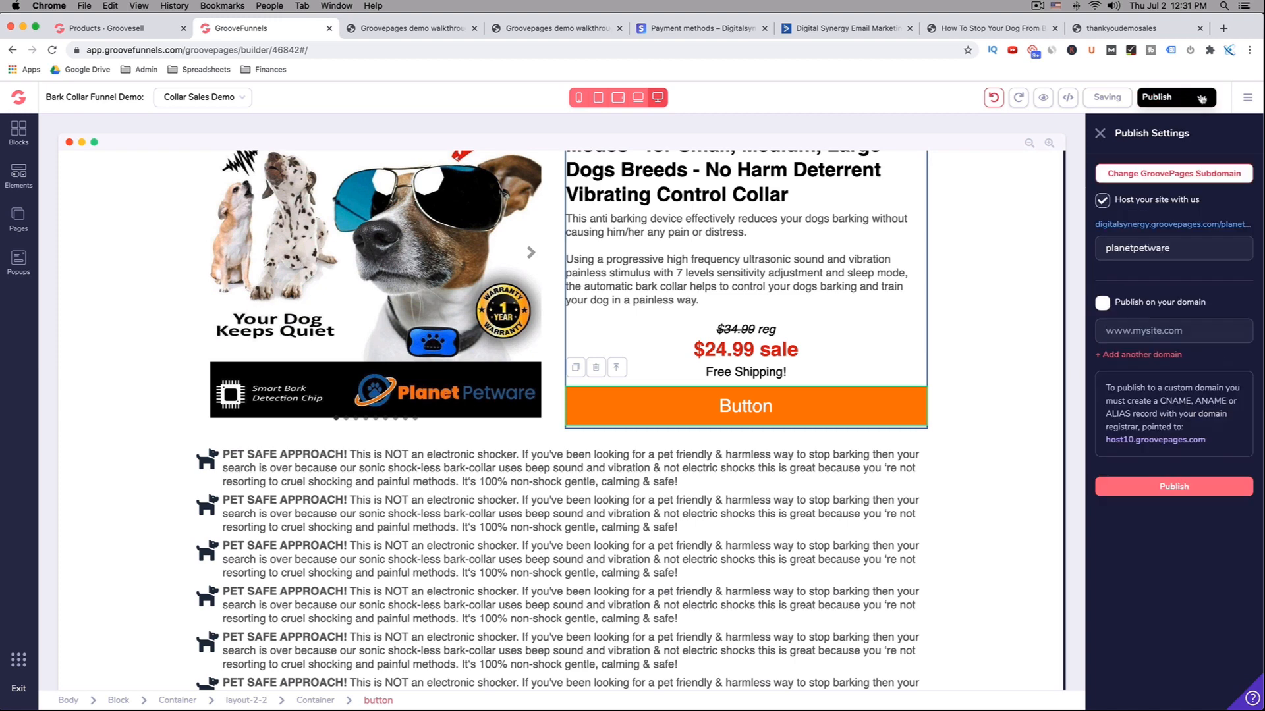
click(1174, 487)
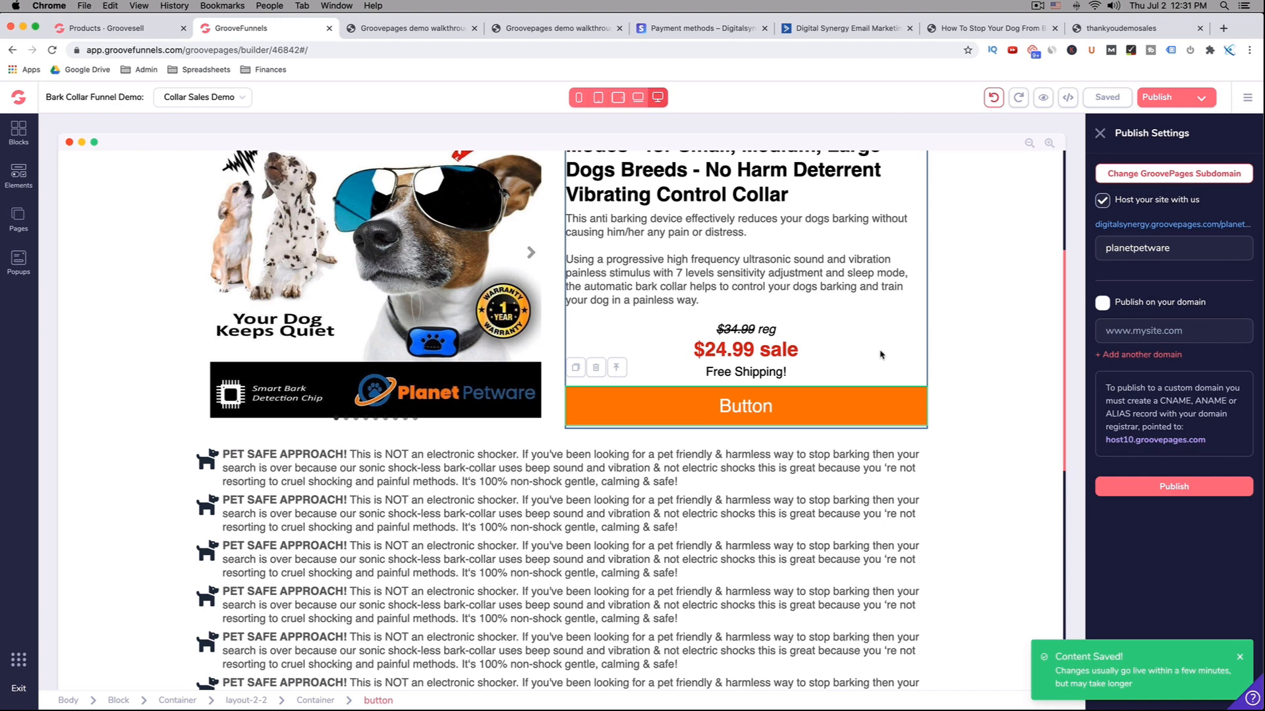
Step: Check the Collar Sales Demo page's slug and load the live page at digitalsynergy.groovepages.com/planetpetware/collarsalesdemo
scroll(325, 211, up, 4)
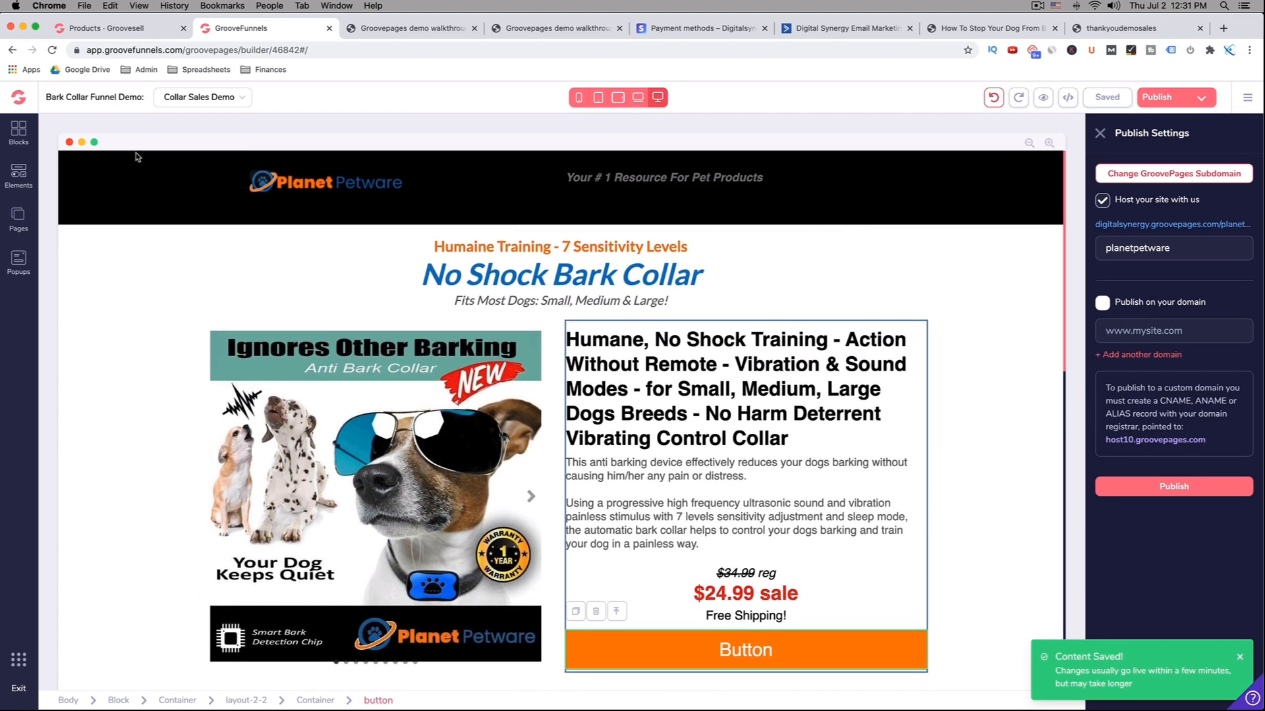
click(18, 219)
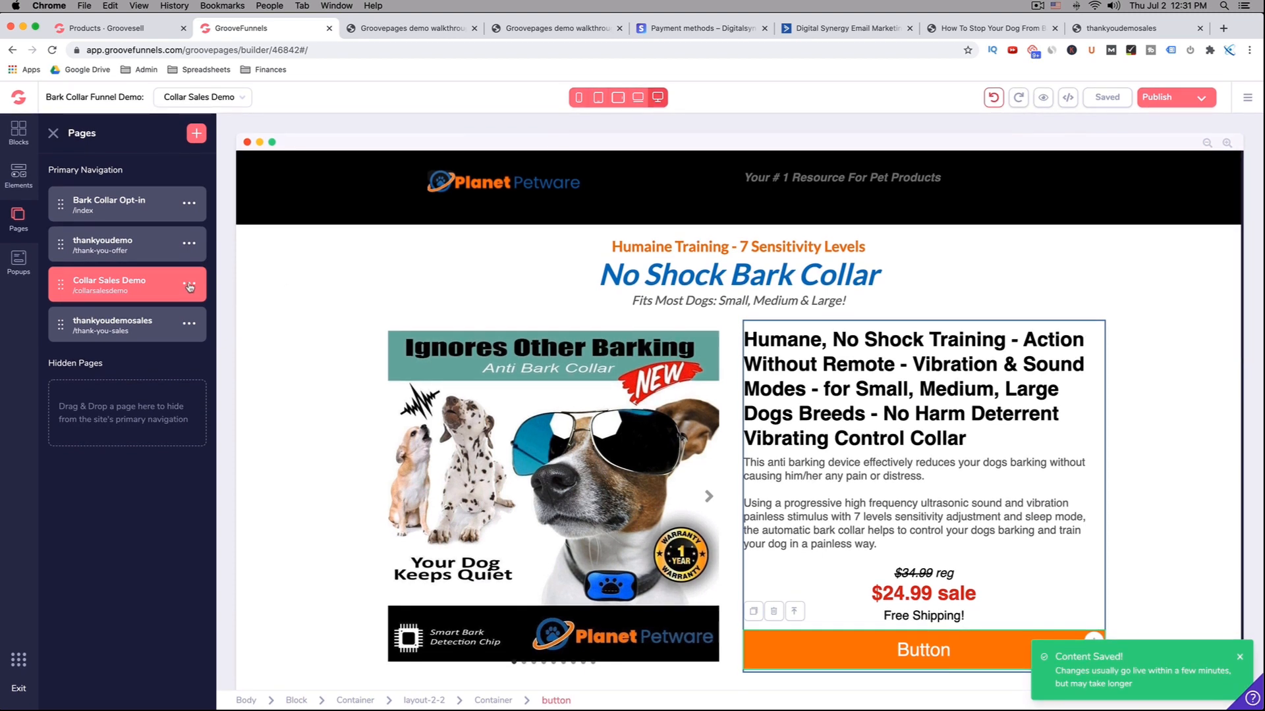
click(190, 284)
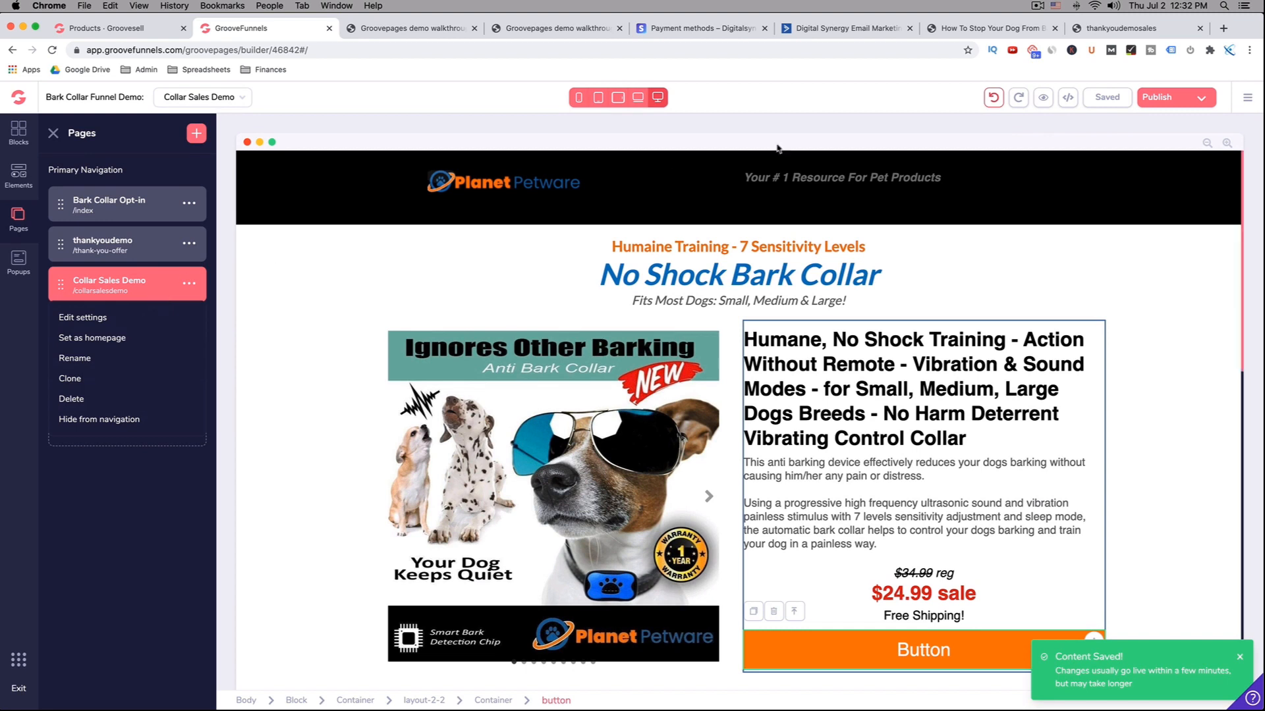
click(1093, 33)
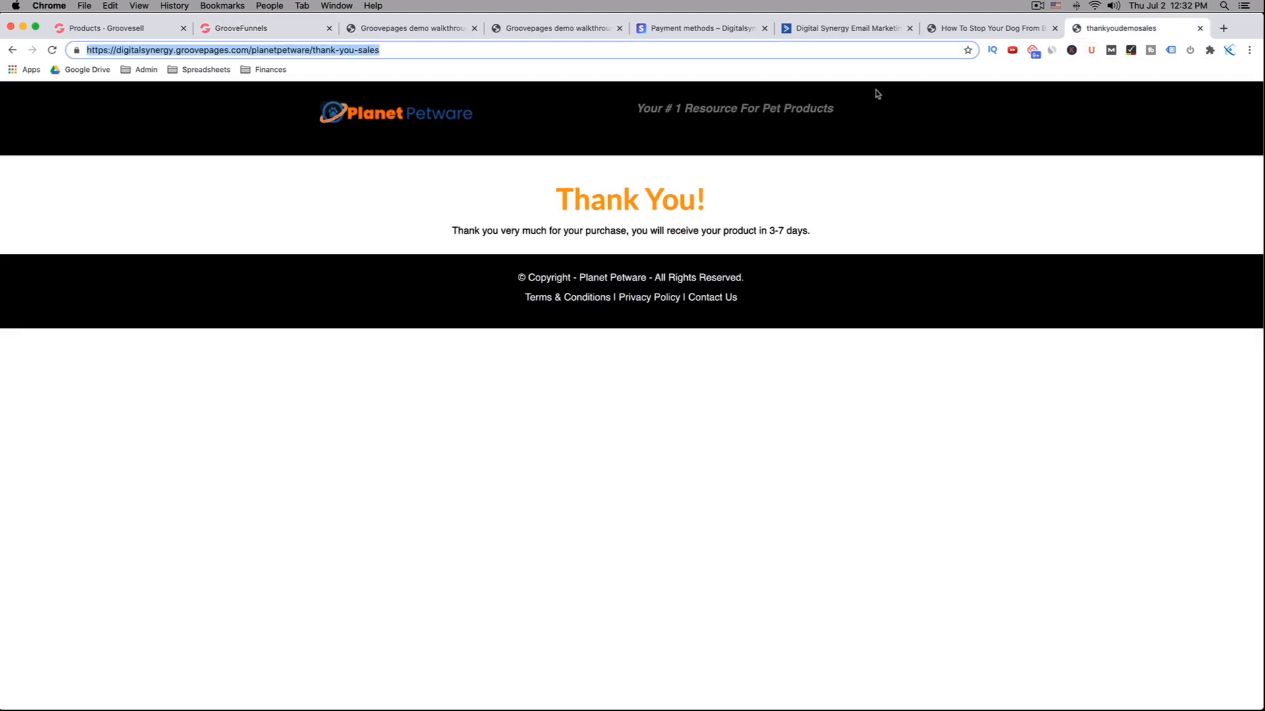
click(340, 50)
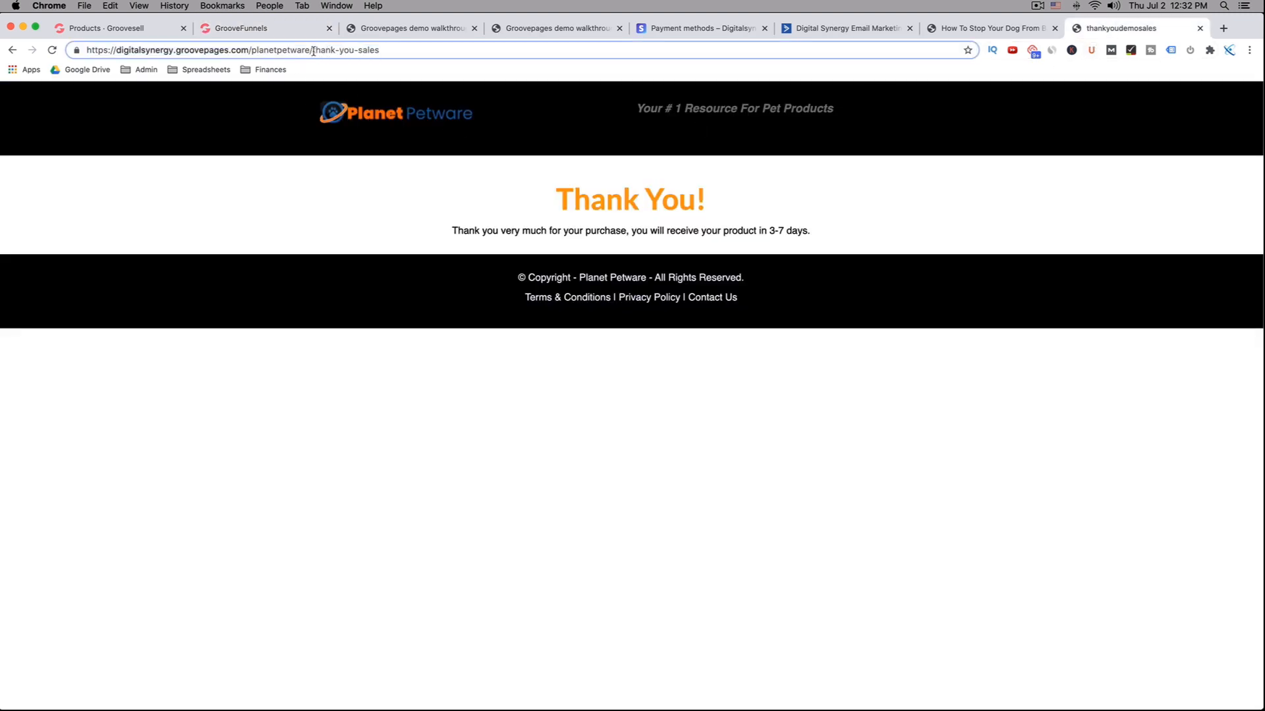
drag(314, 51, 422, 62)
text(co)
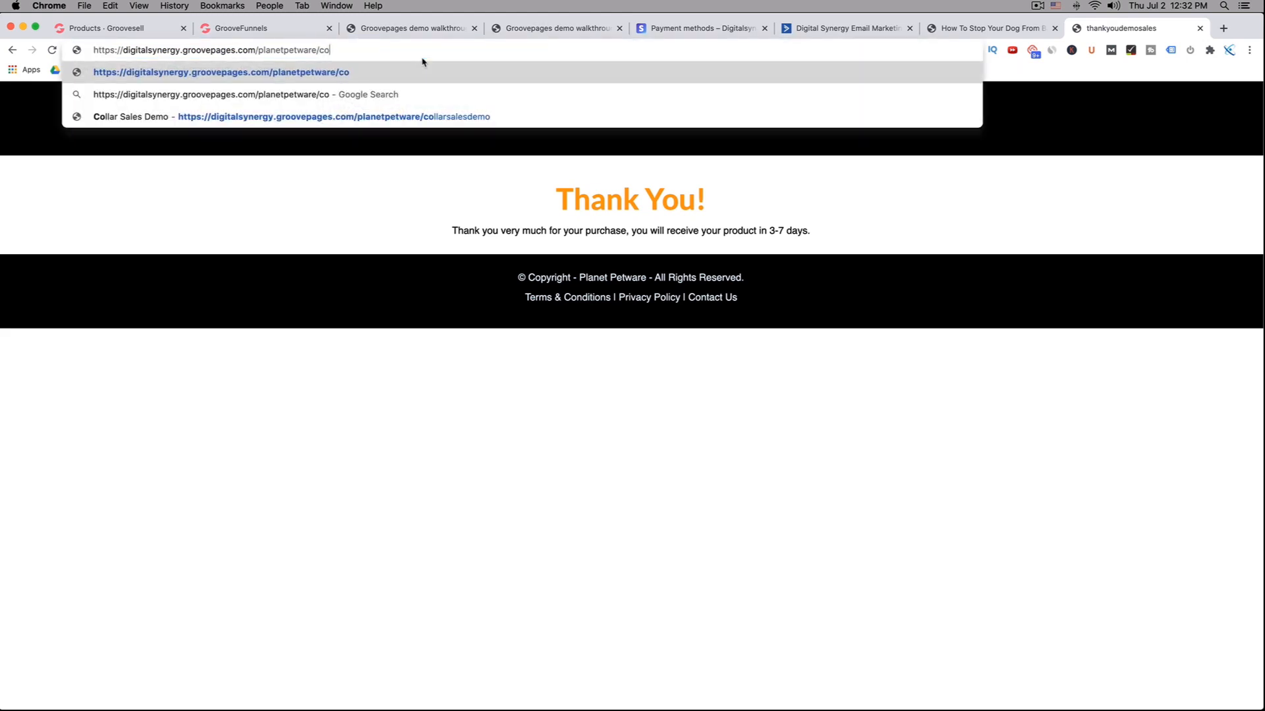
text(lla)
text(alesdem)
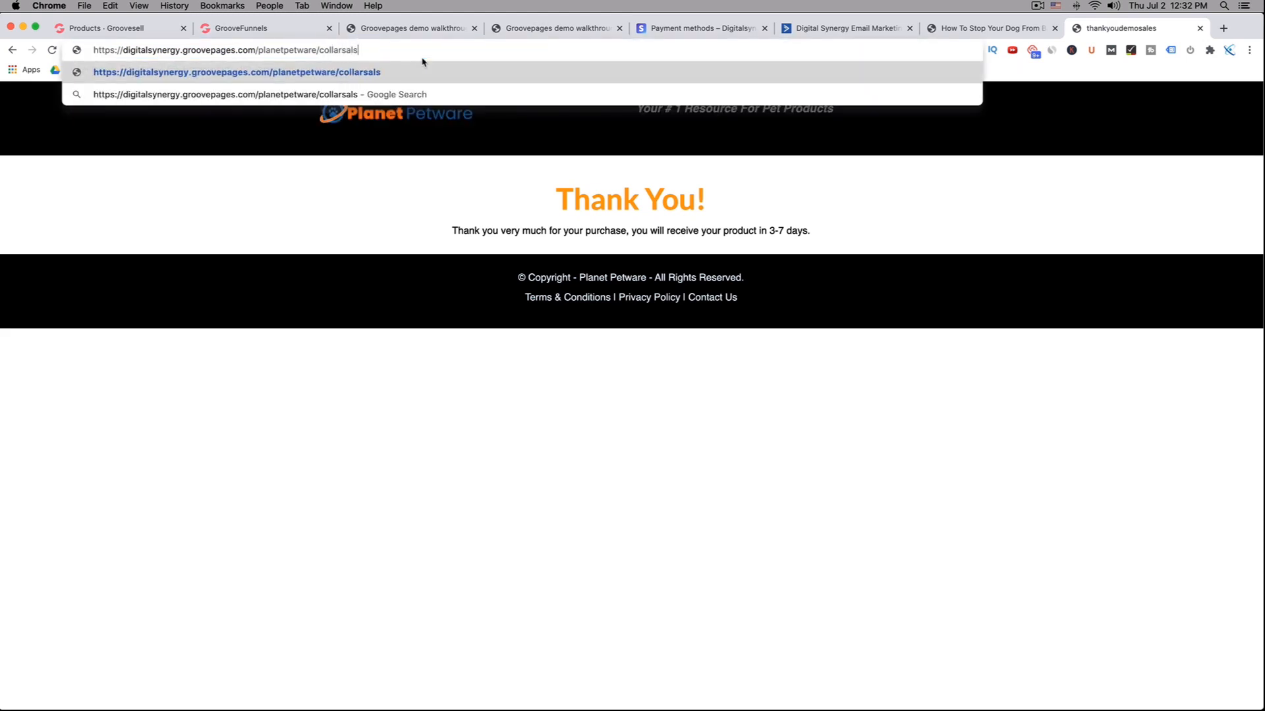
text(o)
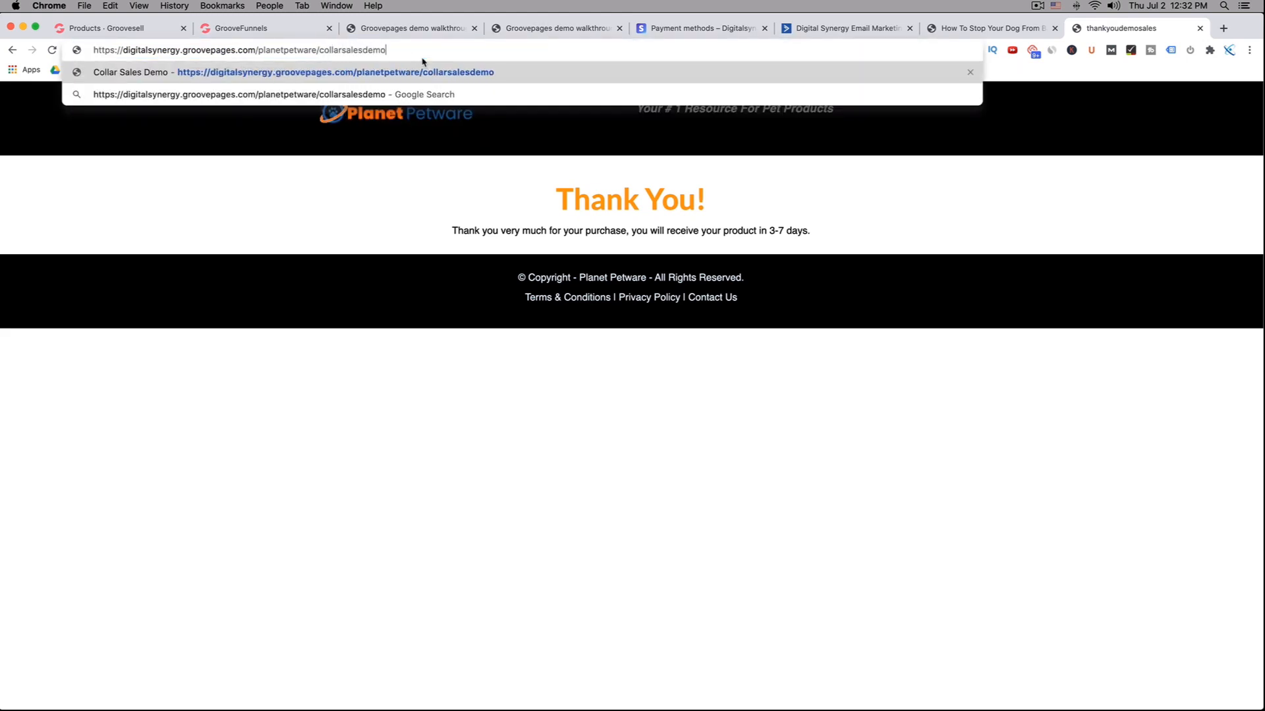
key(Return)
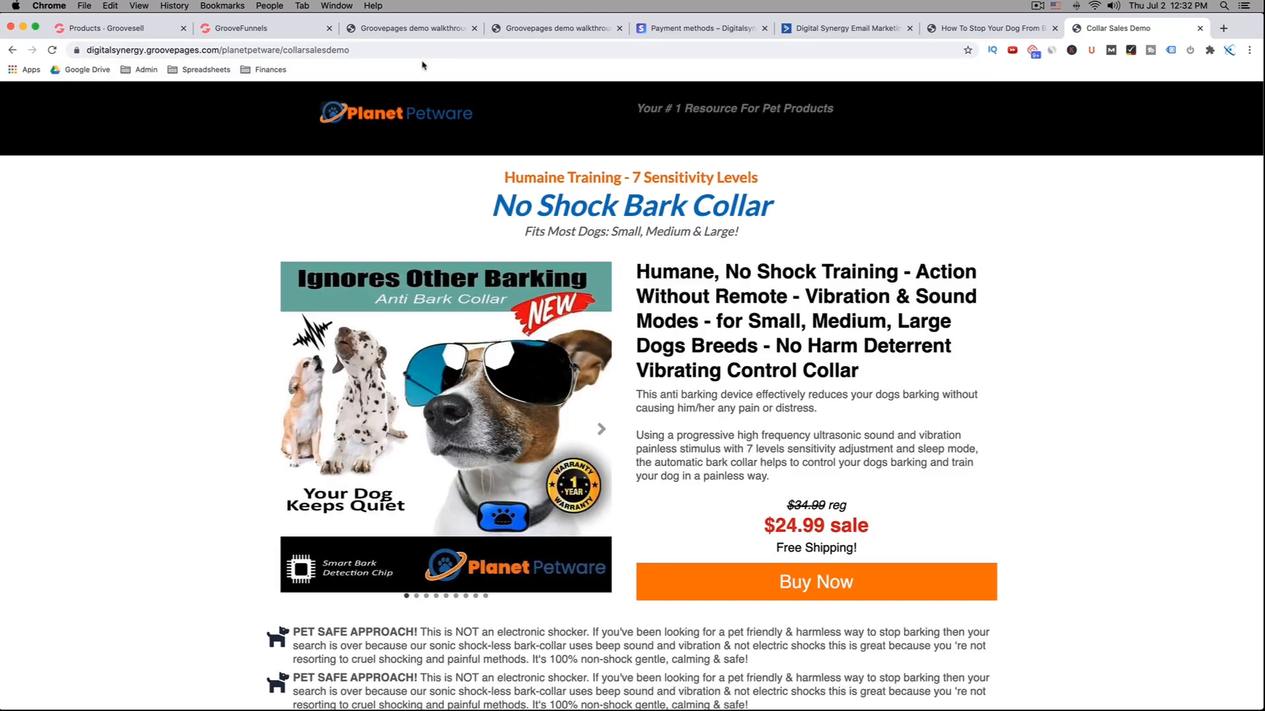
Step: Test the orange purchase button on the live sales page and examine the checkout's contact information form
scroll(610, 373, down, 2)
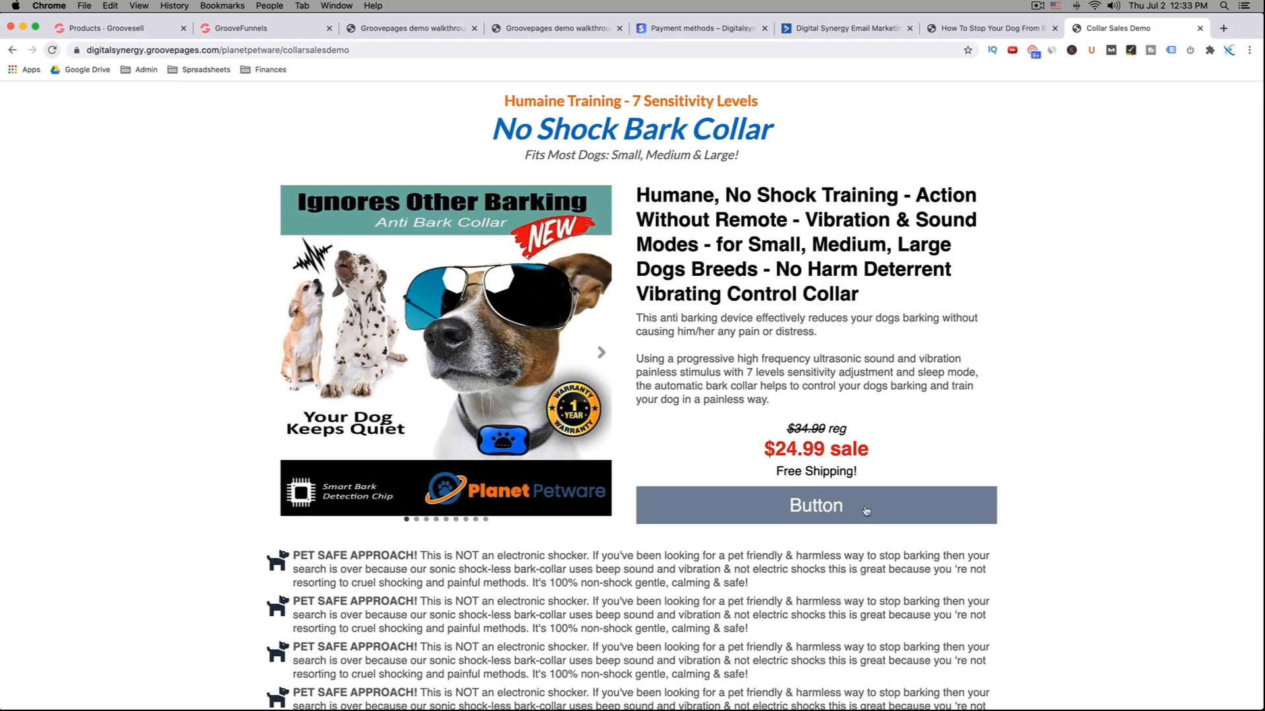
click(865, 511)
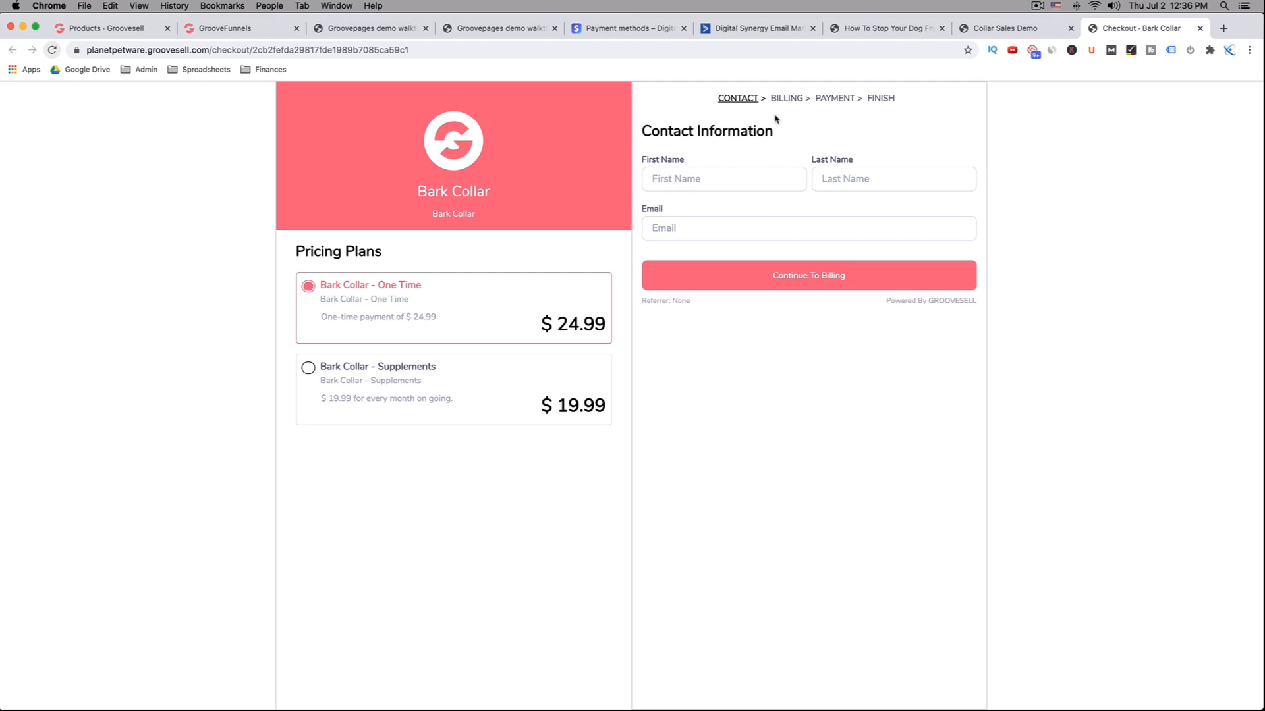
click(718, 173)
click(819, 181)
click(792, 149)
Step: Return to the GroovePages builder and review the Bark Collar Opt-in page
click(231, 33)
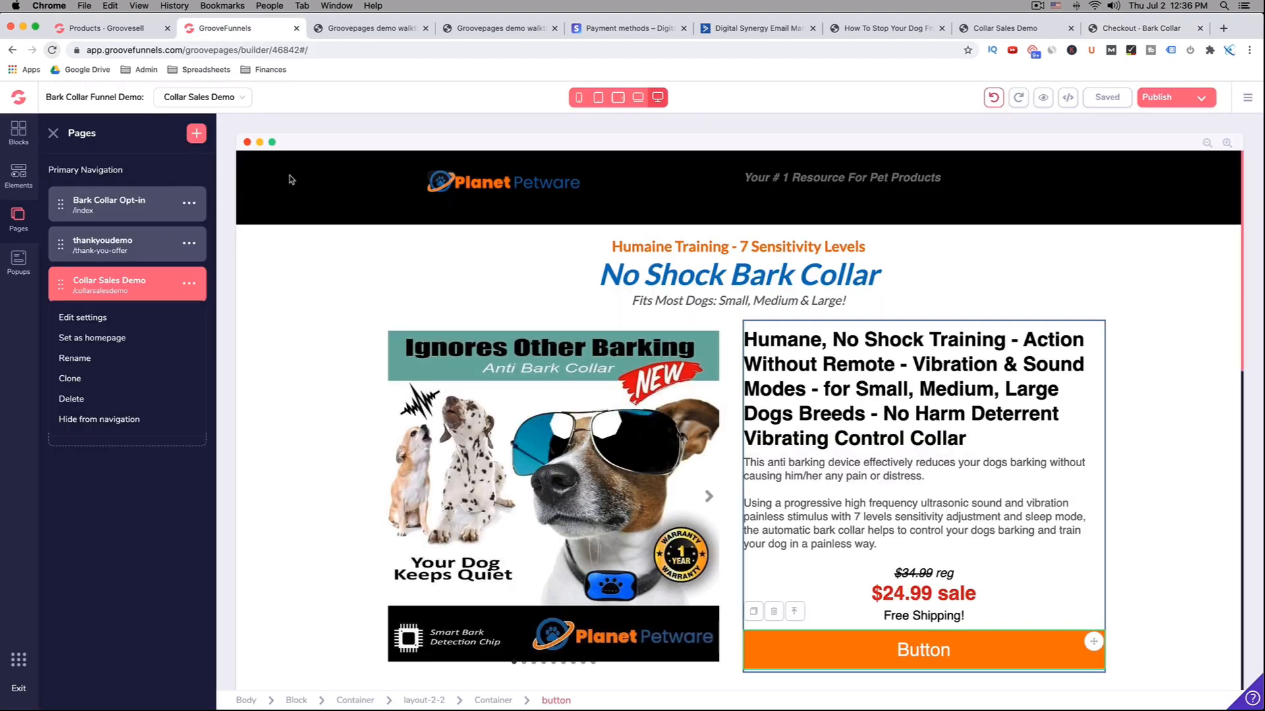
click(204, 97)
click(211, 119)
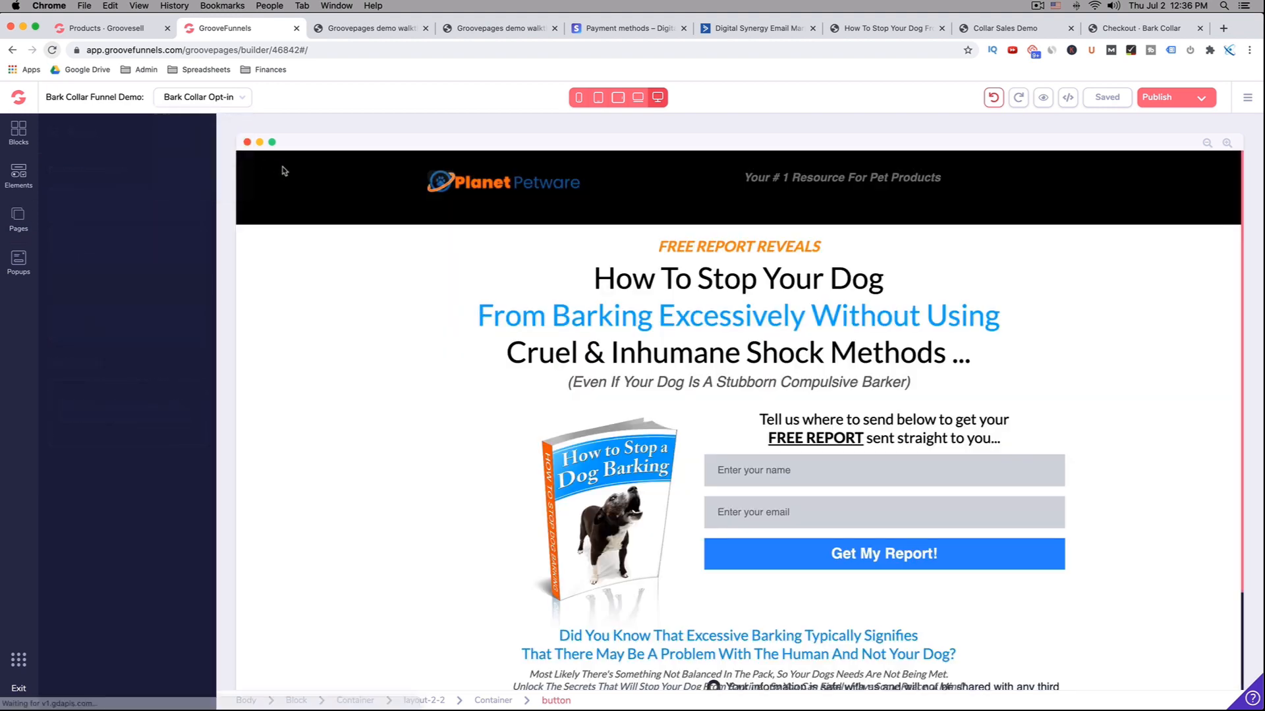
scroll(1033, 361, down, 1)
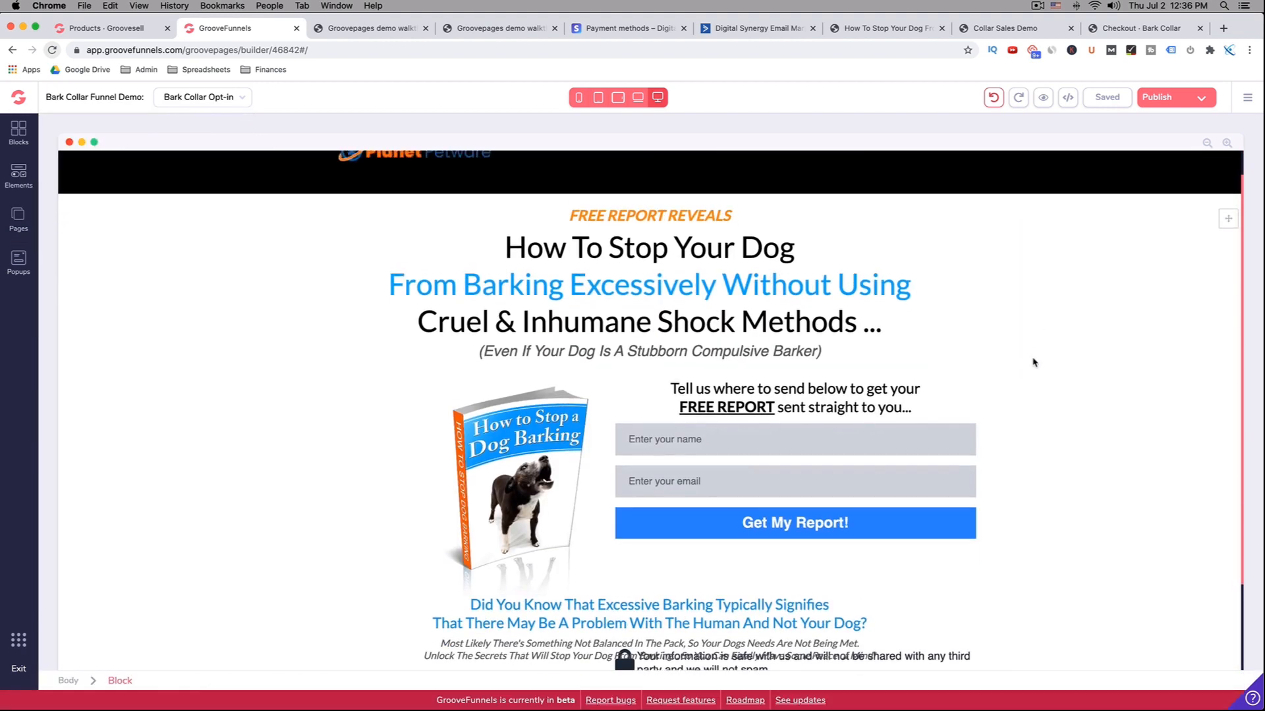
scroll(1033, 361, down, 2)
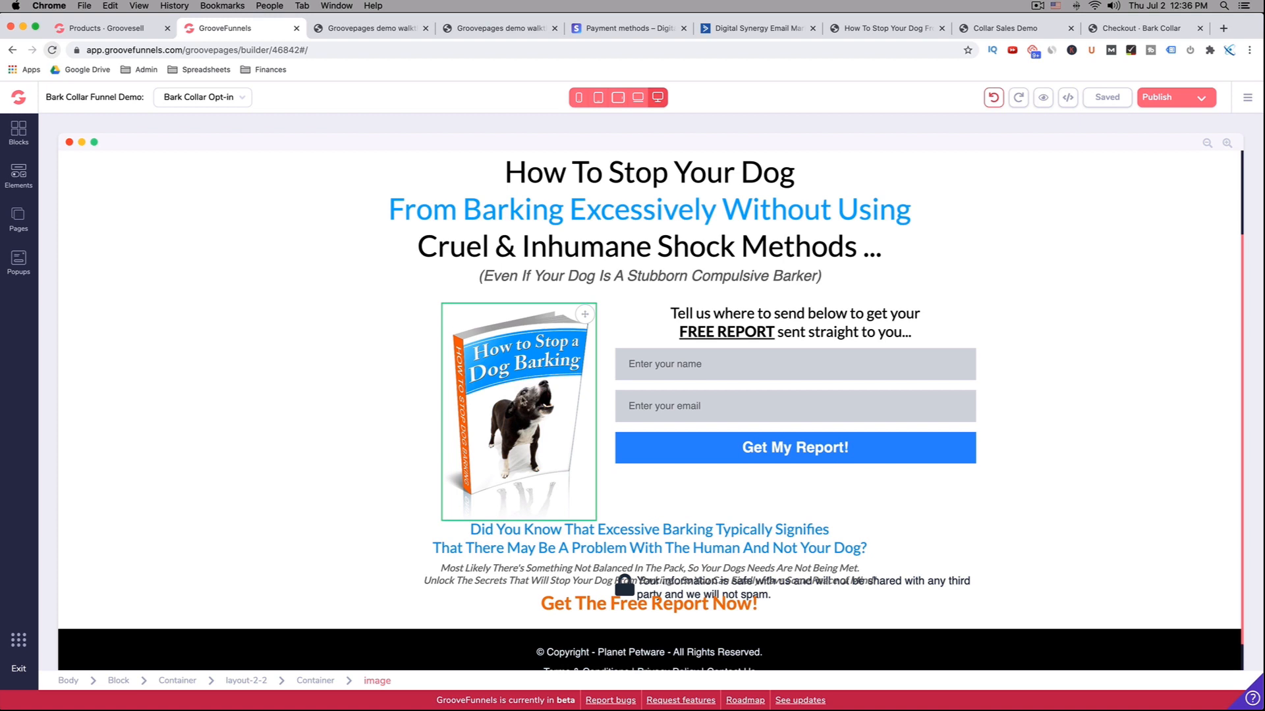
click(379, 261)
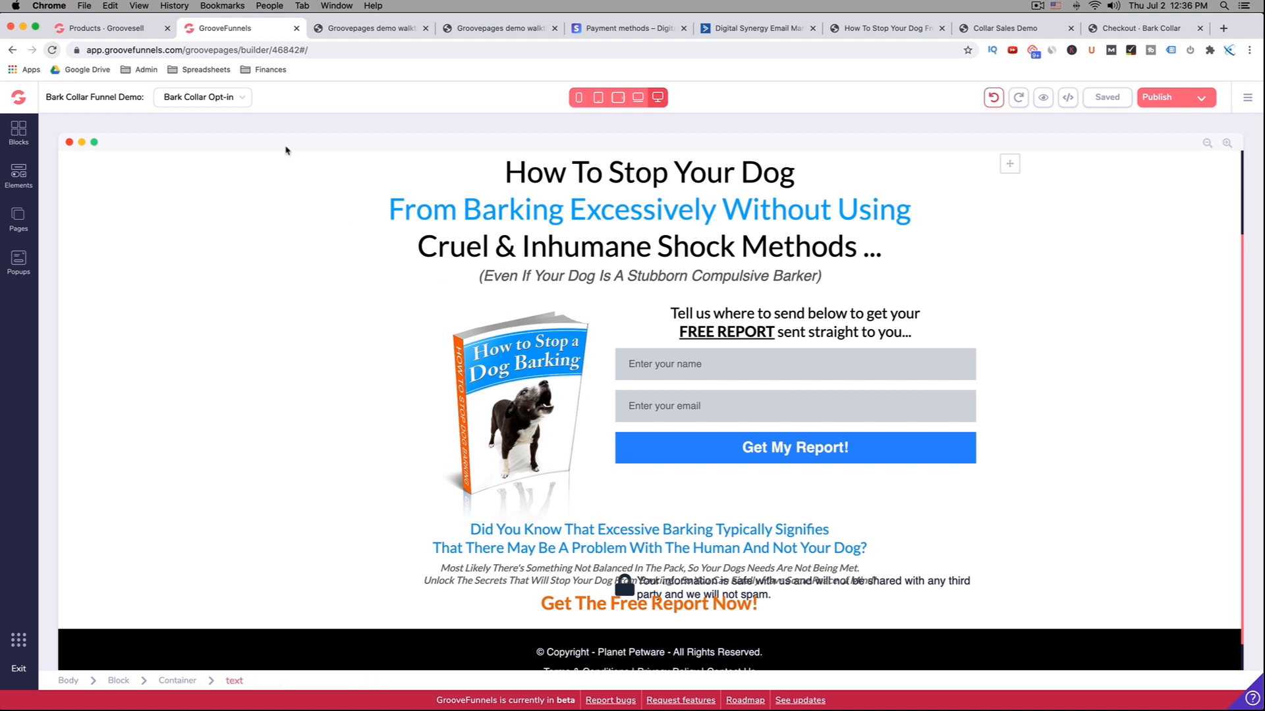
Step: Reopen the Collar Sales Demo page in the builder, show the funnel's page list, and select the product block
click(211, 99)
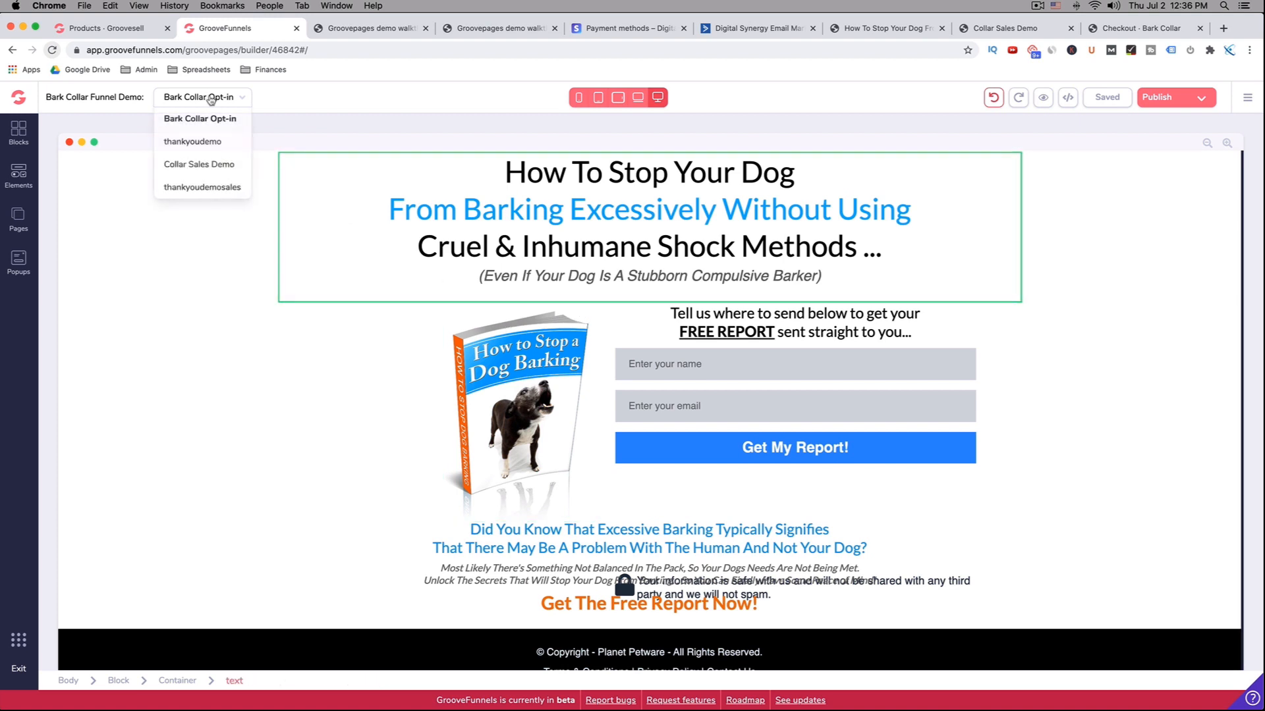
click(227, 166)
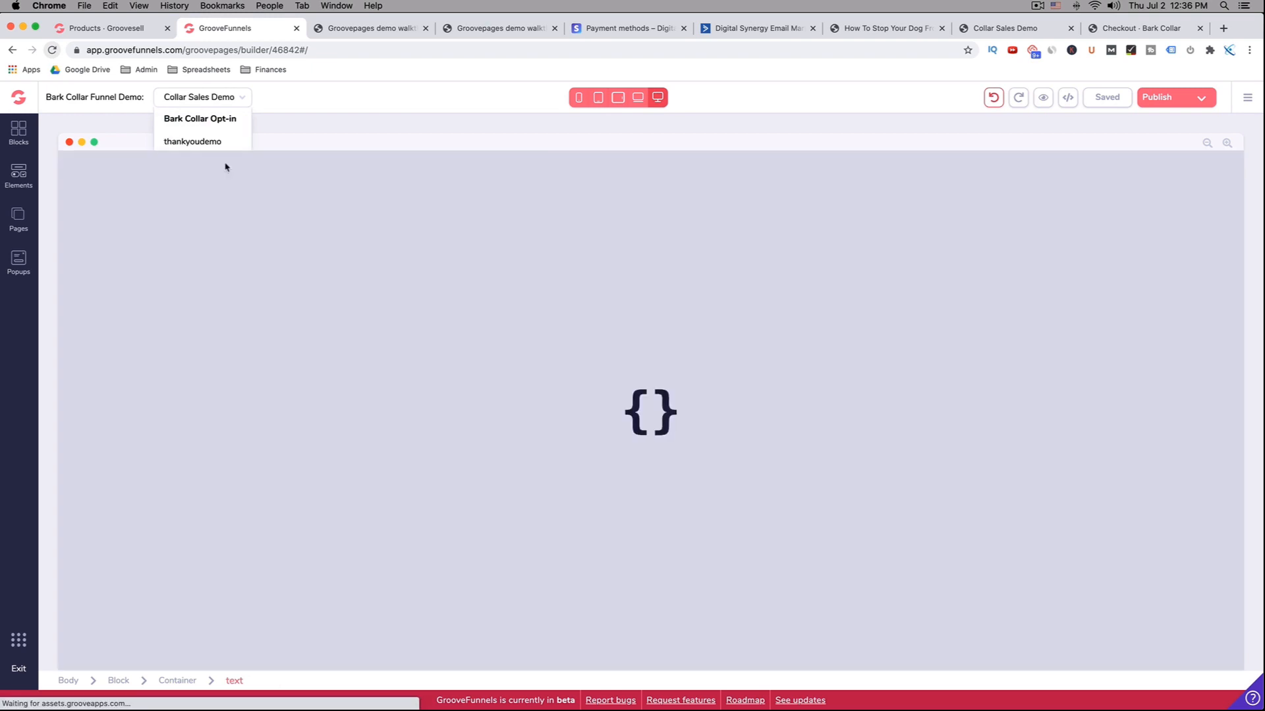
click(216, 99)
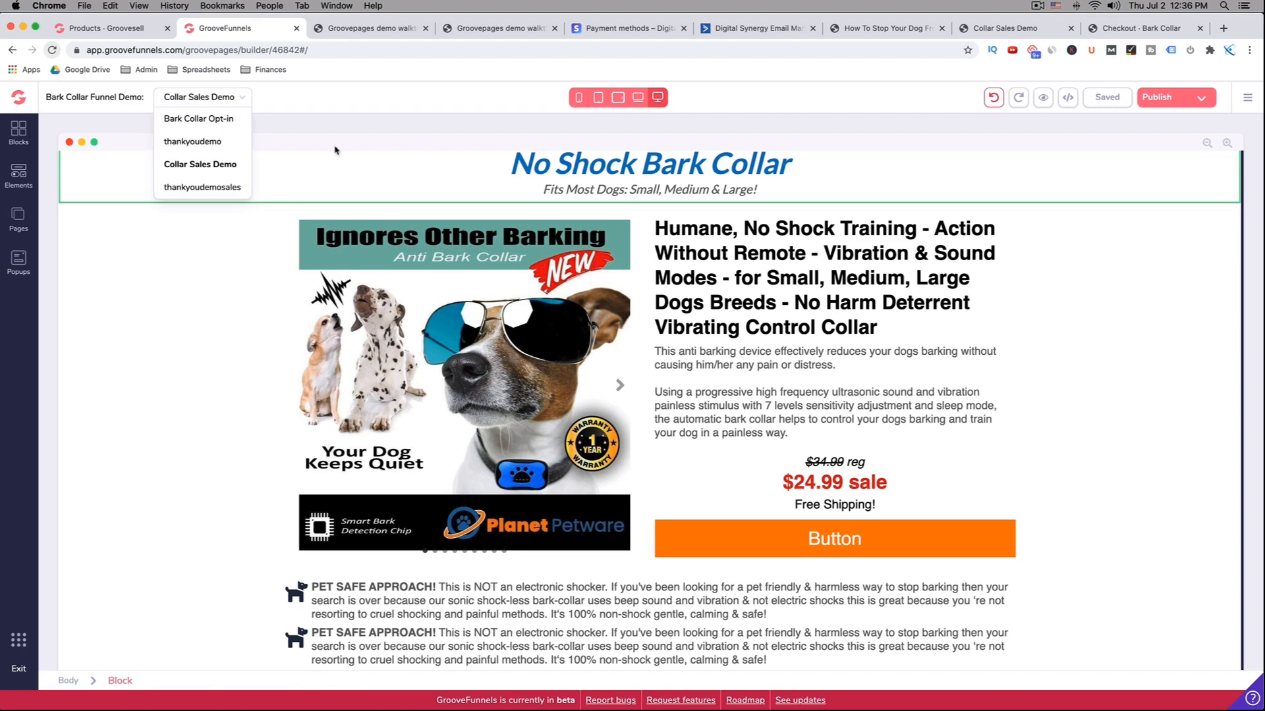
click(1091, 410)
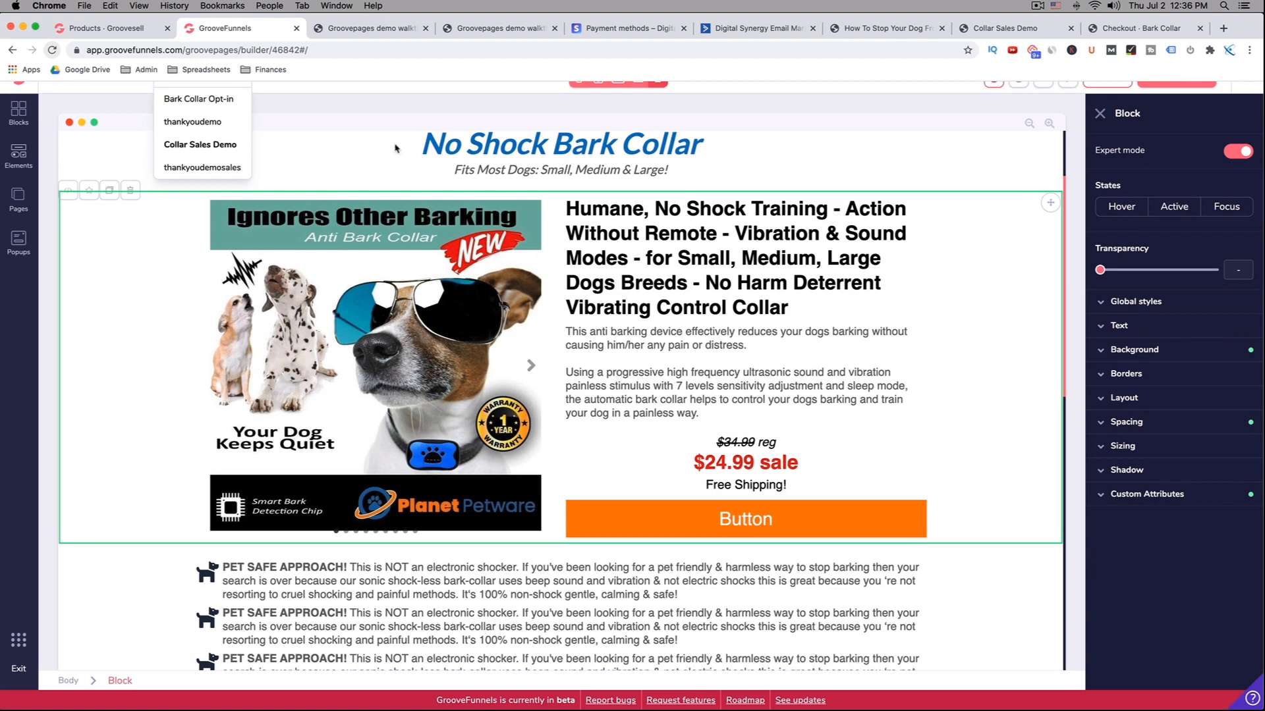
Step: Open the thankyoudemo page in the builder and examine its thank-you message, four free eBook offers and bullet lists
click(328, 156)
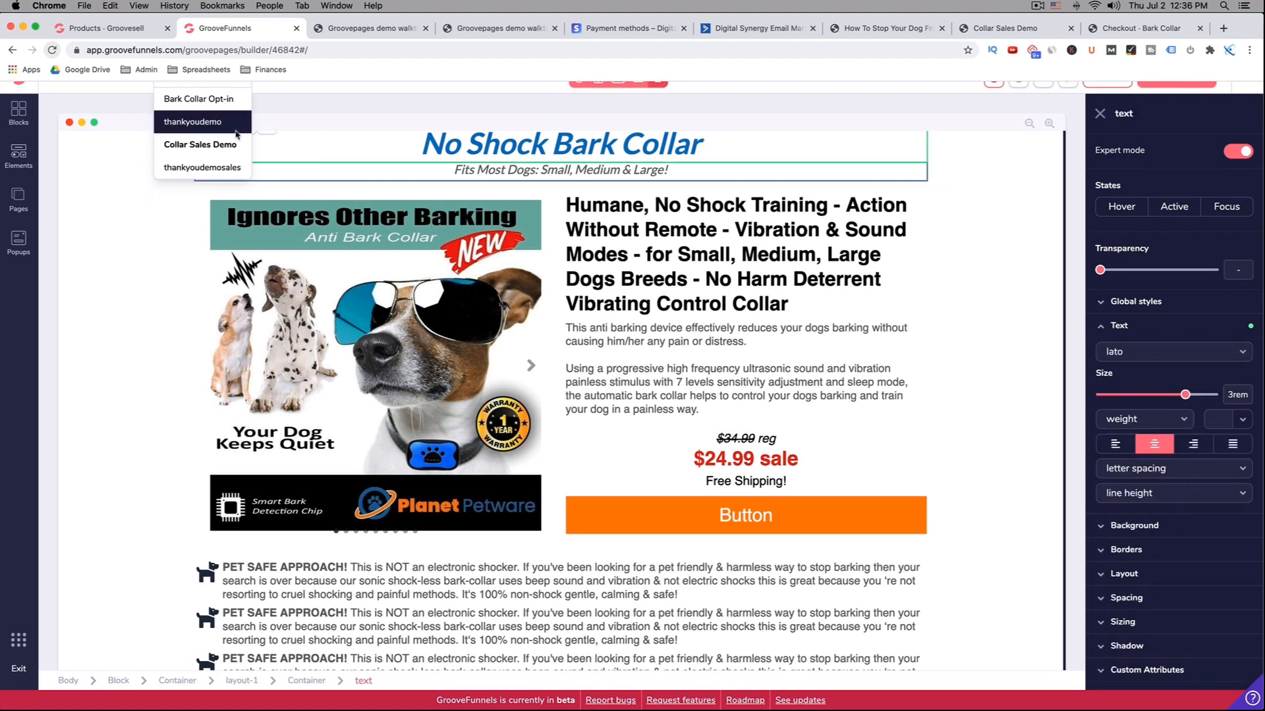
click(228, 123)
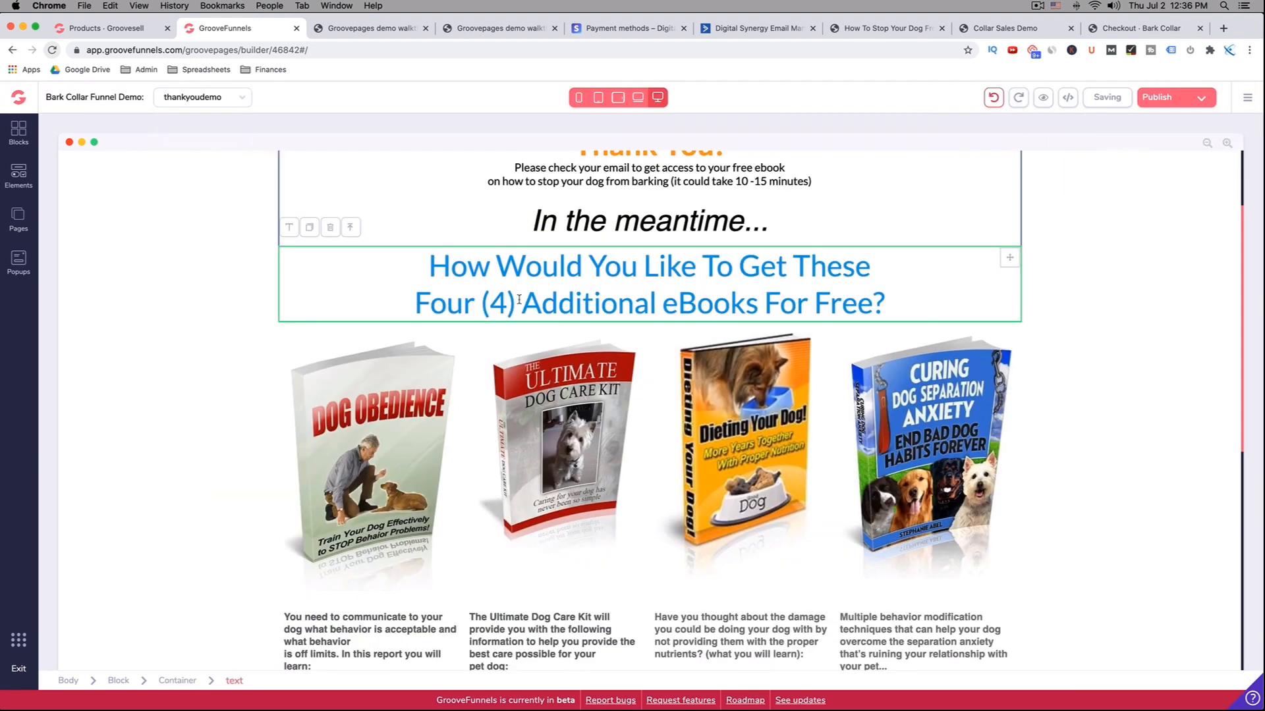
scroll(620, 334, up, 1)
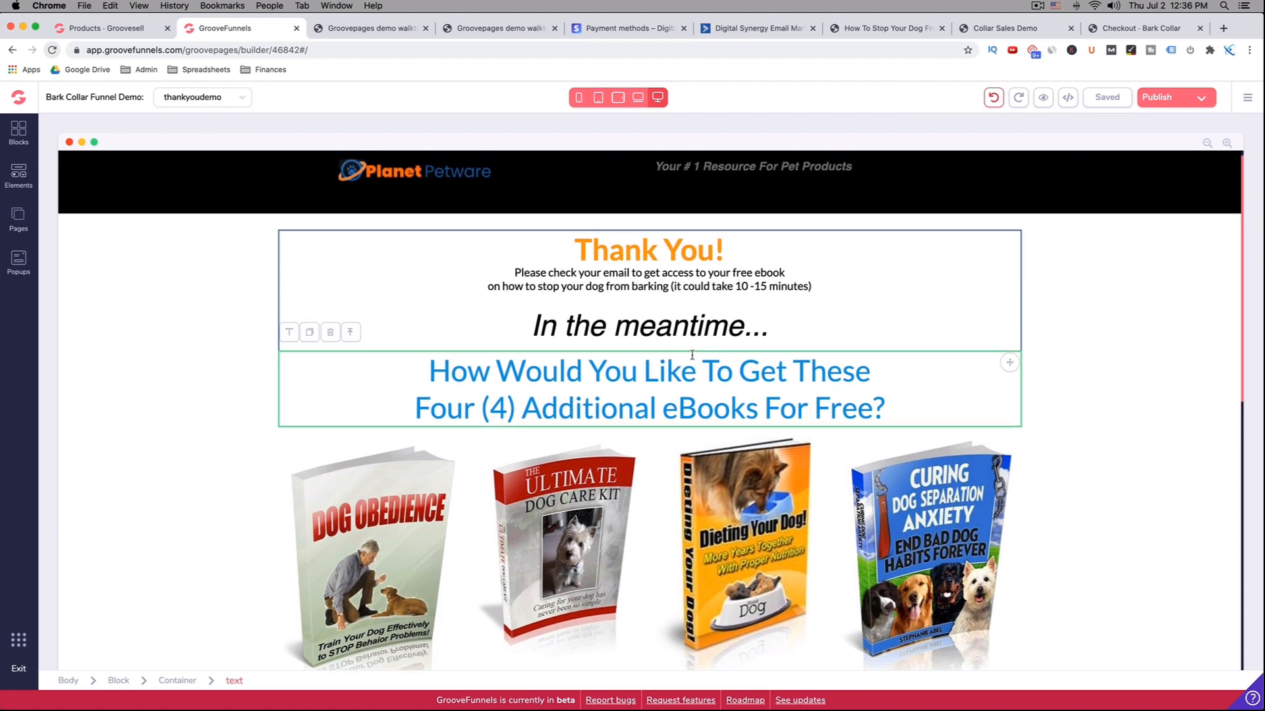
scroll(692, 355, down, 3)
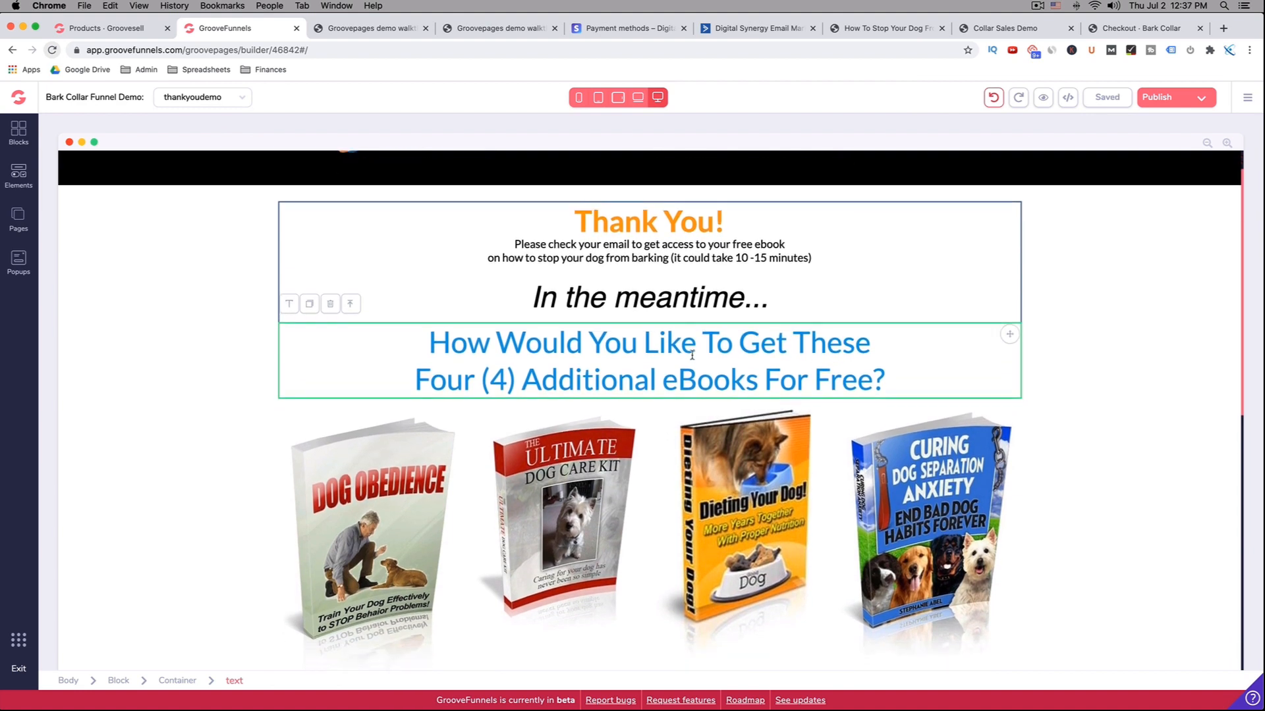
scroll(692, 358, down, 10)
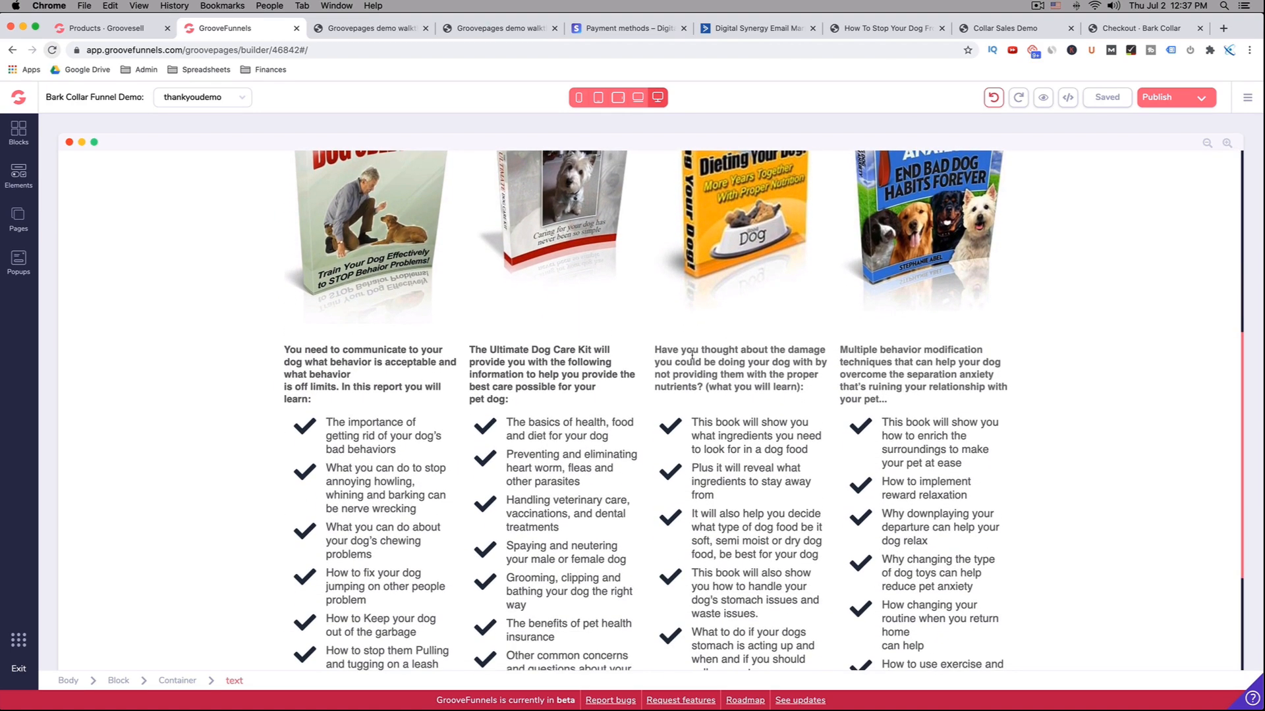
scroll(692, 356, up, 13)
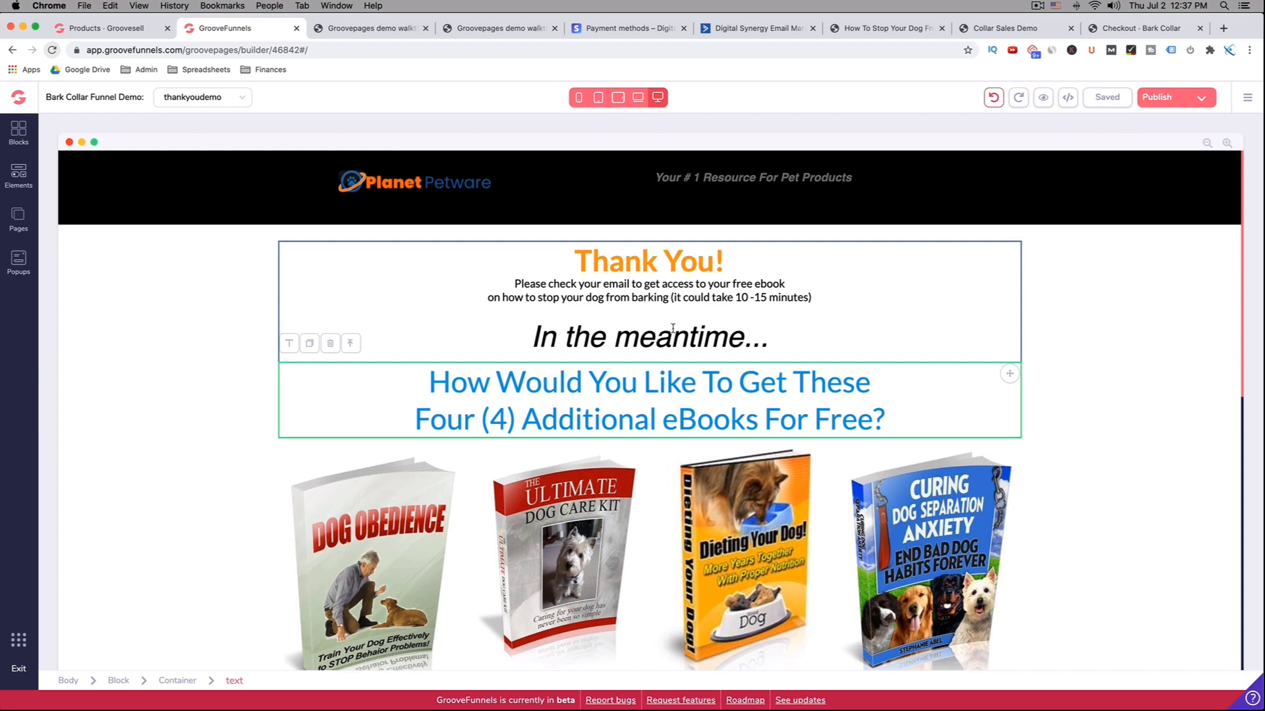
scroll(657, 336, down, 3)
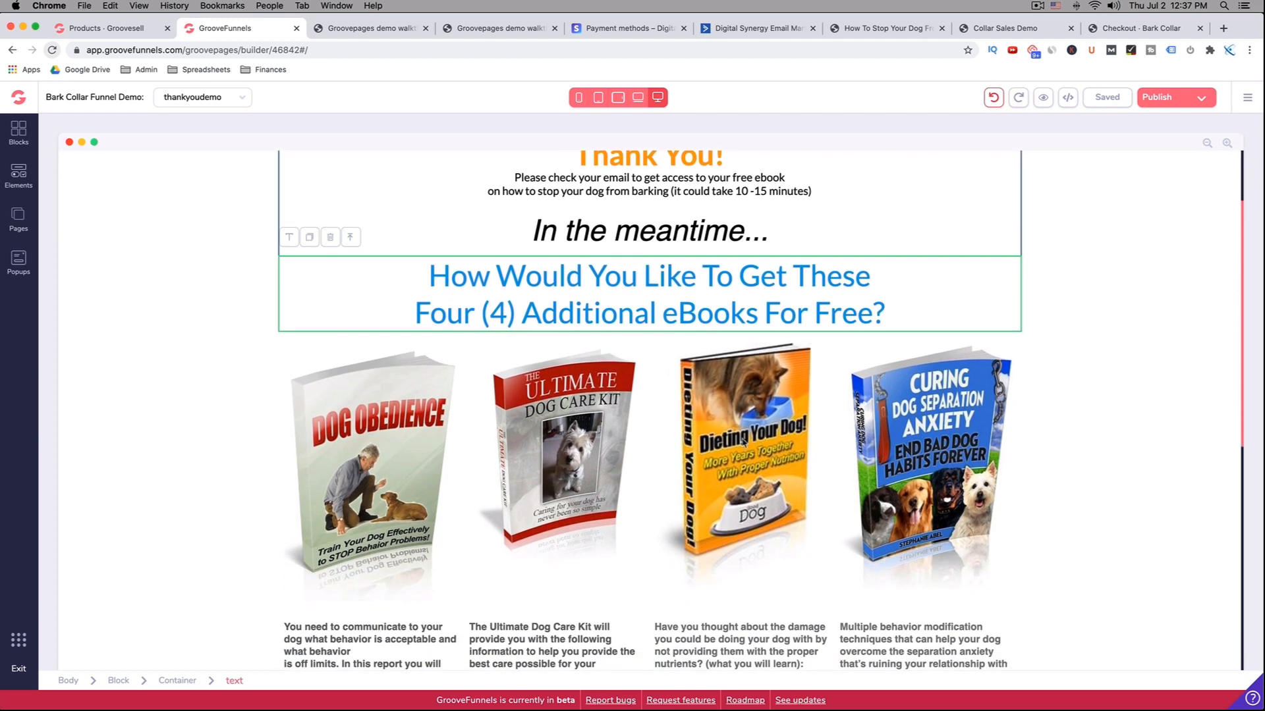
scroll(692, 427, down, 4)
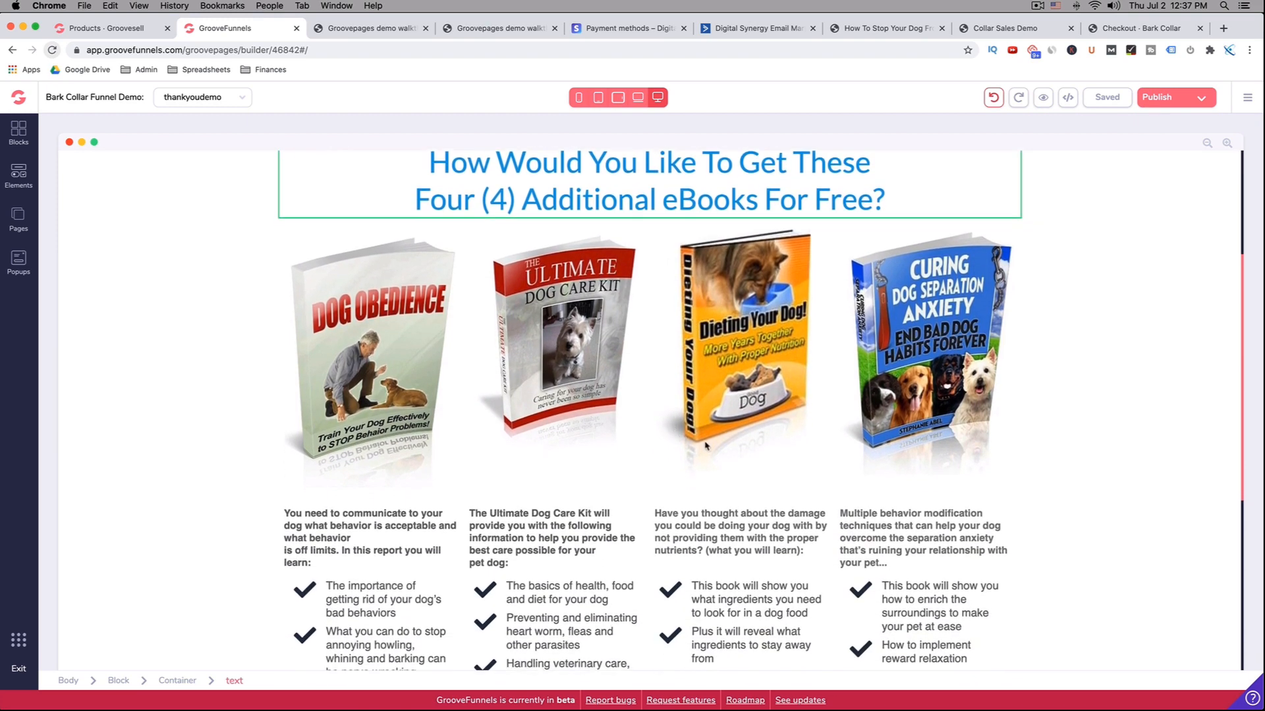
scroll(708, 447, up, 5)
scroll(708, 447, up, 3)
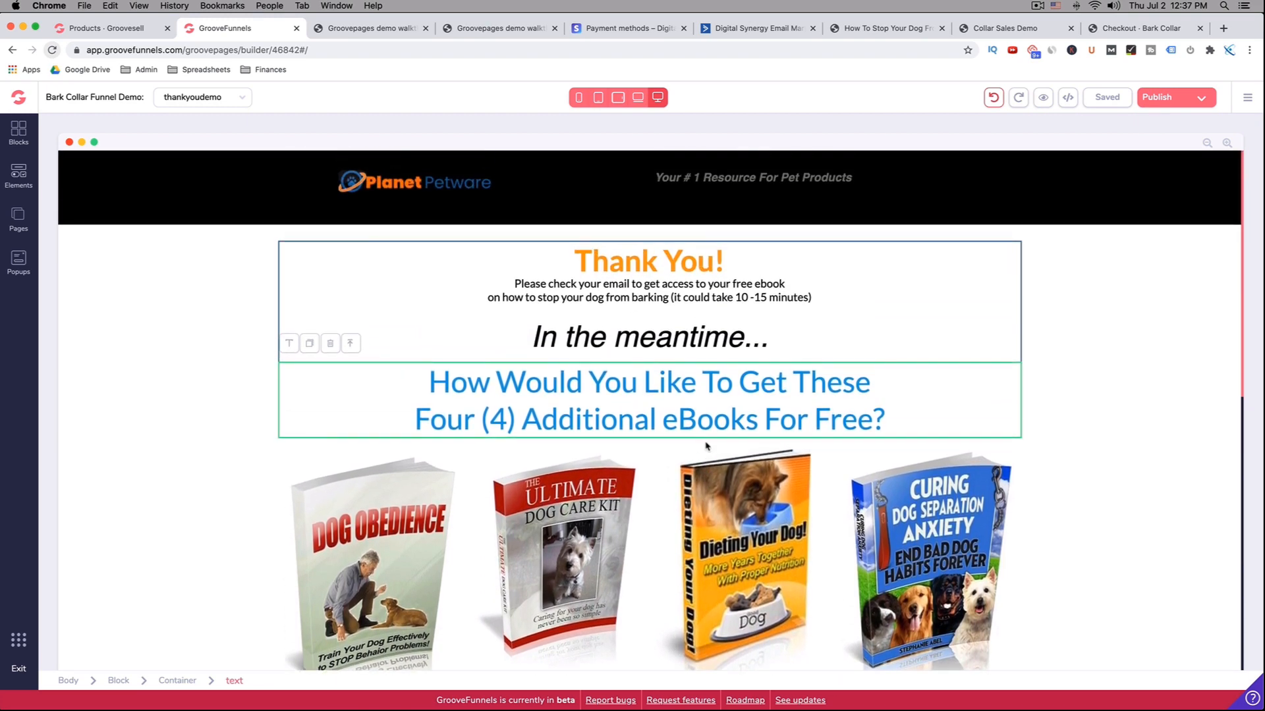
Step: Switch to the Collar Sales Demo page and review its headline, product description, sale price and order button
click(209, 104)
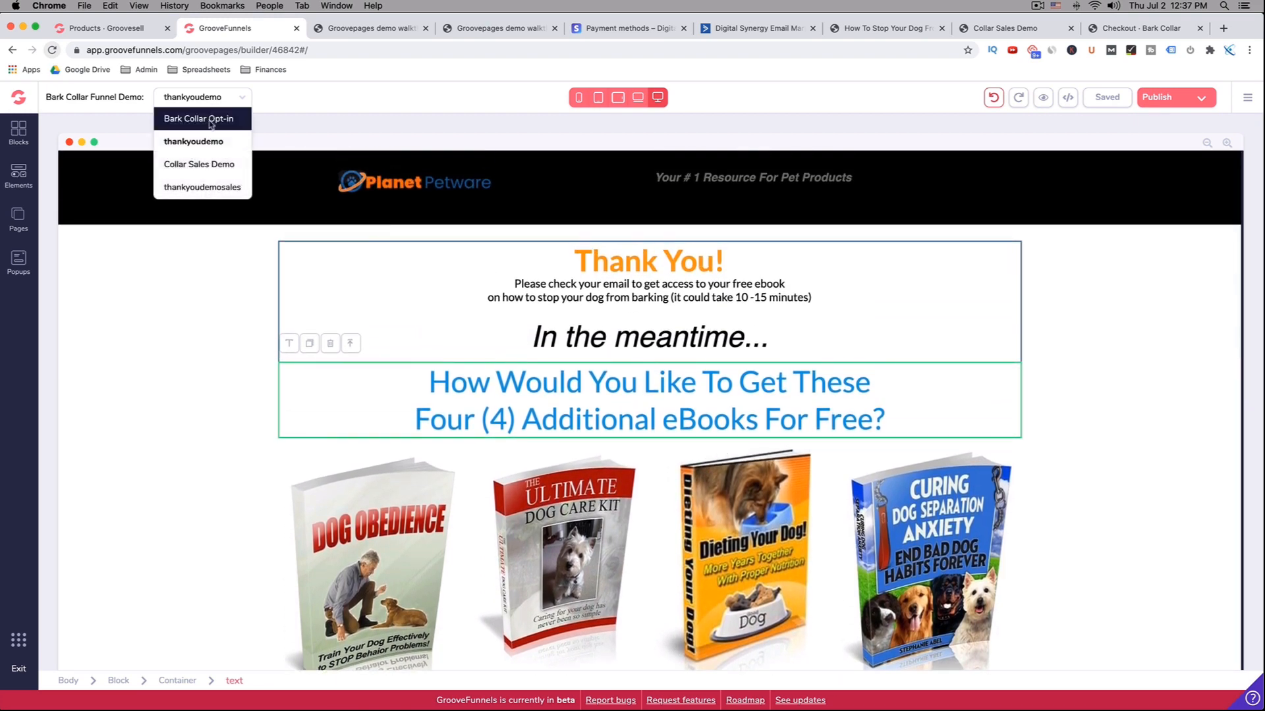
click(224, 177)
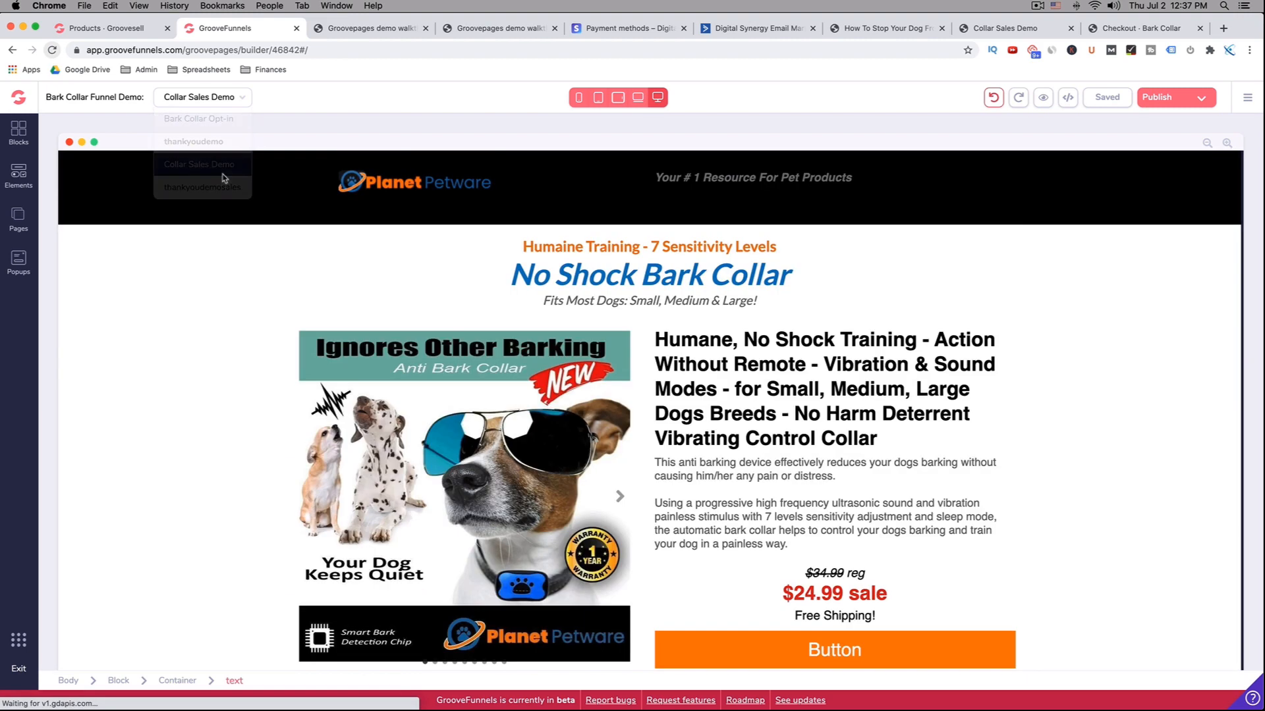
scroll(478, 297, down, 2)
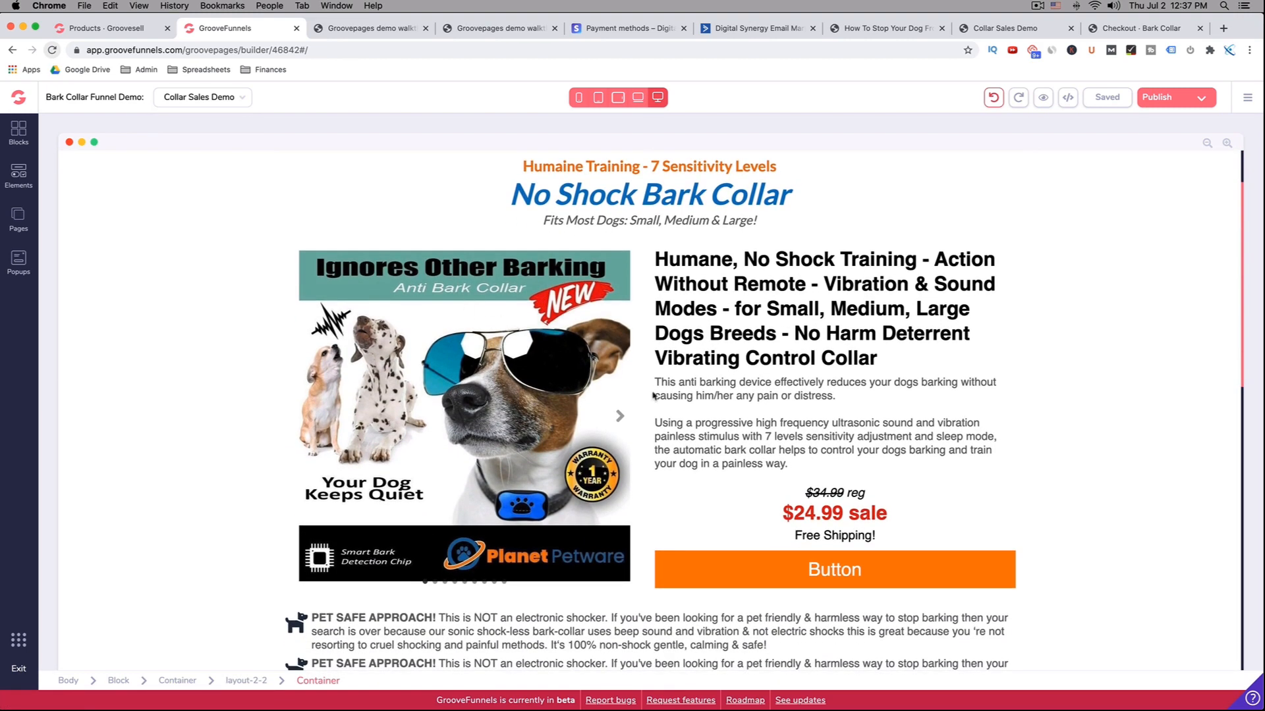
scroll(892, 455, down, 2)
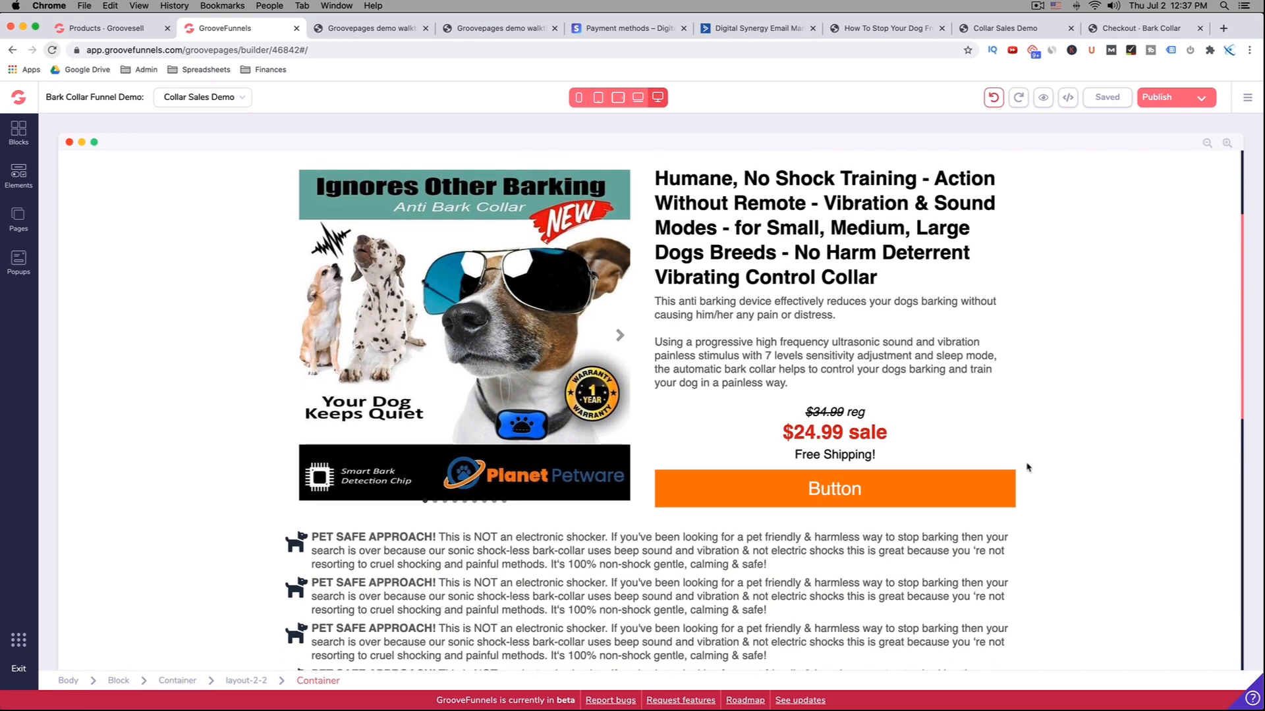
scroll(1027, 468, up, 2)
scroll(760, 431, up, 2)
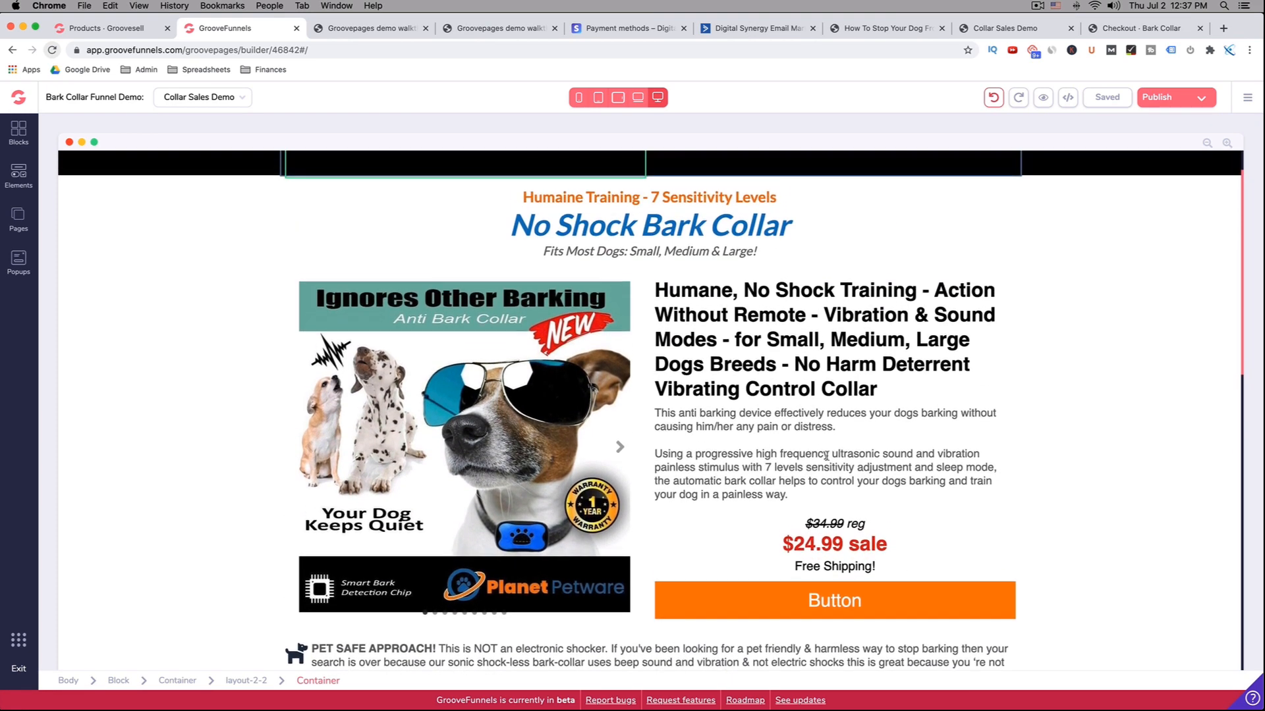
Step: Revisit the thankyoudemo page, and open the thankyoudemosales page from the funnel's page list
click(212, 100)
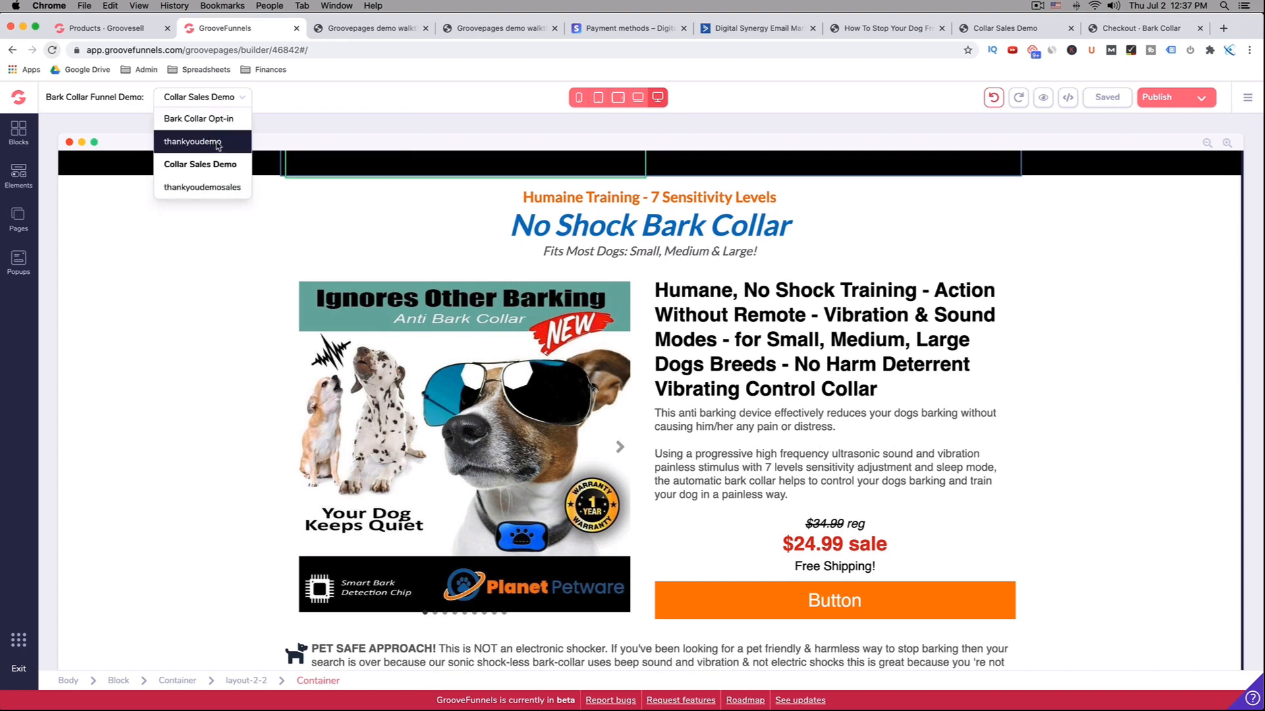
click(218, 142)
click(215, 99)
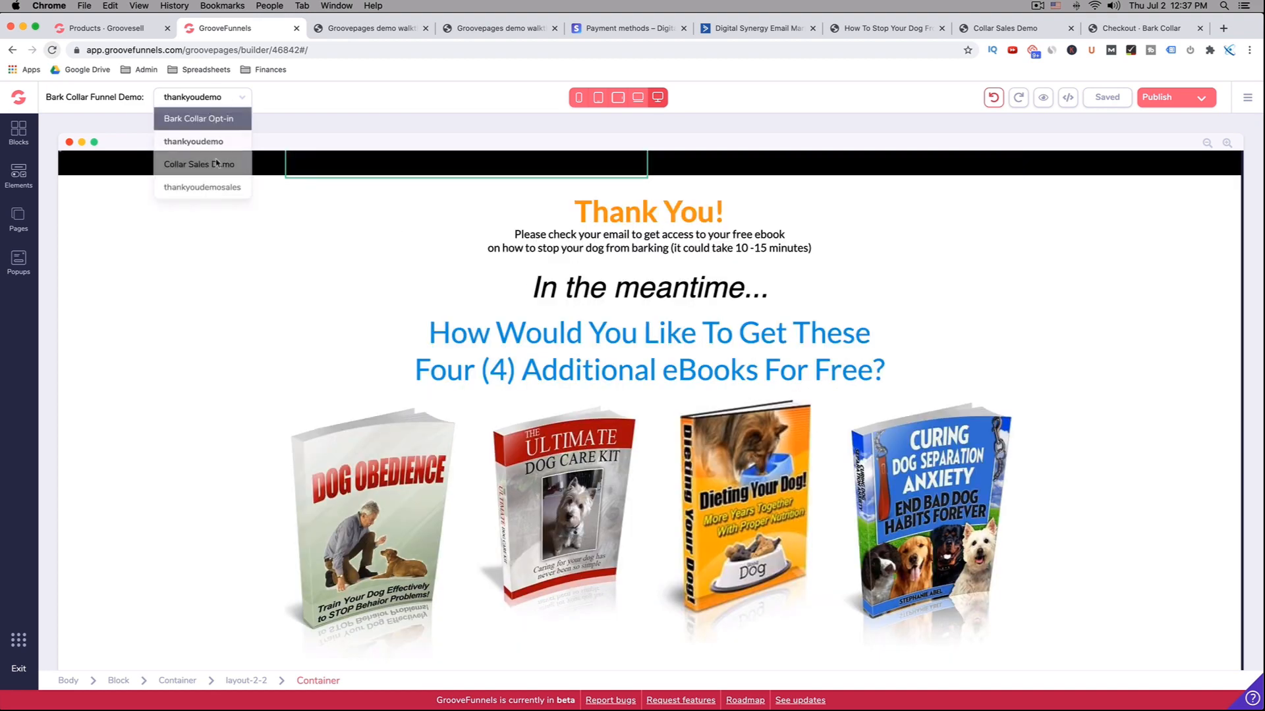
click(201, 187)
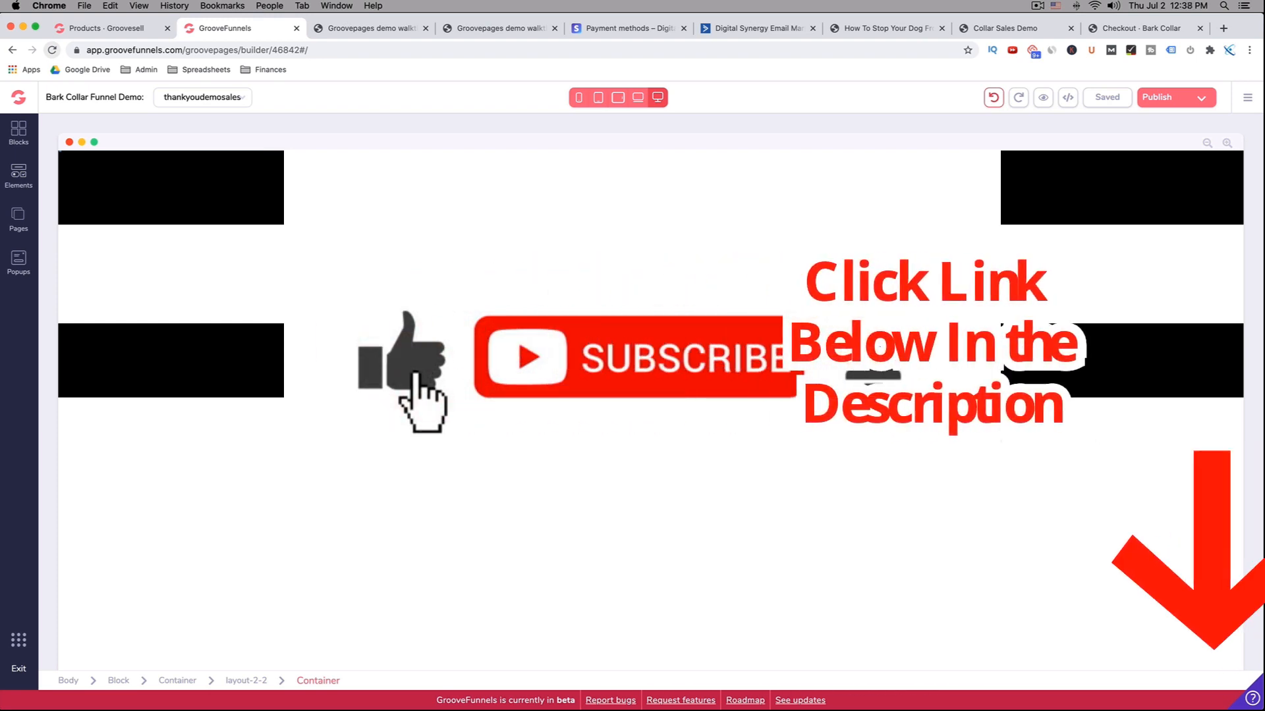
Step: Check the GrooveSell products list and return to the funnel in the GroovePages builder
click(119, 30)
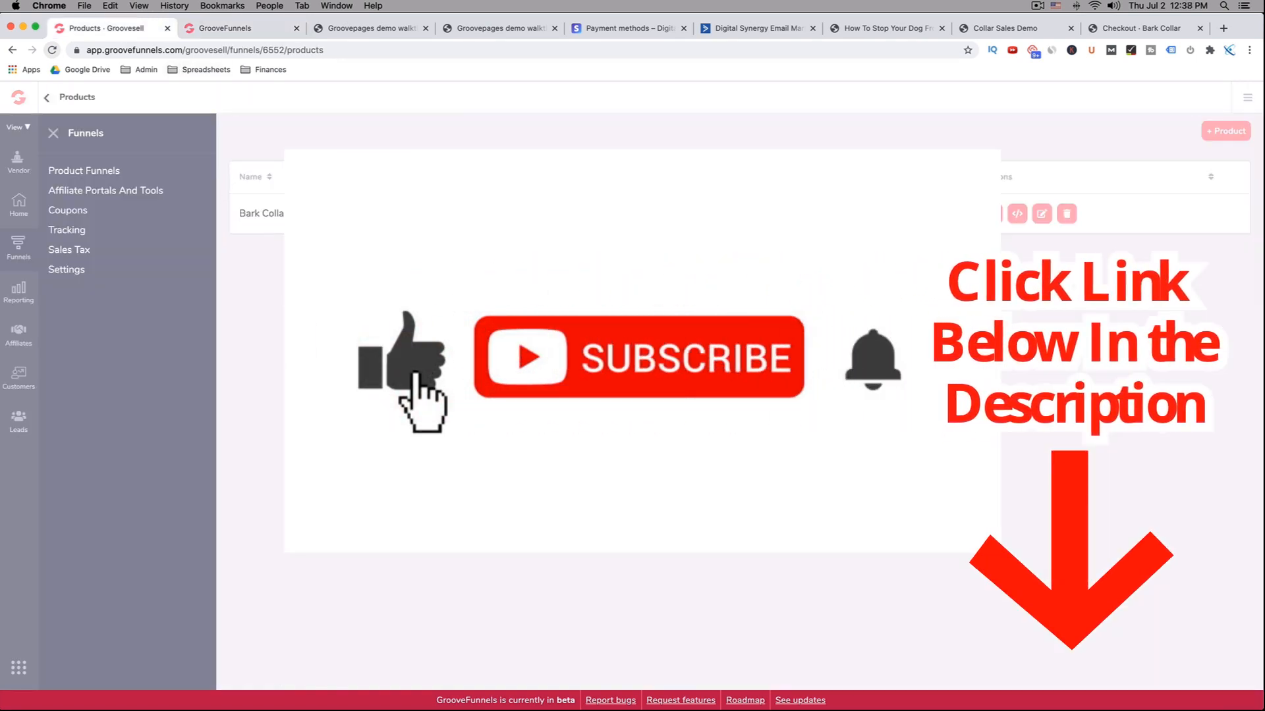
click(218, 28)
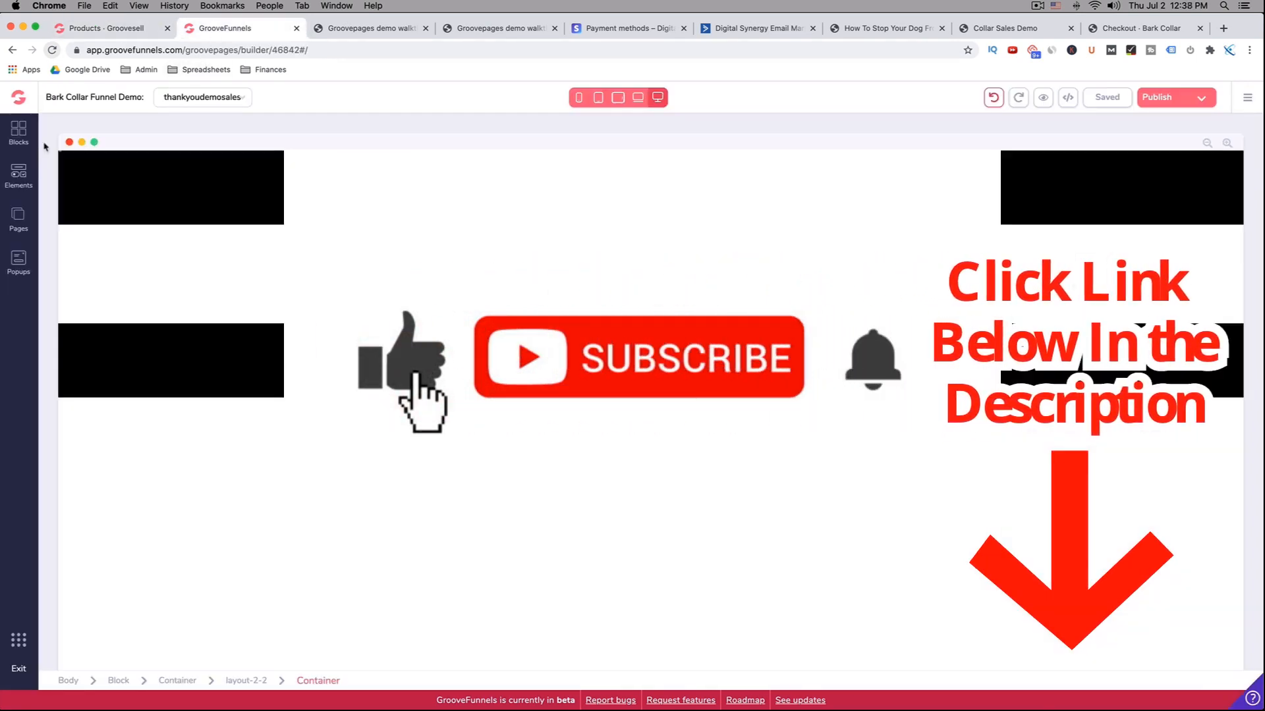